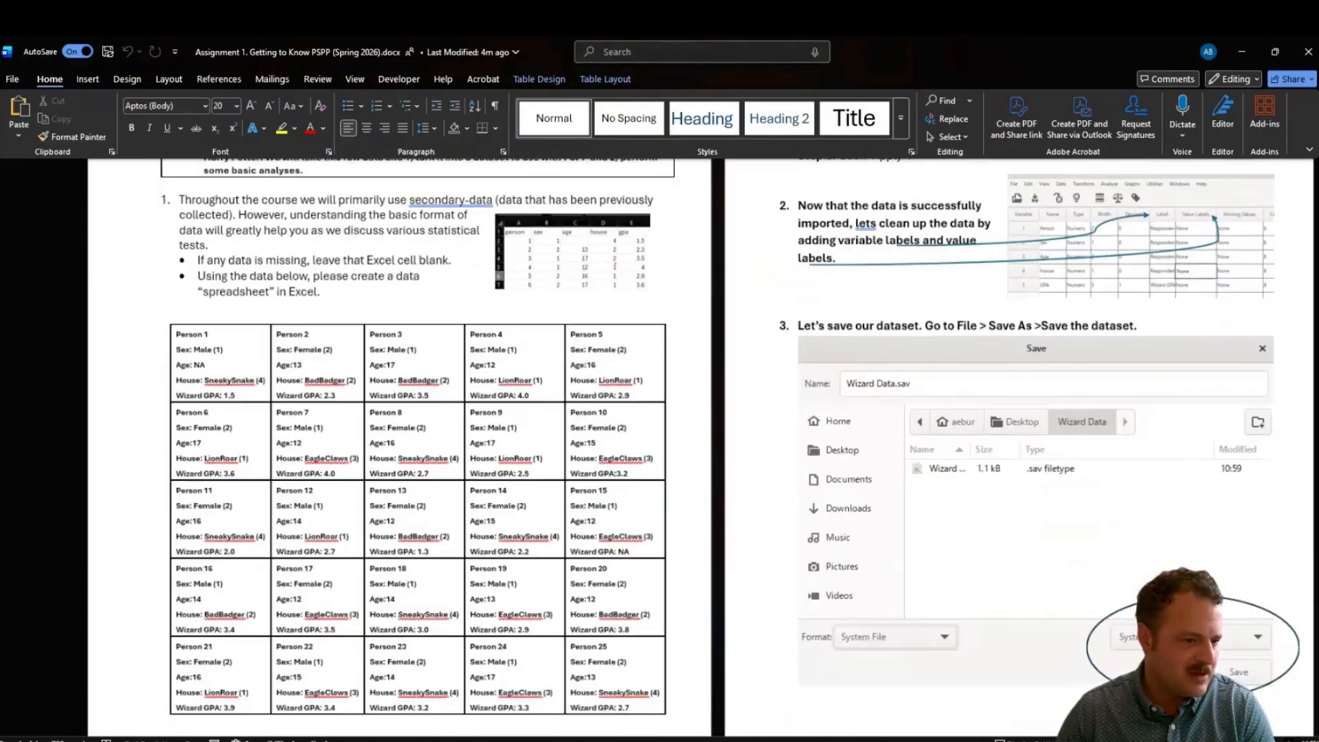
Review the assignment's data-entry instructions, the example spreadsheet and the 25-person data table in the document
{"action": "scroll", "coordinate": [884, 632], "scroll_direction": "up", "scroll_amount": 1}
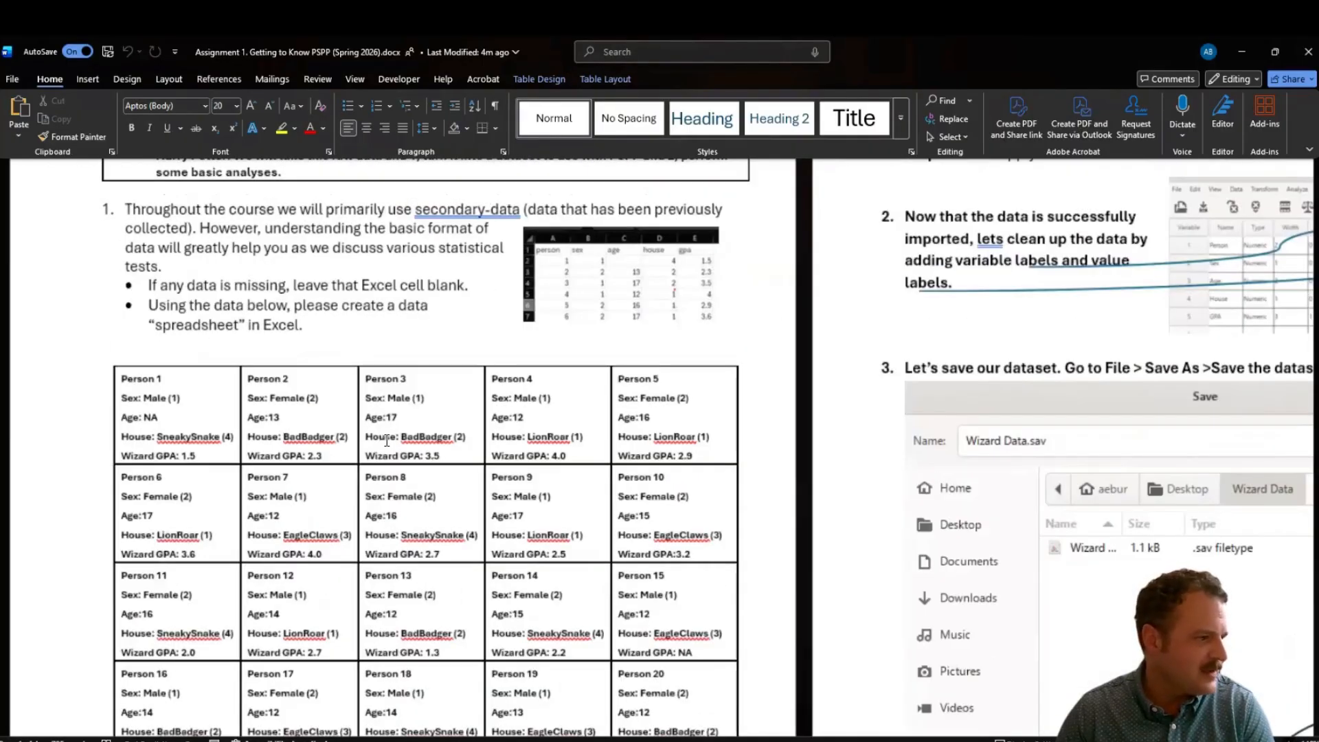
{"action": "scroll", "coordinate": [390, 435], "scroll_direction": "up", "scroll_amount": 2}
{"action": "scroll", "coordinate": [373, 263], "scroll_direction": "down", "scroll_amount": 3}
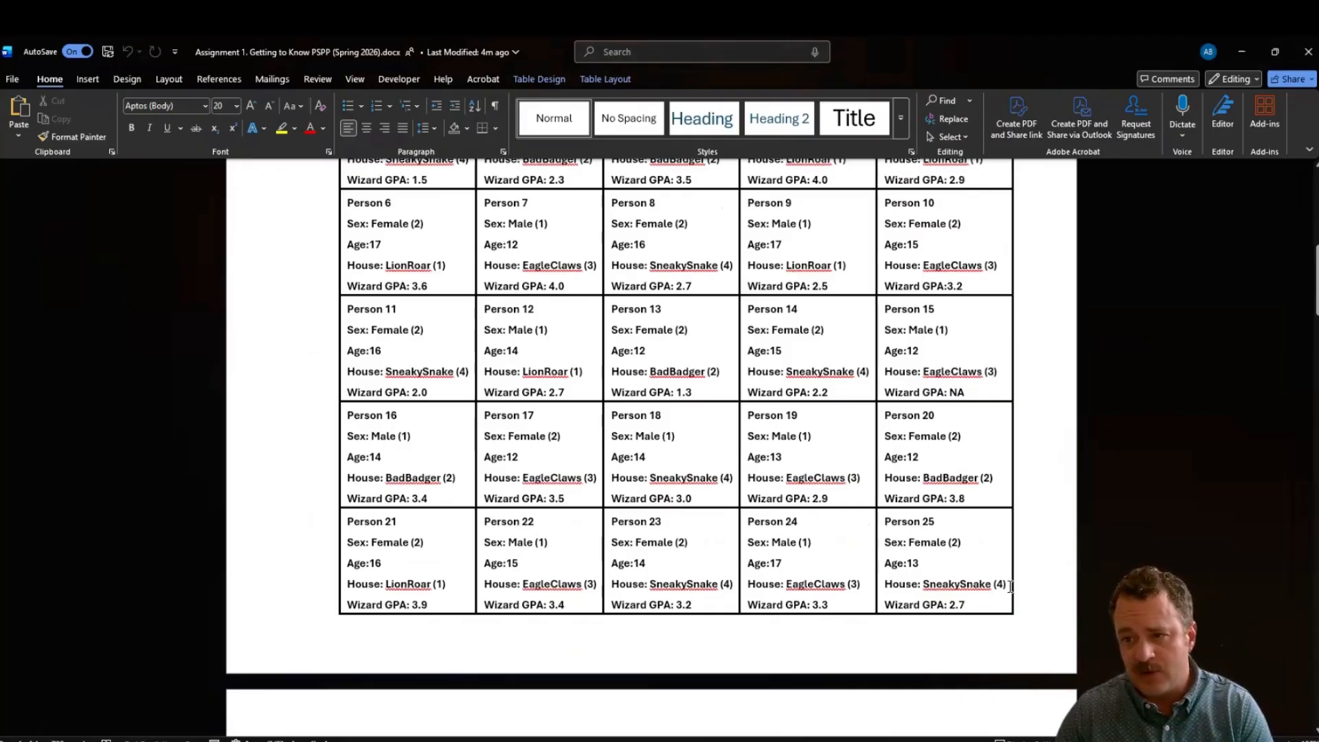
{"action": "scroll", "coordinate": [863, 500], "scroll_direction": "down", "scroll_amount": 1}
{"action": "scroll", "coordinate": [833, 518], "scroll_direction": "up", "scroll_amount": 2}
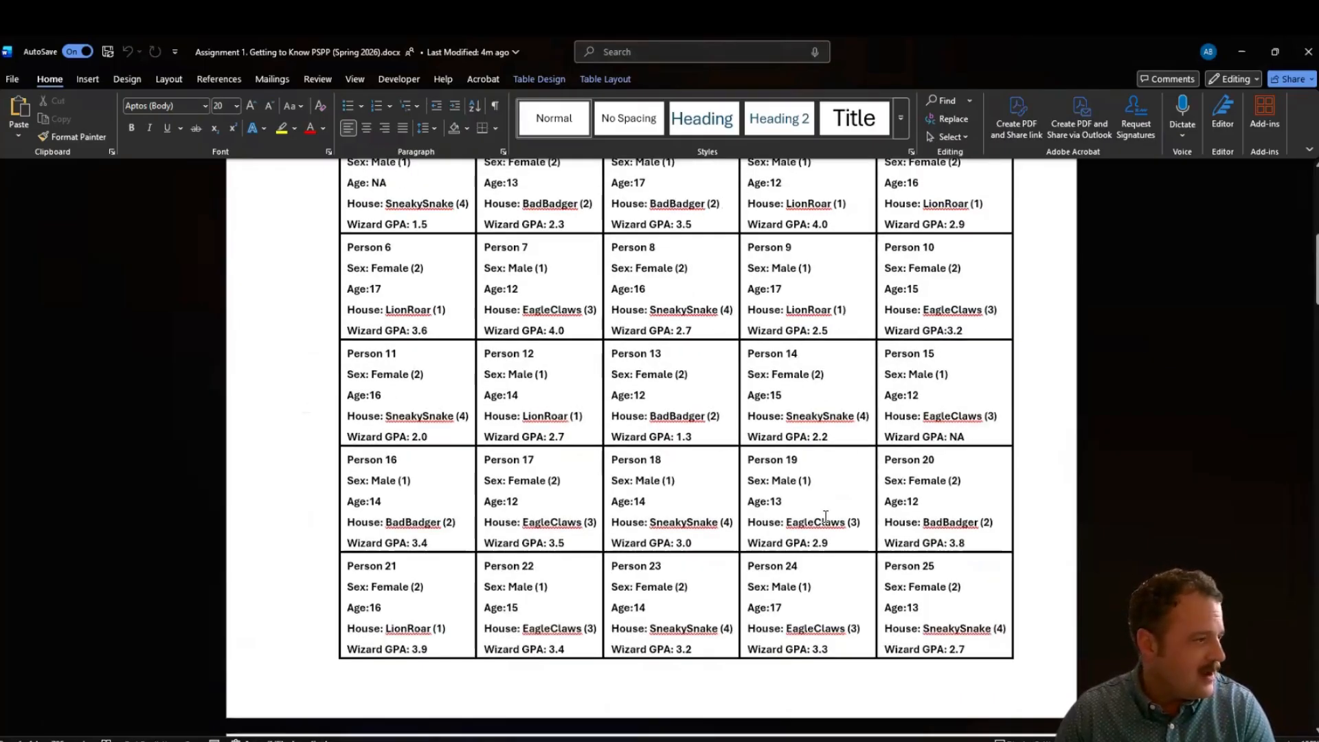
{"action": "scroll", "coordinate": [825, 517], "scroll_direction": "up", "scroll_amount": 3}
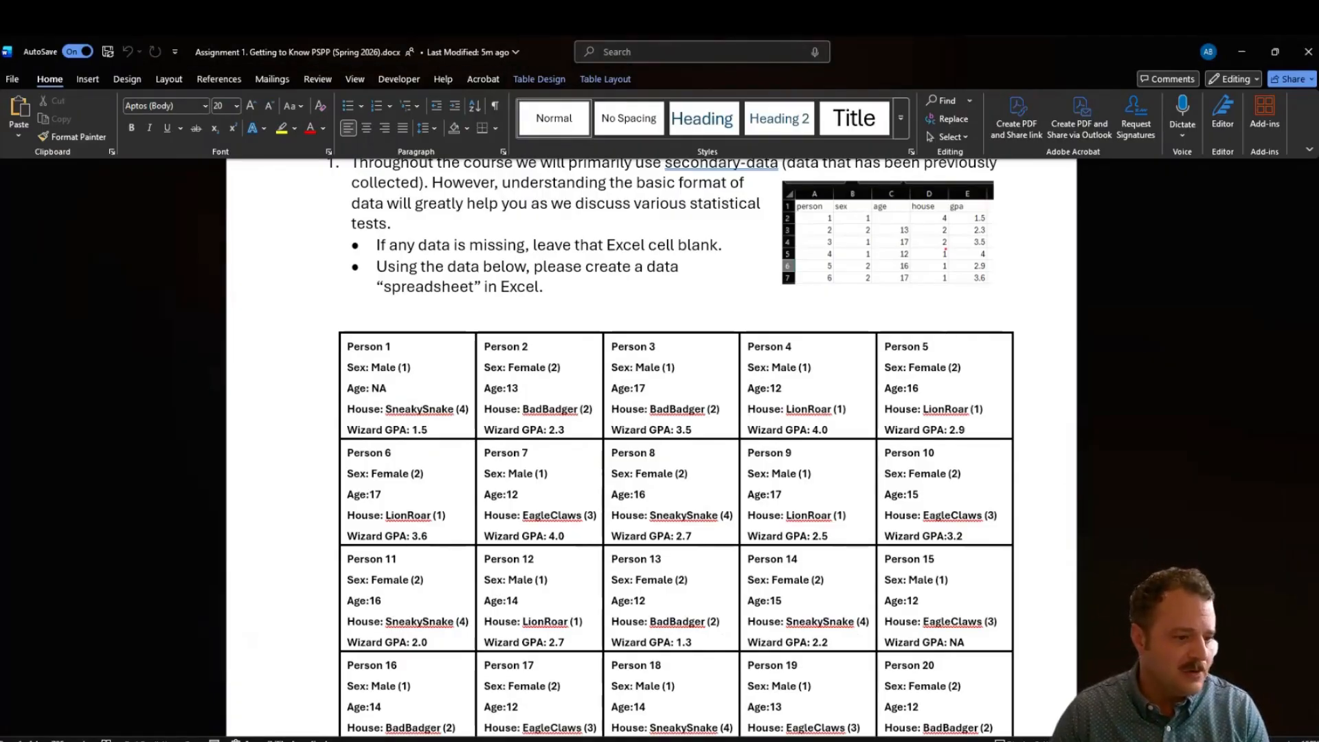
{"action": "scroll", "coordinate": [651, 446], "scroll_direction": "down", "scroll_amount": 2}
{"action": "scroll", "coordinate": [964, 64], "scroll_direction": "down", "scroll_amount": 1}
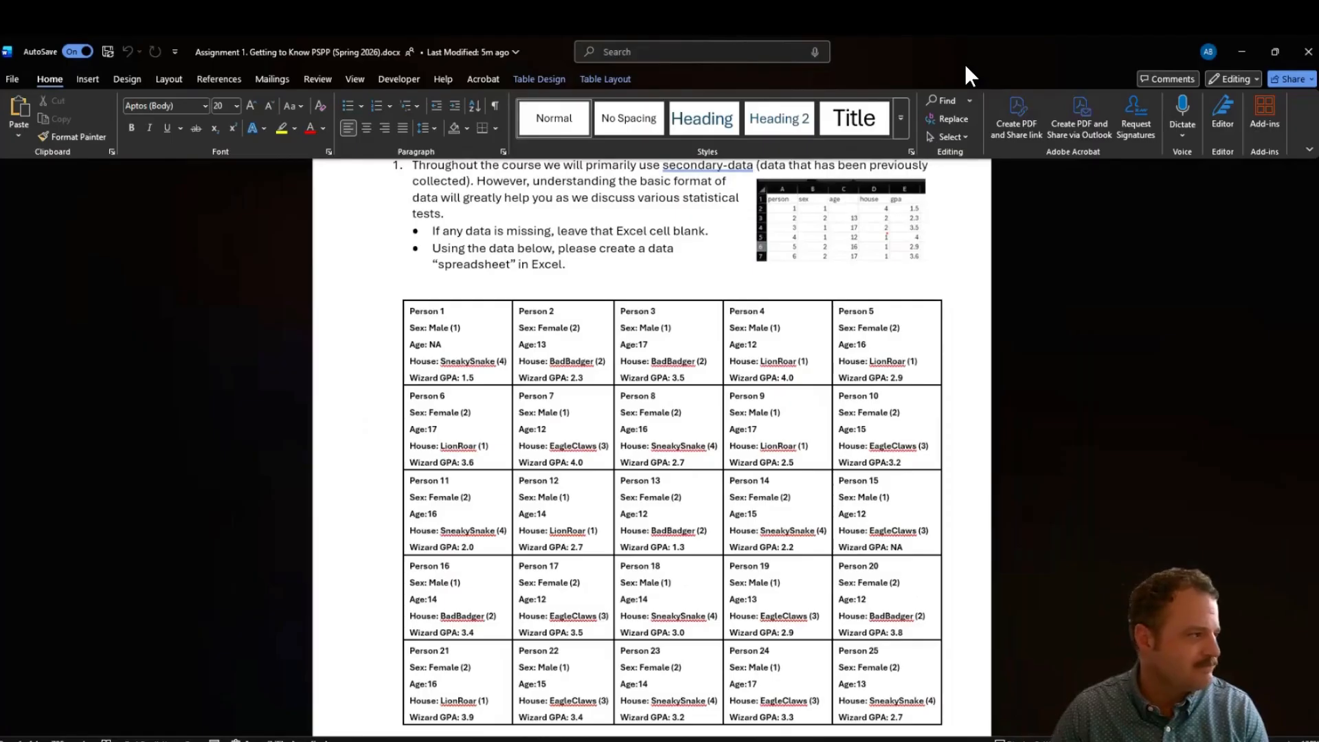
Arrange the assignment document and the blank Excel workbook side by side, with the full data table in view
{"action": "left_click_drag", "start_coordinate": [965, 64], "coordinate": [2, 240]}
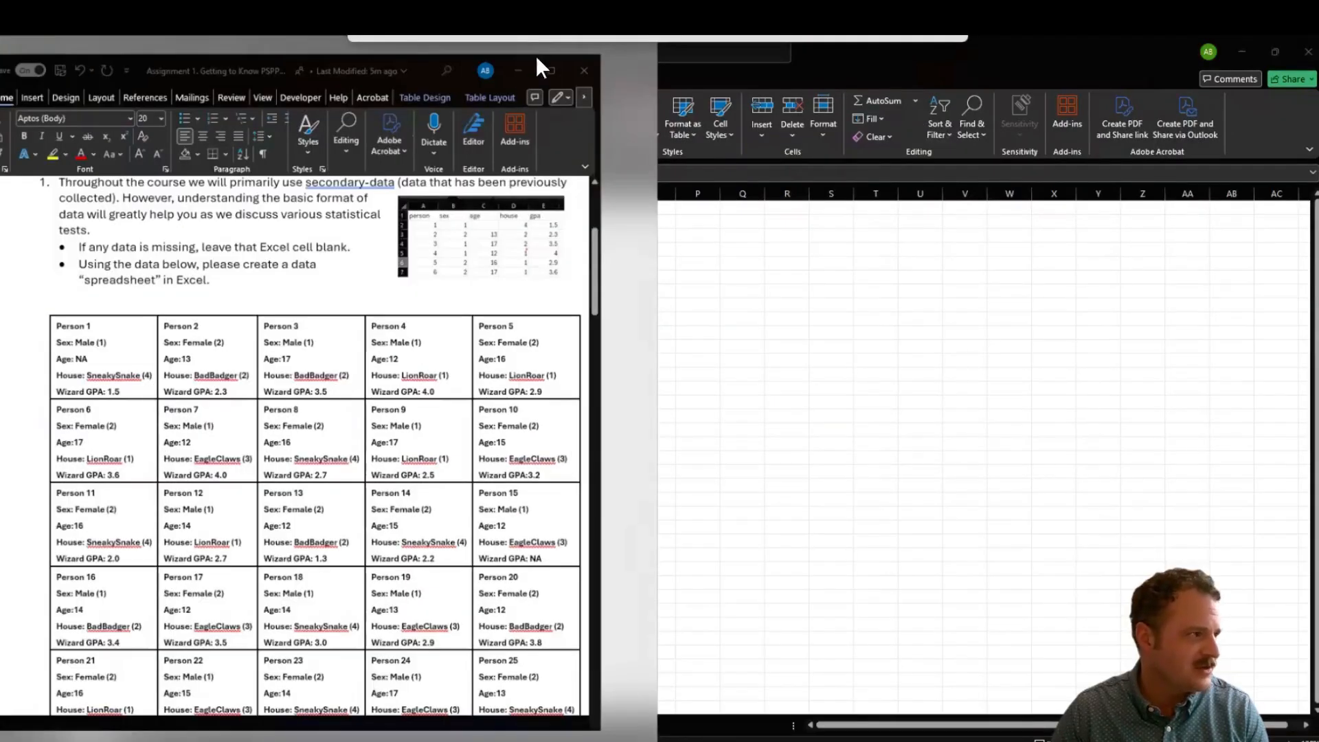
{"action": "left_click", "coordinate": [931, 56]}
{"action": "left_click_drag", "start_coordinate": [931, 56], "coordinate": [1317, 275]}
{"action": "scroll", "coordinate": [490, 340], "scroll_direction": "down", "scroll_amount": 3}
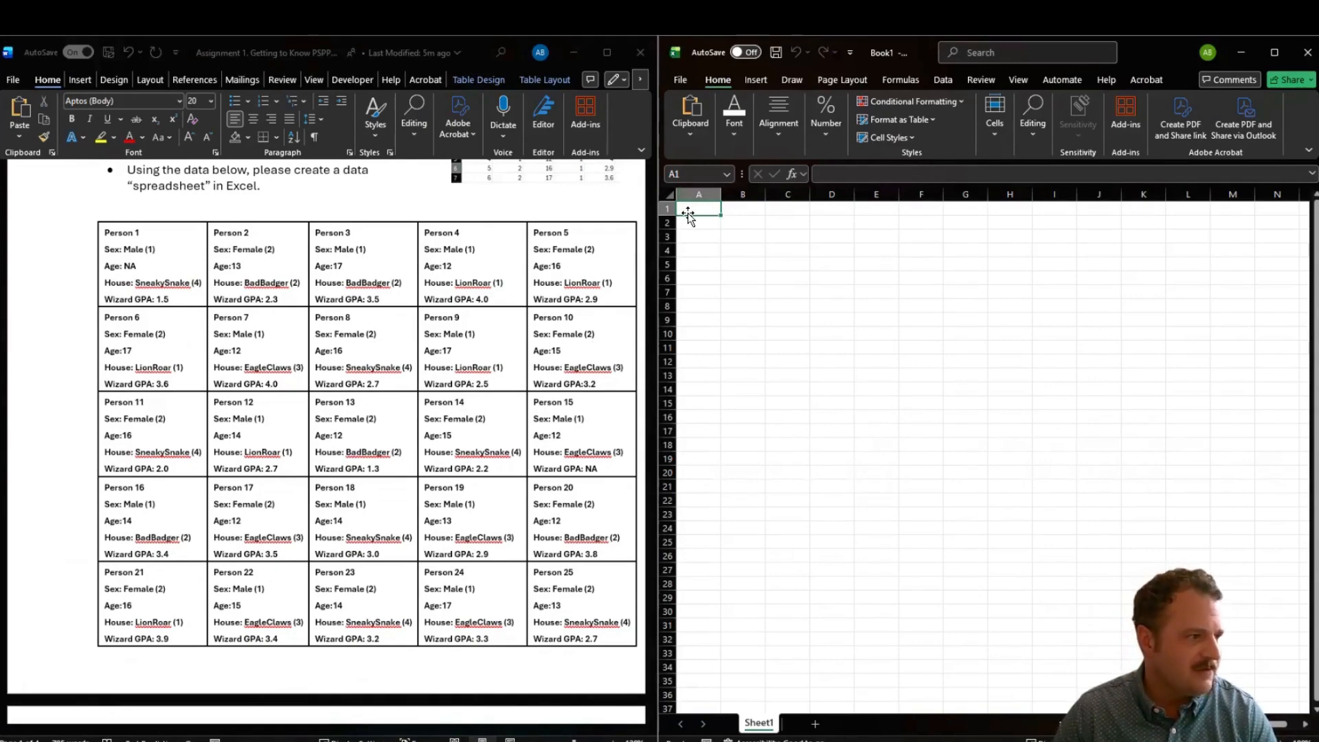
{"action": "left_click", "coordinate": [697, 194]}
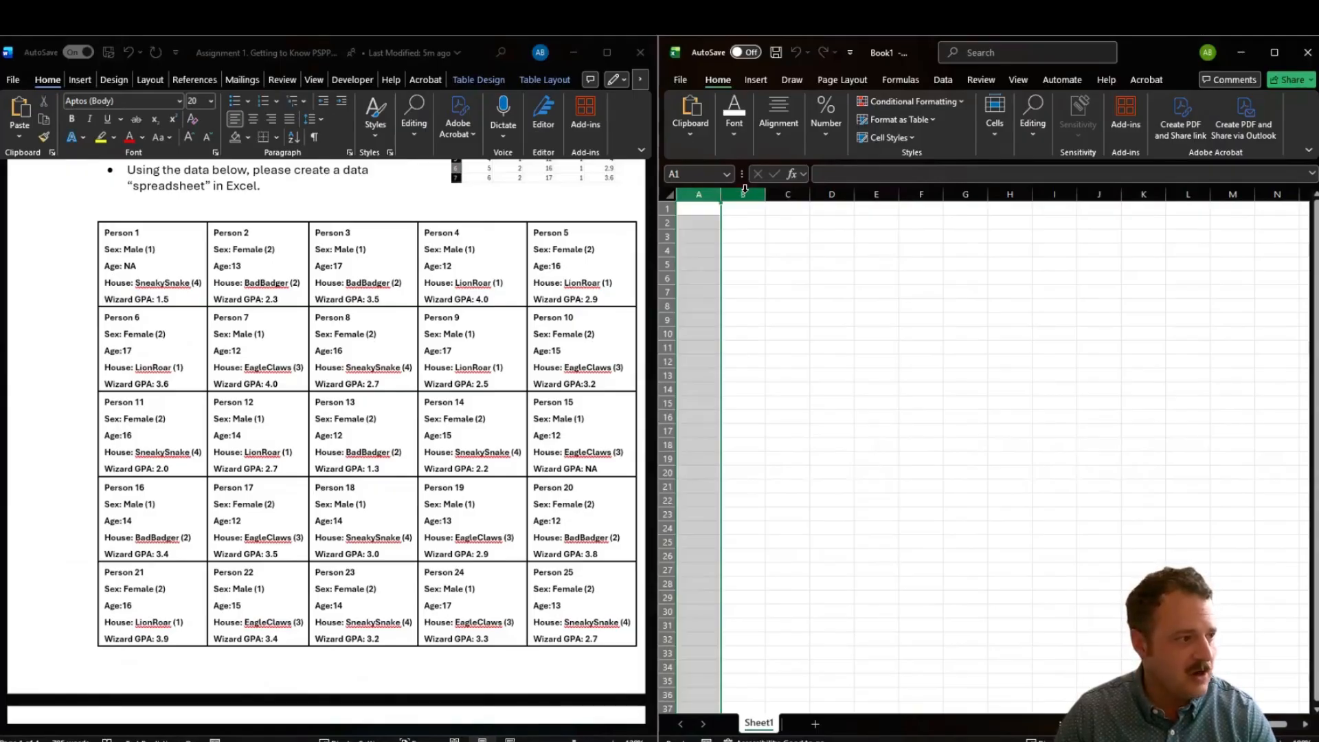
{"action": "left_click", "coordinate": [749, 194]}
{"action": "left_click", "coordinate": [787, 194]}
{"action": "left_click", "coordinate": [831, 195]}
{"action": "left_click", "coordinate": [878, 194]}
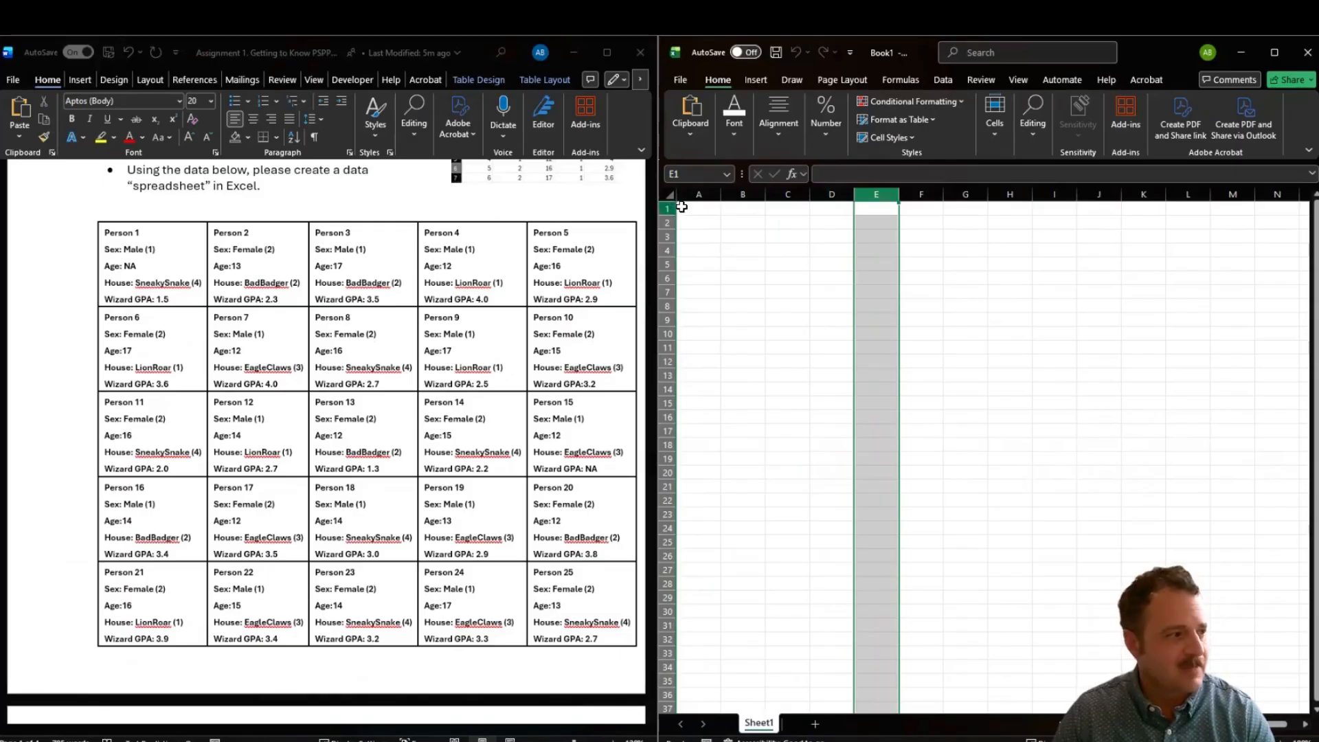
Enter the header "person" in cell A1 of the blank sheet
{"action": "left_click", "coordinate": [706, 208]}
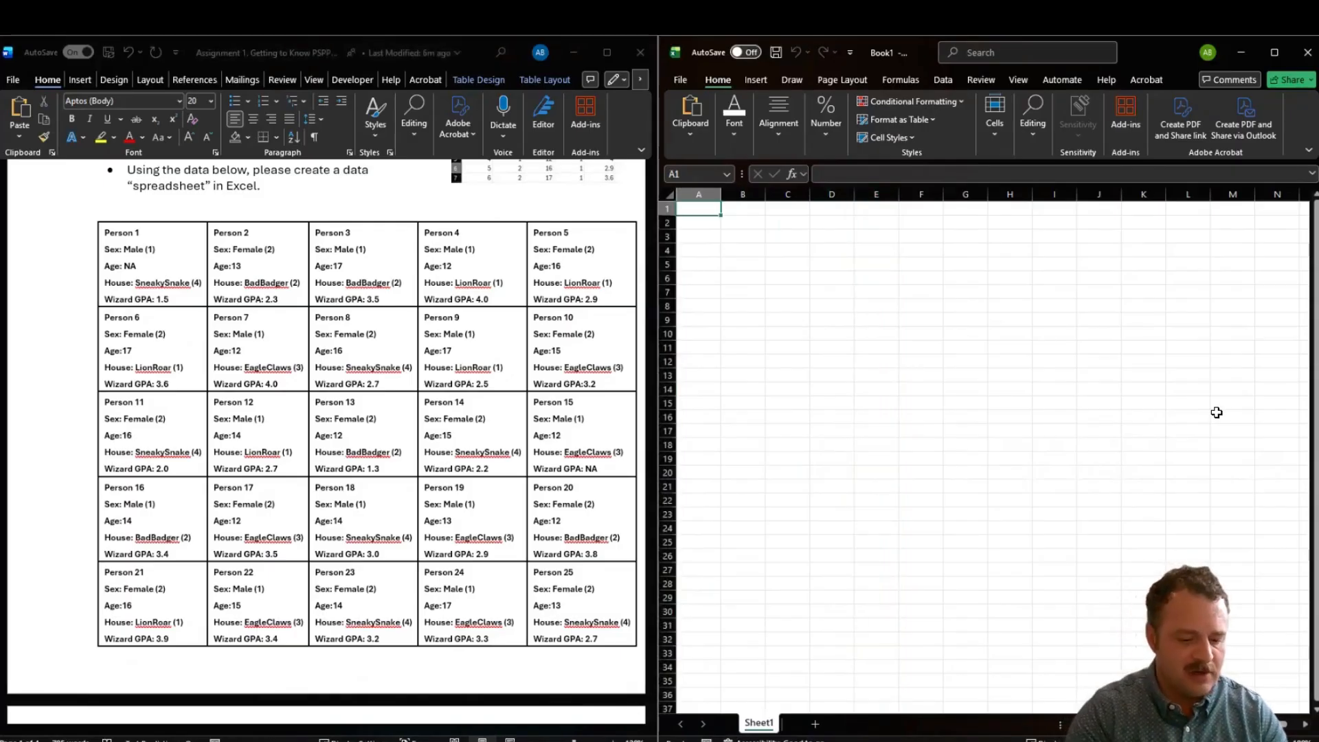
{"action": "type", "text": "perfso"}
{"action": "key", "text": "BackSpace"}
{"action": "key", "text": "BackSpace"}
{"action": "key", "text": "BackSpace"}
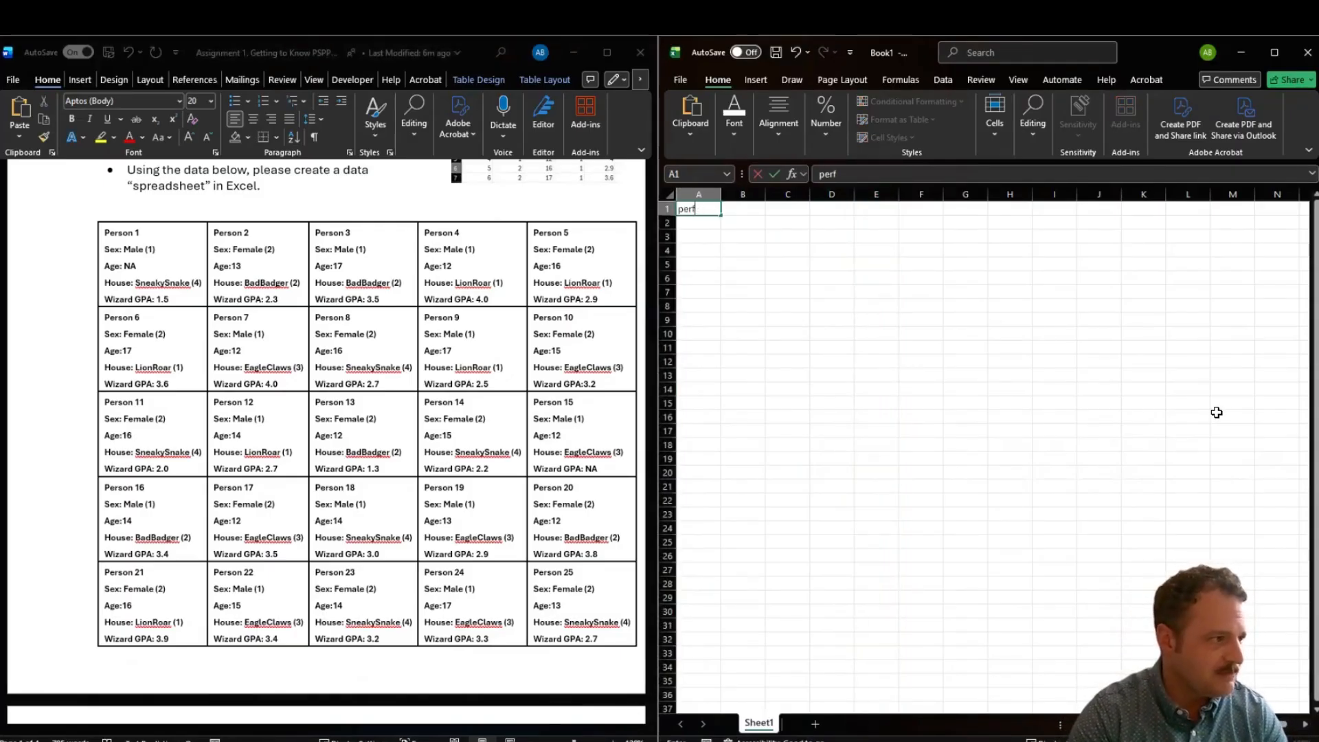
{"action": "type", "text": "son"}
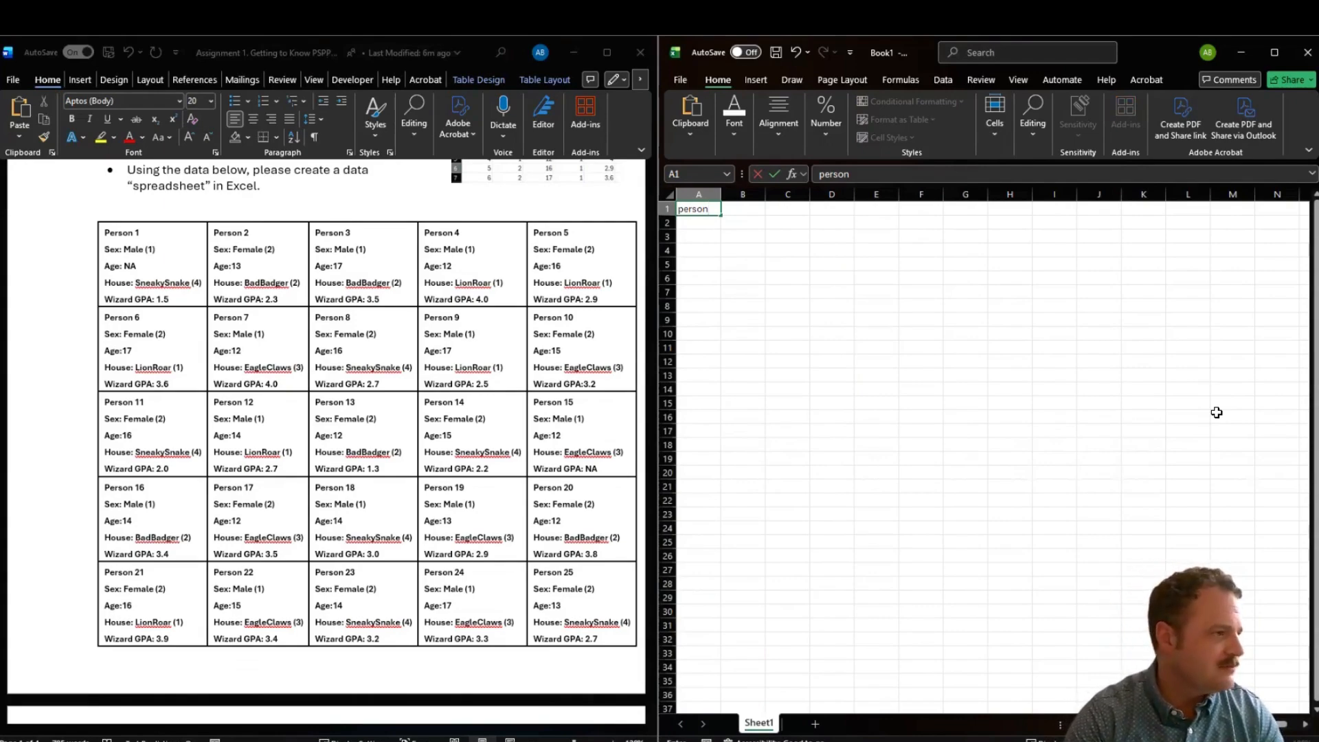
Add the headers "sex", "age", "house" and "gpa" in cells B1 through E1
{"action": "key", "text": "Tab"}
{"action": "type", "text": "sex"}
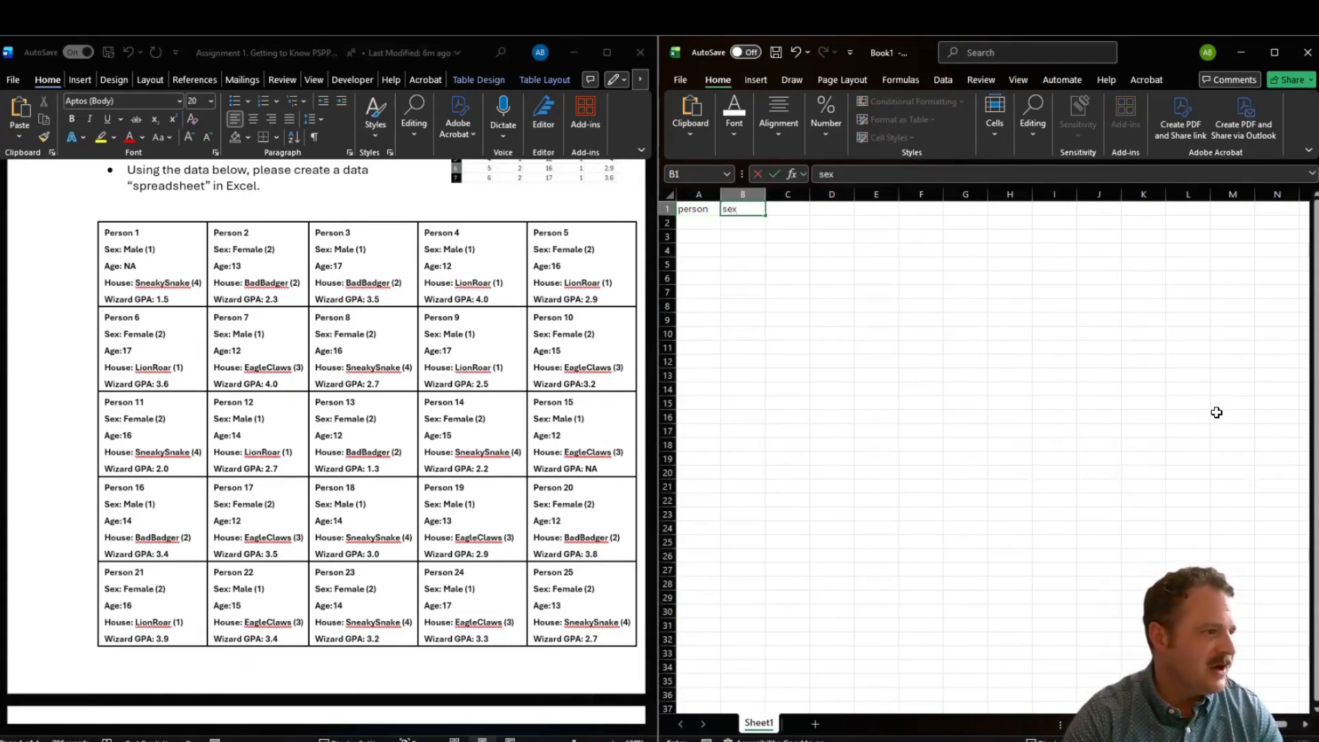
{"action": "key", "text": "Tab"}
{"action": "type", "text": "age"}
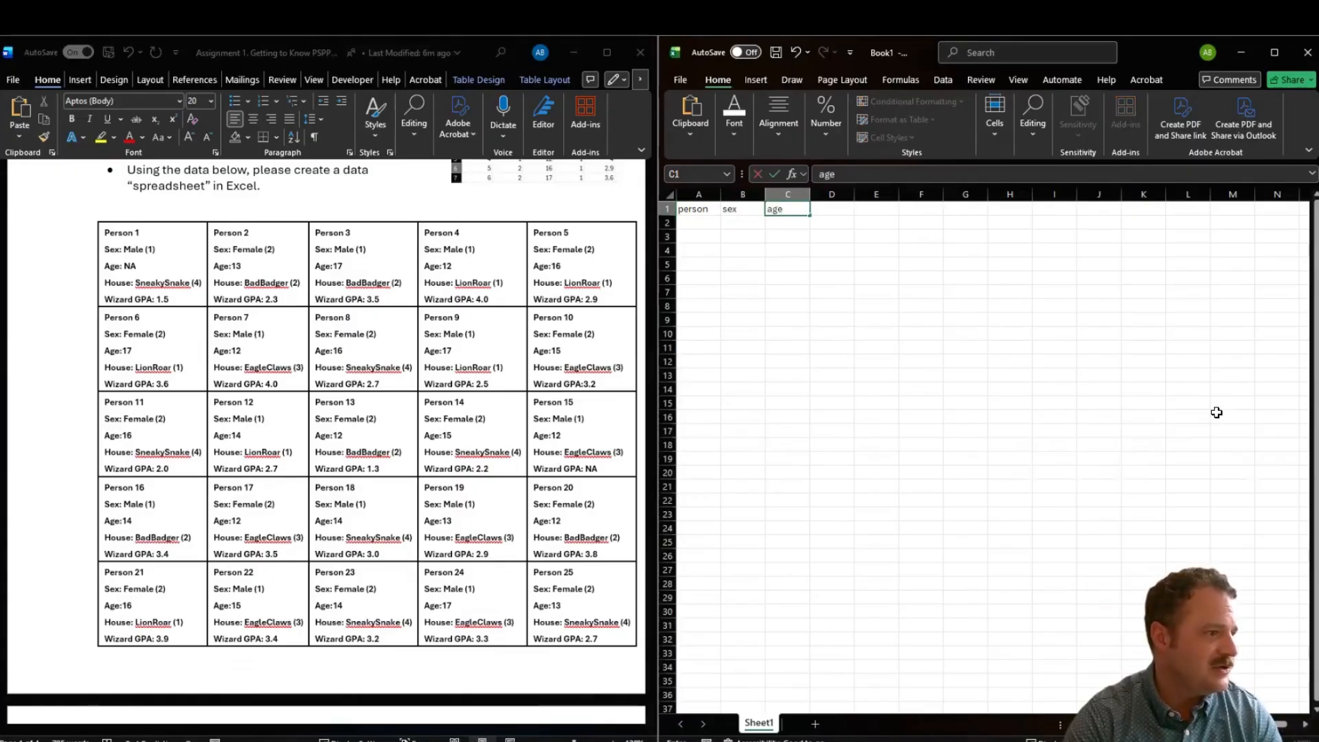
{"action": "key", "text": "Tab"}
{"action": "type", "text": "house"}
{"action": "key", "text": "Tab"}
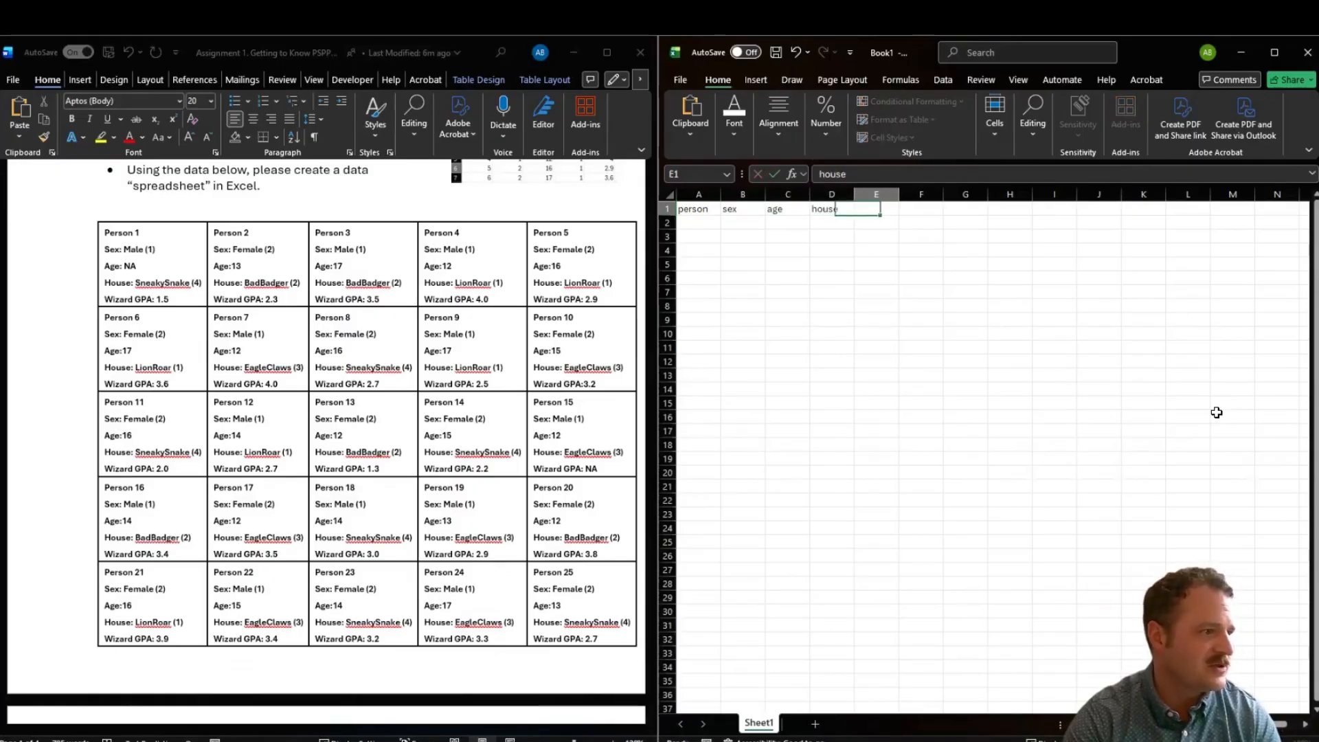
{"action": "type", "text": "gpa"}
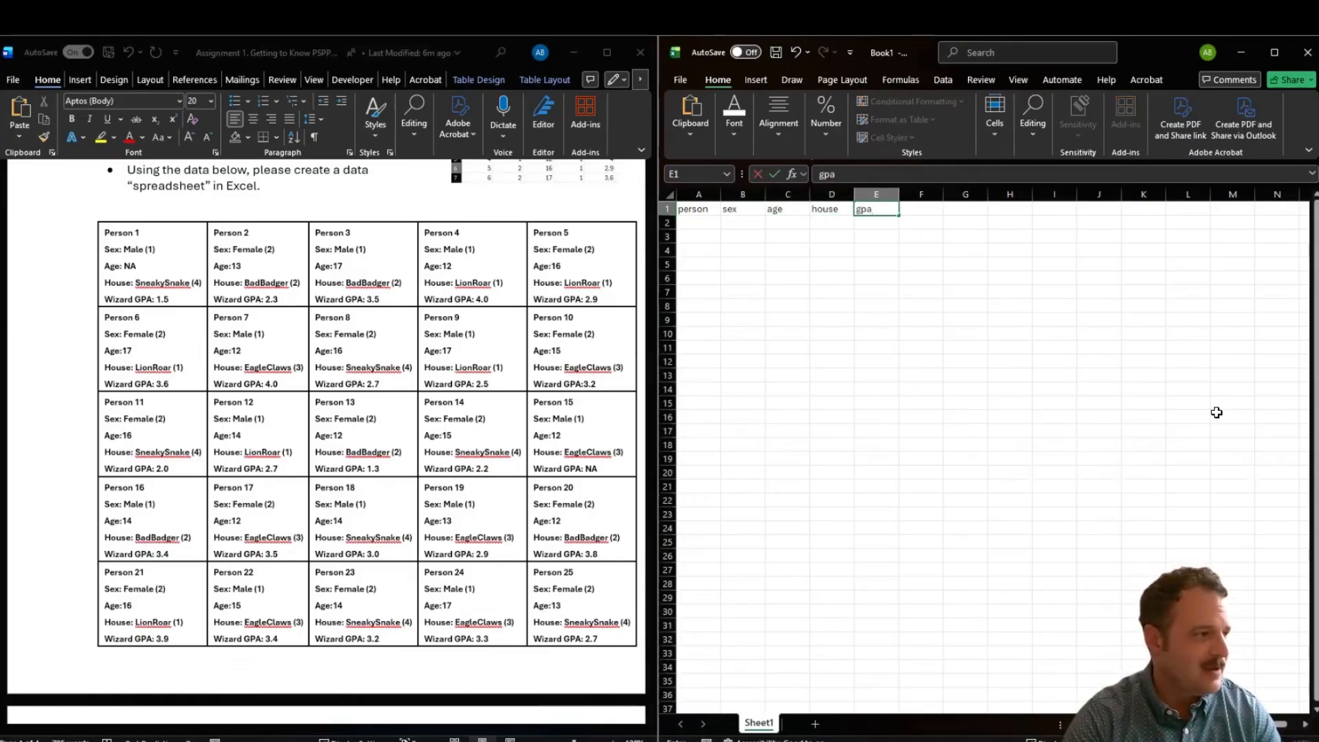
{"action": "key", "text": "Down"}
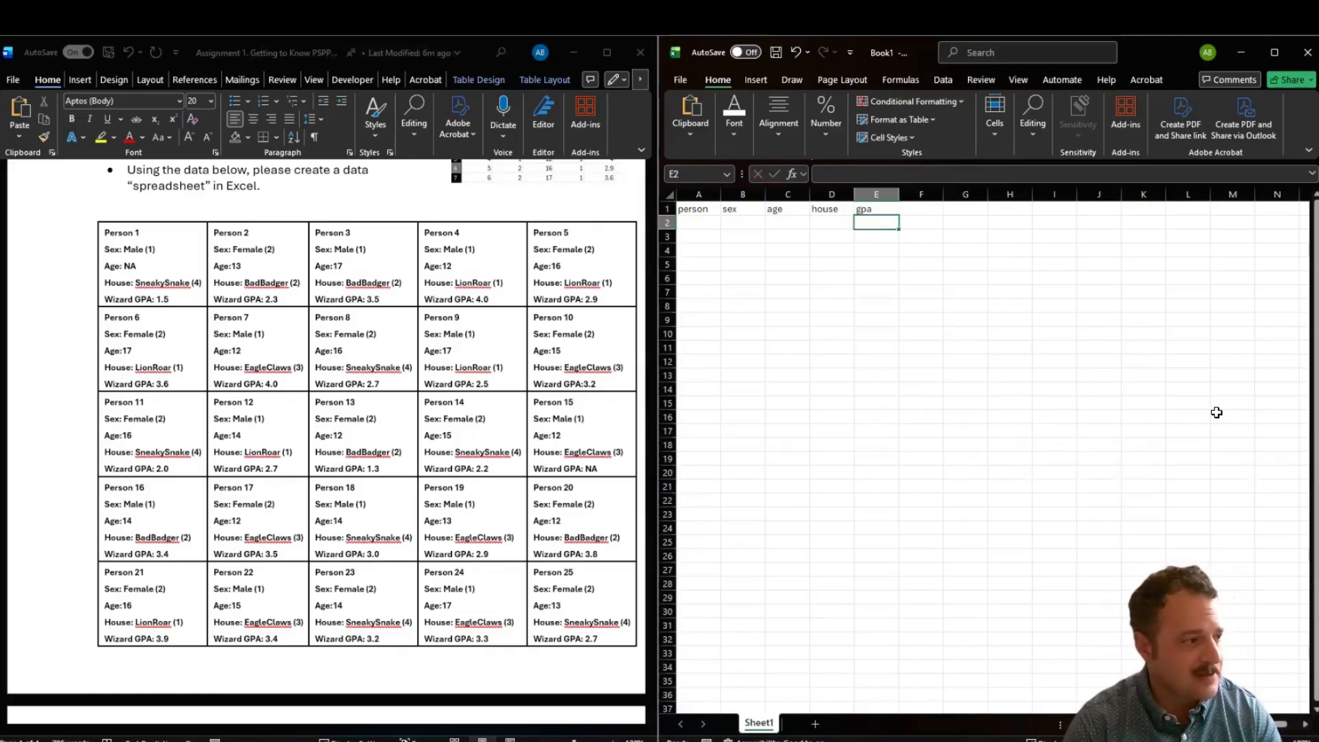
Enter 1 as the first person number in cell A2
{"action": "key", "text": "Left"}
{"action": "key", "text": "Left"}
{"action": "key", "text": "Left"}
{"action": "key", "text": "Left"}
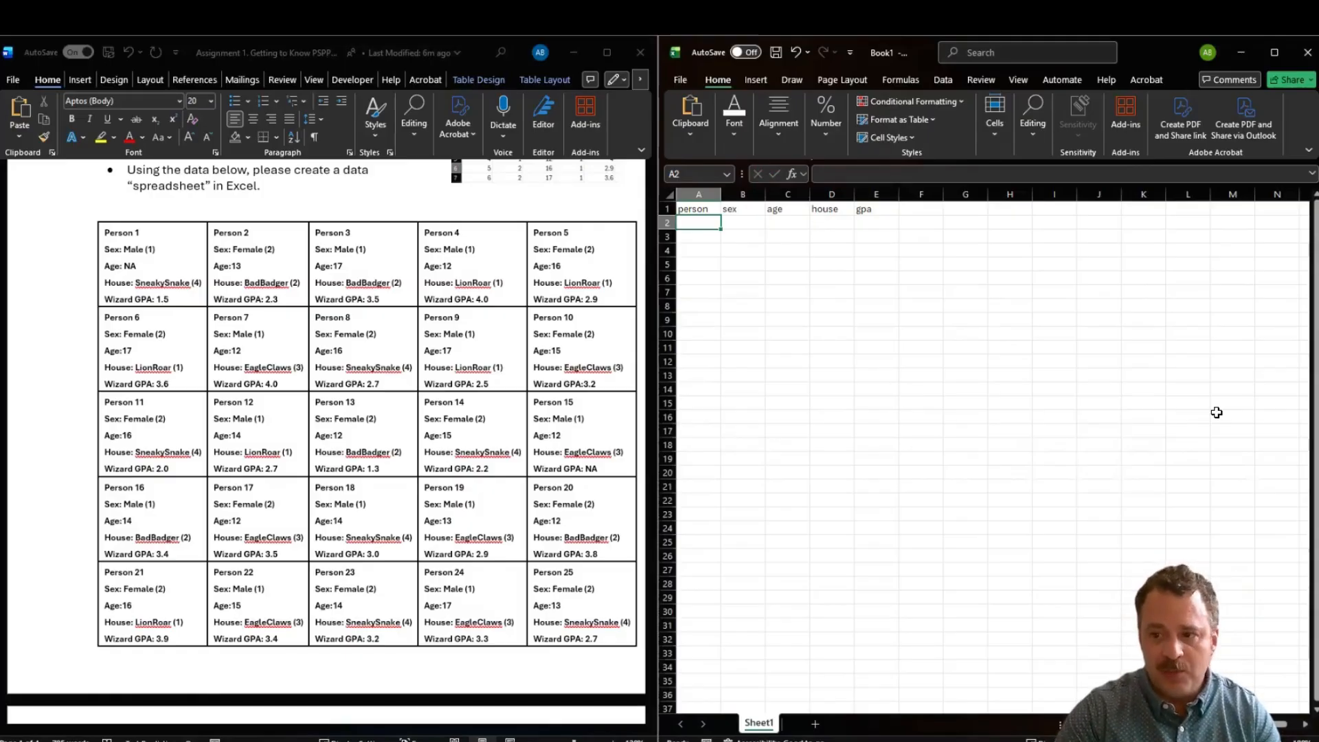
{"action": "type", "text": "1"}
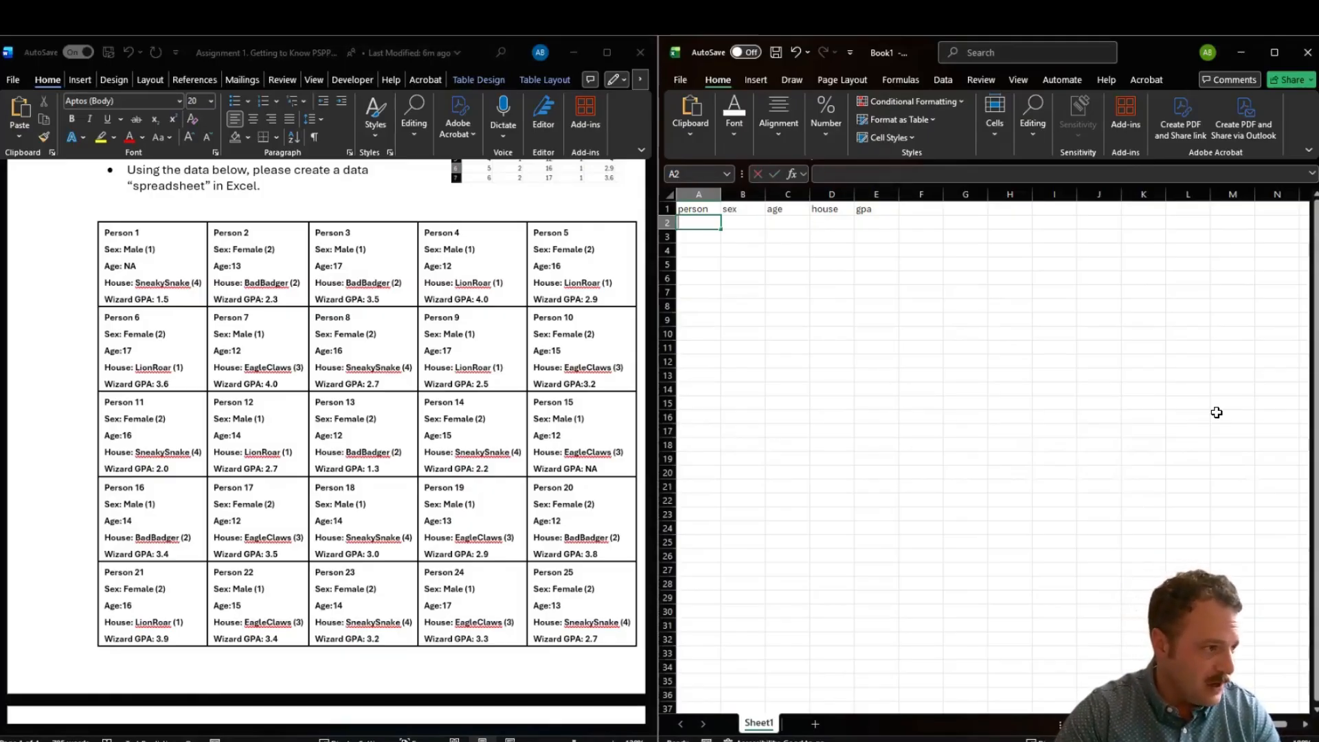
{"action": "key", "text": "Tab"}
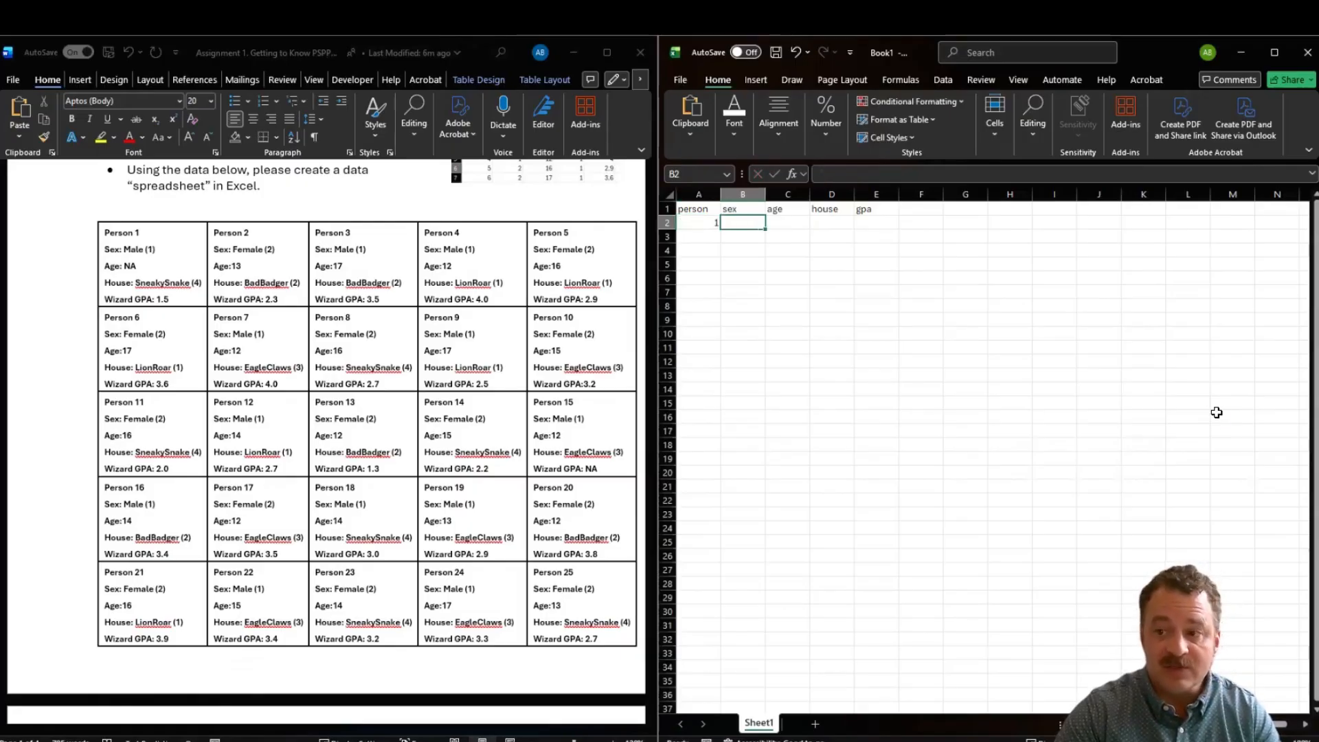
{"action": "type", "text": "male"}
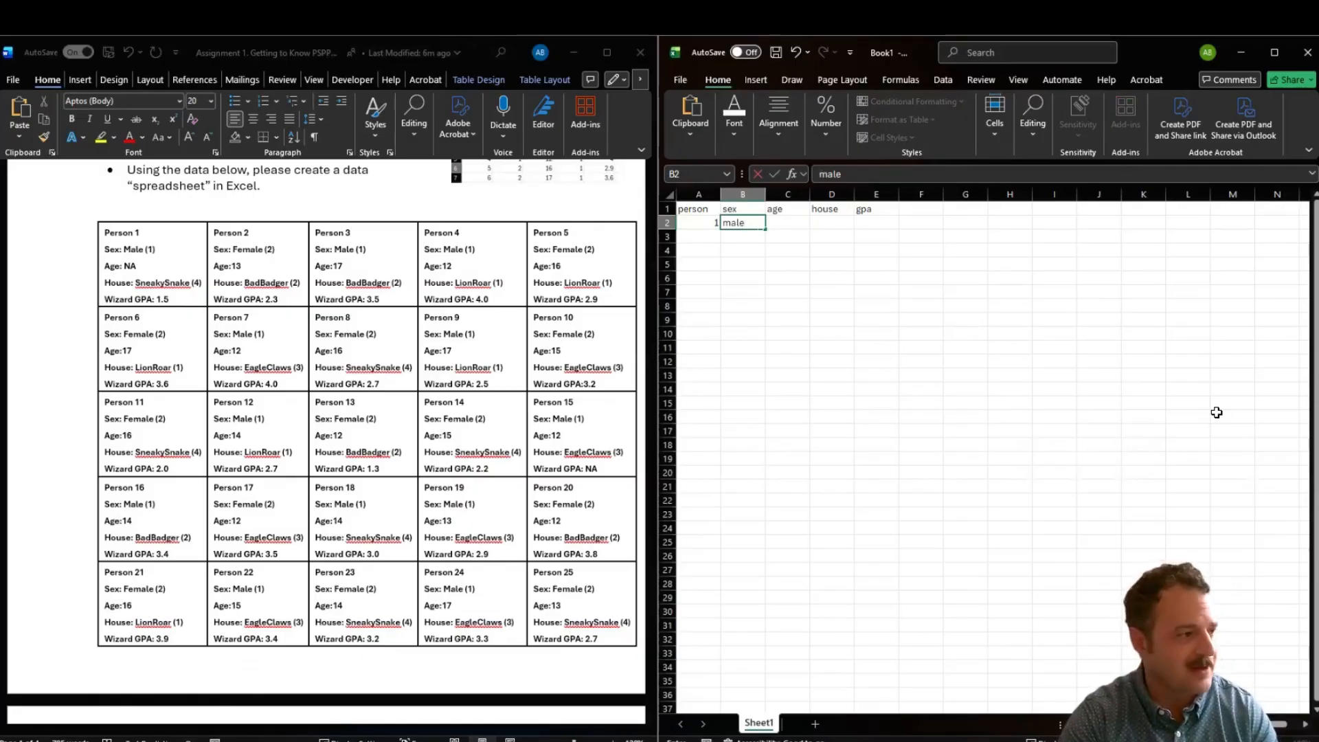
{"action": "key", "text": "BackSpace"}
{"action": "key", "text": "BackSpace"}
{"action": "key", "text": "BackSpace"}
{"action": "key", "text": "BackSpace"}
Complete person 1's row with sex 1, a blank age, house 4 and gpa 1.5
{"action": "type", "text": "1"}
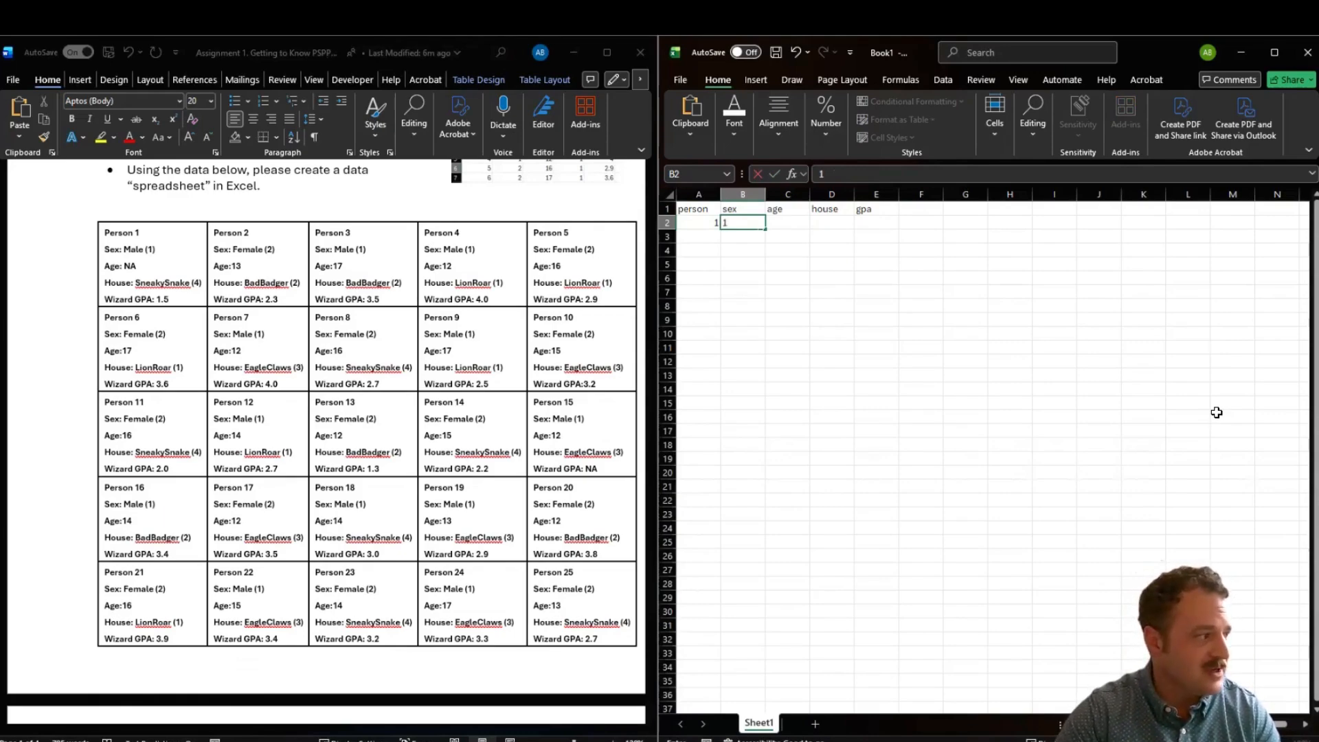
{"action": "key", "text": "Tab"}
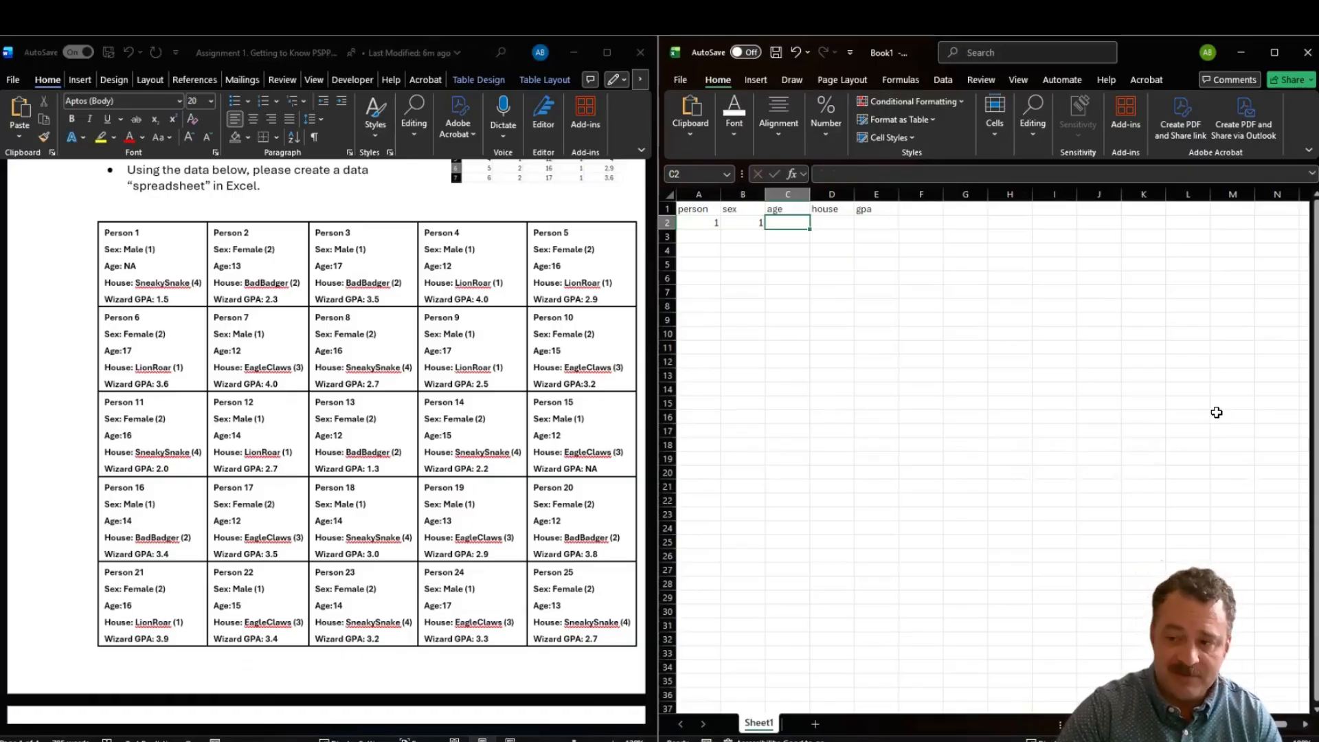
{"action": "key", "text": "Tab"}
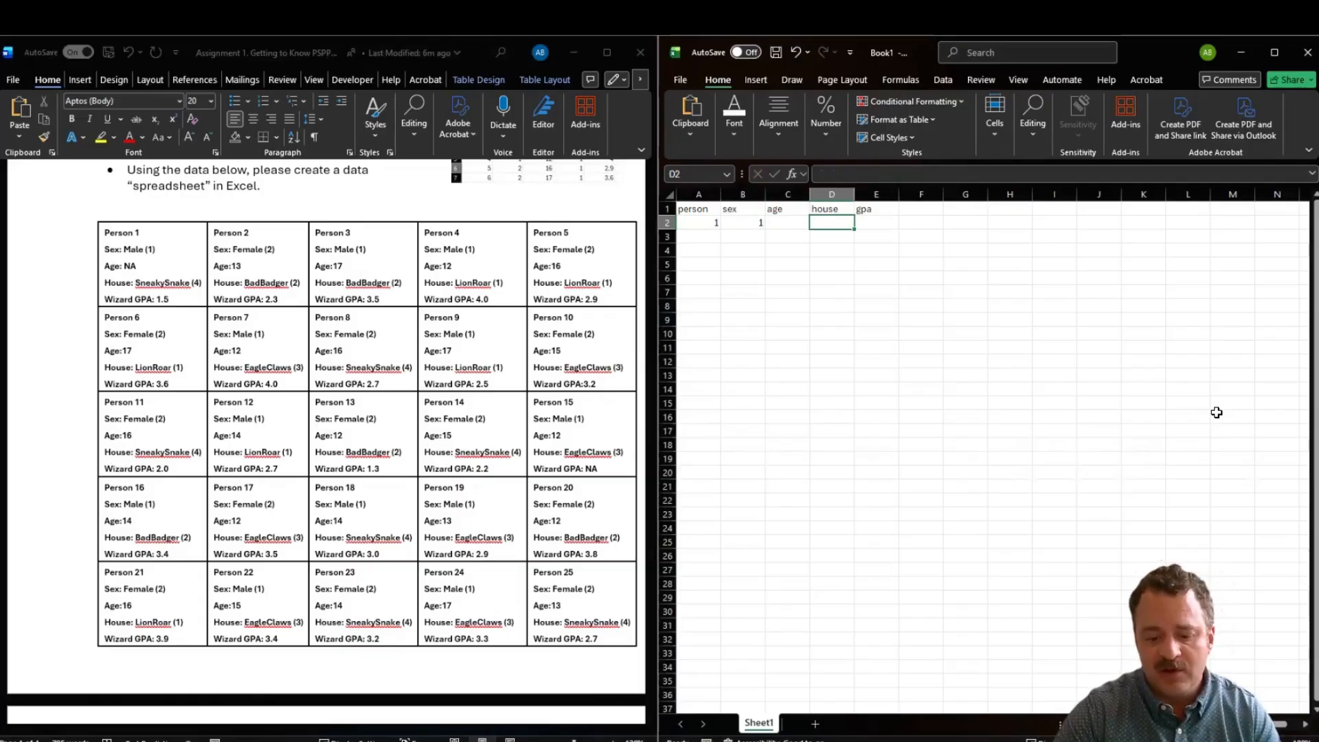
{"action": "type", "text": "4"}
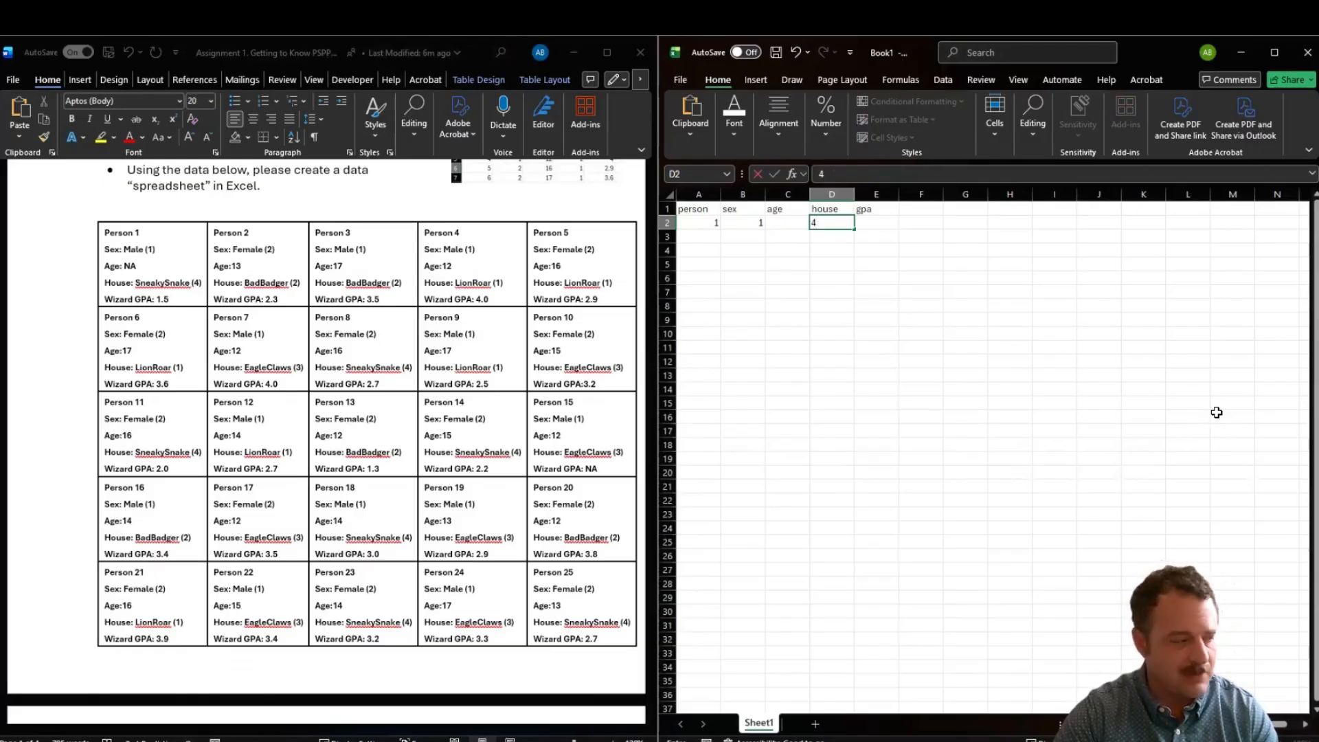
{"action": "key", "text": "Tab"}
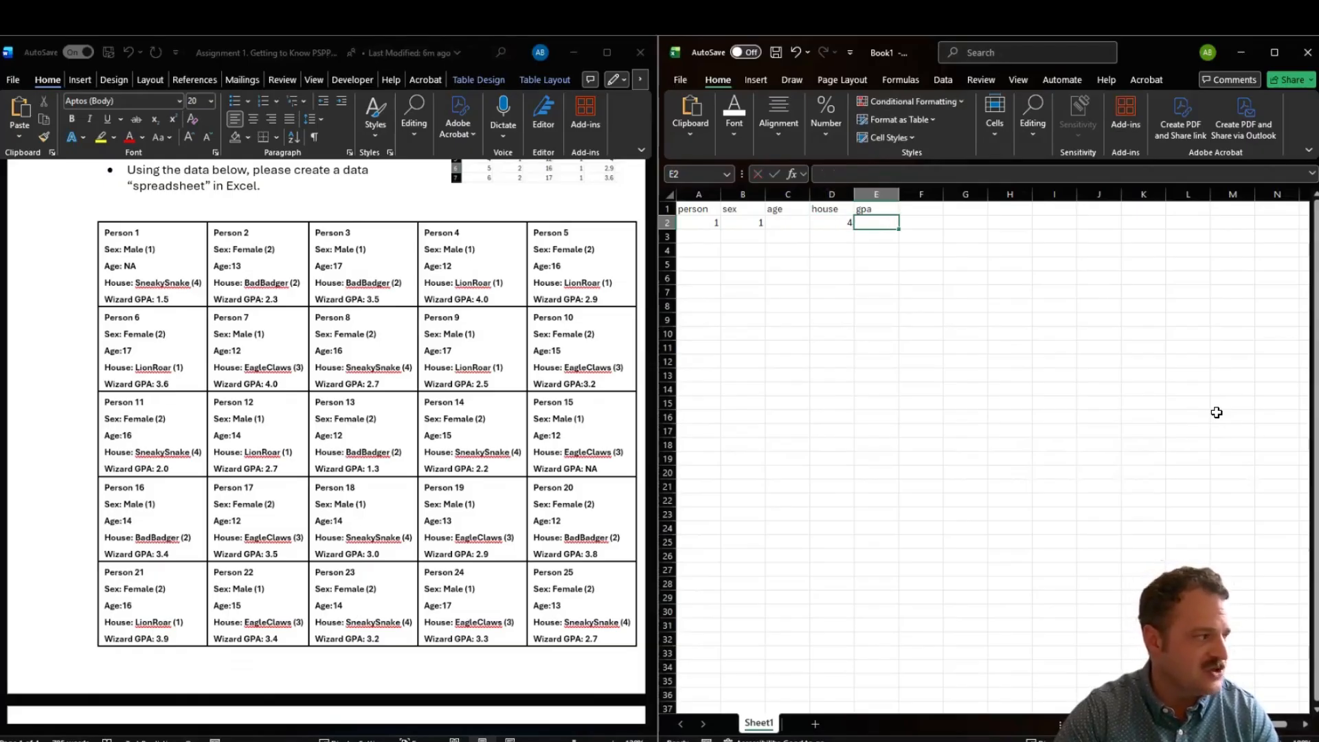
{"action": "type", "text": "1.5"}
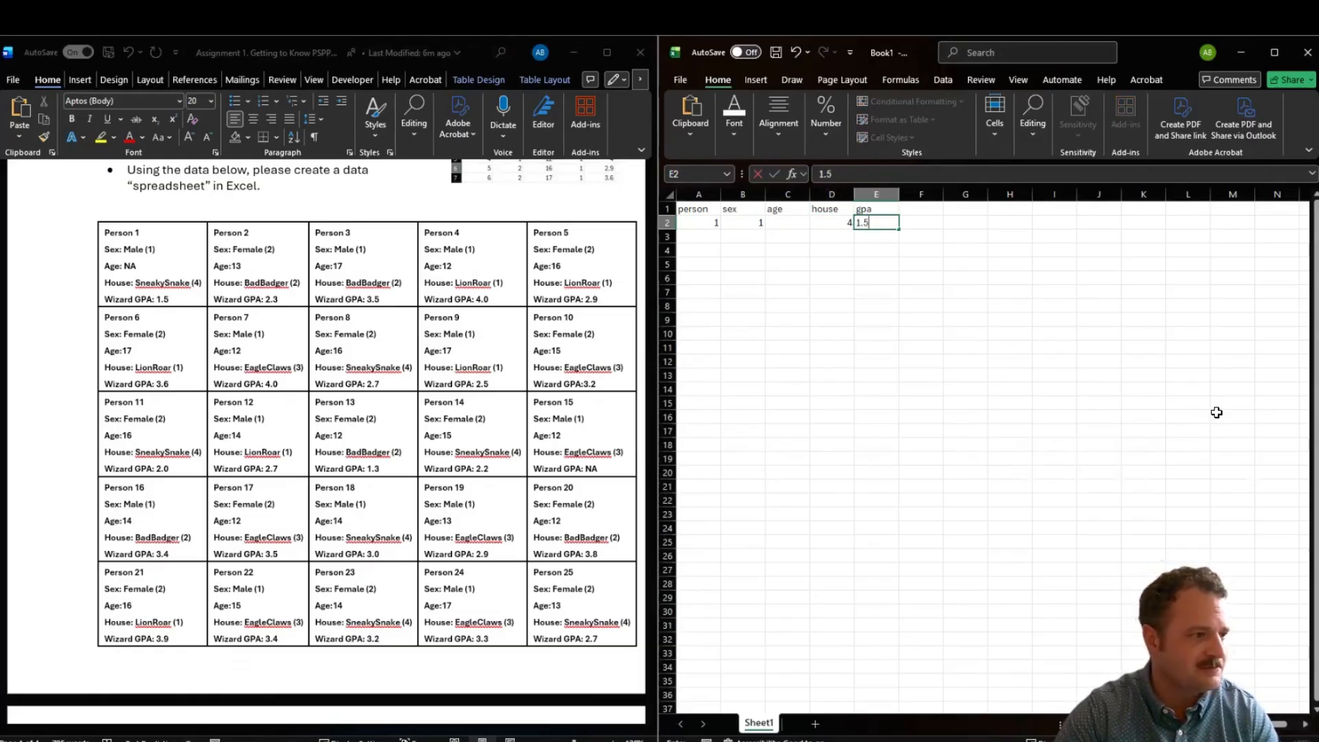
{"action": "key", "text": "Down"}
{"action": "type", "text": "."}
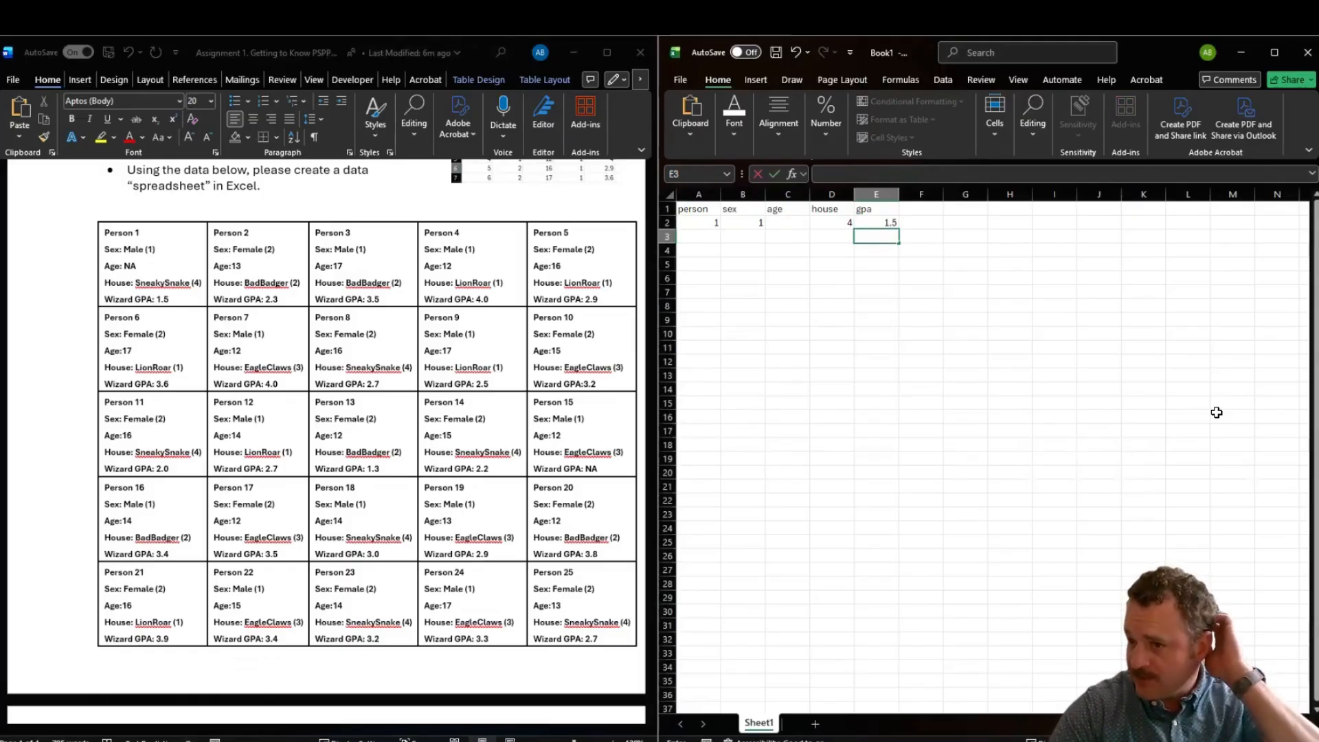
Enter 2 as the next person number in cell A3
{"action": "key", "text": "Left"}
{"action": "key", "text": "Left"}
{"action": "key", "text": "Left"}
{"action": "key", "text": "Left"}
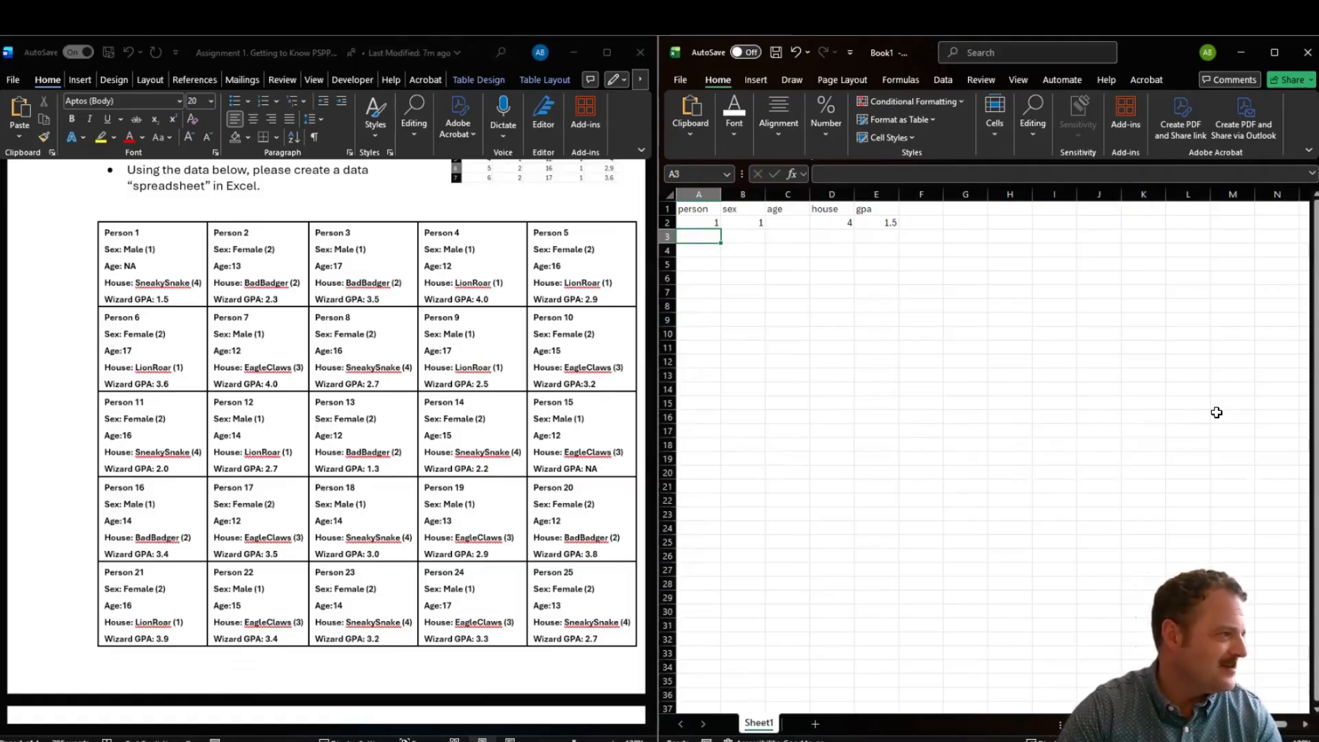
{"action": "type", "text": "2"}
{"action": "key", "text": "Return"}
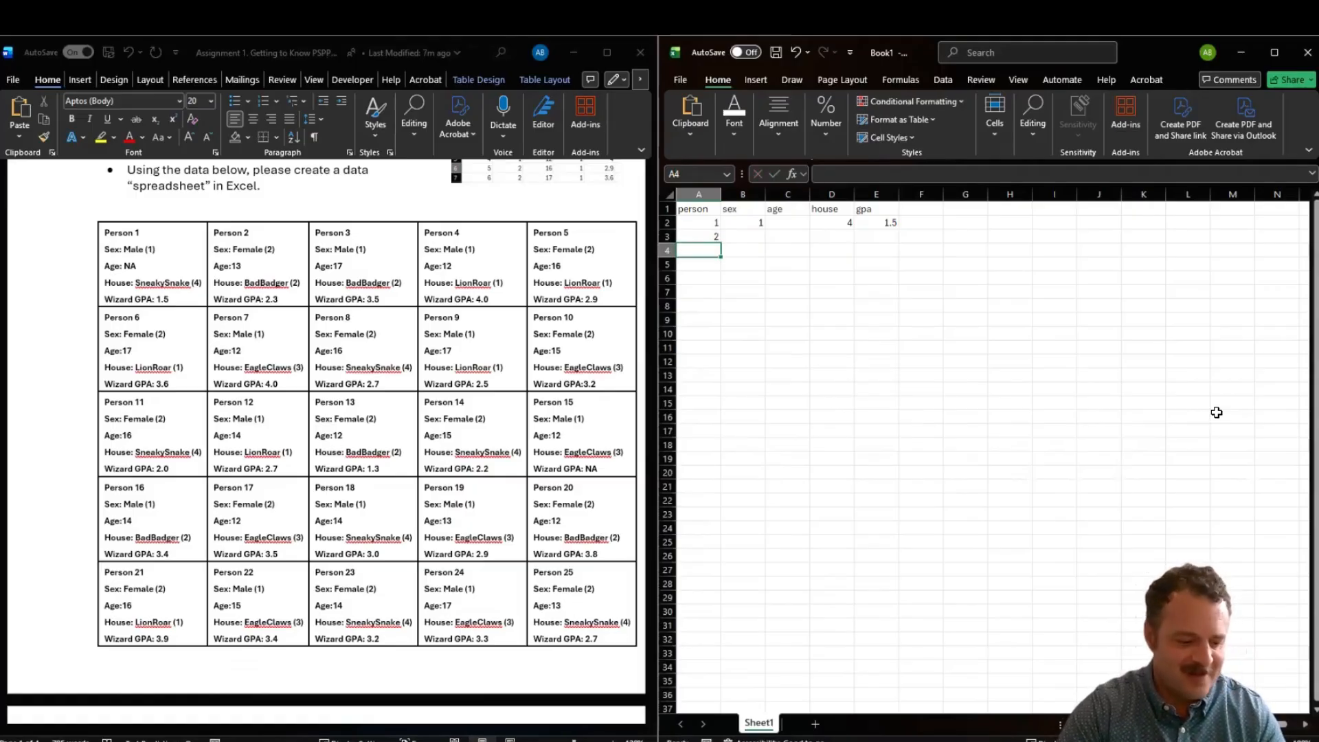
Enter 13 in cell B3, beside person number 2
{"action": "key", "text": "Up"}
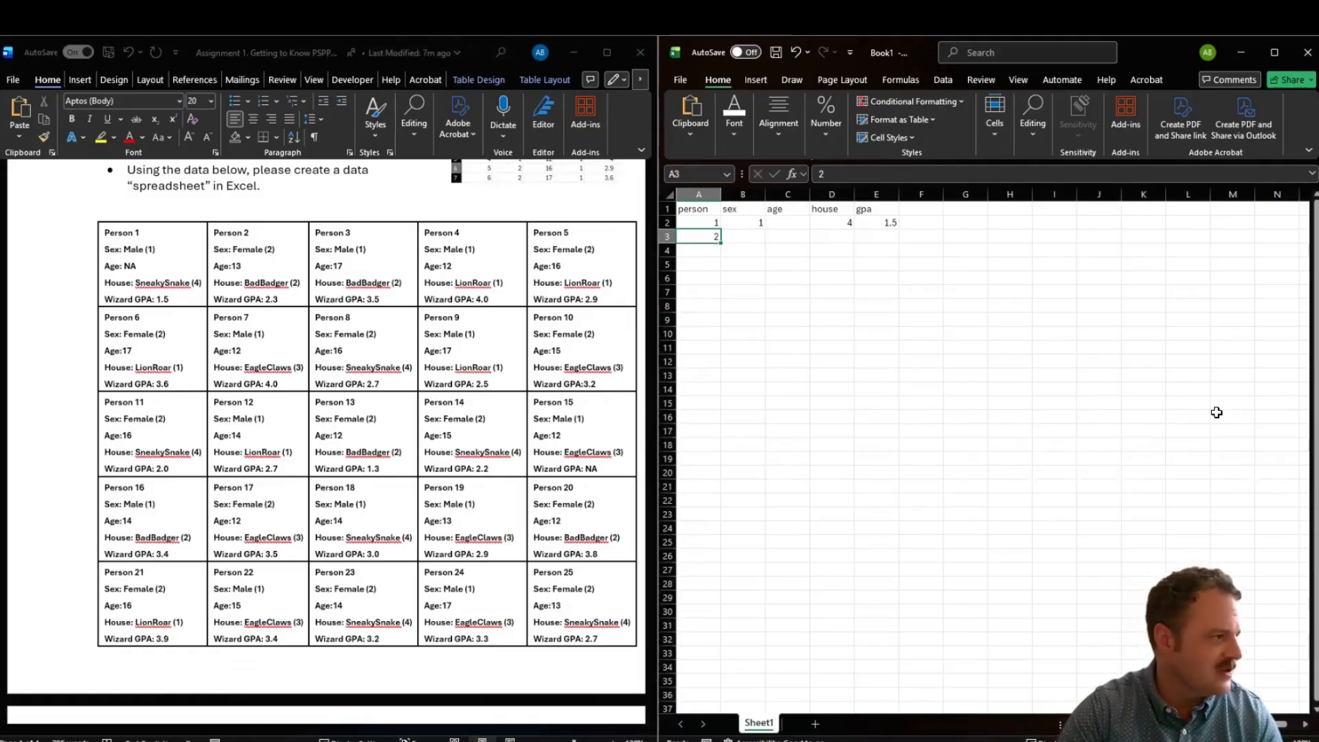
{"action": "key", "text": "Right"}
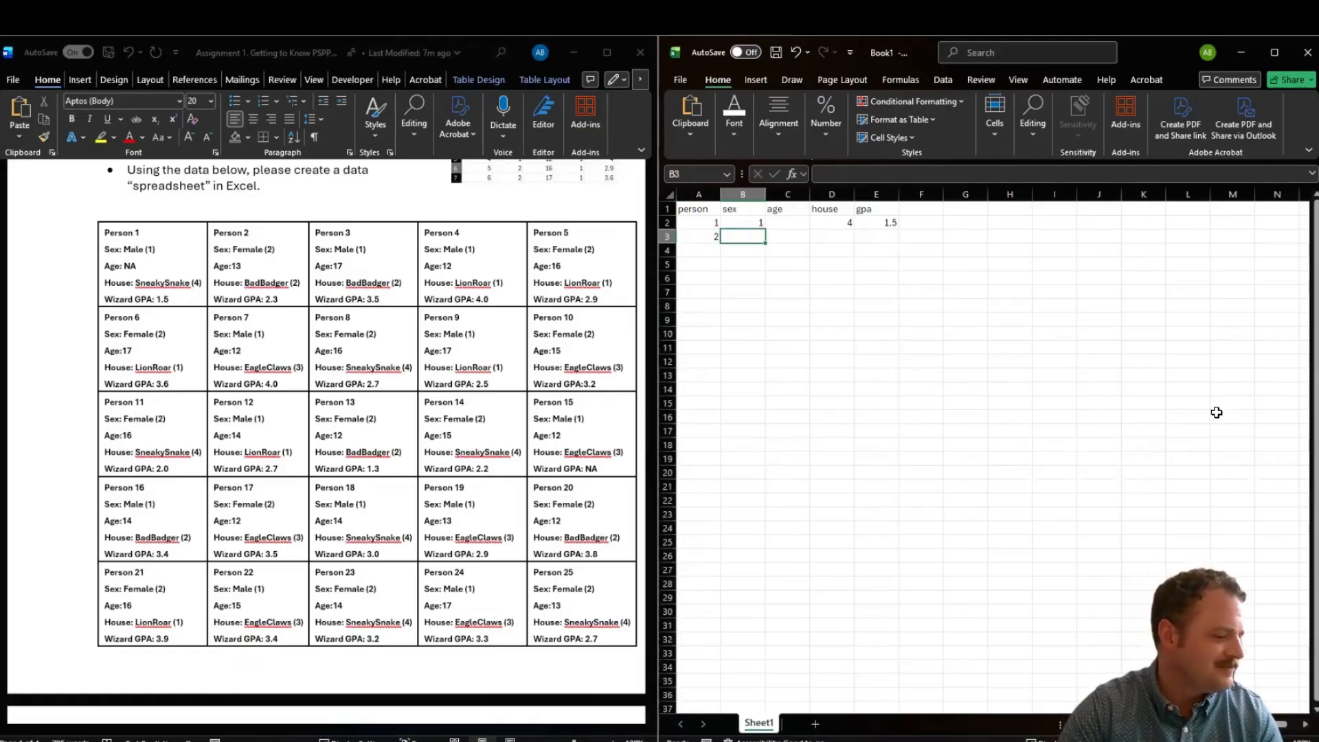
{"action": "type", "text": "132"}
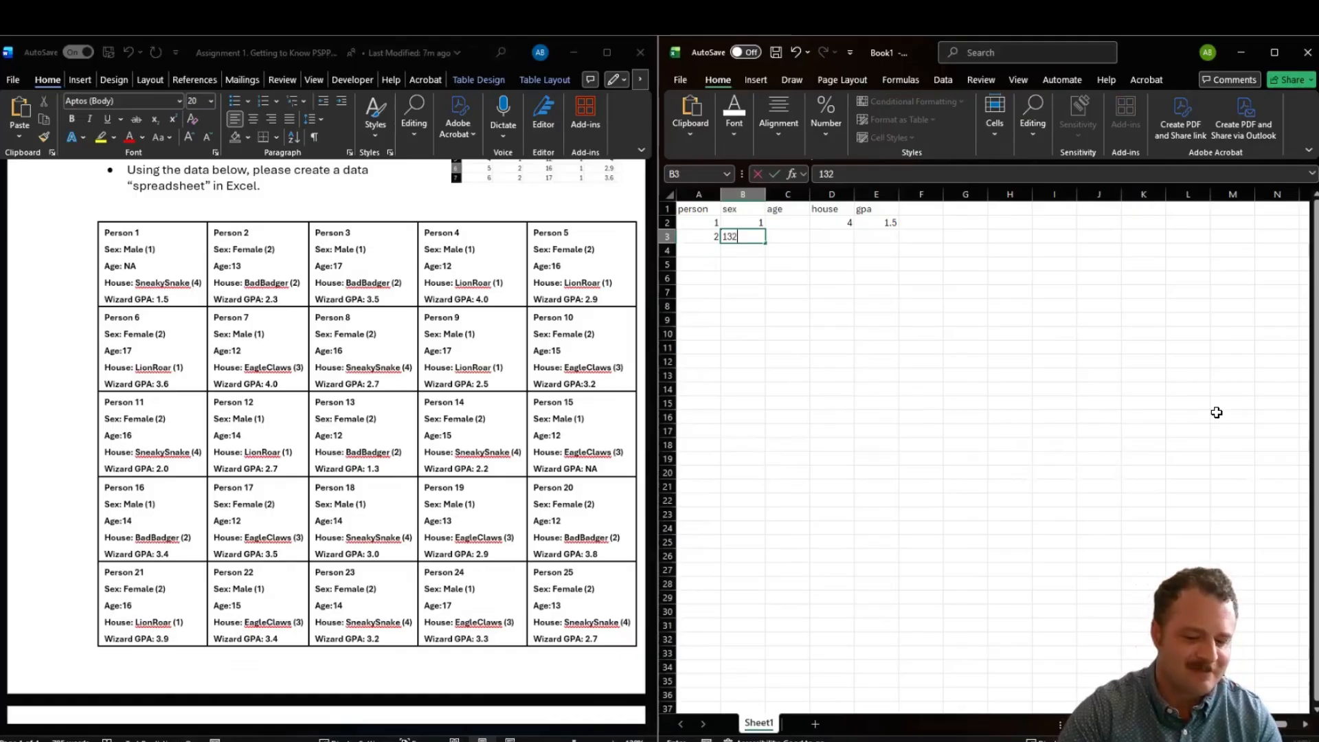
{"action": "key", "text": "BackSpace"}
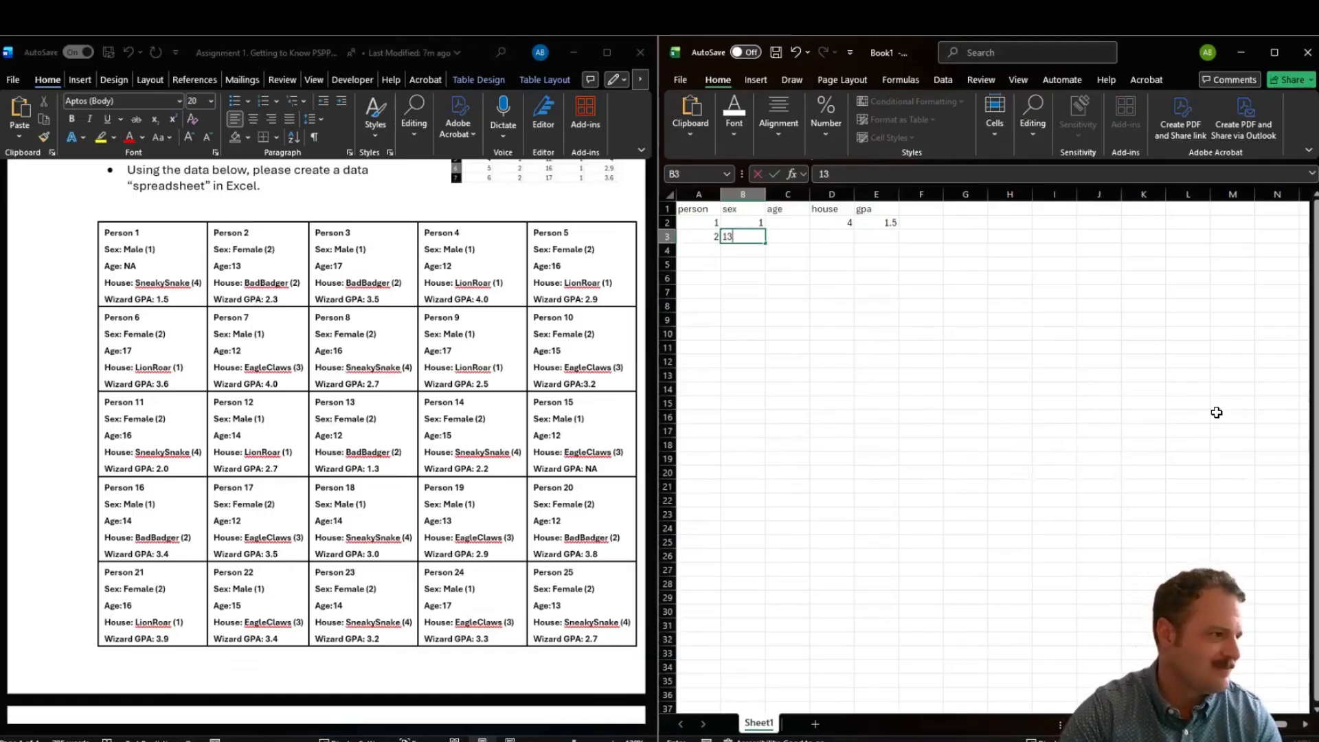
{"action": "key", "text": "Tab"}
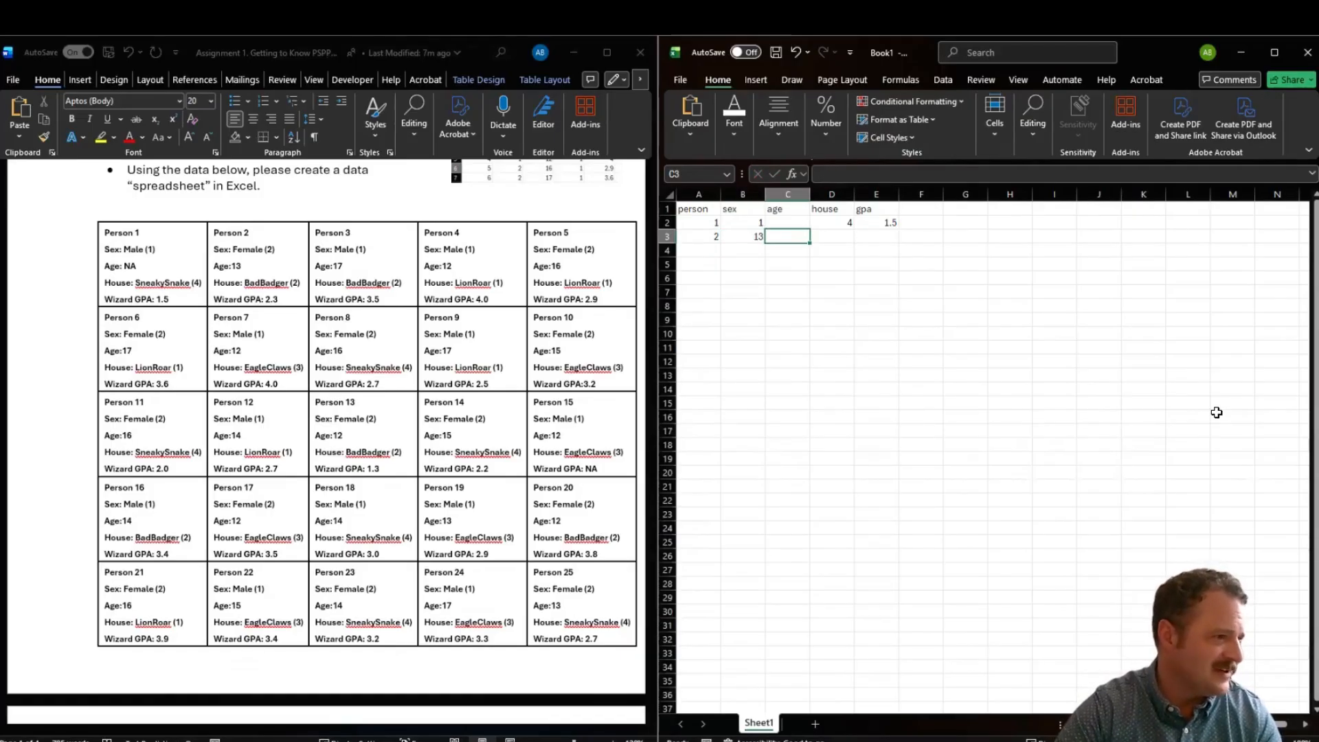
Correct person 2's row to sex 2, age 13, house 2 and gpa 2.3
{"action": "type", "text": "2"}
{"action": "key", "text": "Tab"}
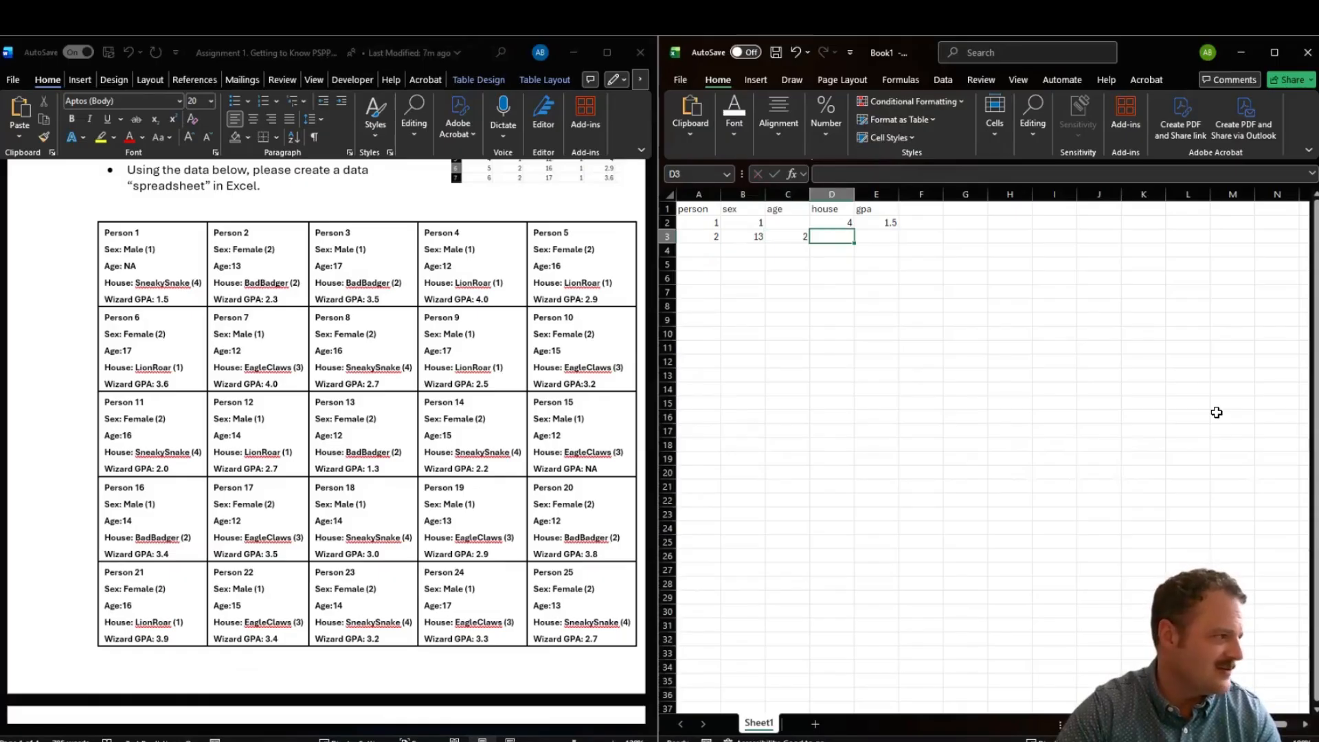
{"action": "key", "text": "Left"}
{"action": "key", "text": "Left"}
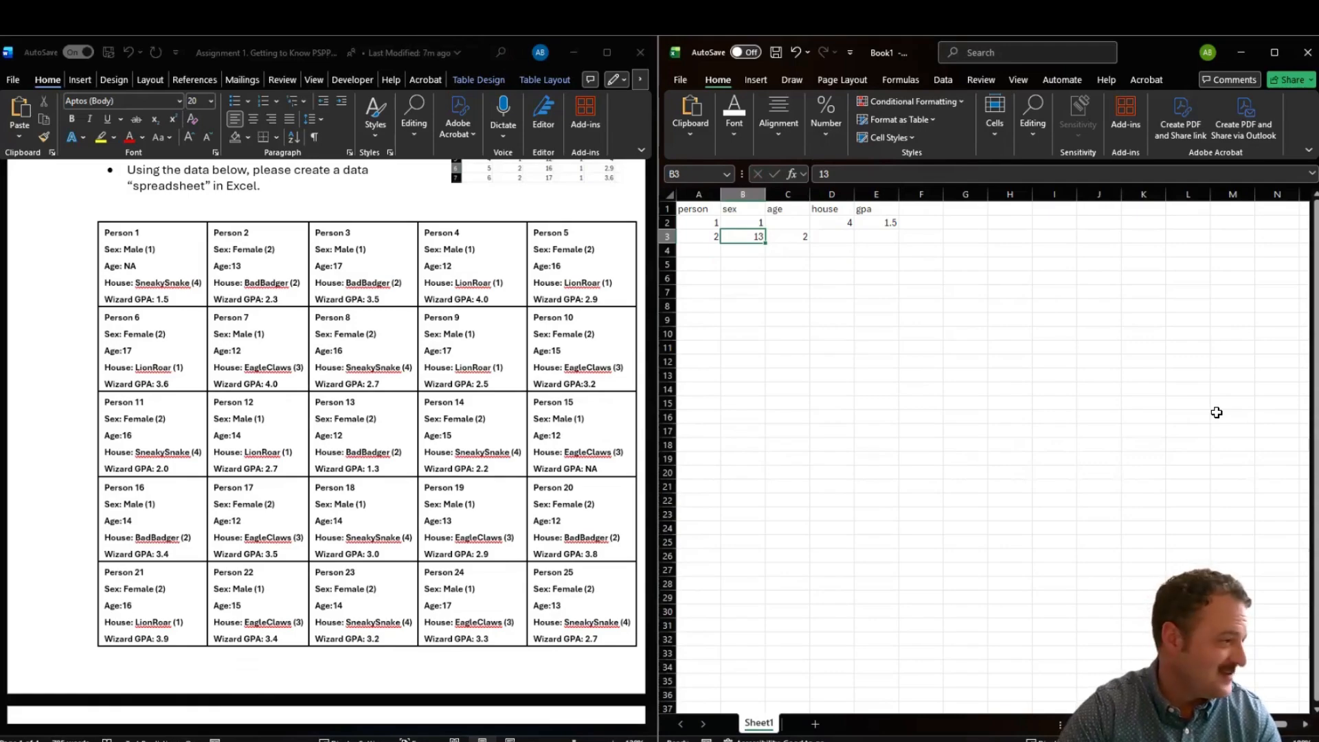
{"action": "type", "text": "2"}
{"action": "key", "text": "Tab"}
{"action": "type", "text": "13"}
{"action": "key", "text": "Tab"}
{"action": "type", "text": "2"}
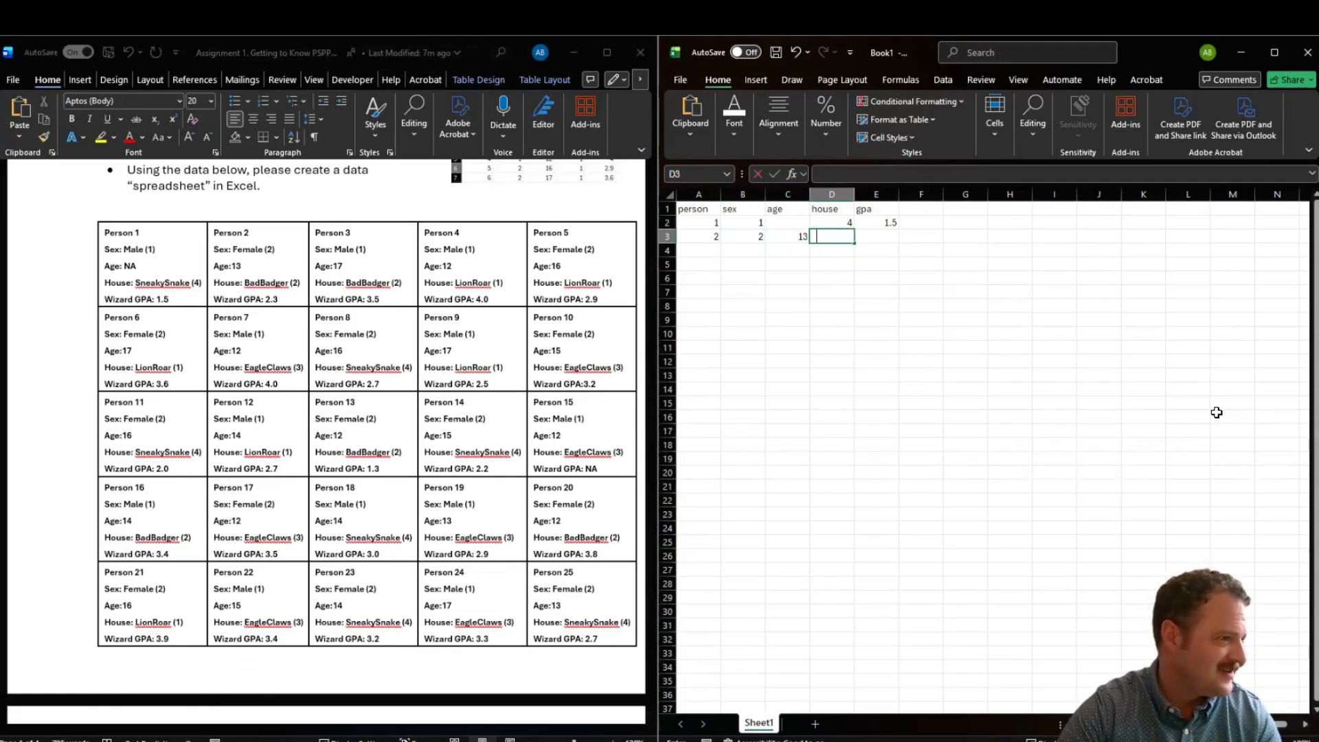
{"action": "key", "text": "Tab"}
{"action": "type", "text": "2.3"}
{"action": "key", "text": "Return"}
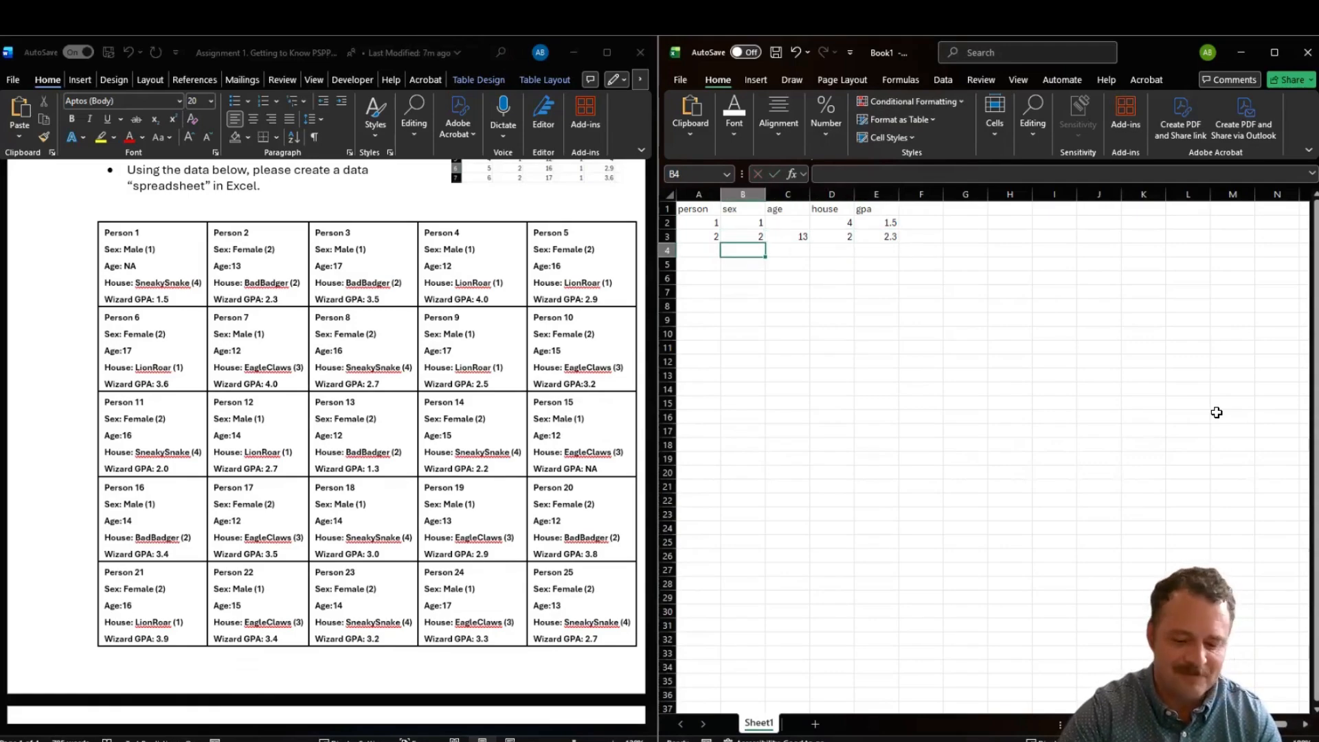
{"action": "key", "text": "Left"}
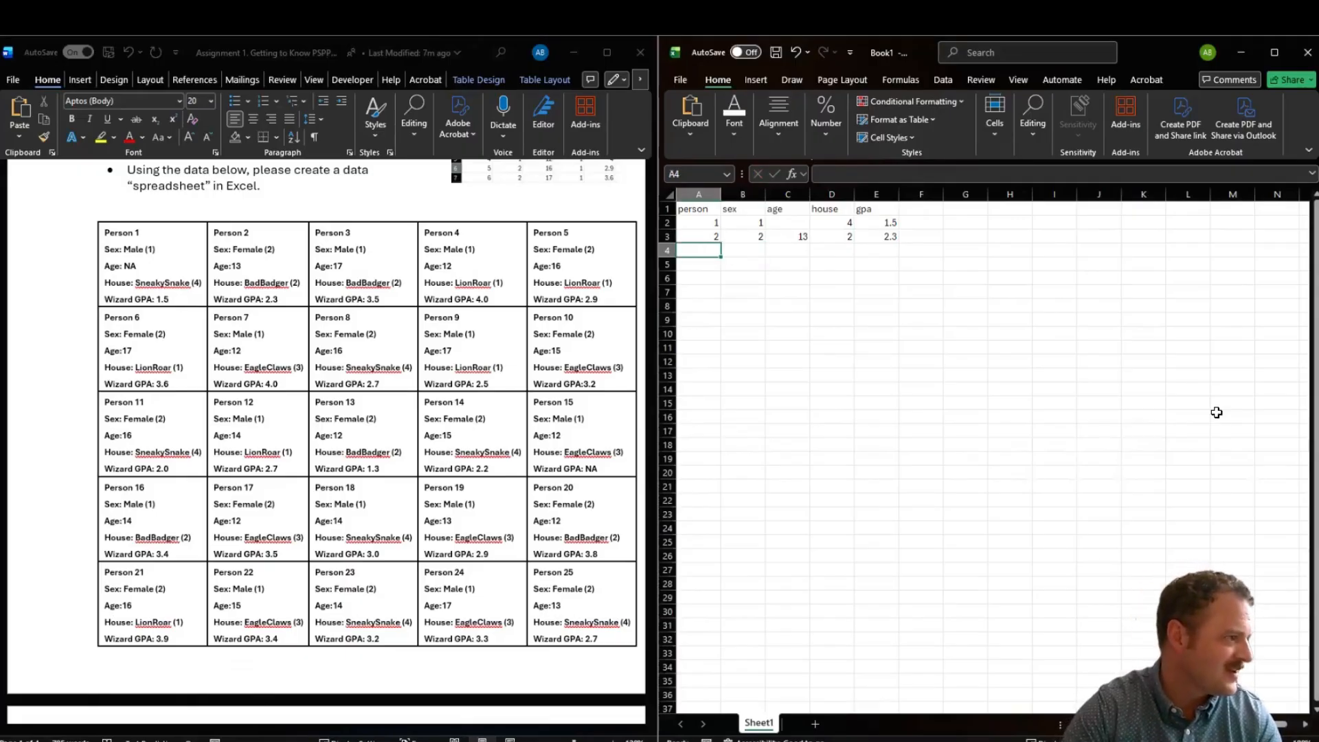
{"action": "type", "text": "1"}
{"action": "key", "text": "Tab"}
{"action": "type", "text": "17"}
{"action": "key", "text": "Tab"}
{"action": "type", "text": "2"}
{"action": "key", "text": "Tab"}
{"action": "type", "text": "3"}
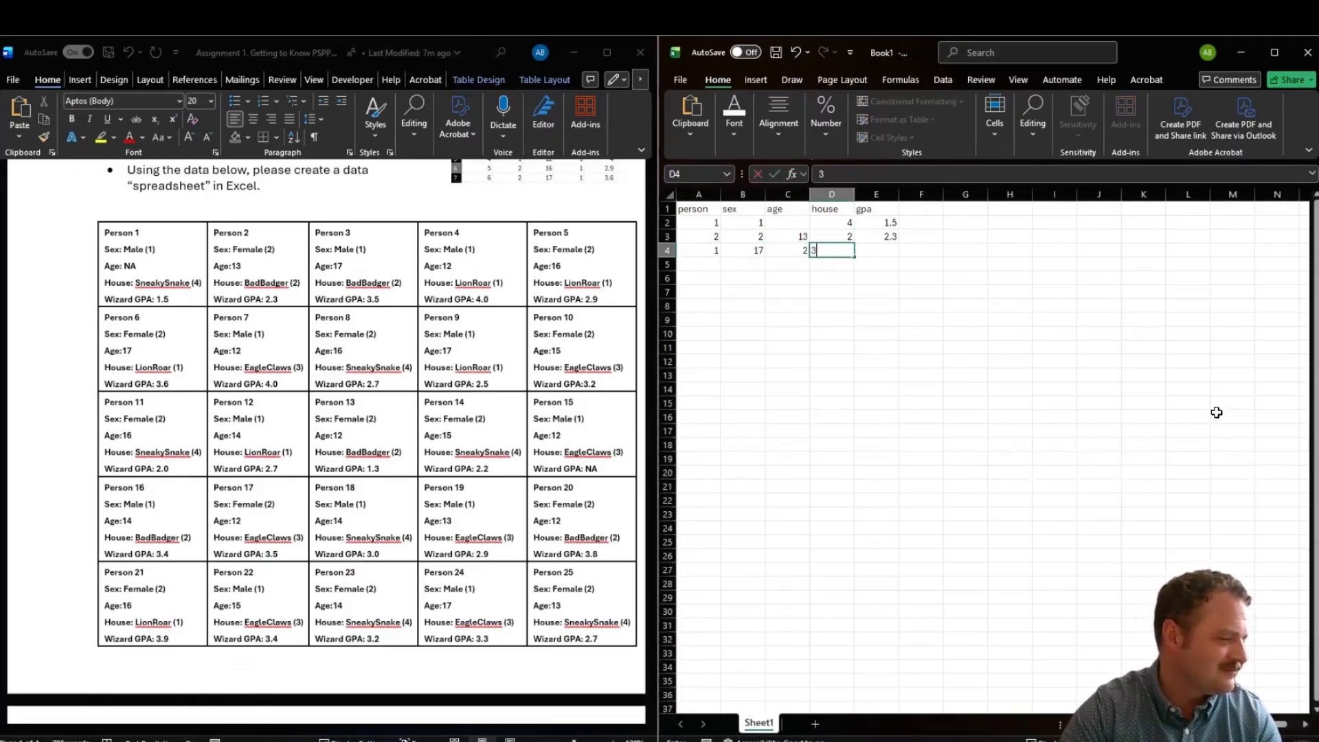
{"action": "key", "text": "Left"}
{"action": "key", "text": "Left"}
{"action": "key", "text": "Left"}
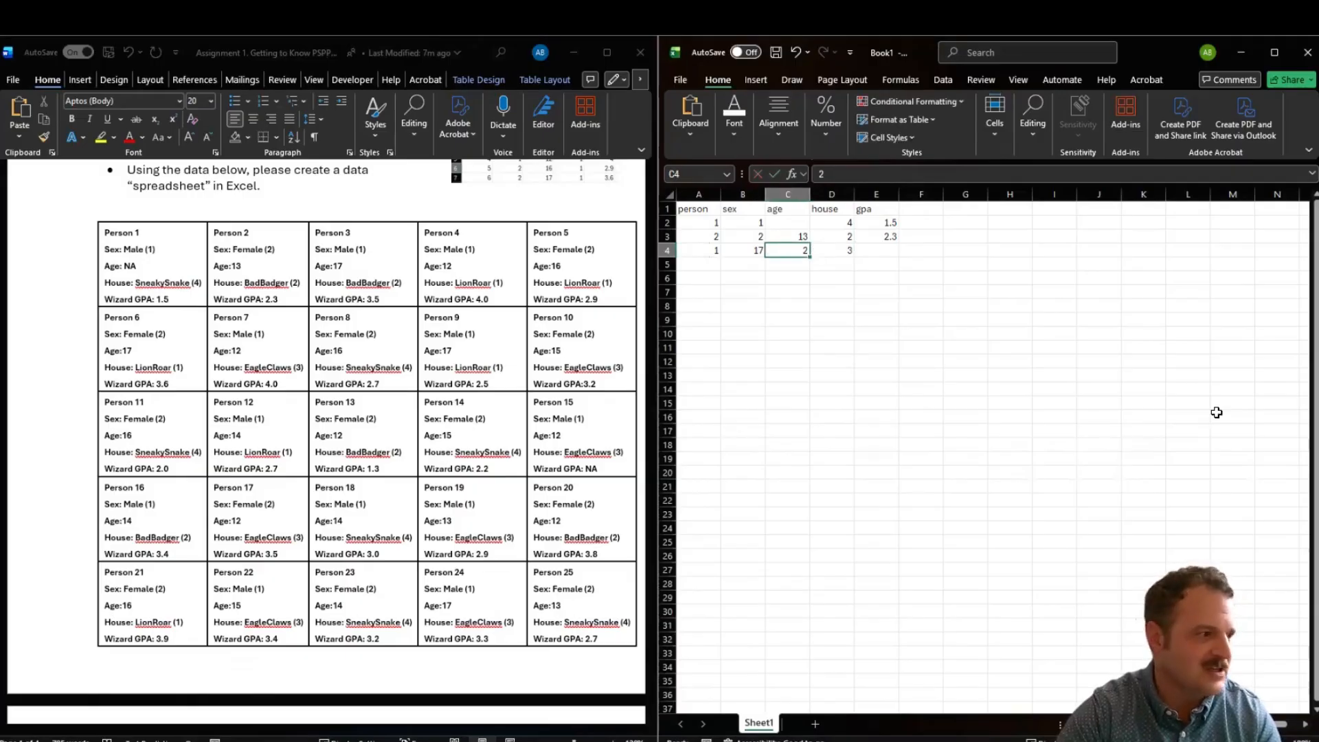
Enter person 4 in row 4 with sex 1, age 12, house 1 and gpa 4
{"action": "type", "text": "4"}
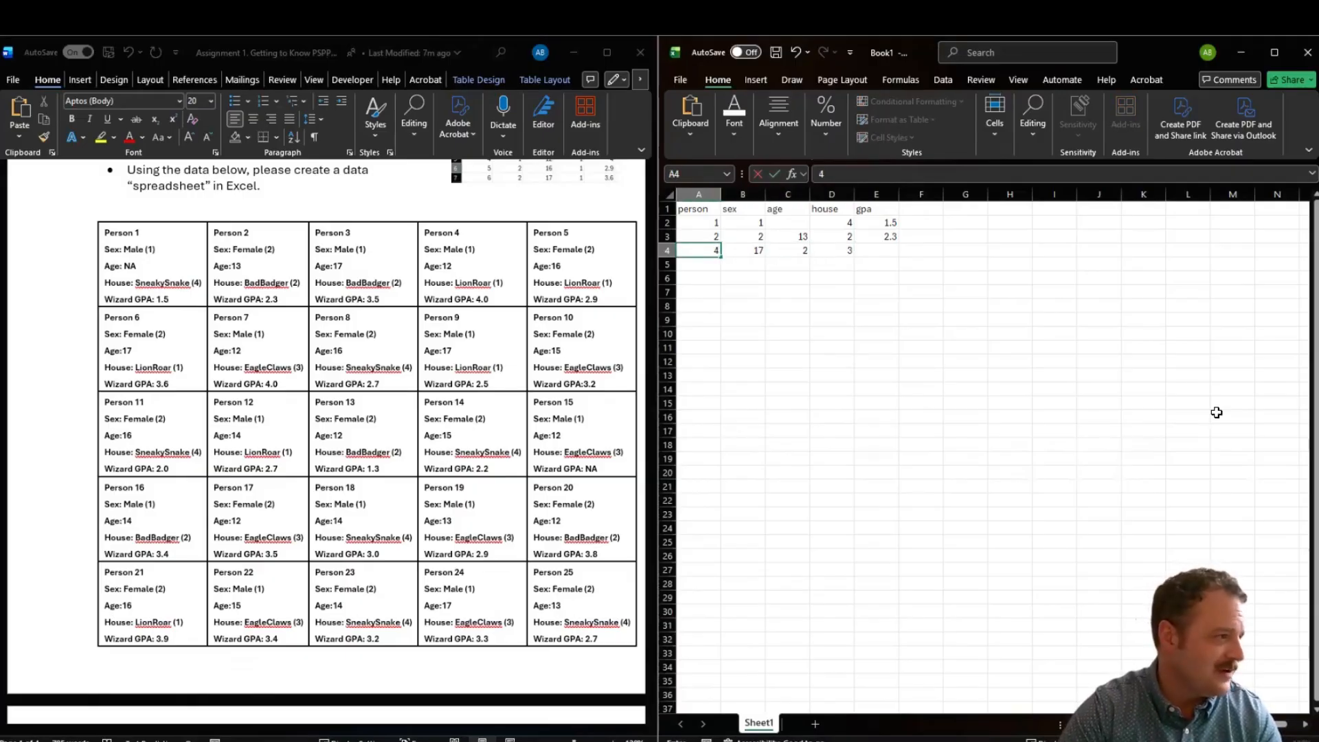
{"action": "key", "text": "Tab"}
{"action": "type", "text": "1"}
{"action": "key", "text": "Tab"}
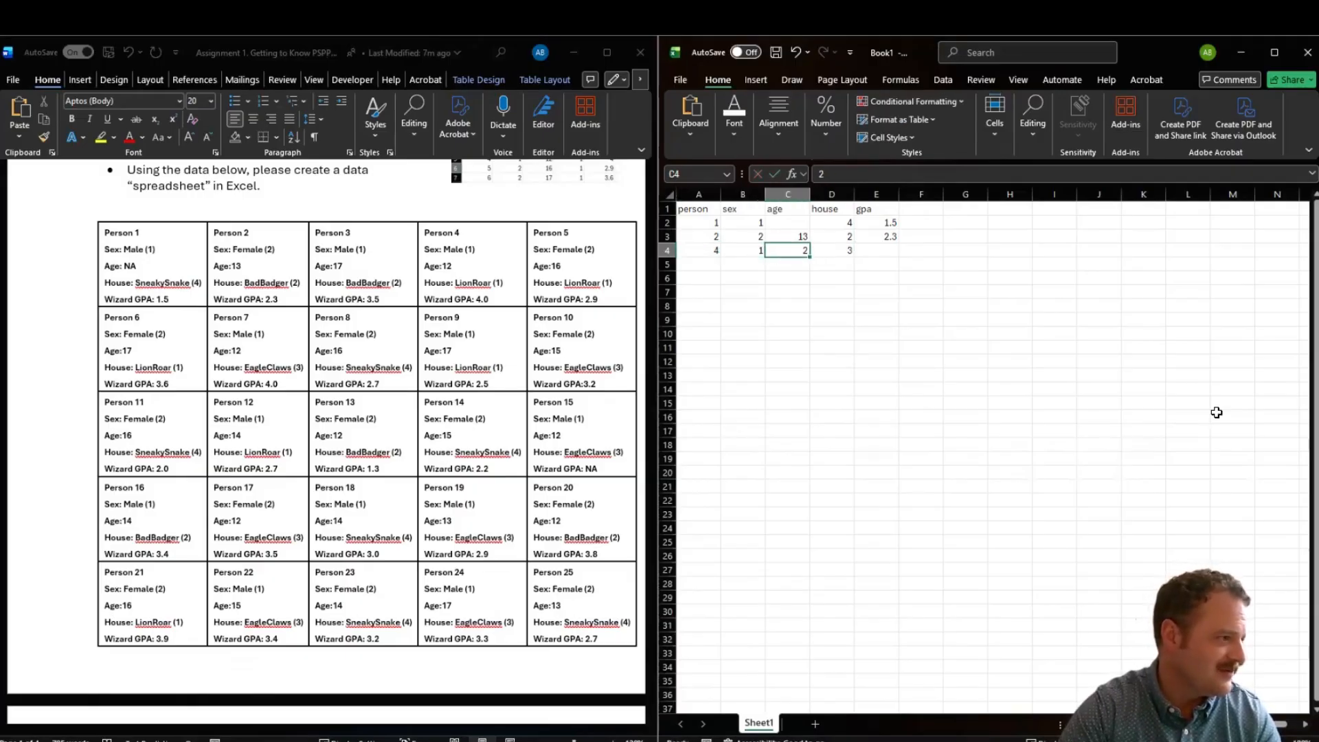
{"action": "type", "text": "12"}
{"action": "key", "text": "Tab"}
{"action": "type", "text": "1"}
{"action": "key", "text": "Tab"}
{"action": "type", "text": "4"}
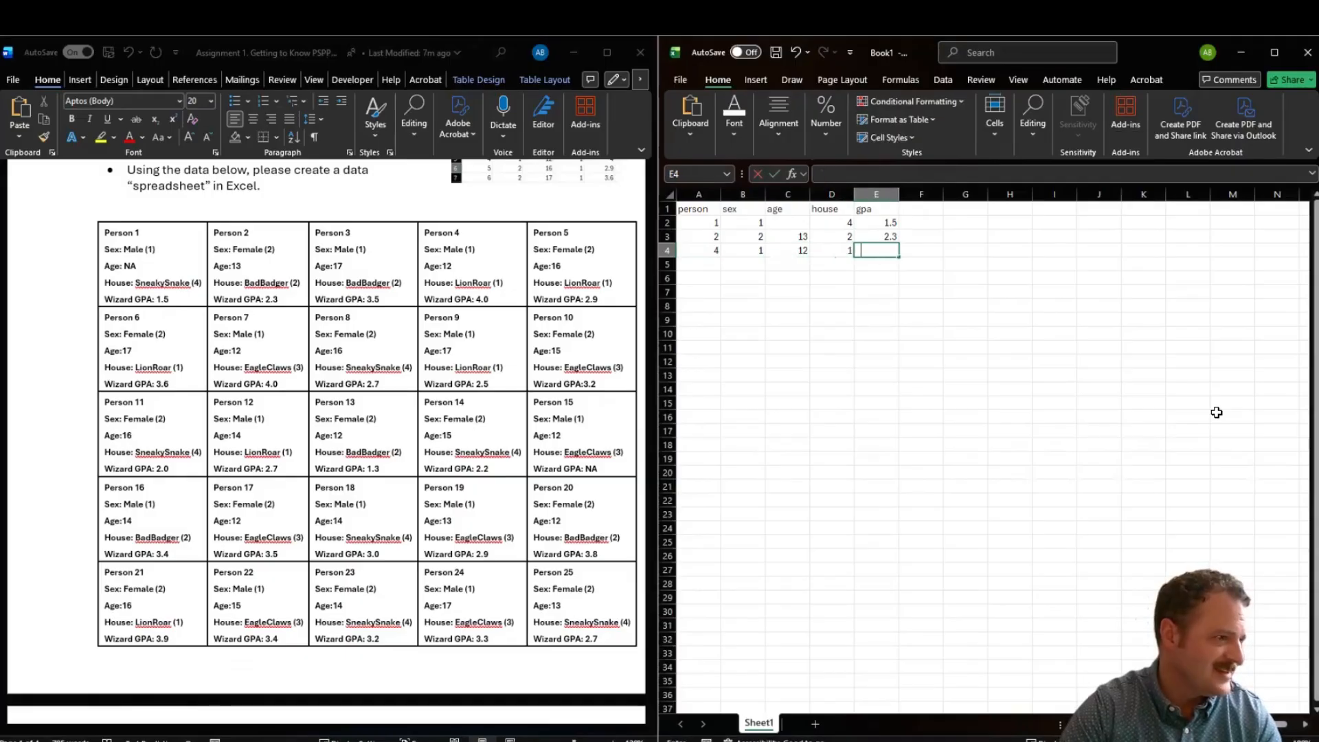
{"action": "key", "text": "Return"}
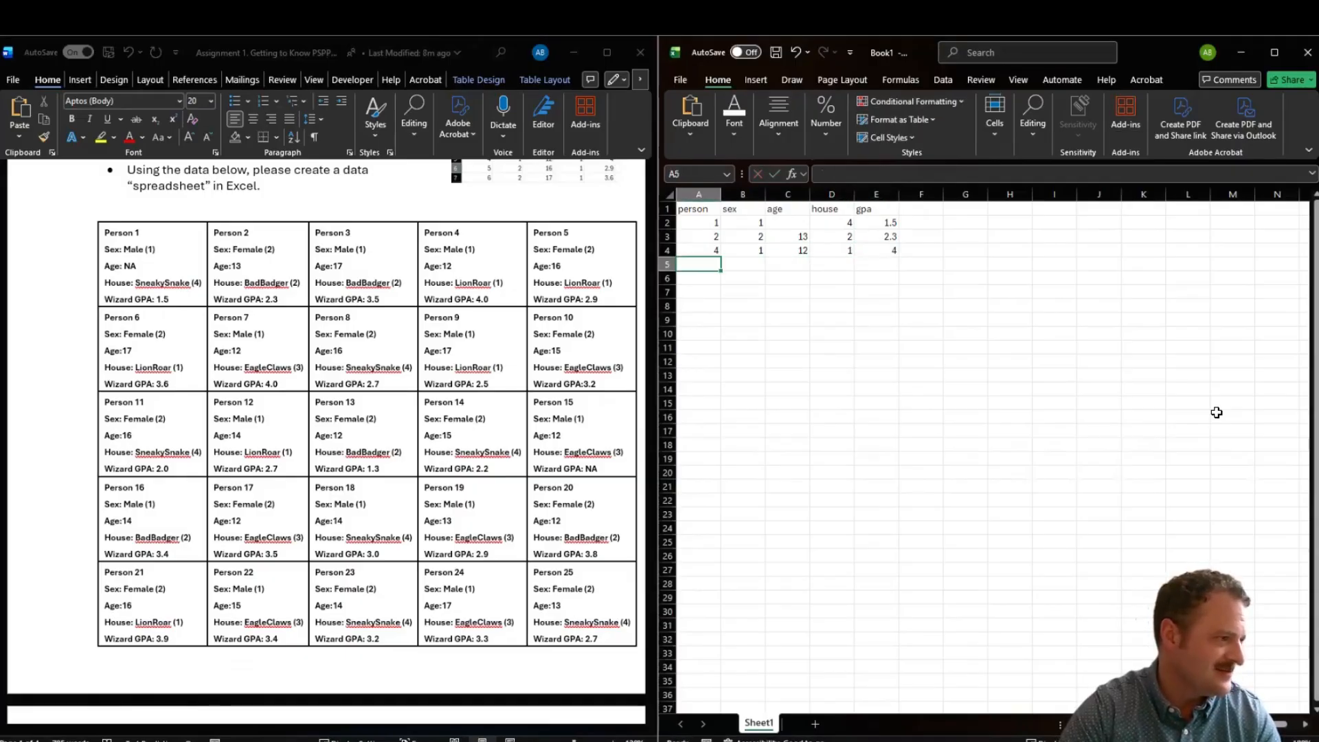
Enter person 5 in row 5 with sex 2, age 16, house 1 and gpa 2.9
{"action": "type", "text": "5"}
{"action": "key", "text": "Tab"}
{"action": "type", "text": "2"}
{"action": "key", "text": "Tab"}
{"action": "type", "text": "16"}
{"action": "key", "text": "Tab"}
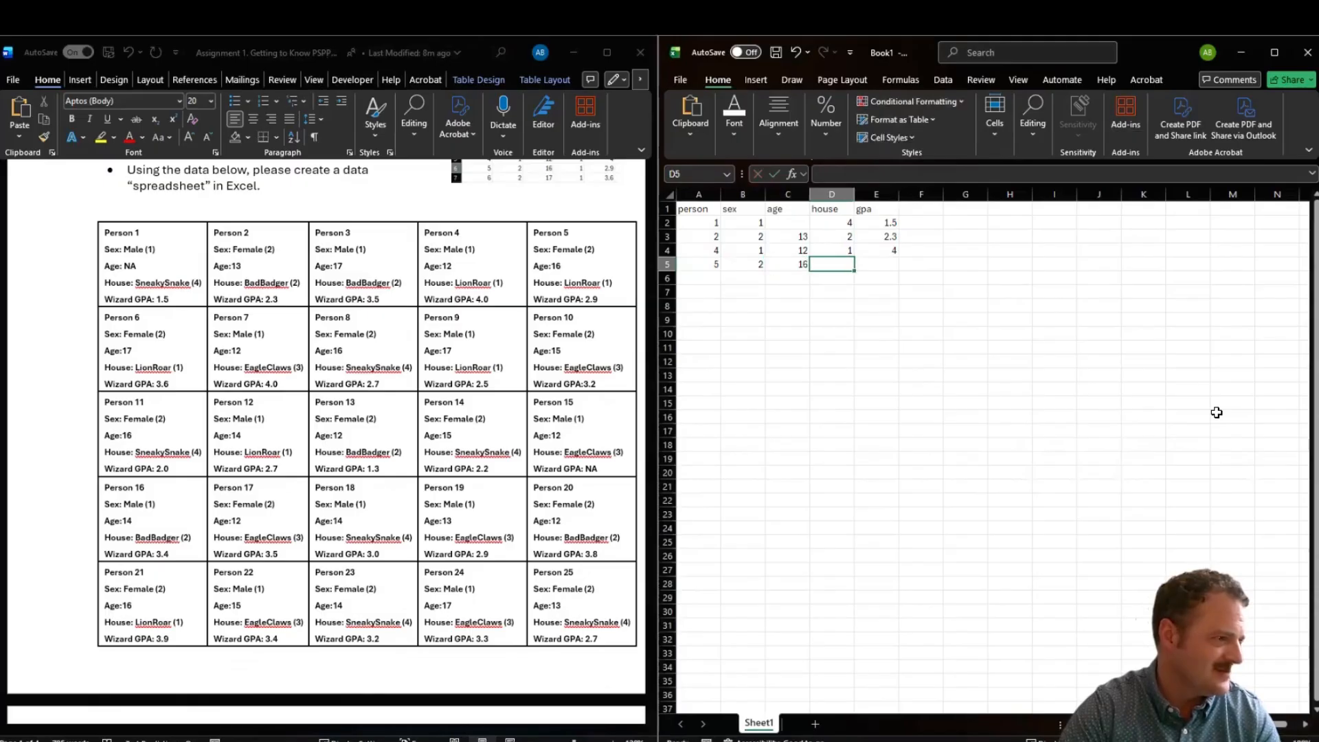
{"action": "type", "text": "1"}
{"action": "key", "text": "Tab"}
{"action": "type", "text": "2.9"}
{"action": "key", "text": "Return"}
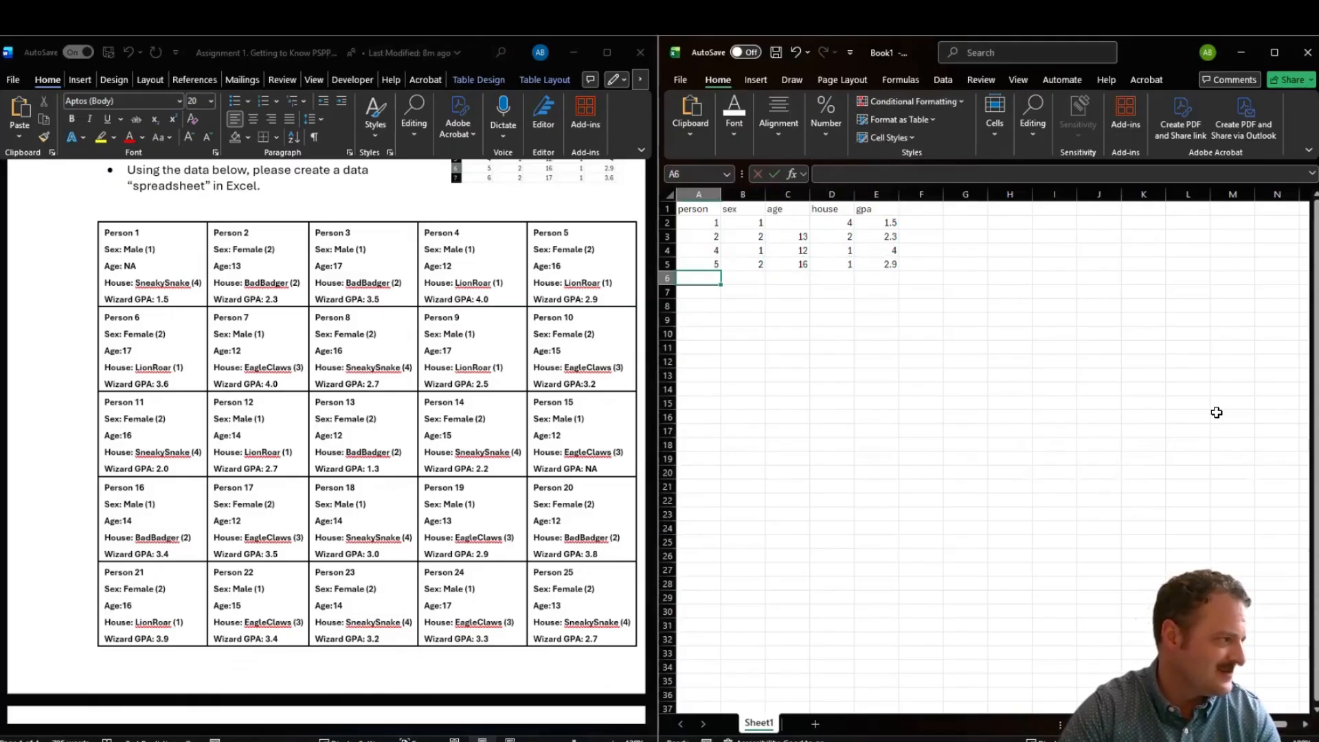
Enter person 6 in row 6 with sex 2, age 17, house 1 and gpa 3.6
{"action": "type", "text": "6"}
{"action": "key", "text": "Tab"}
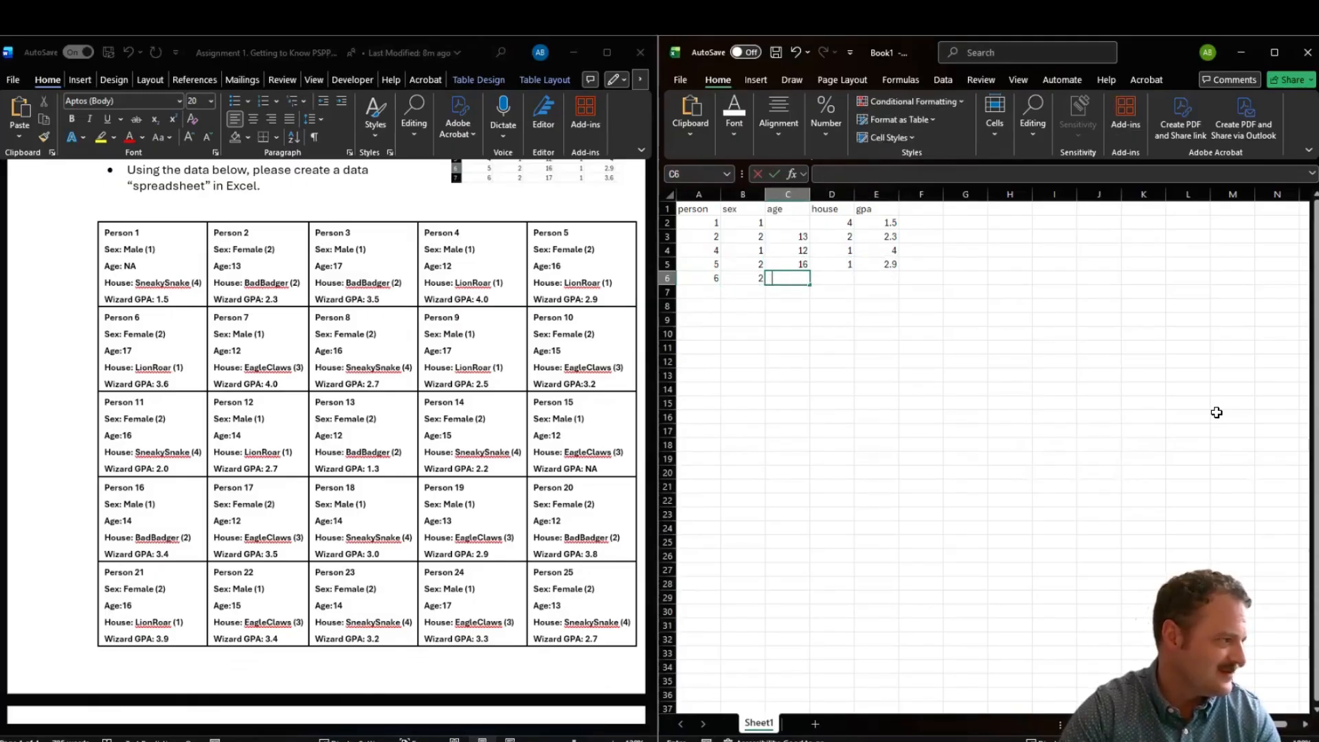
{"action": "type", "text": "17"}
{"action": "key", "text": "Tab"}
{"action": "type", "text": "1"}
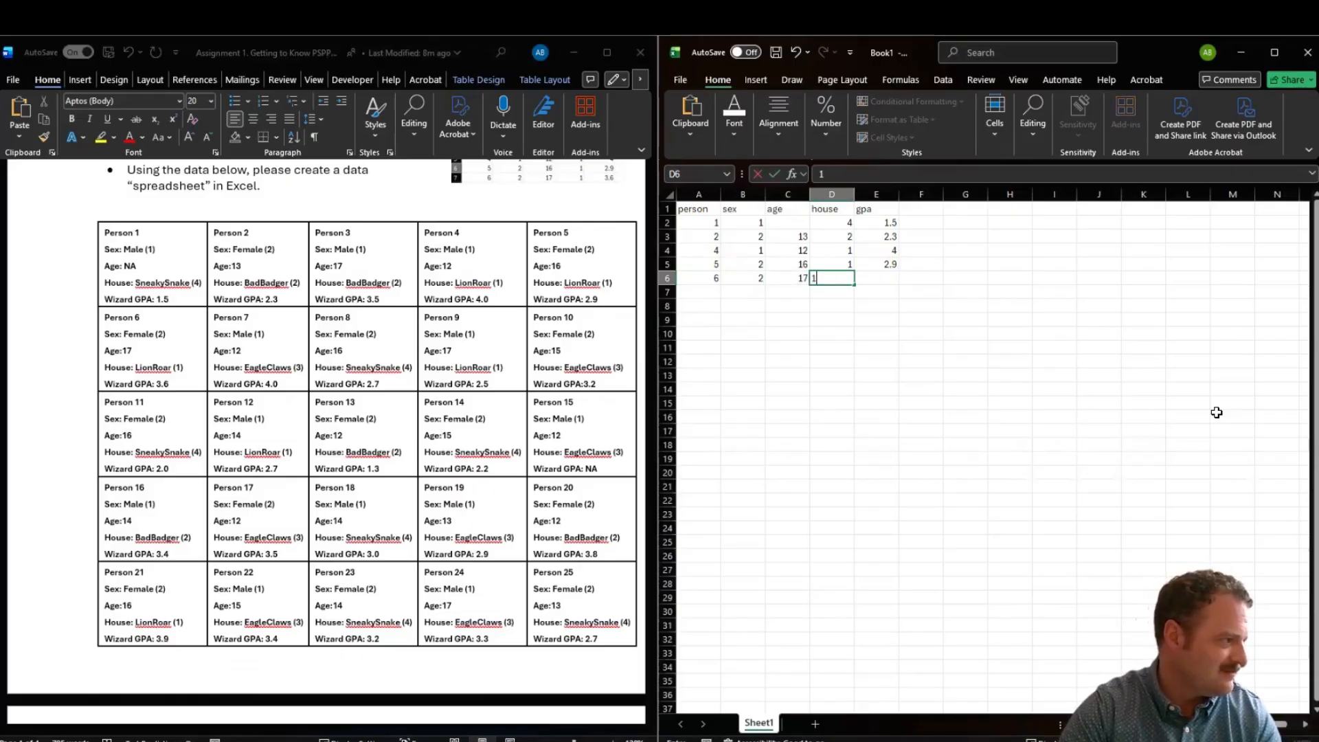
{"action": "key", "text": "Tab"}
{"action": "type", "text": "3.6"}
{"action": "key", "text": "Return"}
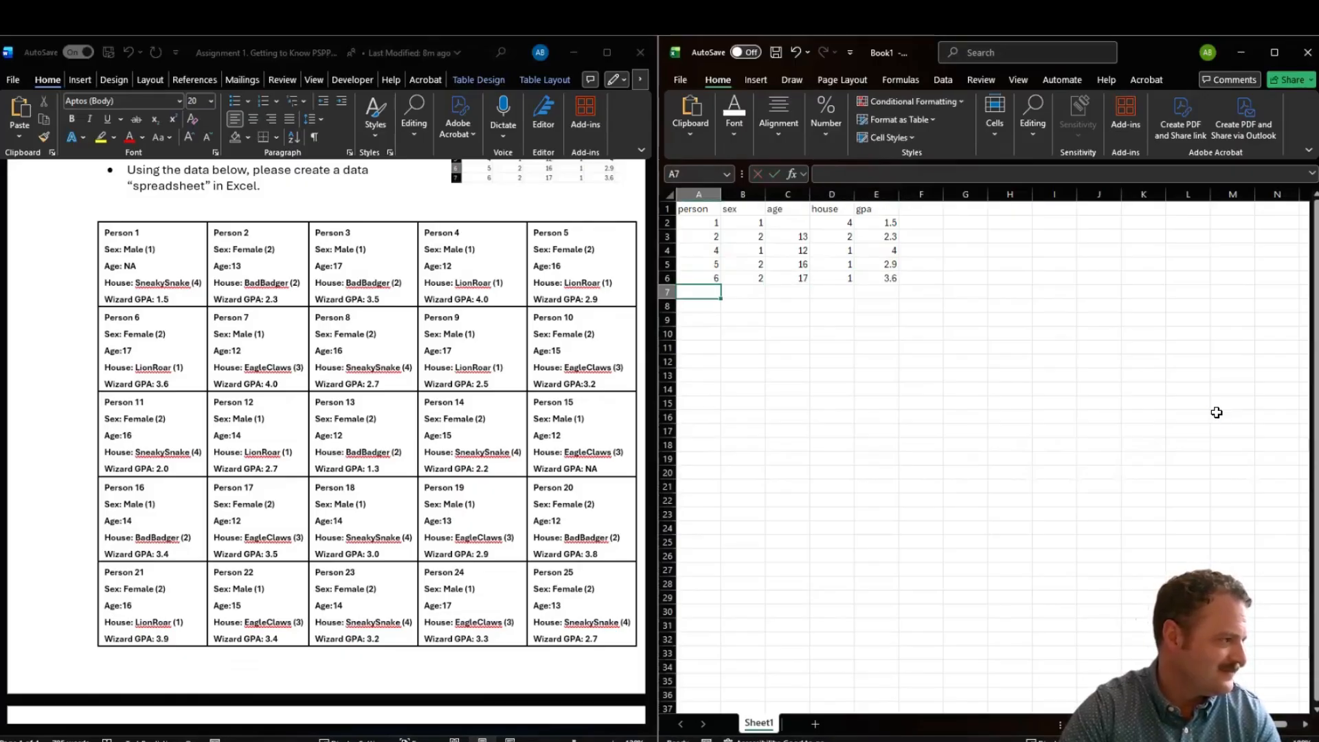
Enter person 7 in row 7 with sex 1, age 12, house 3 and gpa 4
{"action": "type", "text": "7"}
{"action": "key", "text": "Tab"}
{"action": "type", "text": "1"}
{"action": "key", "text": "Tab"}
{"action": "type", "text": "12"}
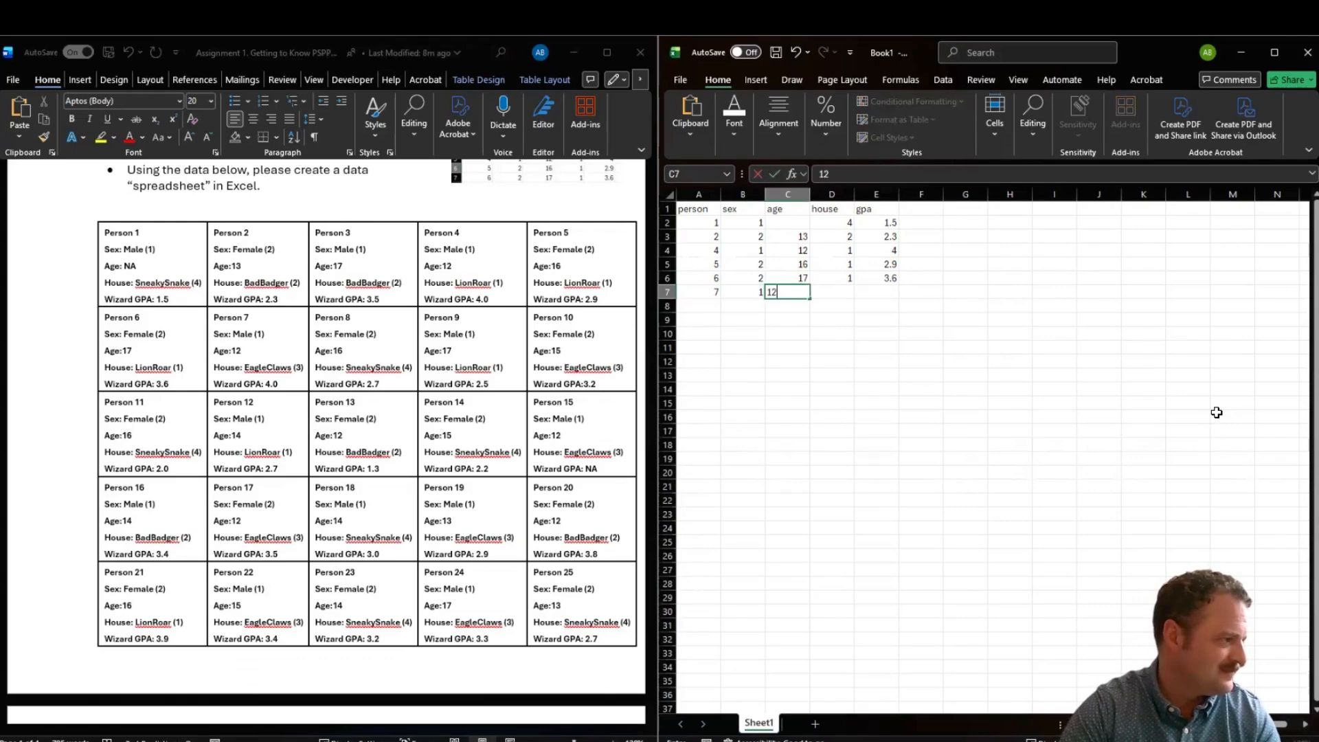
{"action": "key", "text": "Tab"}
{"action": "type", "text": "3"}
{"action": "key", "text": "Tab"}
{"action": "type", "text": "4"}
{"action": "key", "text": "Return"}
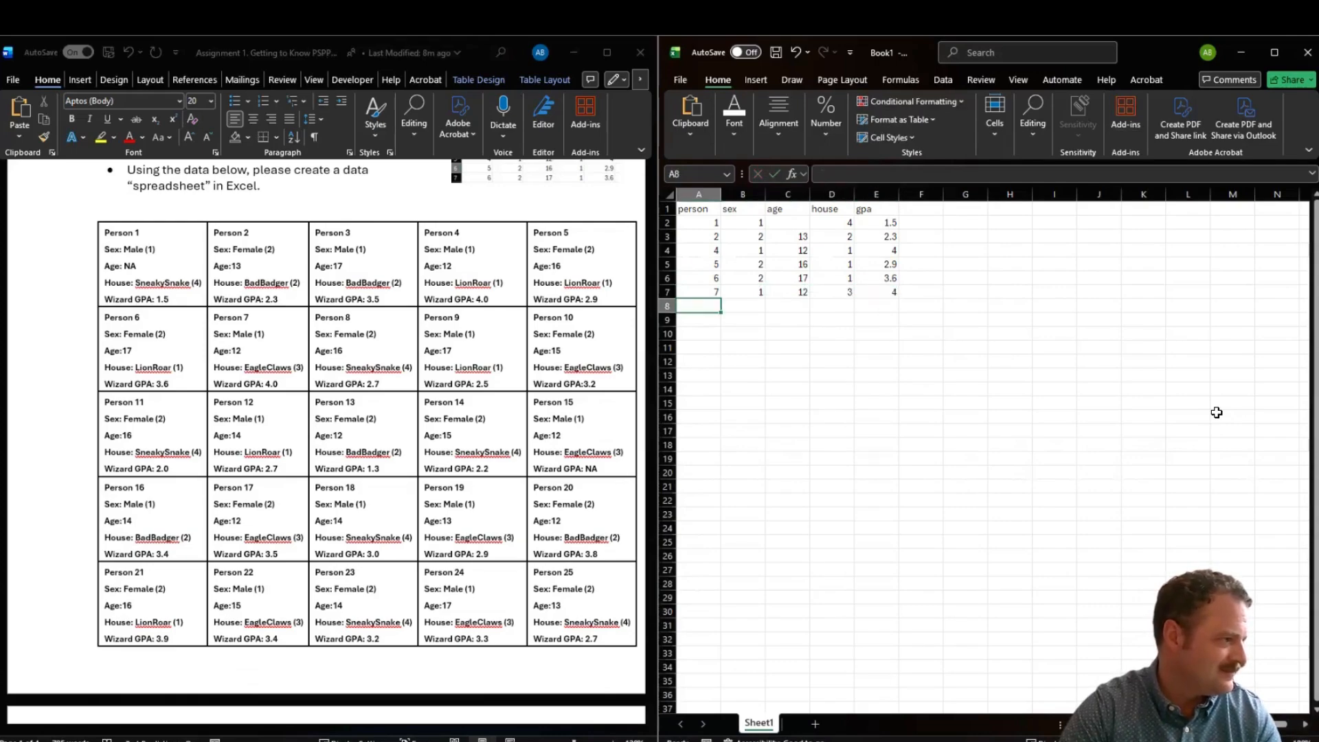
Enter person 8 in row 8 with sex 2, age 16, house 4 and gpa 2.7
{"action": "type", "text": "8"}
{"action": "key", "text": "Tab"}
{"action": "type", "text": "2"}
{"action": "key", "text": "Tab"}
{"action": "type", "text": "16"}
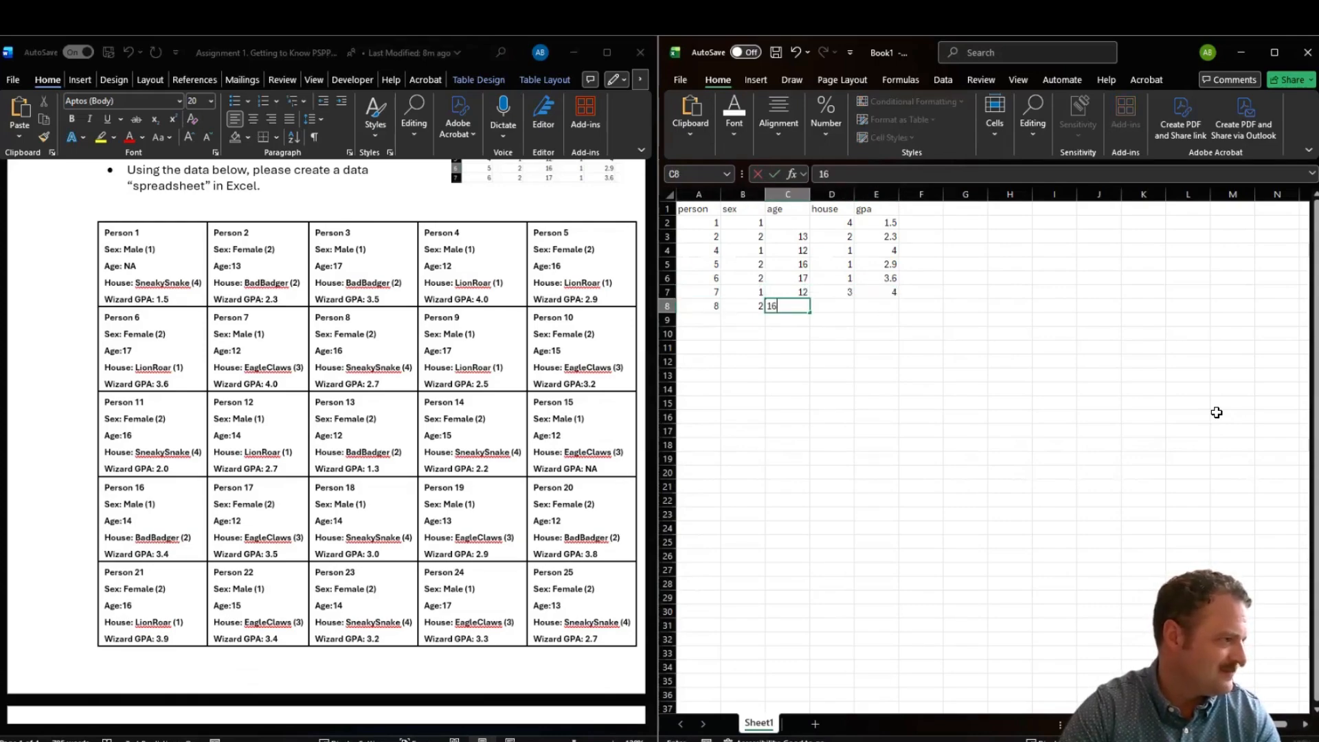
{"action": "key", "text": "Tab"}
{"action": "type", "text": "4"}
{"action": "key", "text": "Tab"}
{"action": "type", "text": "2.7"}
{"action": "key", "text": "Return"}
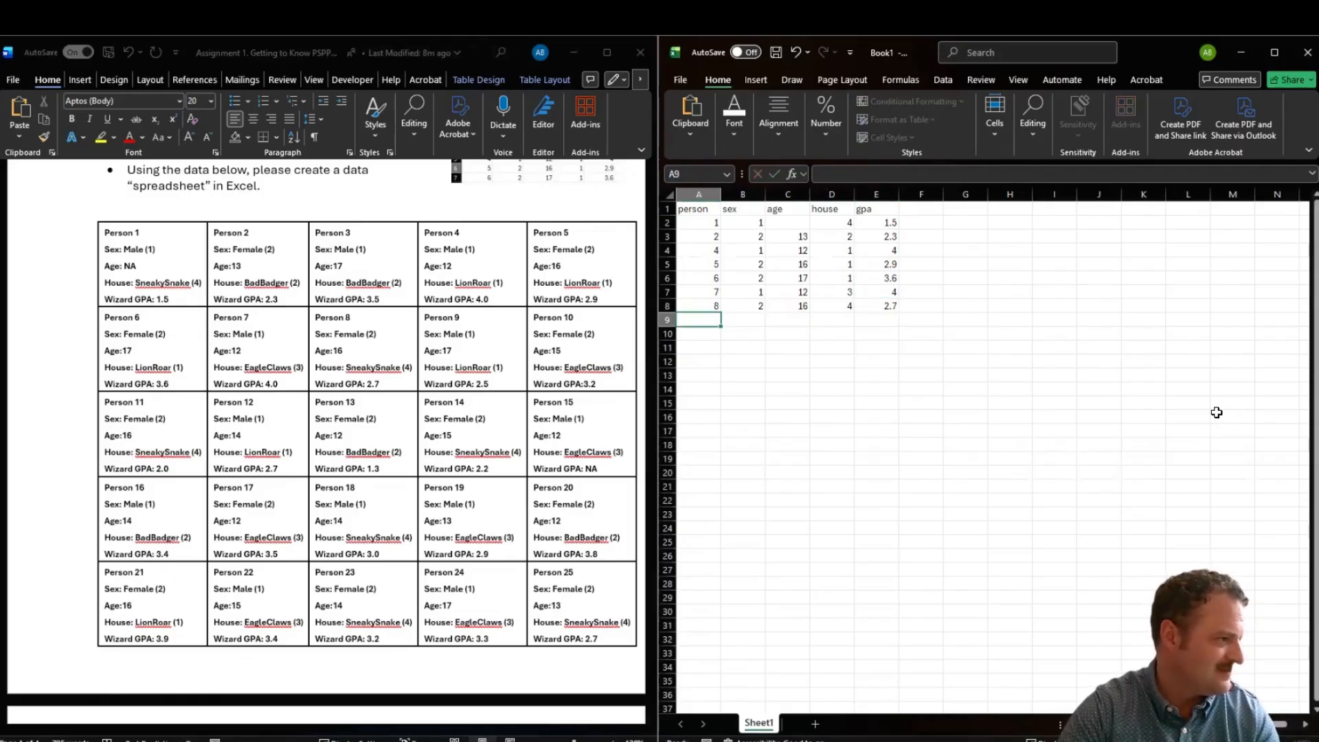
Enter person 9 in row 9 with sex 1, age 17, house 1 and gpa 2.5
{"action": "type", "text": "9"}
{"action": "key", "text": "Tab"}
{"action": "type", "text": "1"}
{"action": "key", "text": "Tab"}
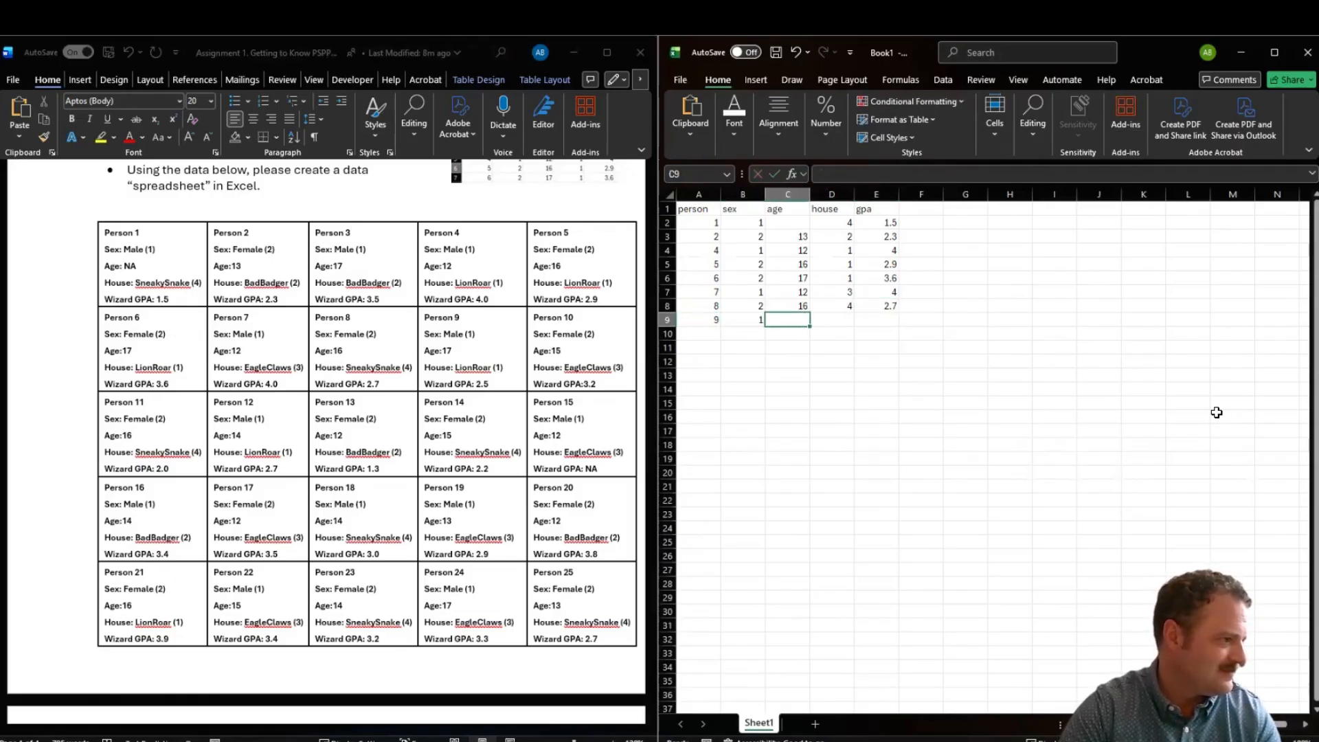
{"action": "type", "text": "17"}
{"action": "key", "text": "Tab"}
{"action": "type", "text": "1"}
{"action": "key", "text": "Tab"}
{"action": "type", "text": "2.5"}
{"action": "key", "text": "Return"}
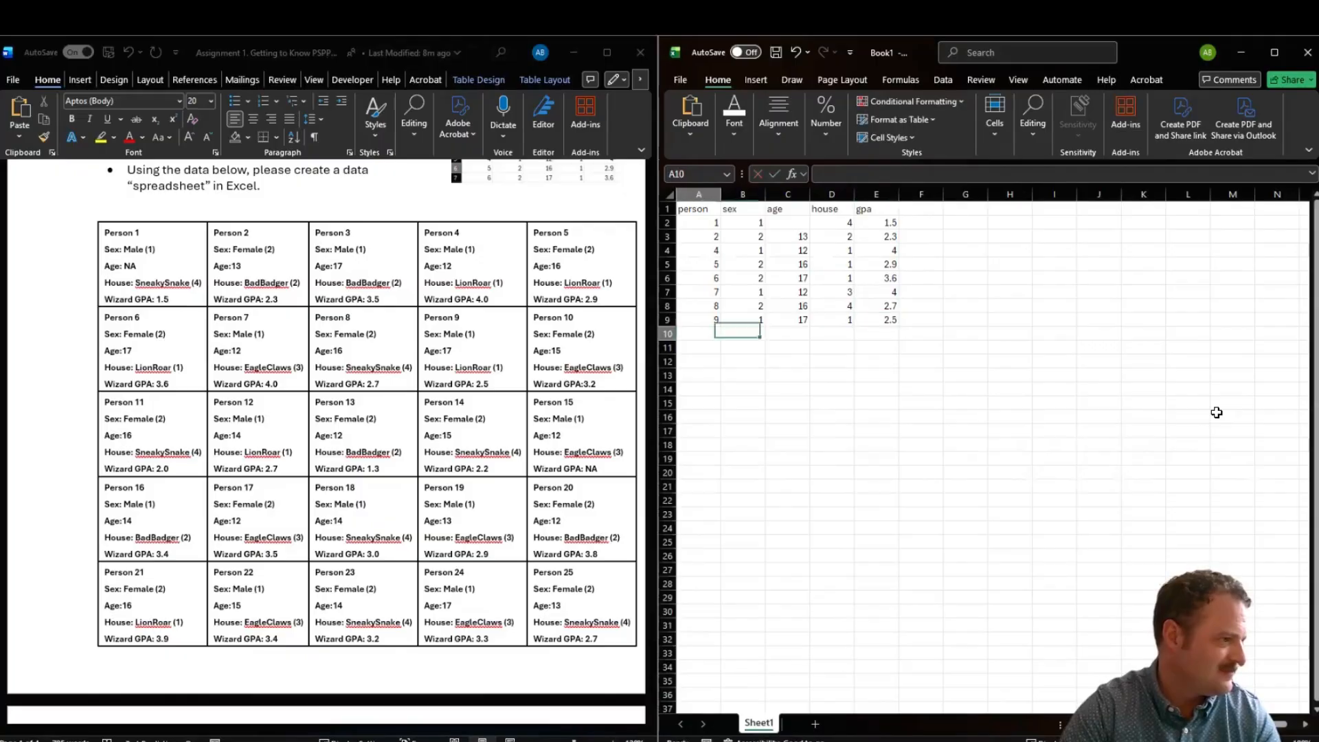
{"action": "key", "text": "Tab"}
{"action": "type", "text": "100"}
{"action": "key", "text": "Left"}
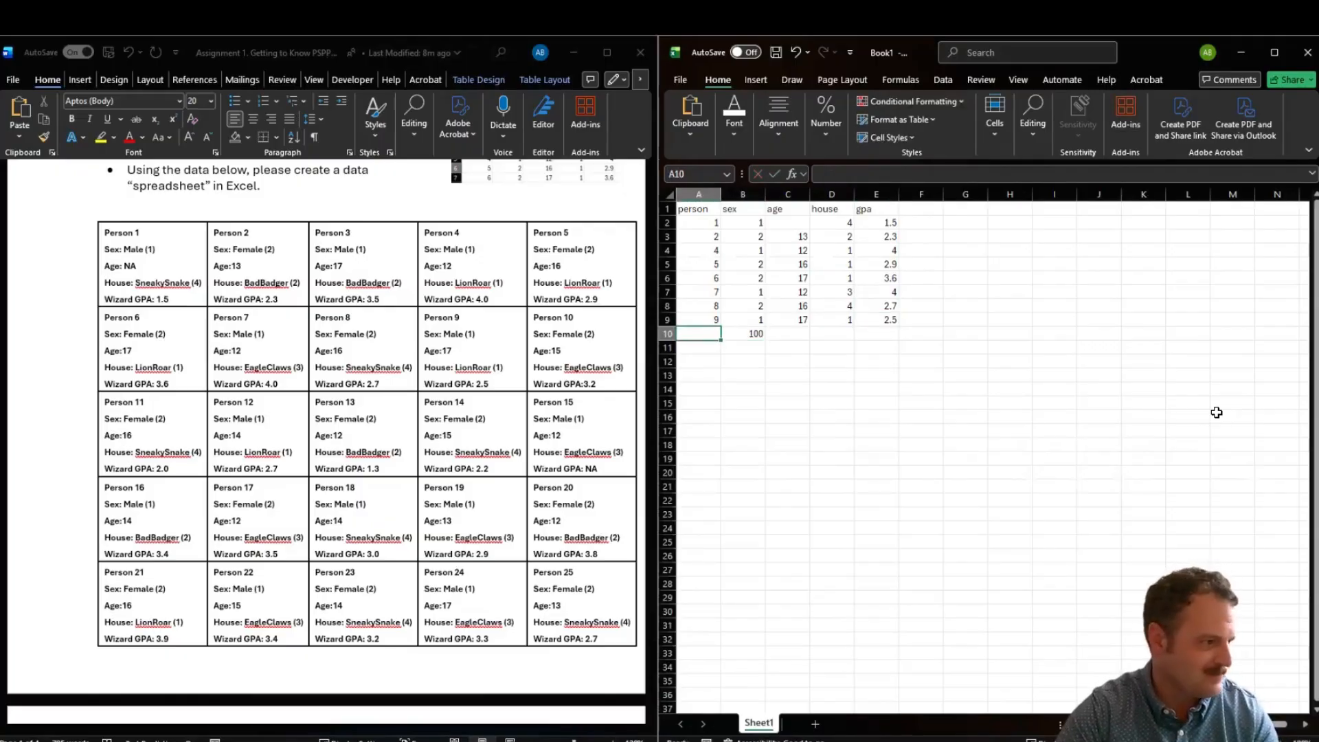
Enter person 10 in row 10 with sex 2, age 15, house 3 and gpa 3.2
{"action": "type", "text": "10"}
{"action": "key", "text": "Tab"}
{"action": "type", "text": "2"}
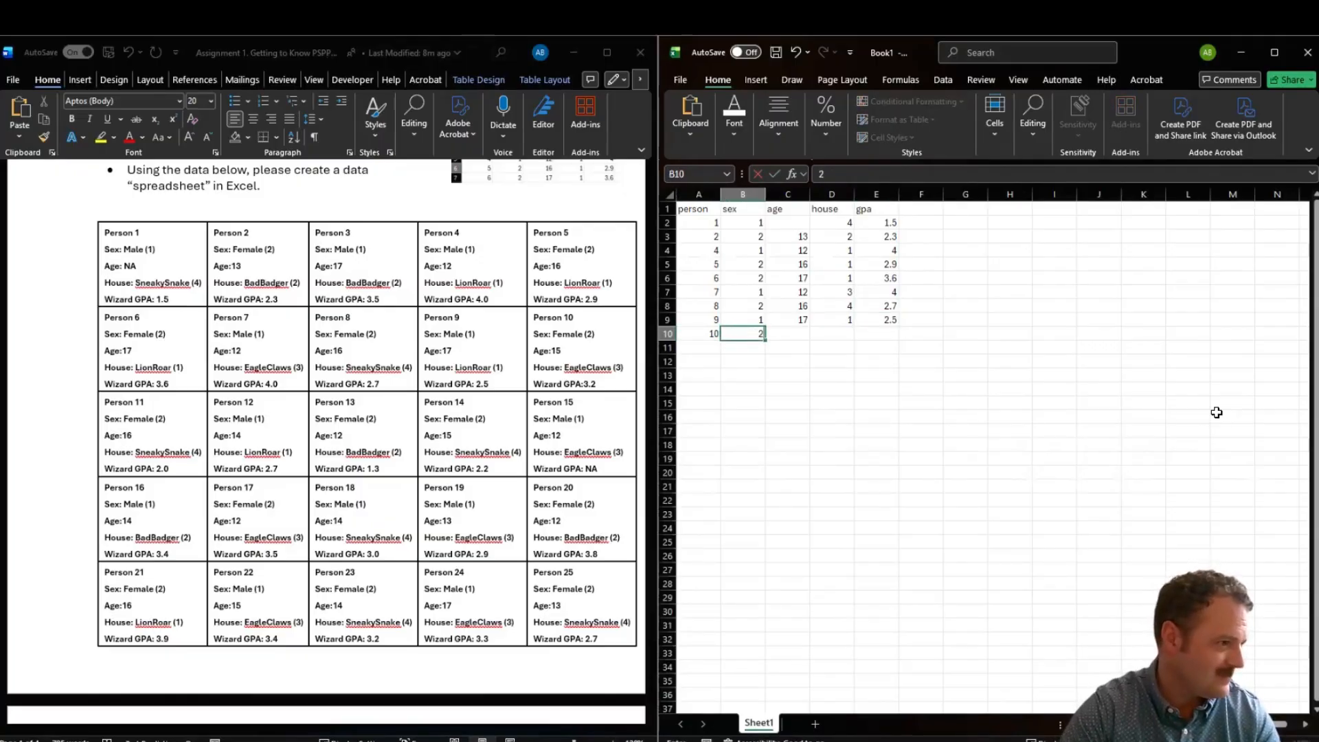
{"action": "key", "text": "Tab"}
{"action": "type", "text": "15"}
{"action": "key", "text": "Tab"}
{"action": "type", "text": "3"}
{"action": "key", "text": "Tab"}
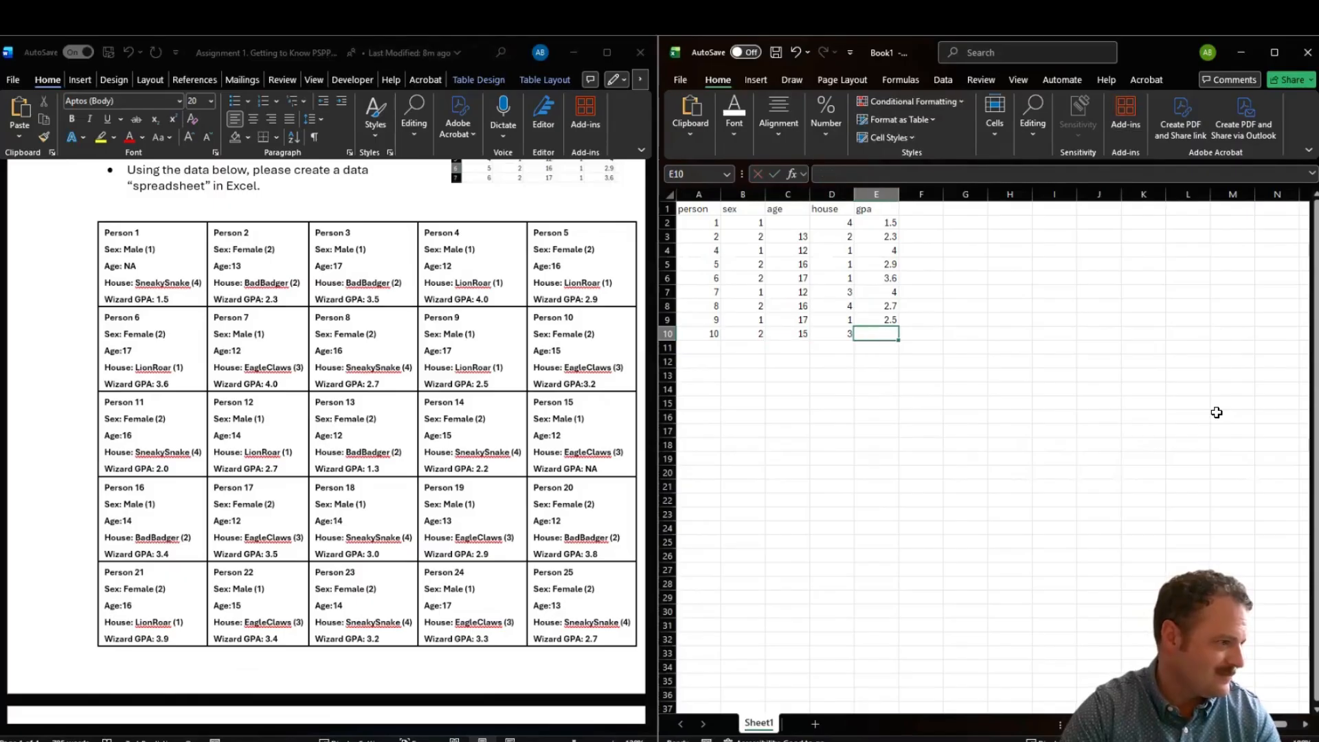
{"action": "type", "text": "3.2"}
{"action": "key", "text": "Return"}
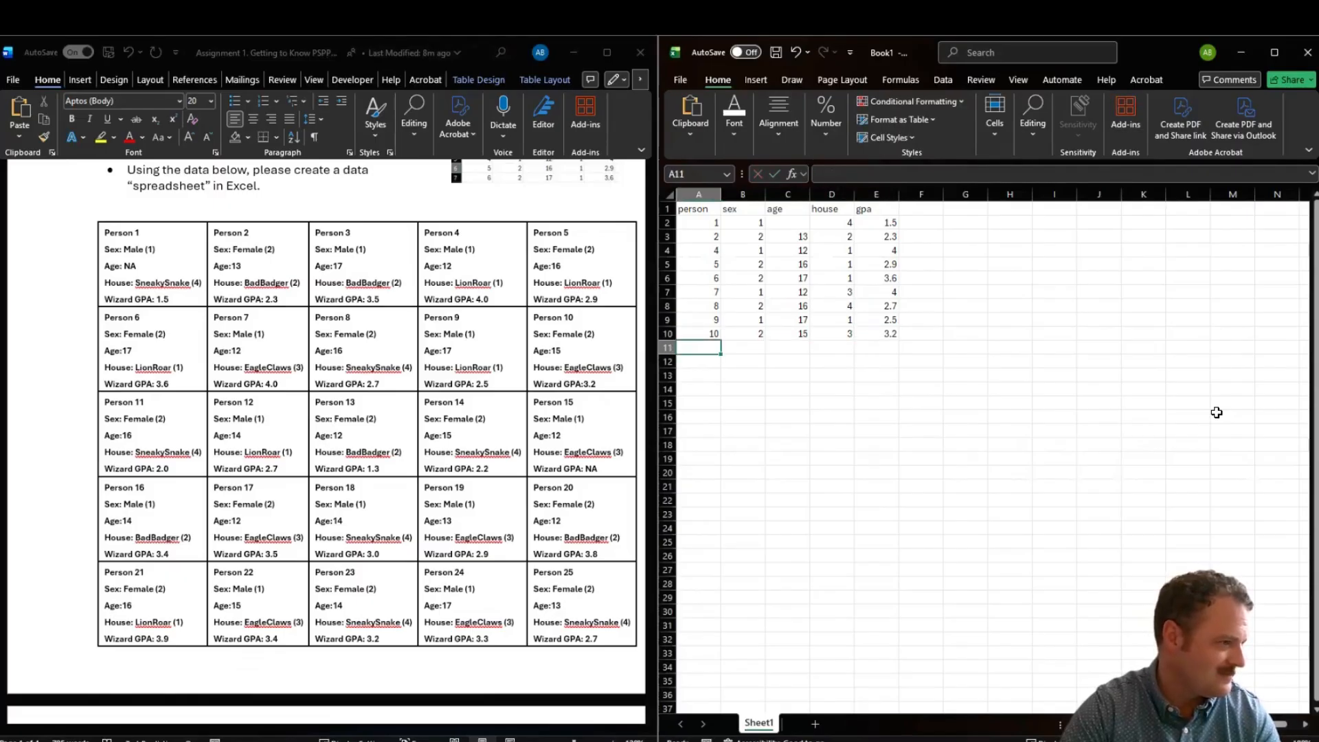
Enter person 11 in row 11 with sex 2, age 16, house 4 and gpa 2
{"action": "type", "text": "11"}
{"action": "key", "text": "Tab"}
{"action": "type", "text": "2"}
{"action": "key", "text": "Tab"}
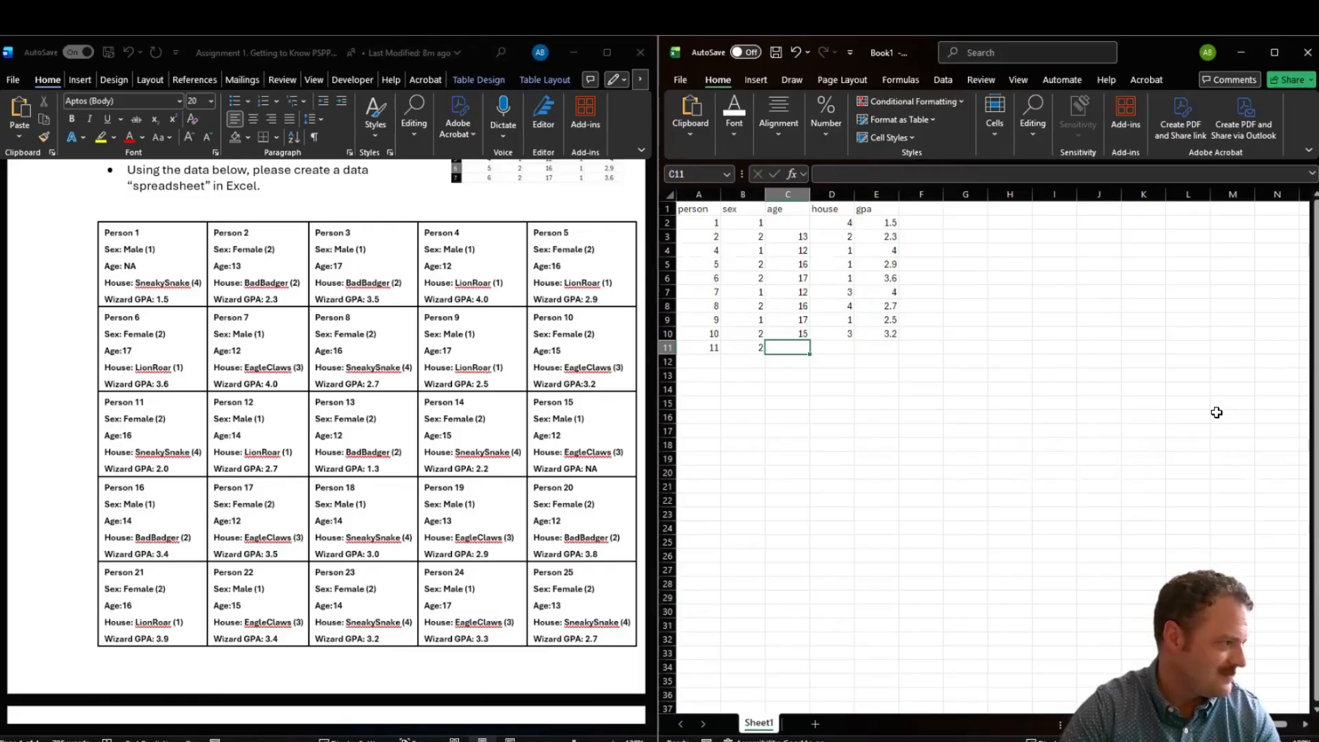
{"action": "type", "text": "16"}
{"action": "key", "text": "Tab"}
{"action": "type", "text": "4"}
{"action": "key", "text": "Tab"}
{"action": "type", "text": "2"}
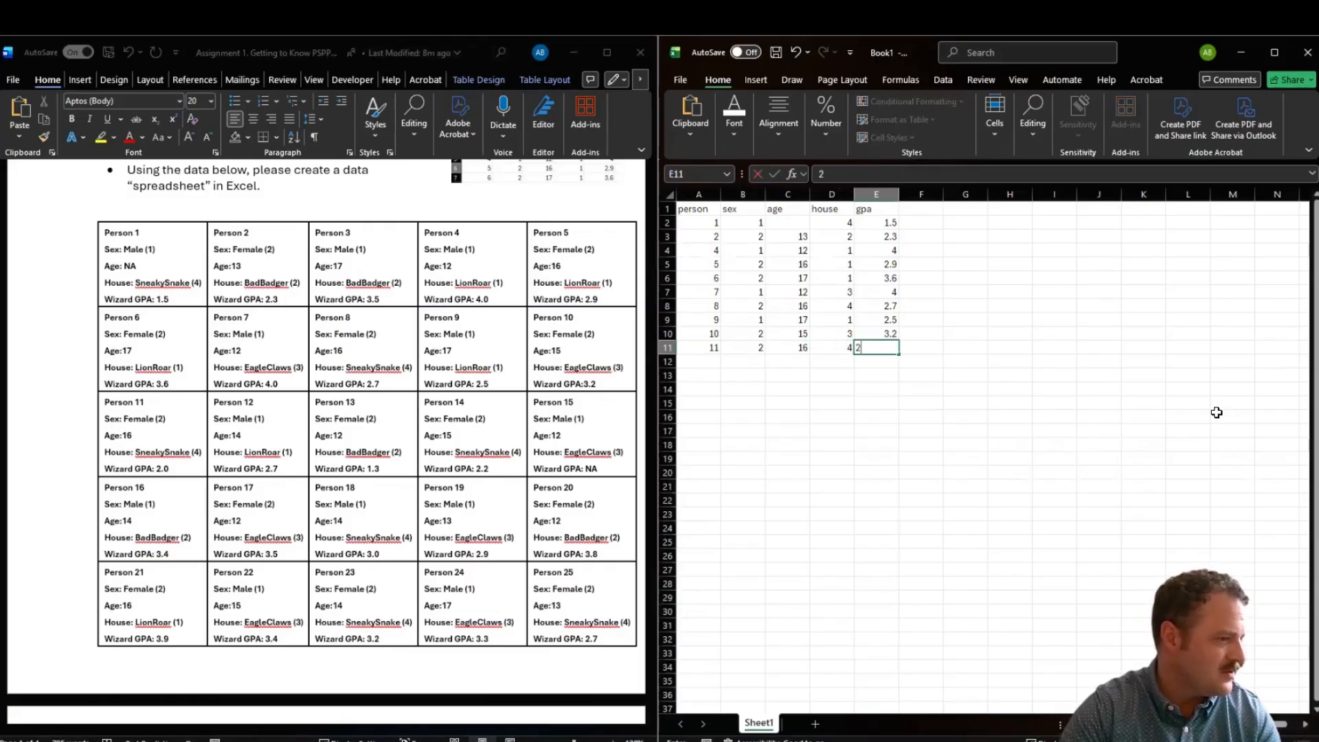
{"action": "key", "text": "Tab"}
Enter person 12 in row 12 with sex 1, age 14, house 1 and gpa 2.7
{"action": "key", "text": "Left"}
{"action": "key", "text": "Down"}
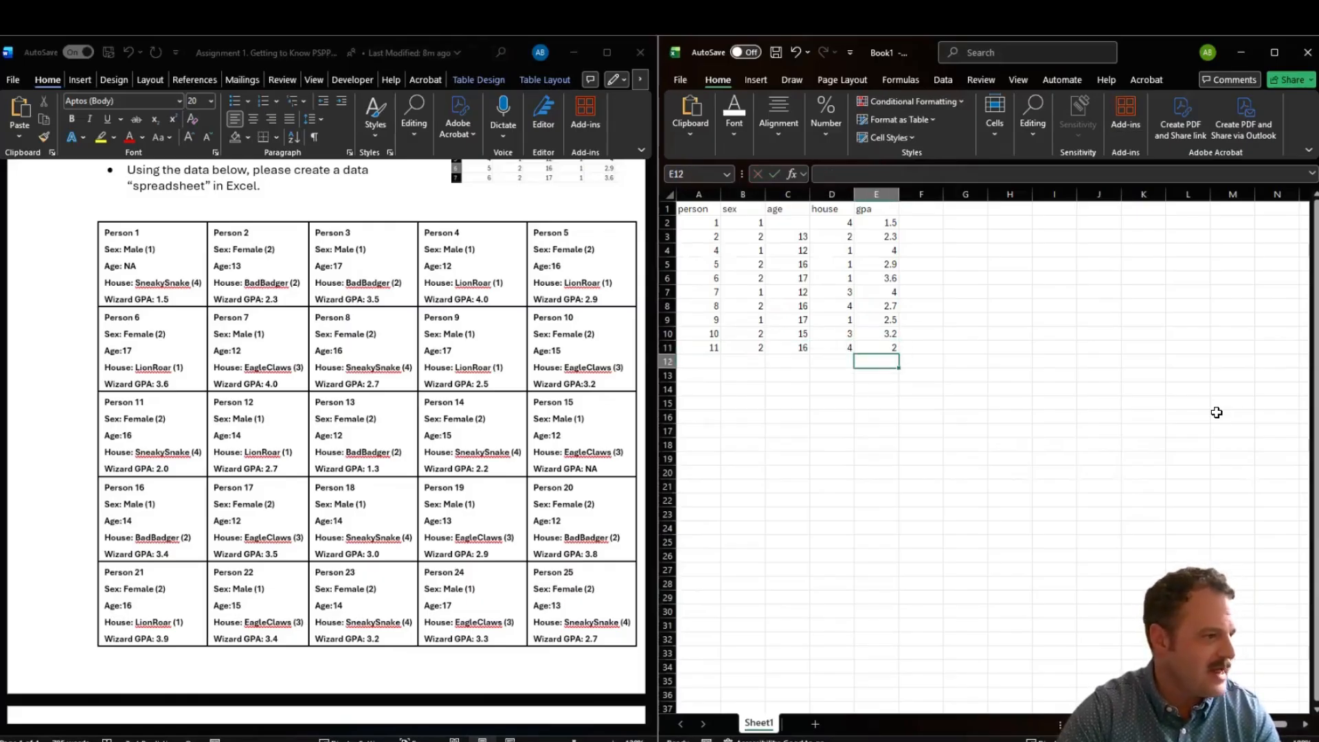
{"action": "key", "text": "Left"}
{"action": "key", "text": "Left"}
{"action": "key", "text": "Left"}
{"action": "key", "text": "Left"}
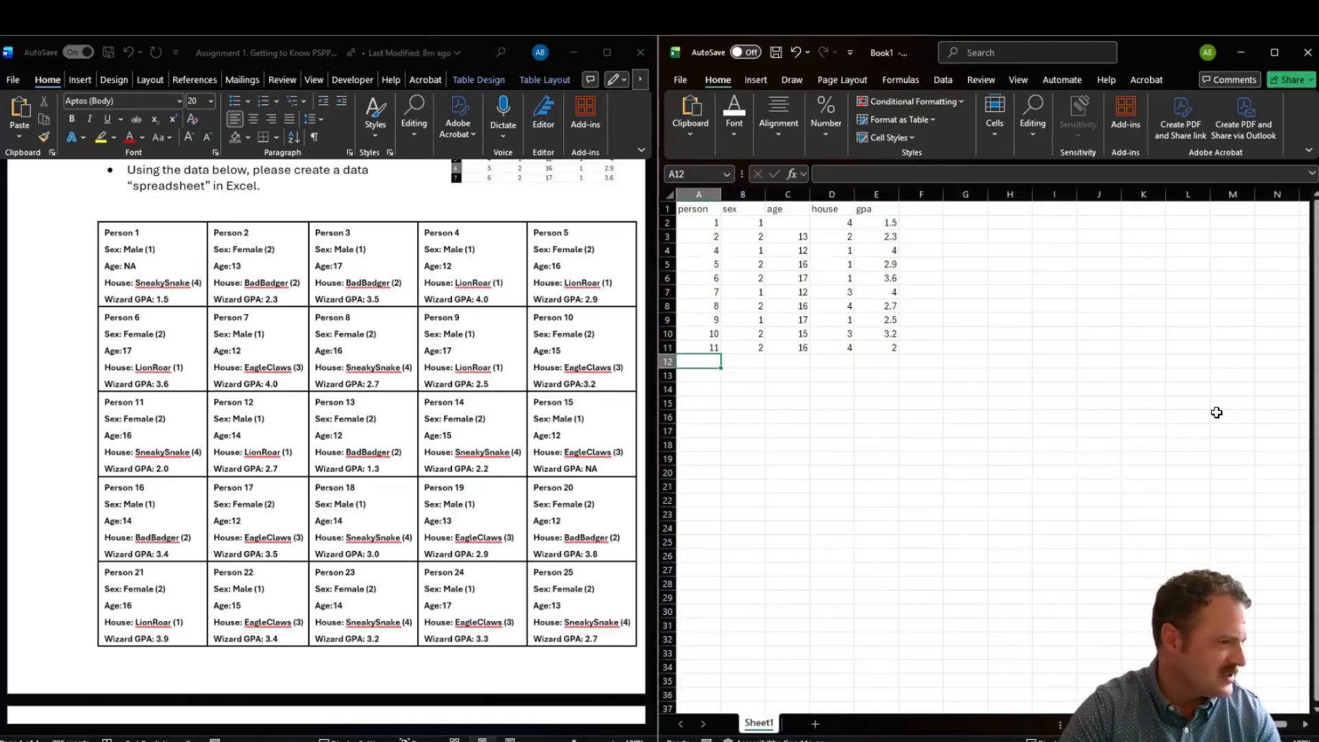
{"action": "type", "text": "12"}
{"action": "key", "text": "Tab"}
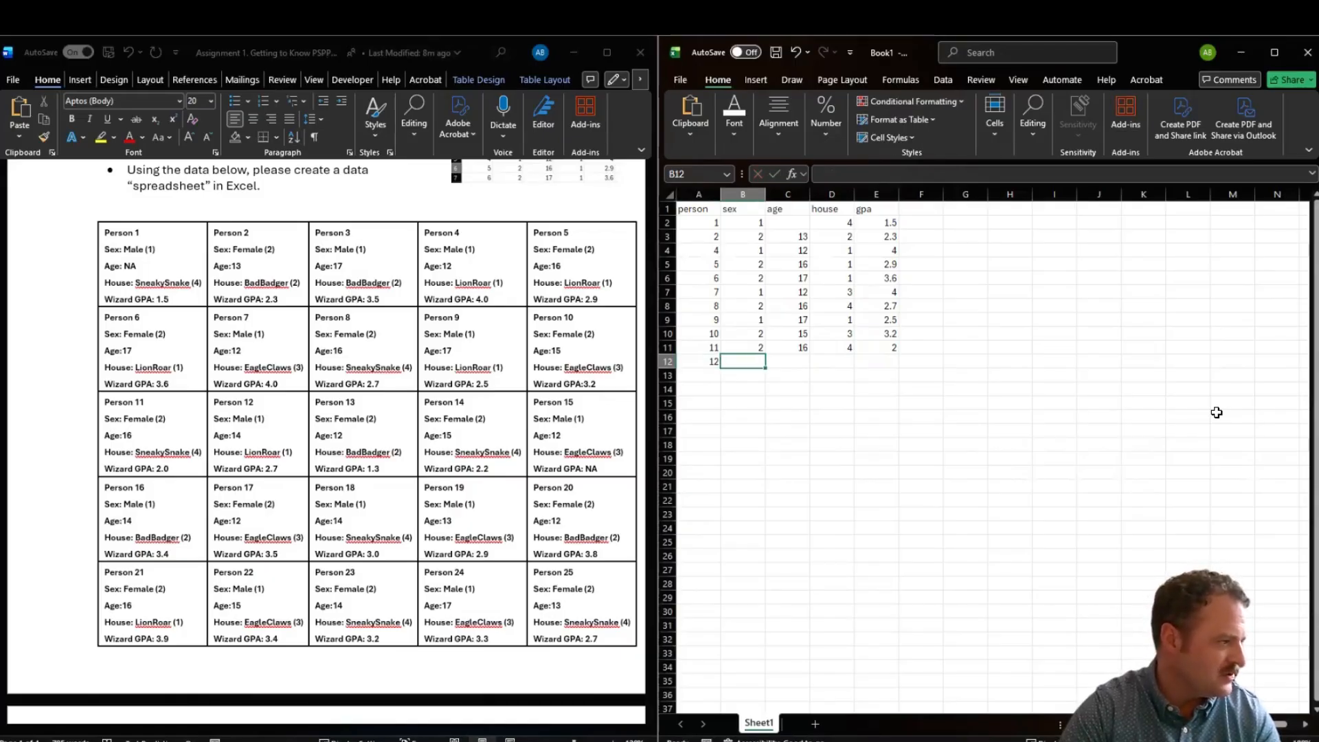
{"action": "type", "text": "1"}
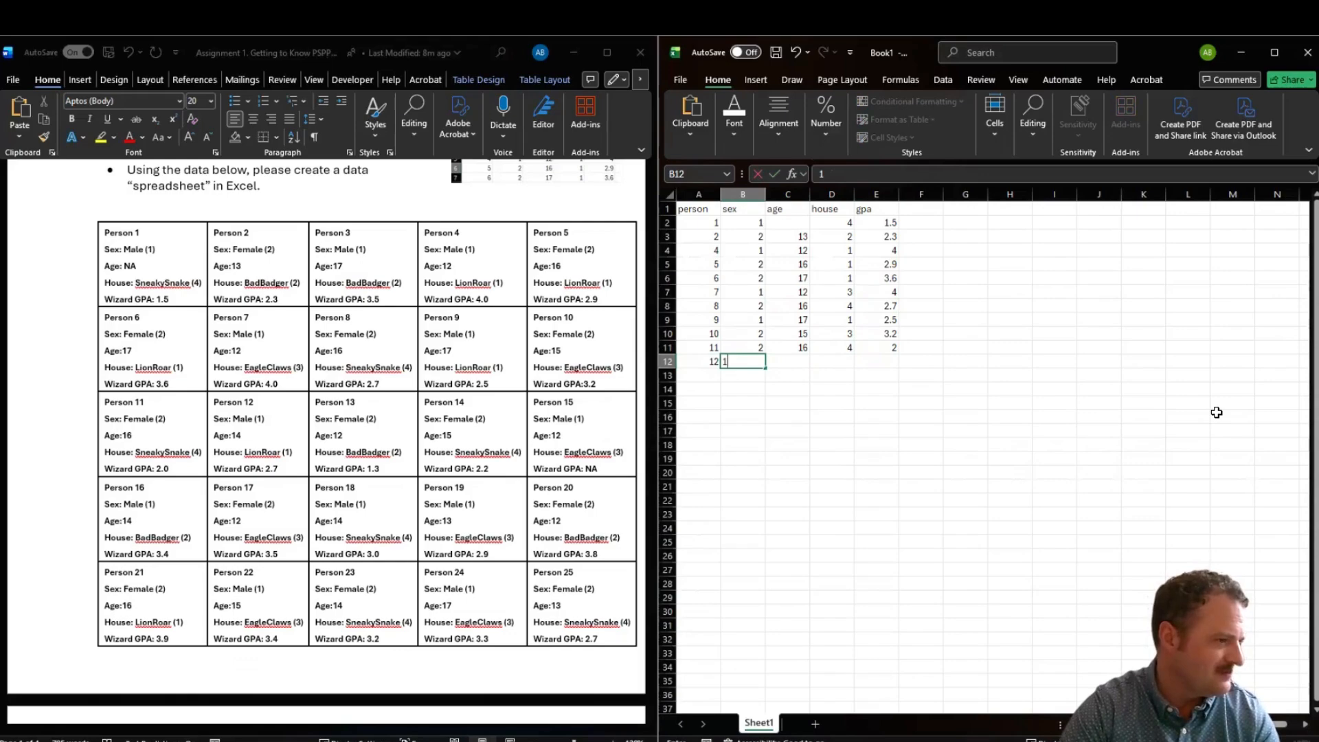
{"action": "key", "text": "Tab"}
{"action": "type", "text": "14"}
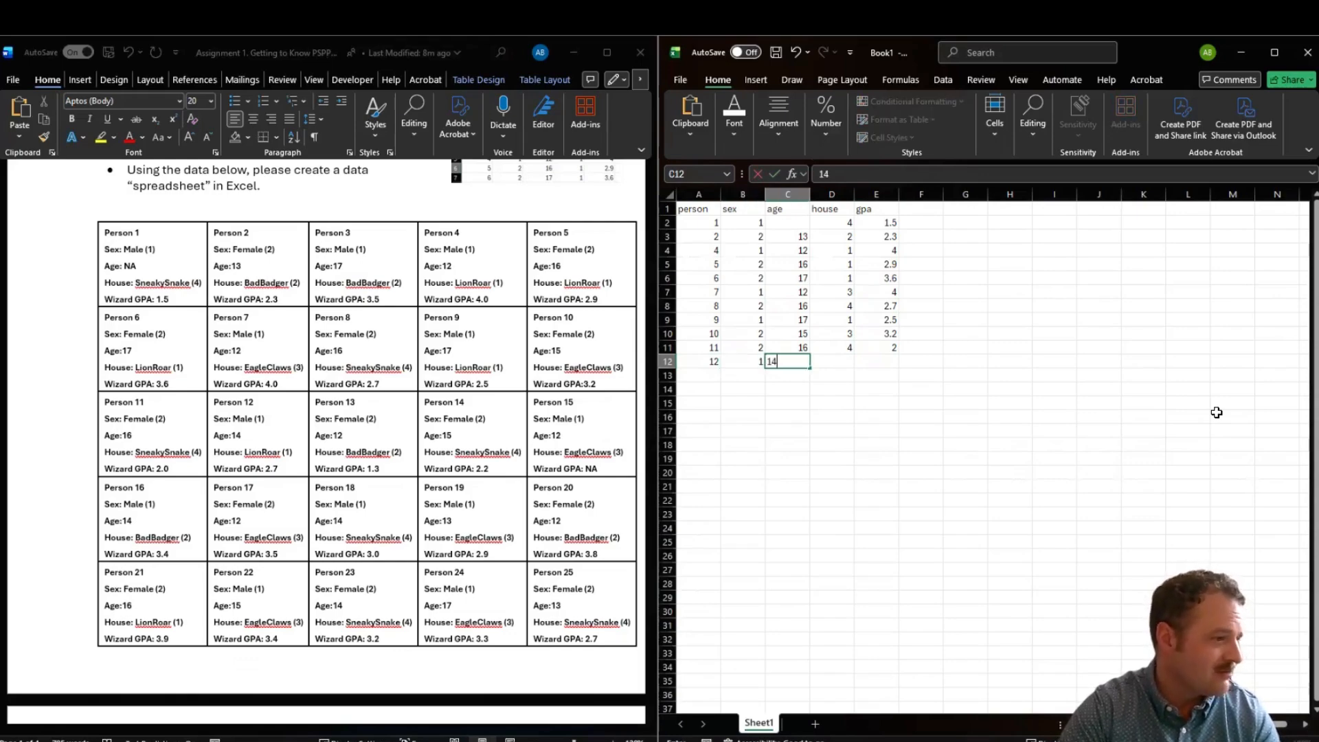
{"action": "key", "text": "Tab"}
{"action": "type", "text": "1"}
{"action": "key", "text": "Tab"}
{"action": "type", "text": "2.7"}
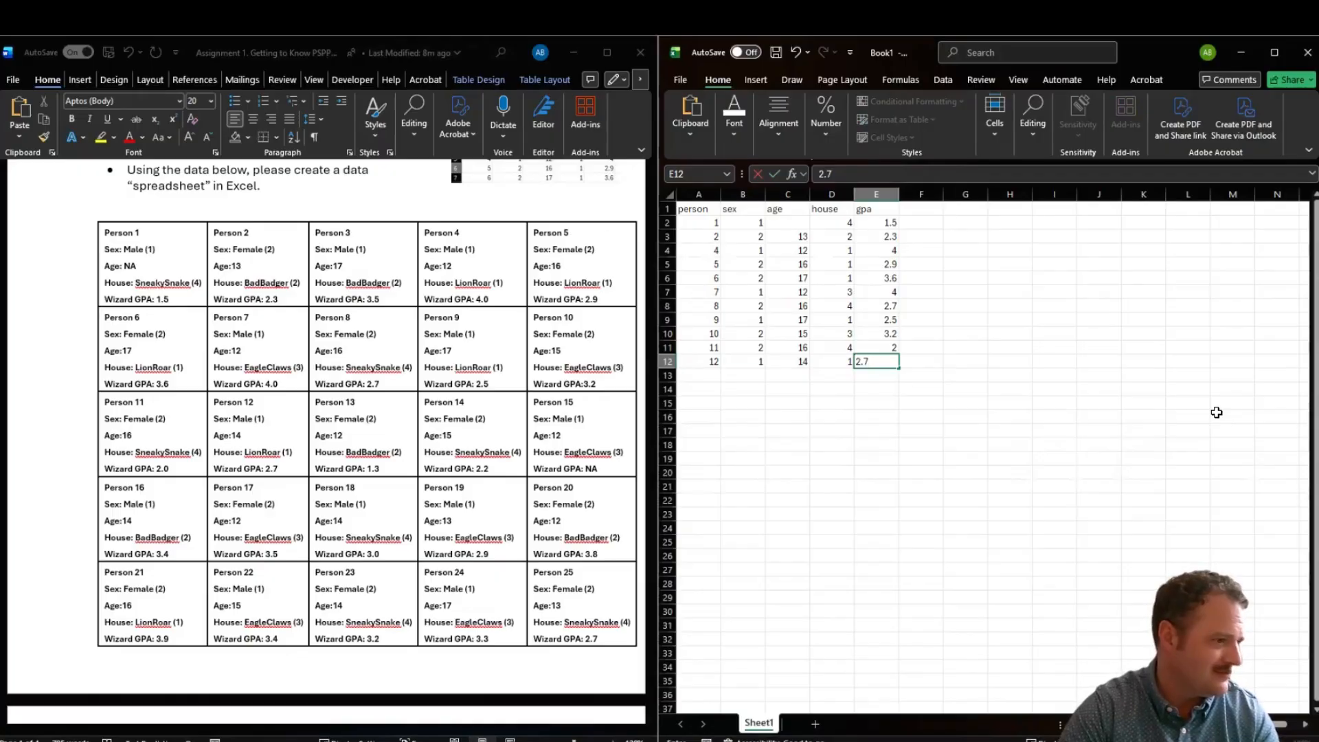
{"action": "key", "text": "Return"}
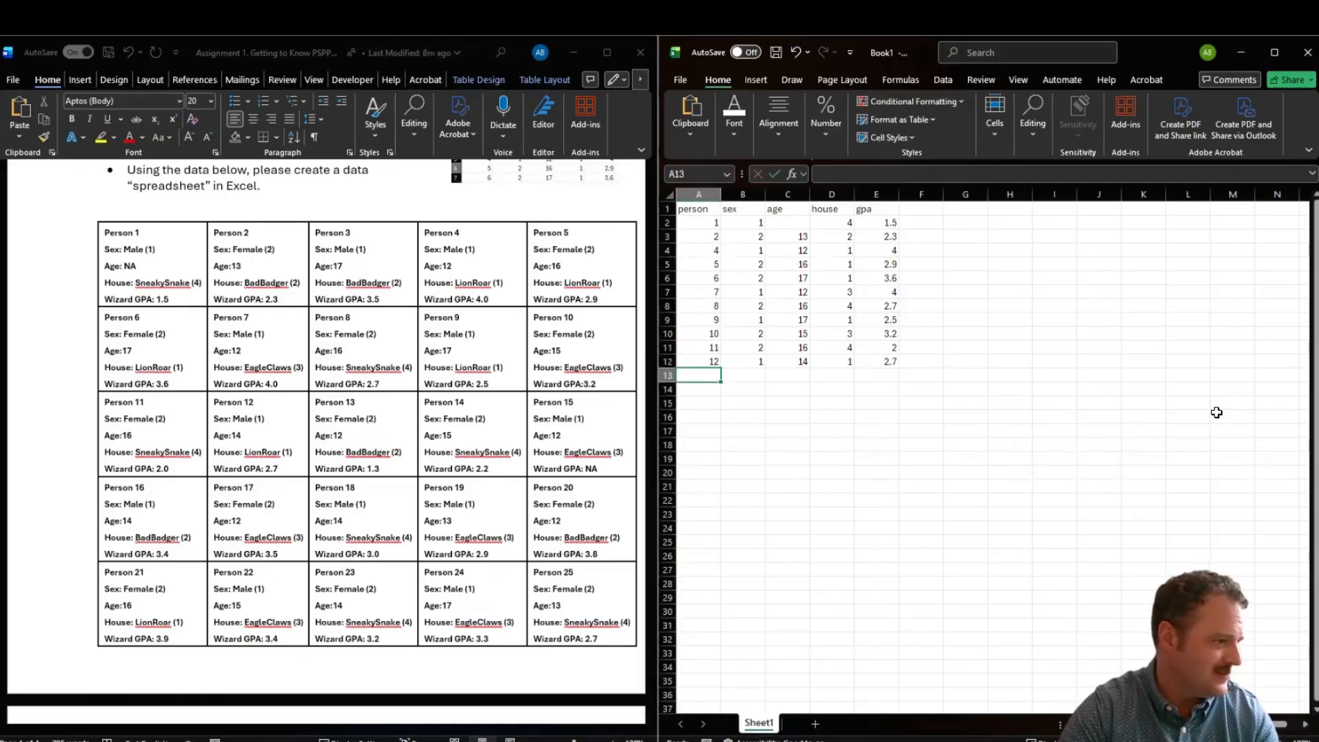
Enter person 13 in row 13 with sex 2, age 12, house 2 and gpa 1.3
{"action": "type", "text": "13"}
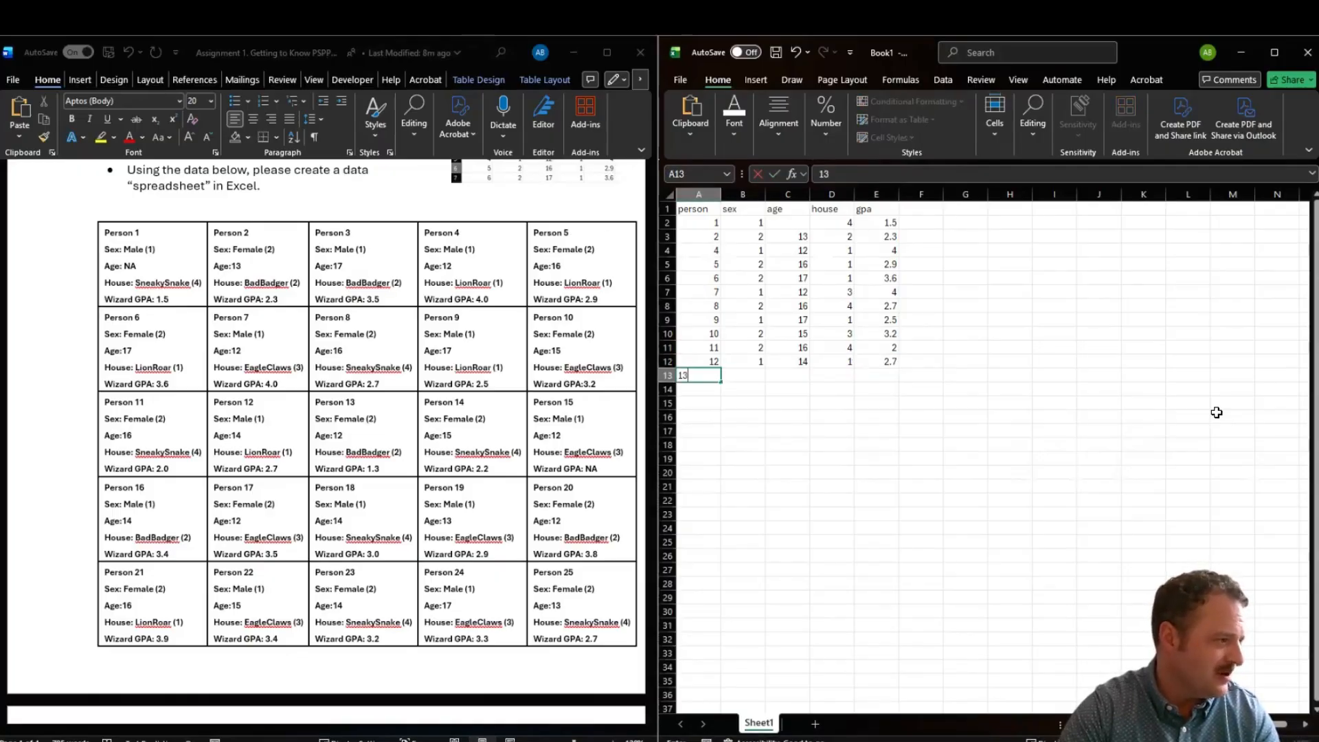
{"action": "key", "text": "Tab"}
{"action": "type", "text": "2"}
{"action": "key", "text": "Tab"}
{"action": "type", "text": "12"}
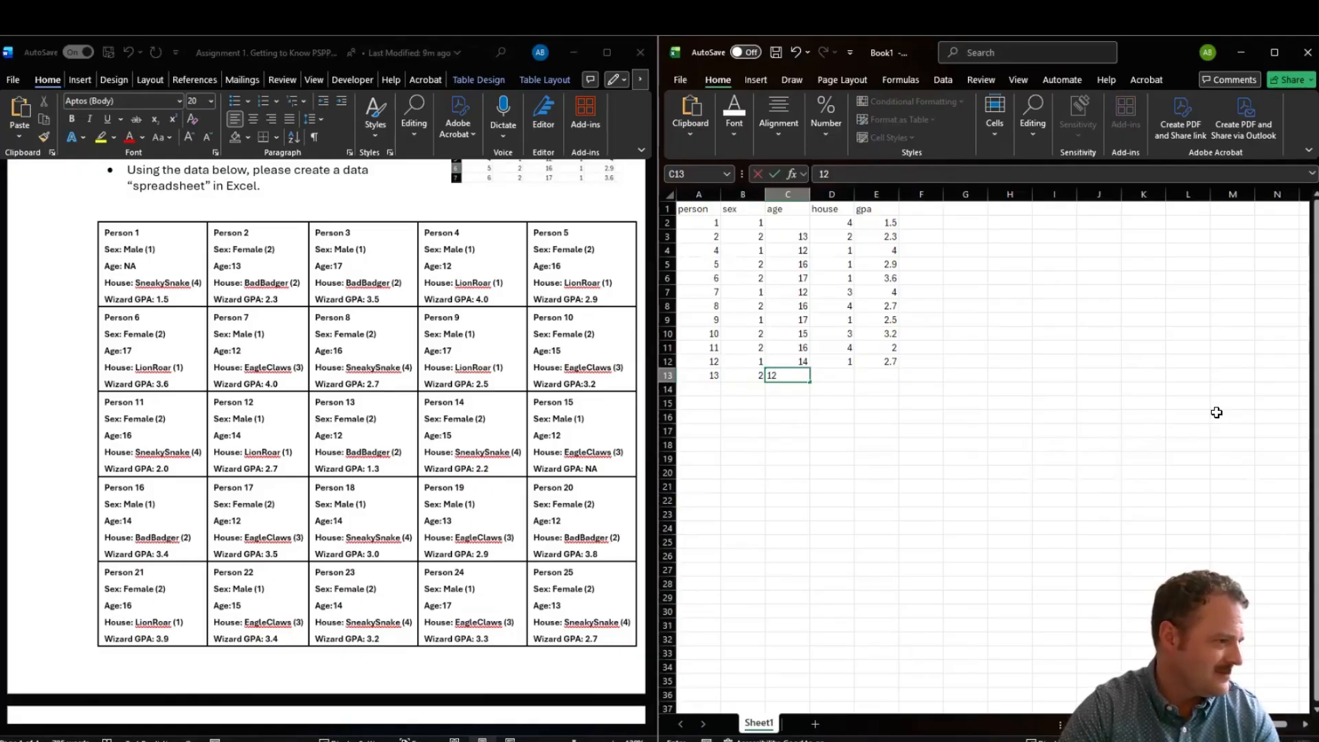
{"action": "key", "text": "Tab"}
{"action": "type", "text": "2"}
{"action": "key", "text": "Tab"}
{"action": "type", "text": "1.3"}
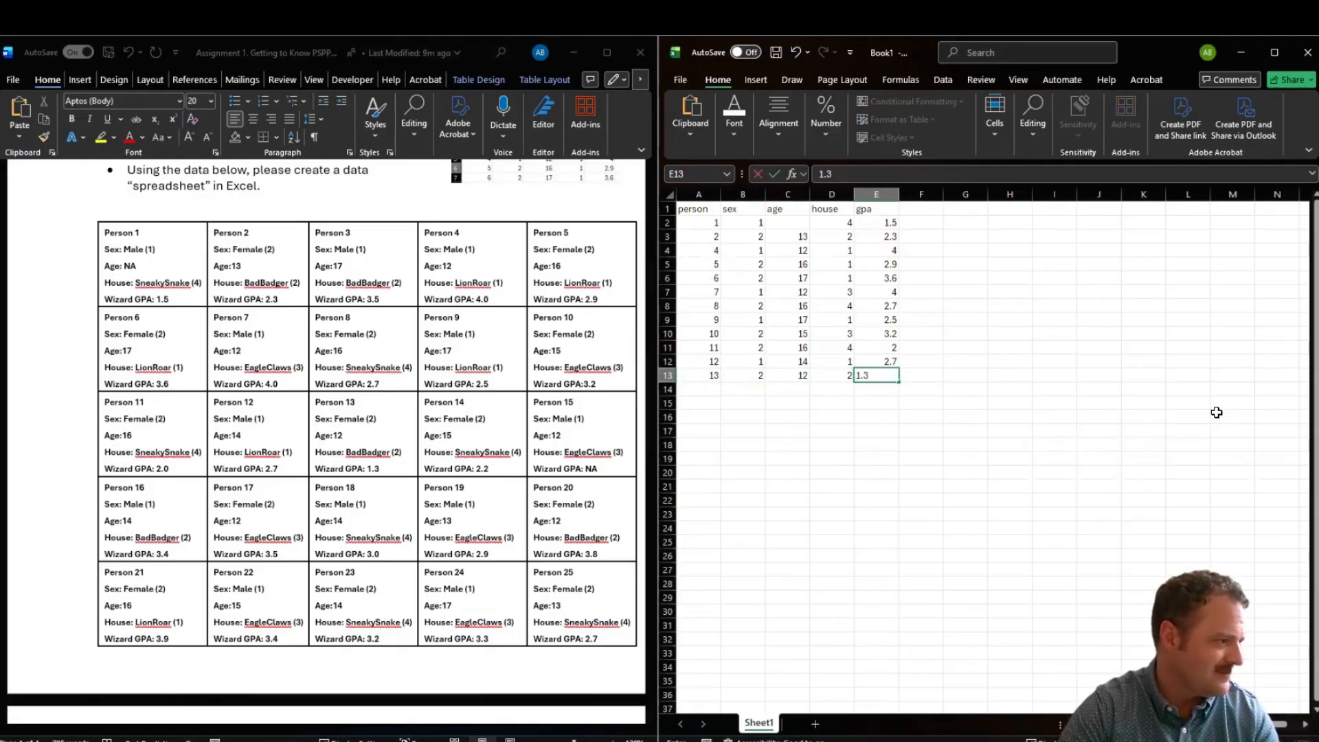
{"action": "key", "text": "Return"}
Enter person 14 in row 14 with sex 2, age 15, house 4 and gpa 2.2
{"action": "type", "text": "14"}
{"action": "key", "text": "Tab"}
{"action": "type", "text": "2"}
{"action": "key", "text": "Tab"}
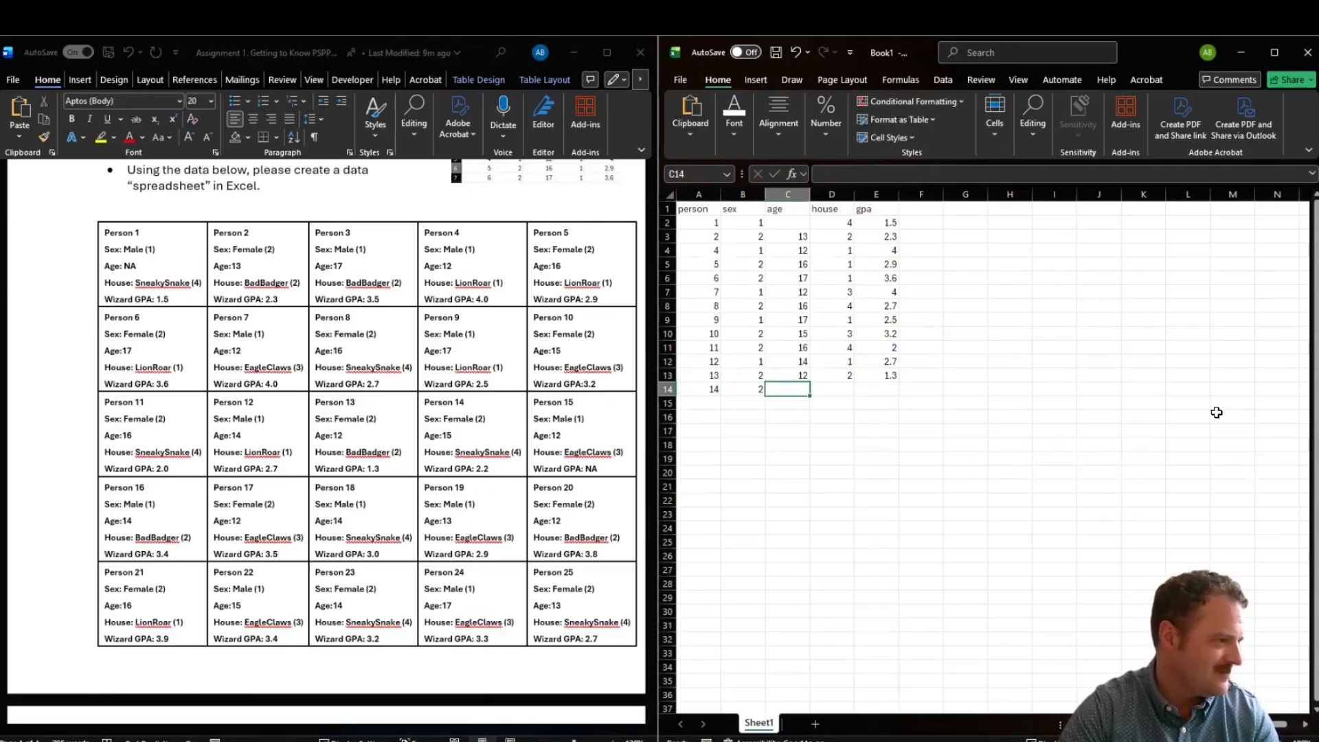
{"action": "type", "text": "15"}
{"action": "key", "text": "Tab"}
{"action": "type", "text": "4"}
{"action": "key", "text": "Tab"}
{"action": "type", "text": "2.2"}
{"action": "key", "text": "Return"}
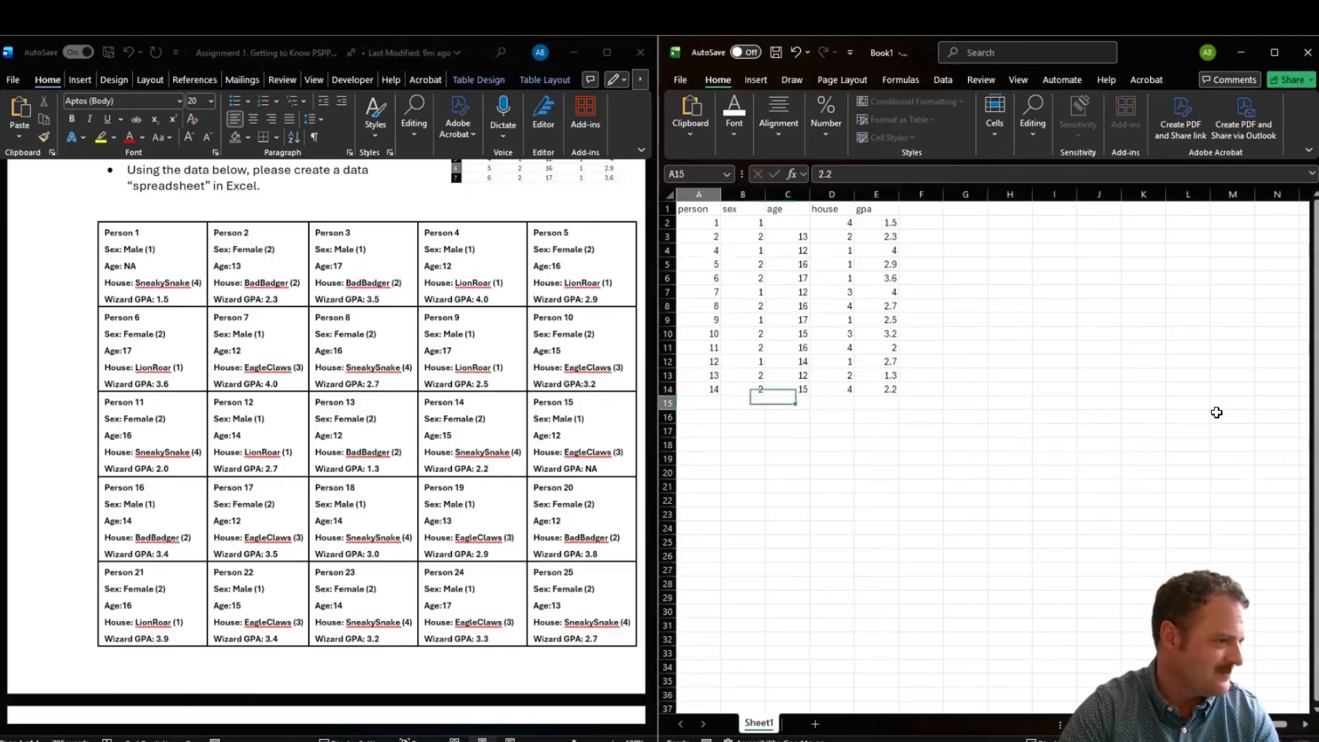
Enter person 15 in row 15 with sex 1, age 12 and house 3, leaving the gpa cell blank
{"action": "type", "text": "15"}
{"action": "key", "text": "Tab"}
{"action": "type", "text": "1"}
{"action": "key", "text": "Tab"}
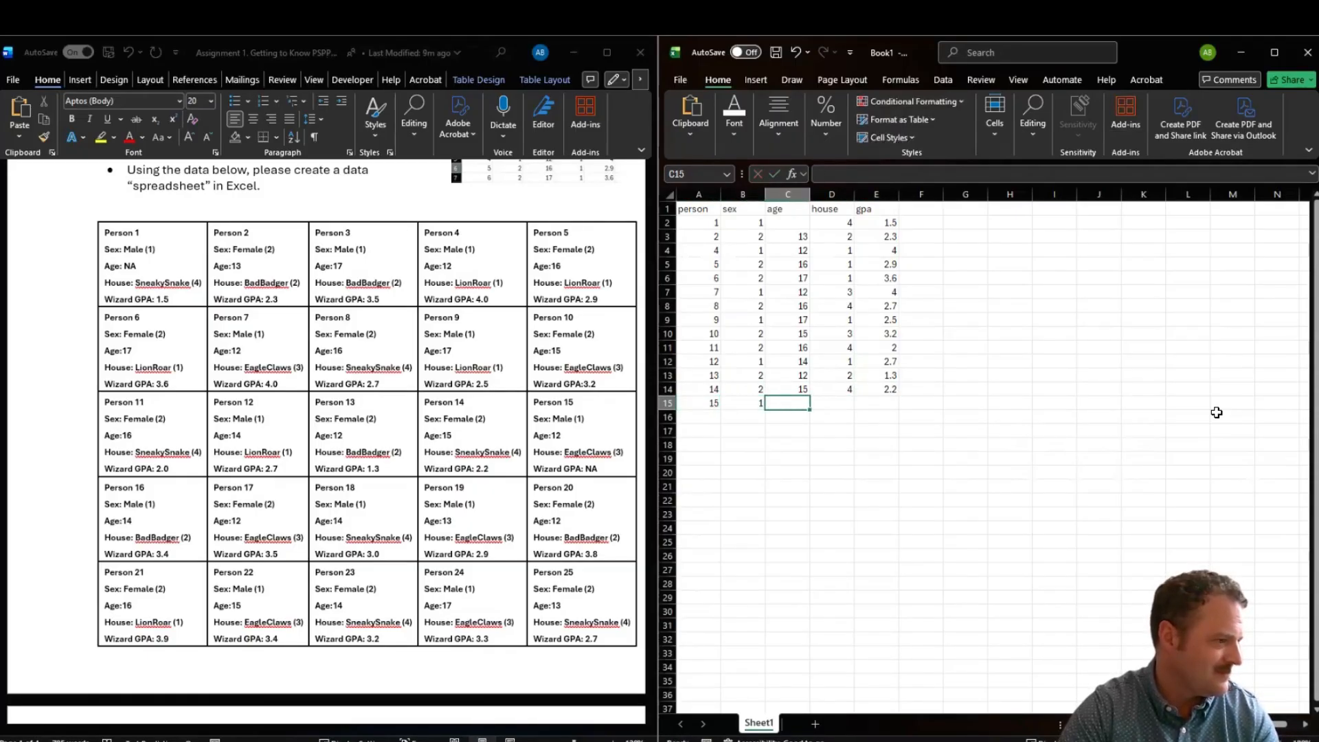
{"action": "type", "text": "12"}
{"action": "key", "text": "Tab"}
{"action": "type", "text": "3"}
{"action": "key", "text": "Tab"}
{"action": "key", "text": "Tab"}
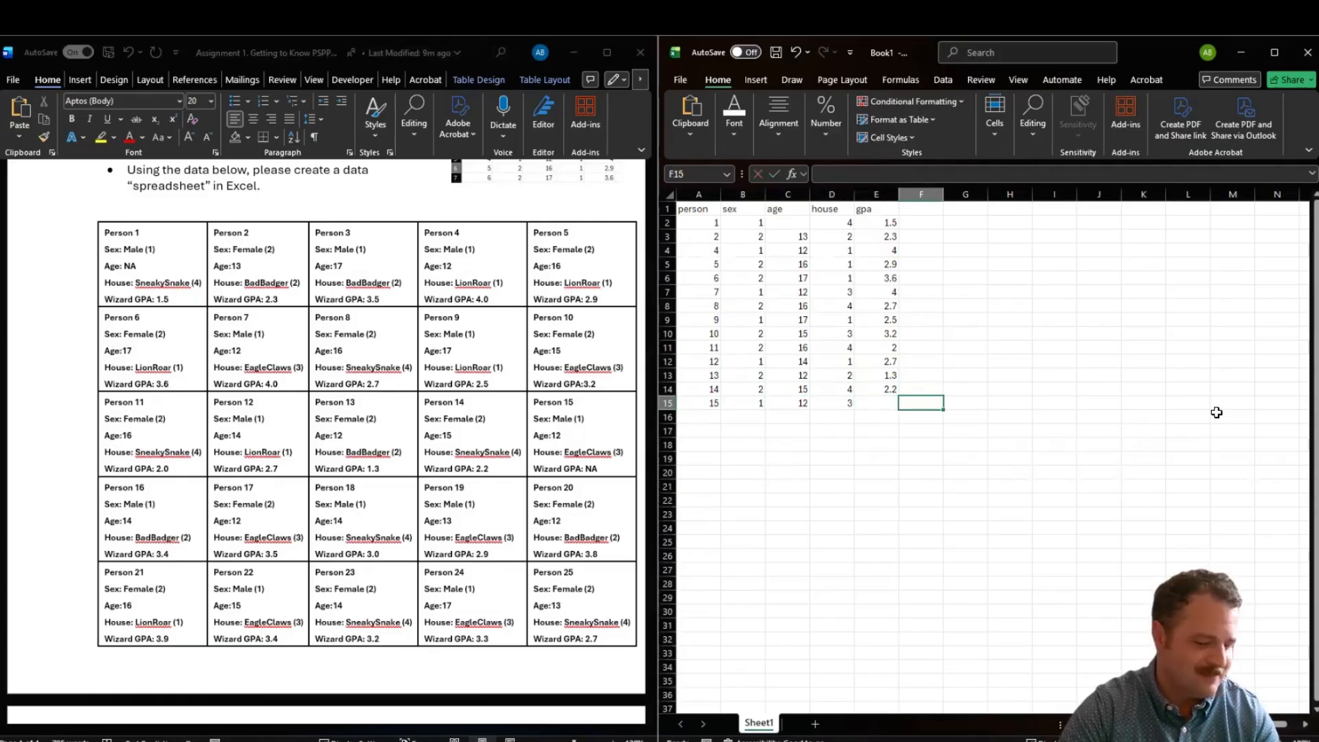
{"action": "key", "text": "shift+Tab"}
{"action": "key", "text": "Down"}
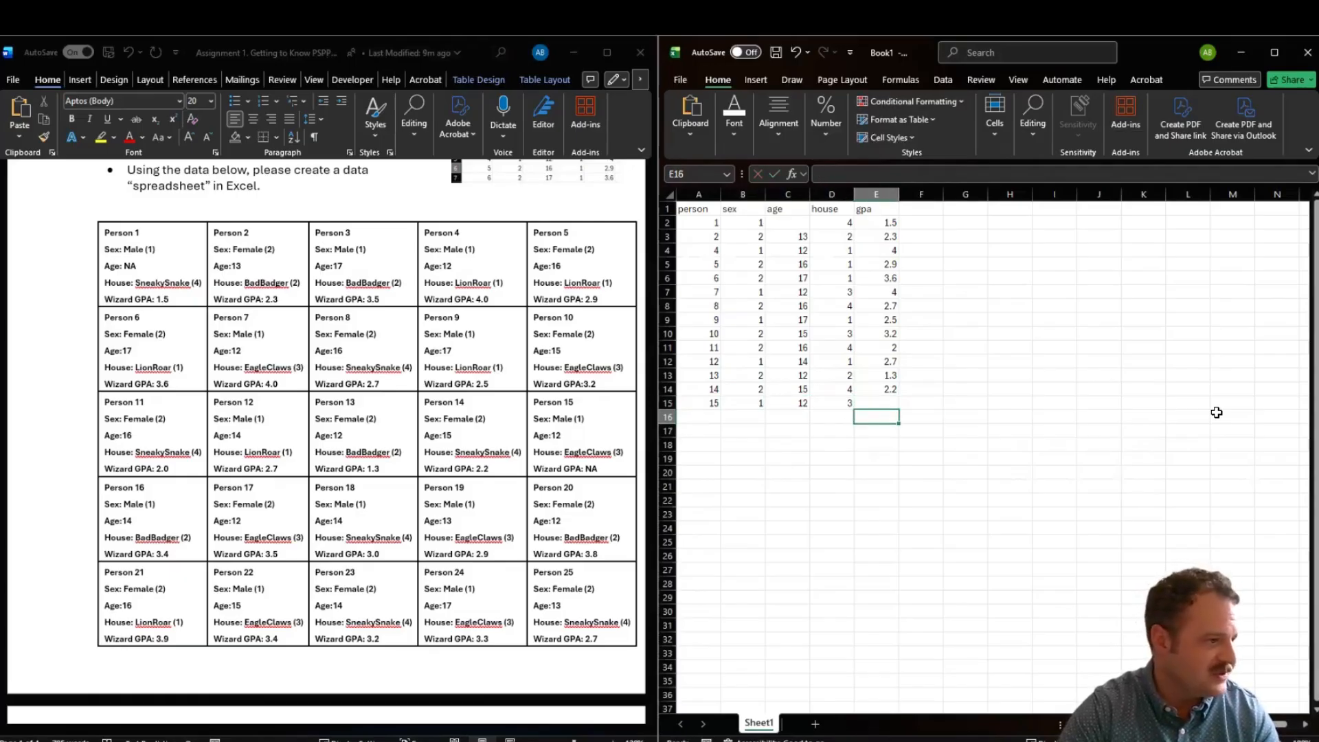
{"action": "key", "text": "Left"}
{"action": "key", "text": "Left"}
{"action": "key", "text": "Left"}
{"action": "key", "text": "Left"}
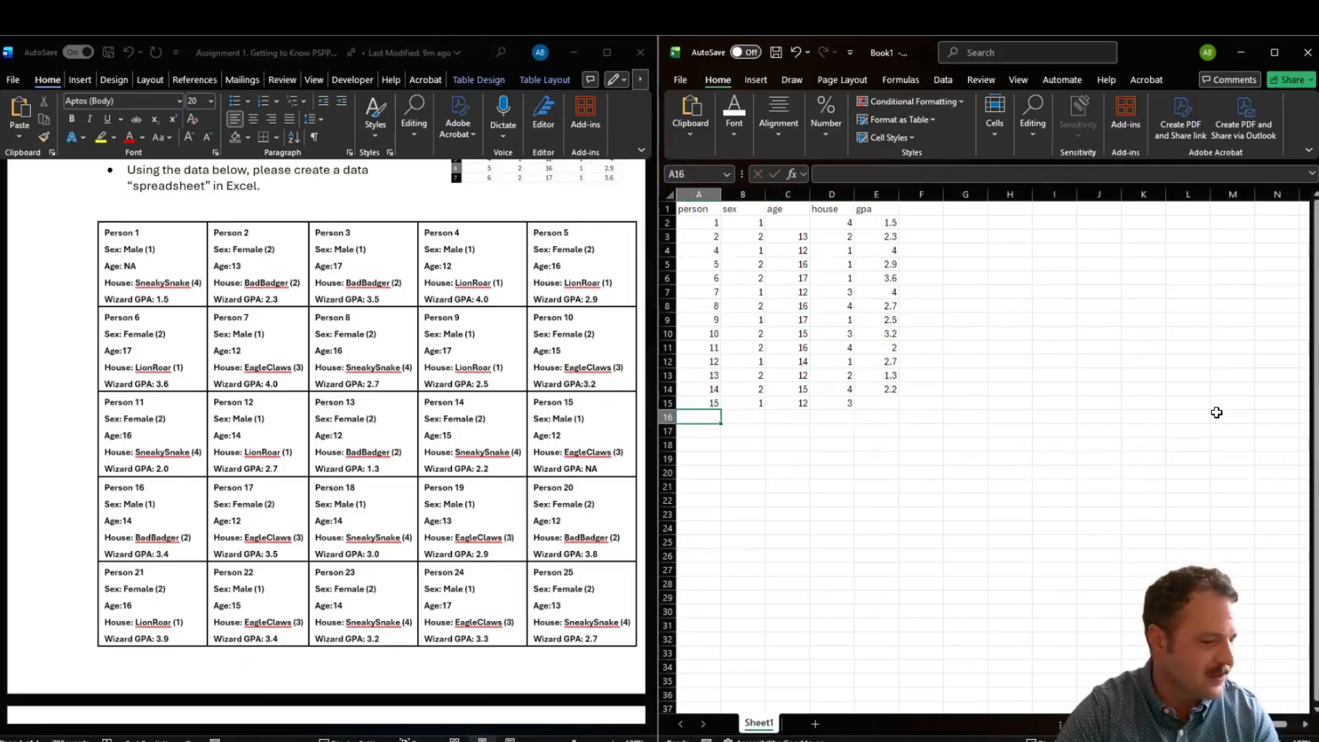
Enter person 16 in row 16 with sex 1, age 14, house 2 and gpa 3.4
{"action": "type", "text": "16"}
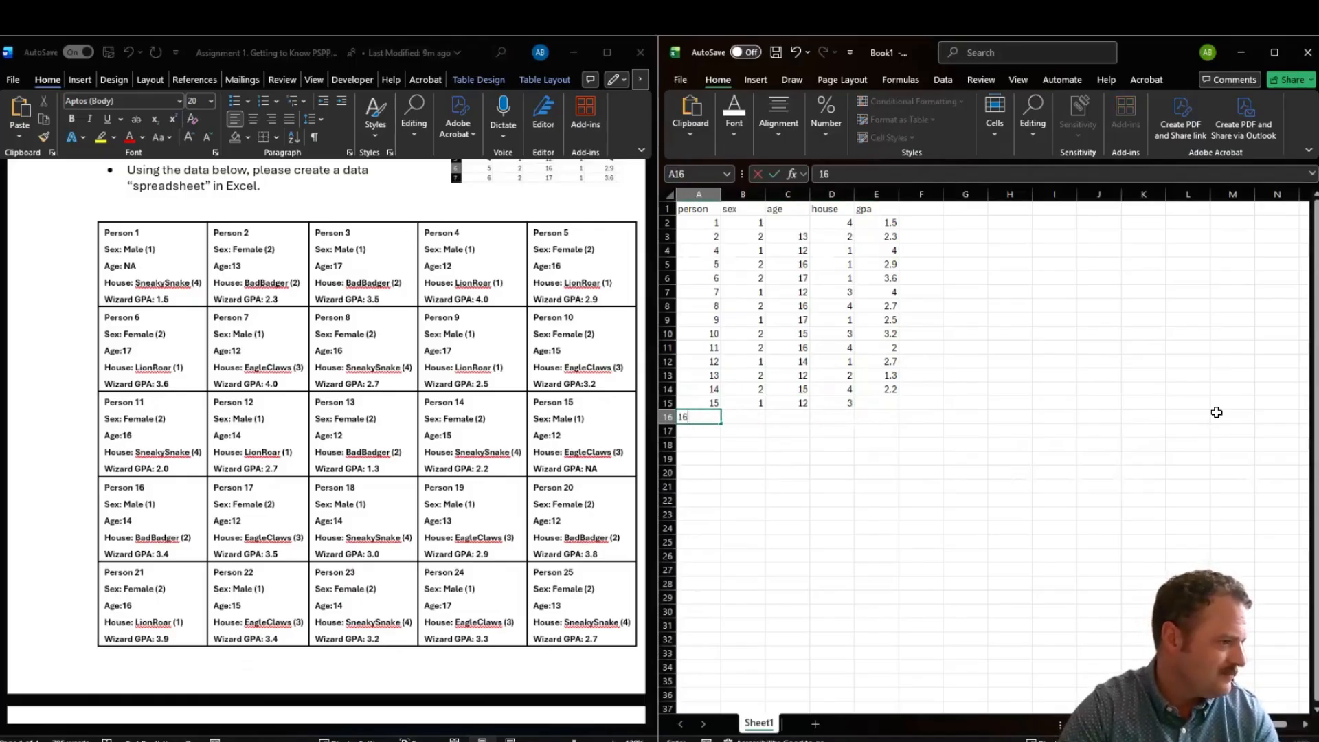
{"action": "key", "text": "Return"}
{"action": "key", "text": "Up"}
{"action": "key", "text": "Right"}
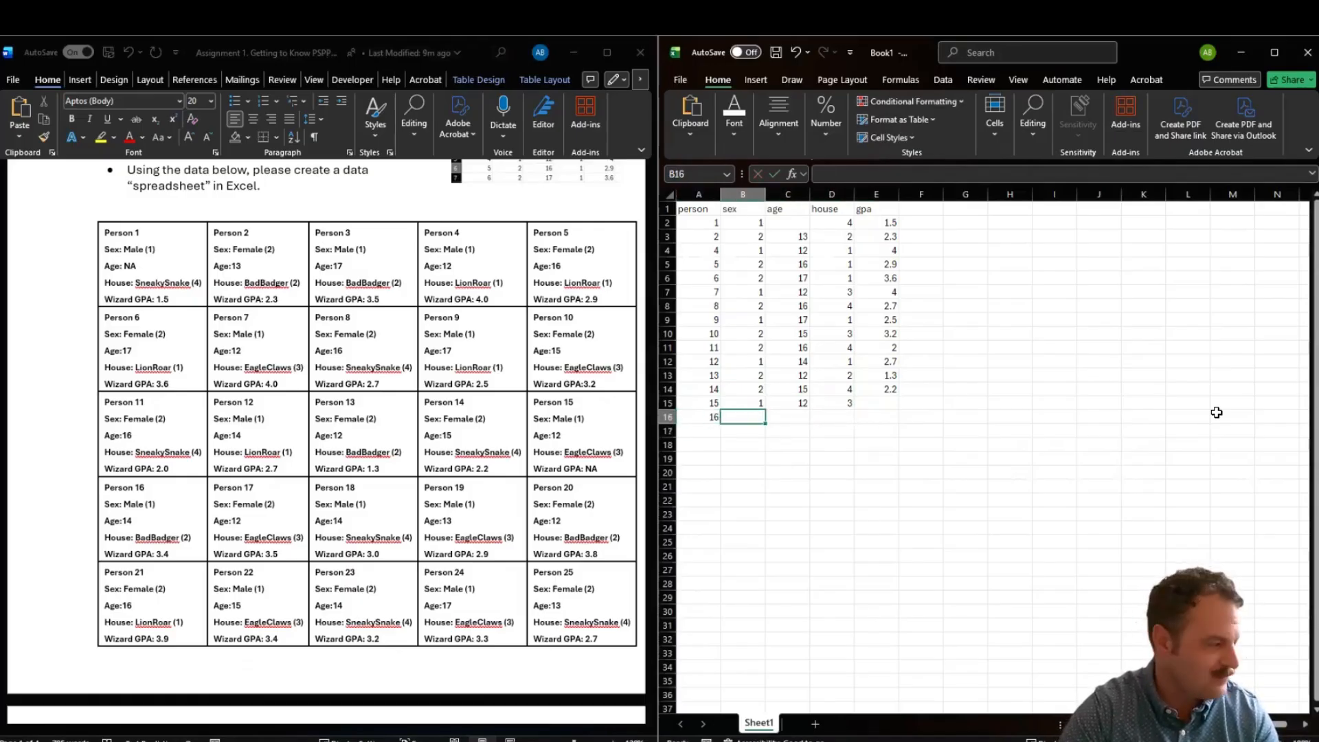
{"action": "type", "text": "1"}
{"action": "key", "text": "Tab"}
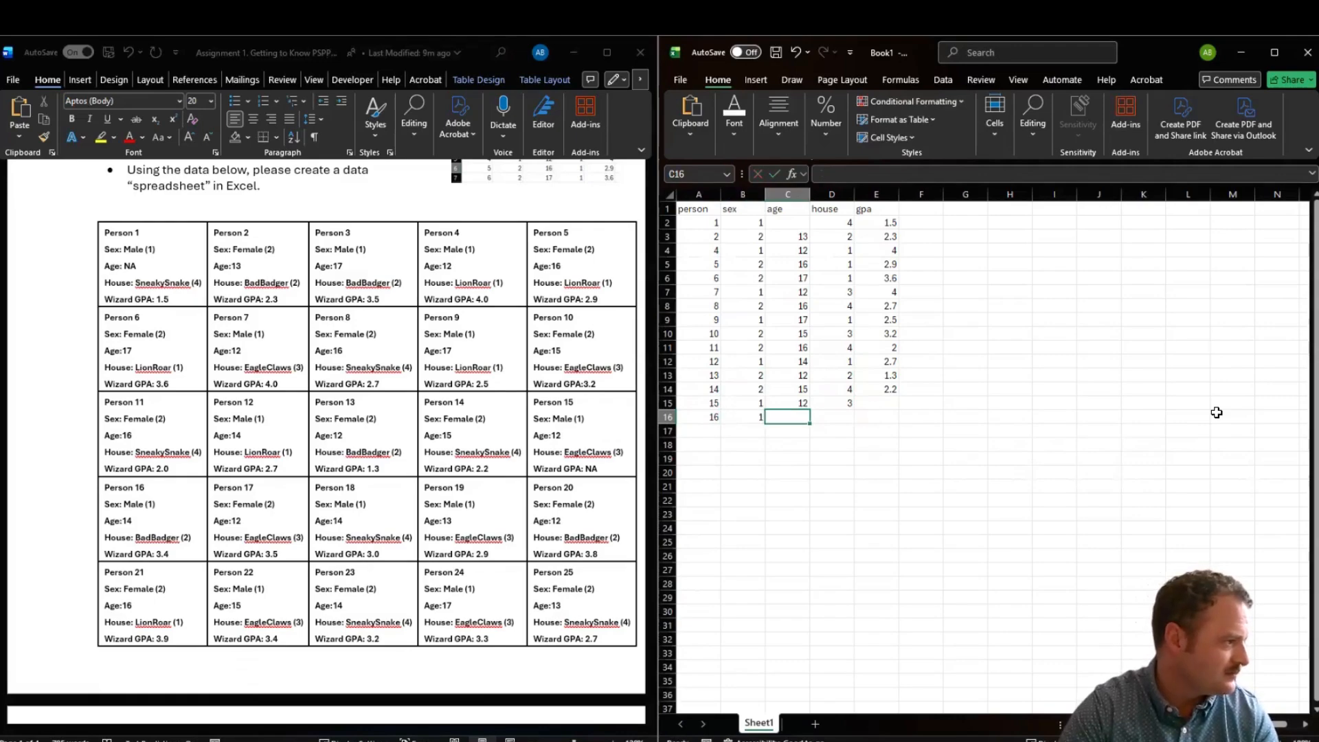
{"action": "key", "text": "Tab"}
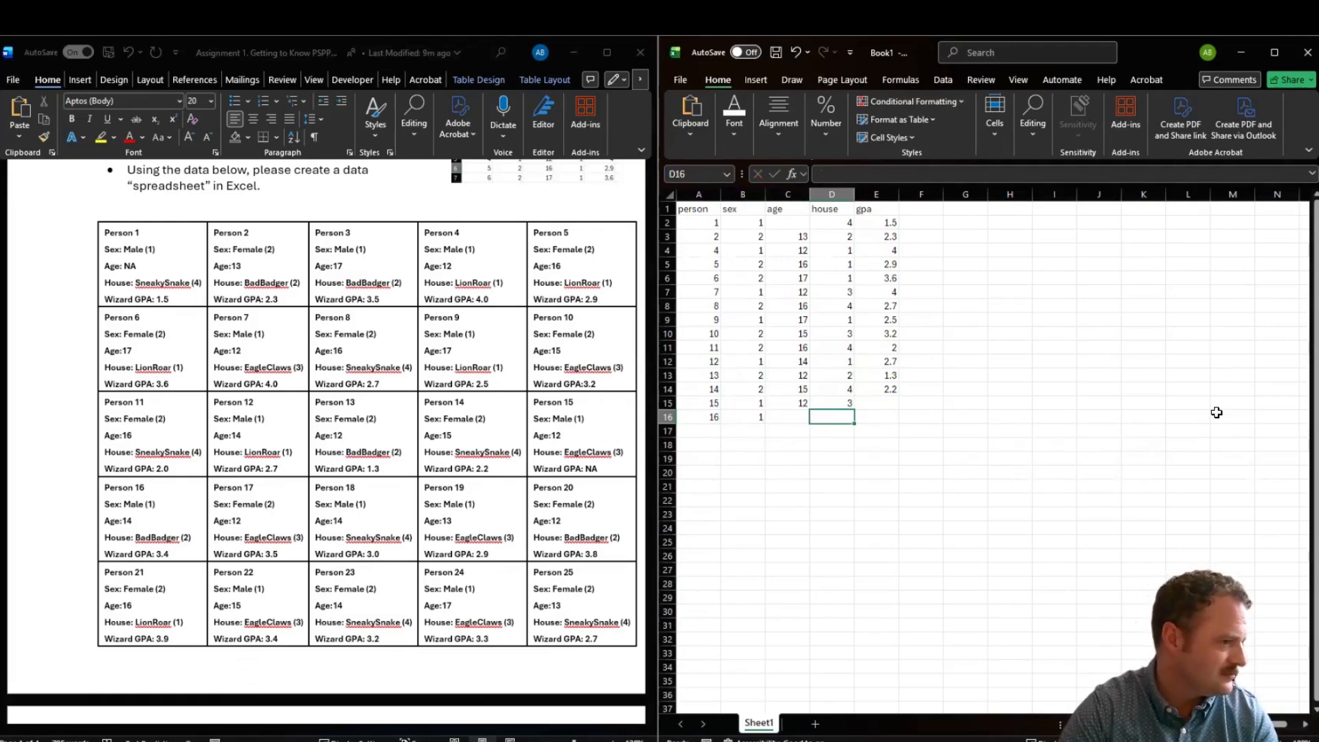
{"action": "key", "text": "Left"}
{"action": "type", "text": "14"}
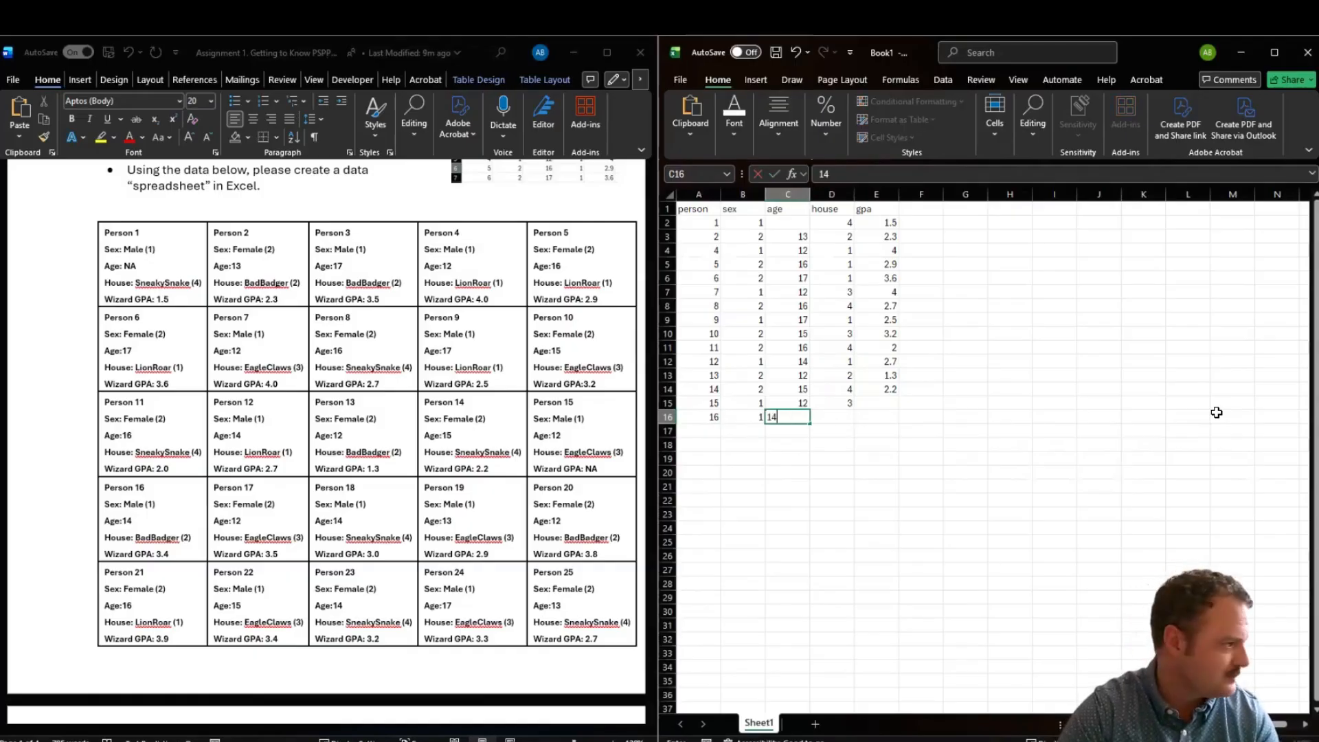
{"action": "key", "text": "Tab"}
{"action": "type", "text": "2"}
{"action": "key", "text": "Tab"}
{"action": "type", "text": "3."}
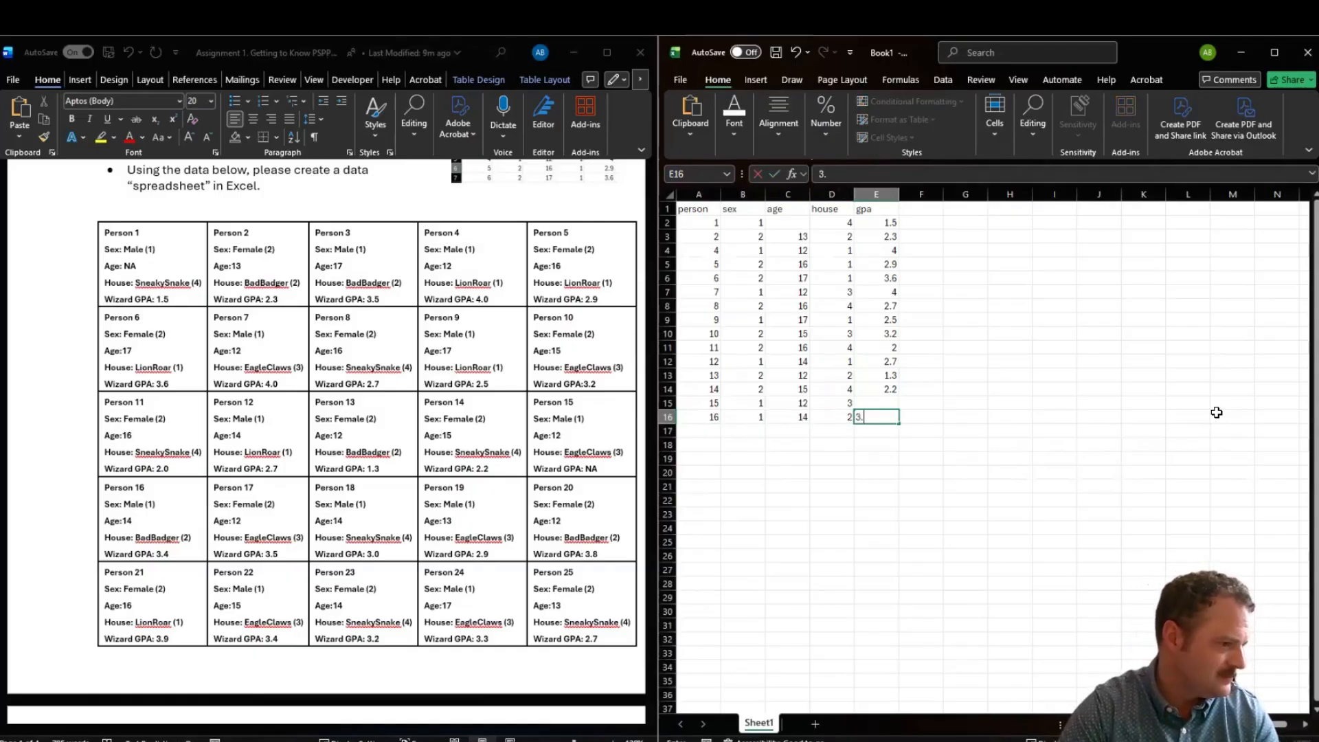
{"action": "key", "text": "Return"}
{"action": "key", "text": "Left"}
{"action": "key", "text": "Left"}
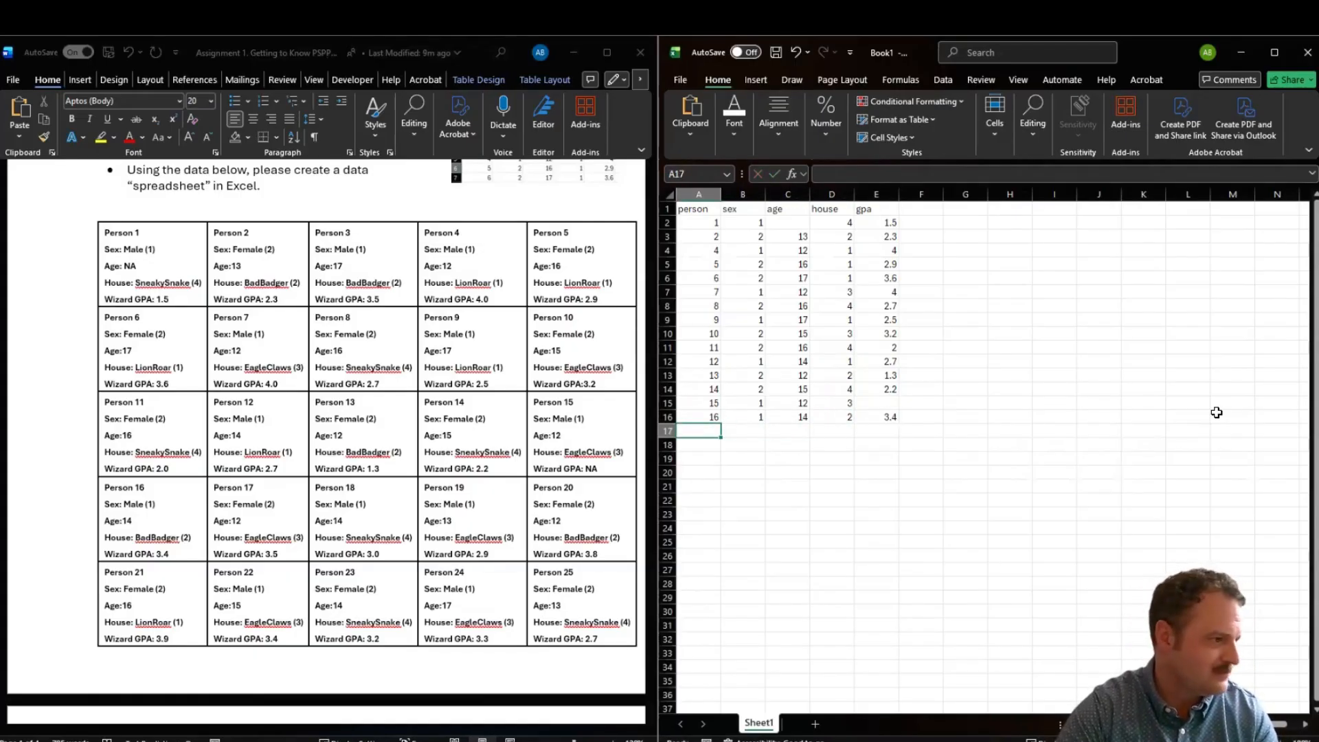
Enter person 17 in row 17 with sex 2, age 12, house 3 and gpa 3.5
{"action": "type", "text": "17"}
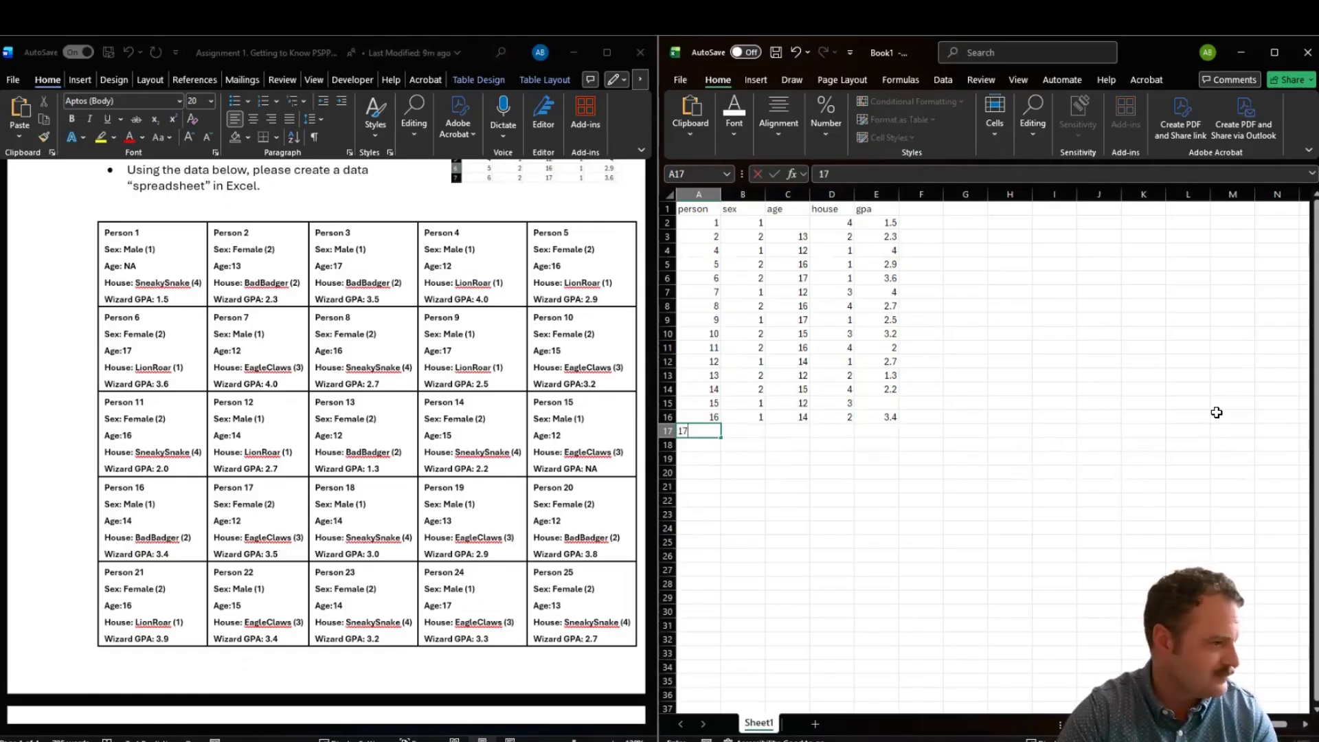
{"action": "key", "text": "Tab"}
{"action": "type", "text": "2"}
{"action": "key", "text": "Tab"}
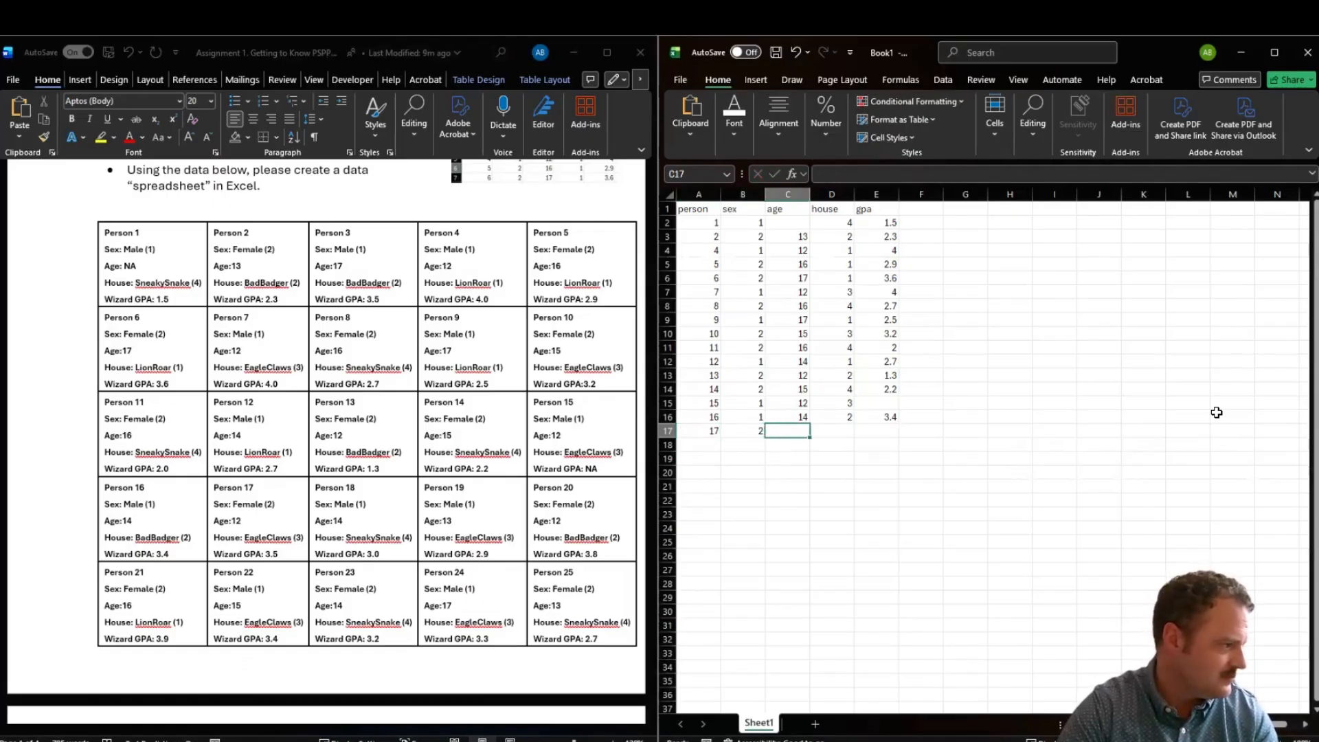
{"action": "type", "text": "12"}
{"action": "key", "text": "Tab"}
{"action": "type", "text": "3"}
{"action": "key", "text": "Tab"}
{"action": "type", "text": "3.5"}
{"action": "key", "text": "Return"}
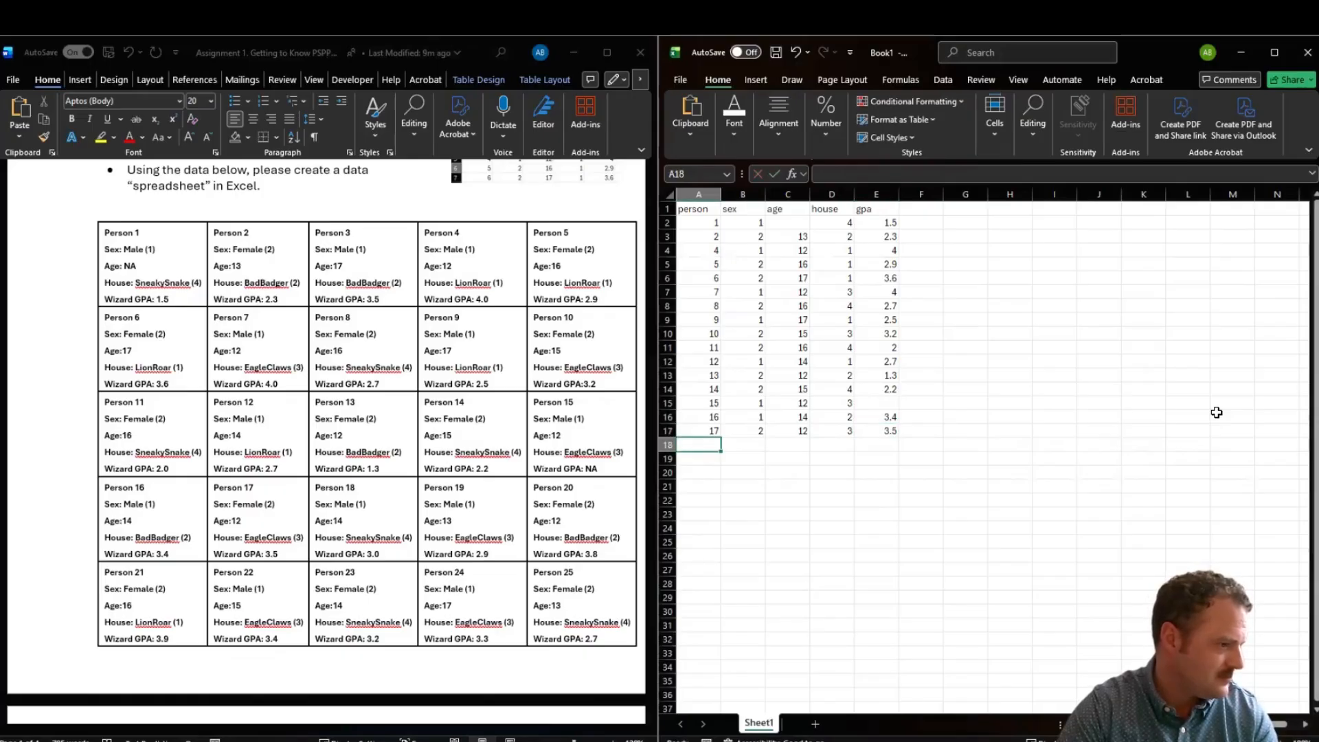
Enter person 18 in row 18 with sex 1, age 14, house 4 and gpa 3
{"action": "type", "text": "18"}
{"action": "key", "text": "Tab"}
{"action": "type", "text": "1"}
{"action": "key", "text": "Tab"}
{"action": "type", "text": "14"}
{"action": "key", "text": "Tab"}
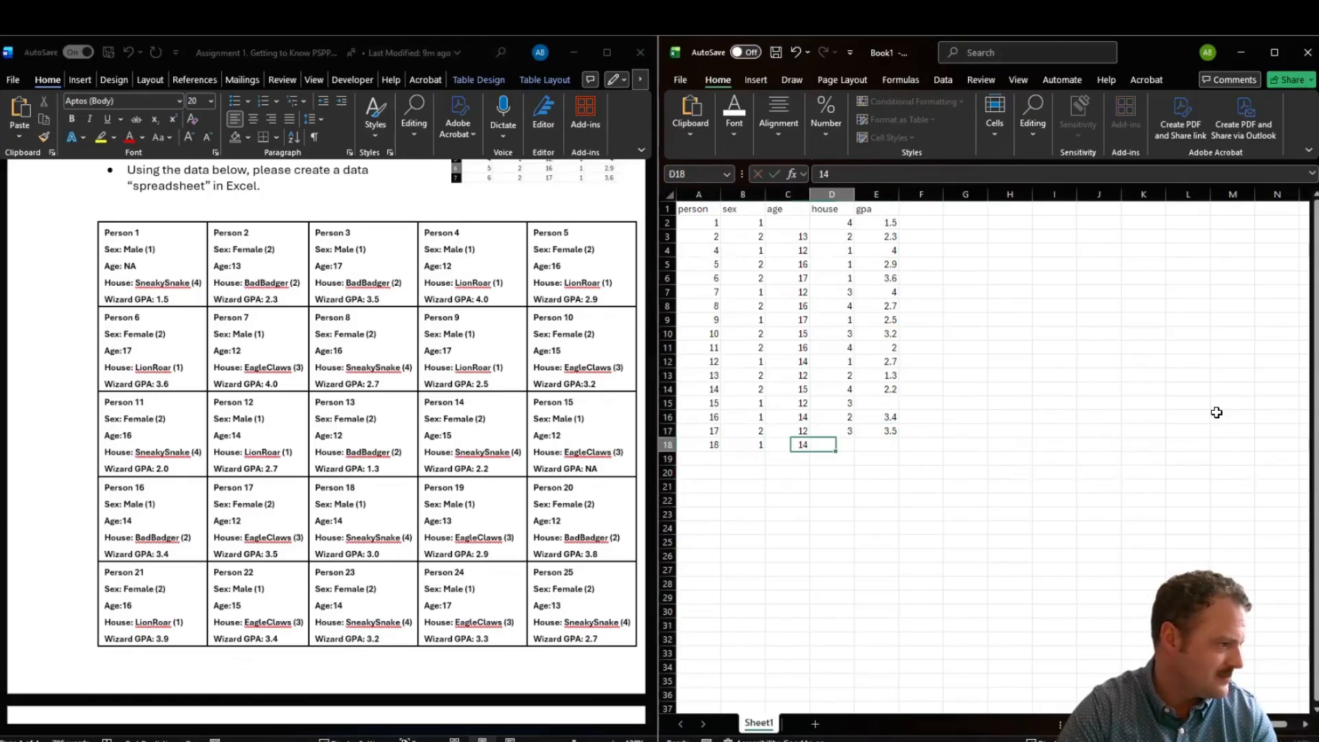
{"action": "type", "text": "4"}
{"action": "key", "text": "Tab"}
{"action": "type", "text": "3"}
{"action": "key", "text": "Return"}
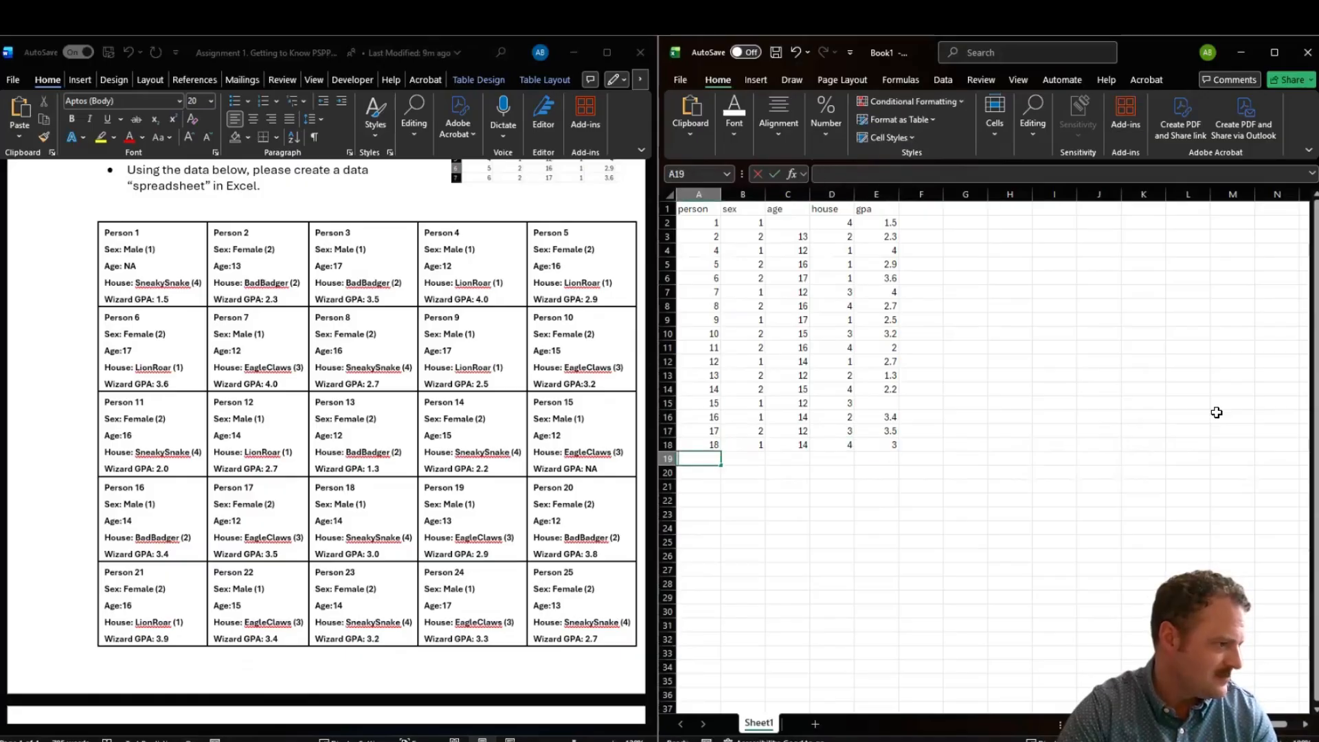
Enter person 19 in row 19 with sex 1, age 13, house 3 and gpa 2.9
{"action": "type", "text": "19"}
{"action": "key", "text": "Tab"}
{"action": "type", "text": "1"}
{"action": "key", "text": "Tab"}
{"action": "type", "text": "13"}
{"action": "key", "text": "Tab"}
{"action": "type", "text": "3"}
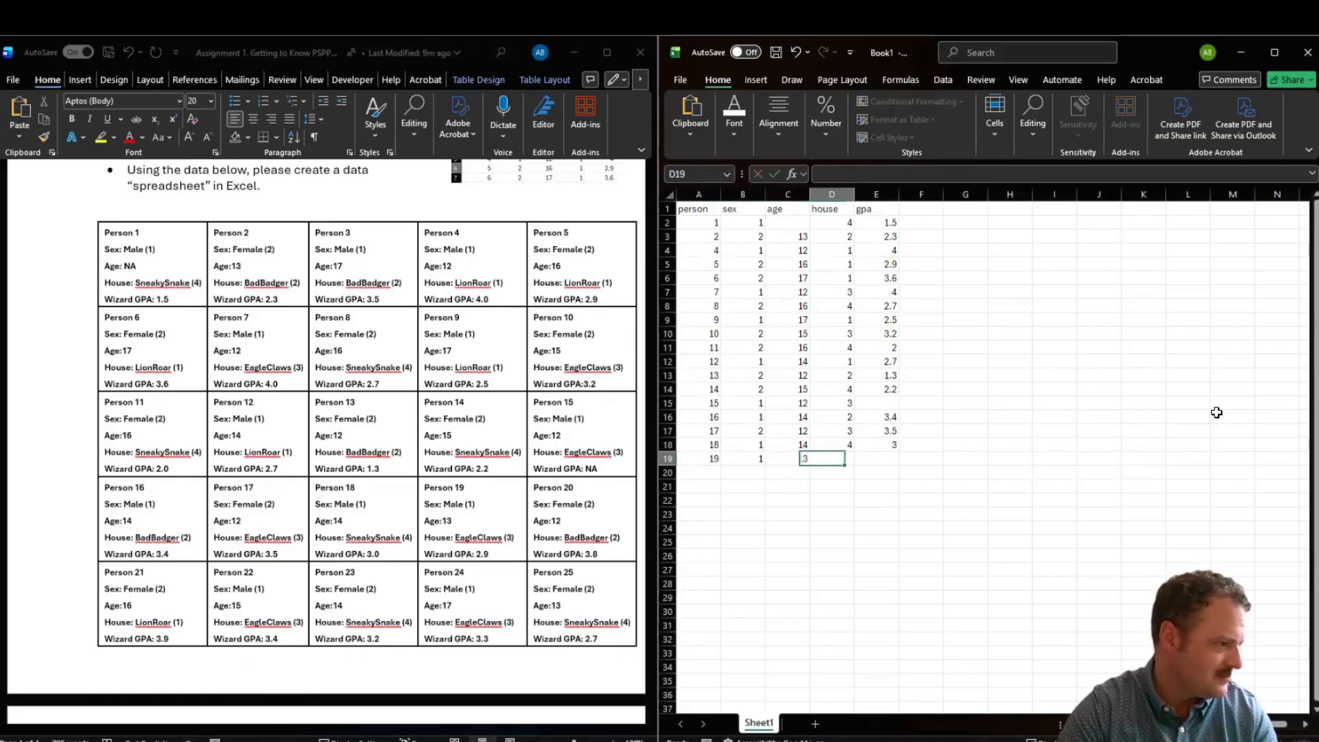
{"action": "key", "text": "Tab"}
{"action": "type", "text": "2.9"}
{"action": "key", "text": "Return"}
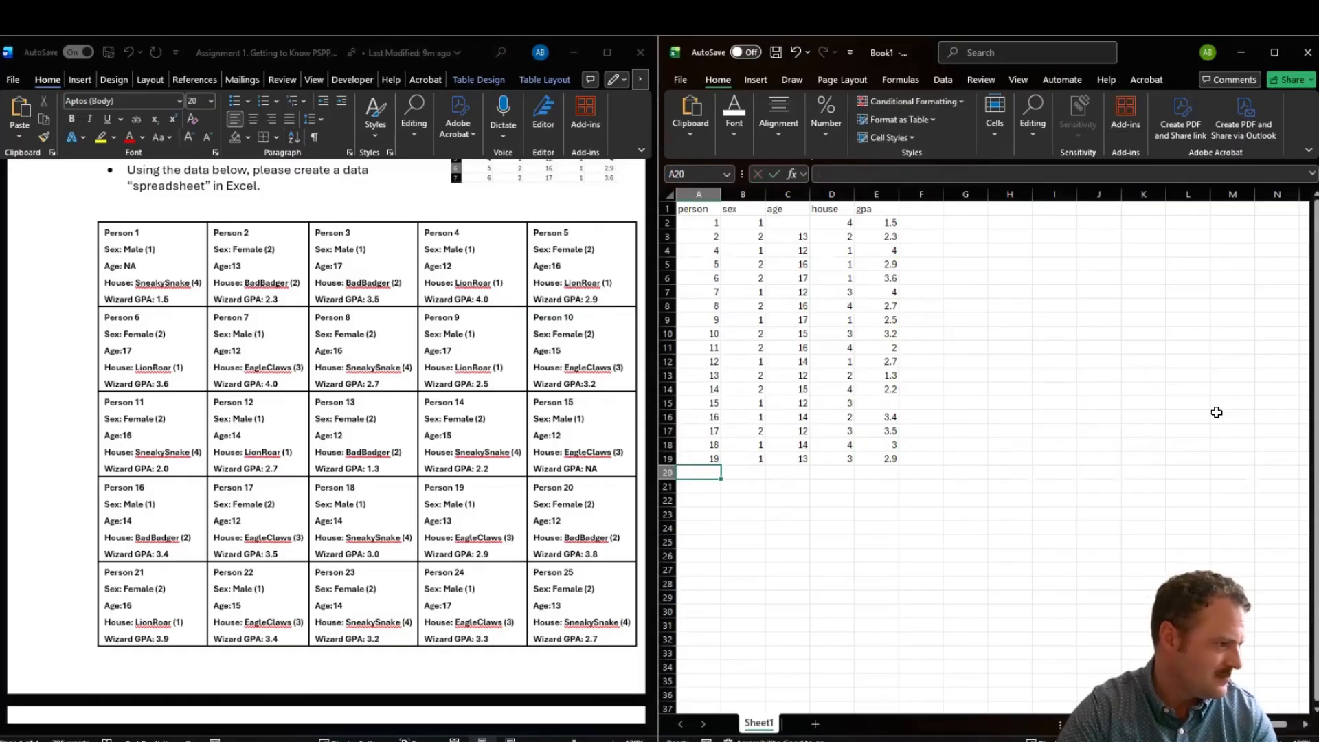
Enter person 20 in row 20 with sex 2, age 12, house 2 and gpa 3.8
{"action": "type", "text": "20"}
{"action": "key", "text": "Tab"}
{"action": "type", "text": "2"}
{"action": "key", "text": "Tab"}
{"action": "type", "text": "12"}
{"action": "key", "text": "Tab"}
{"action": "type", "text": "2"}
{"action": "key", "text": "Tab"}
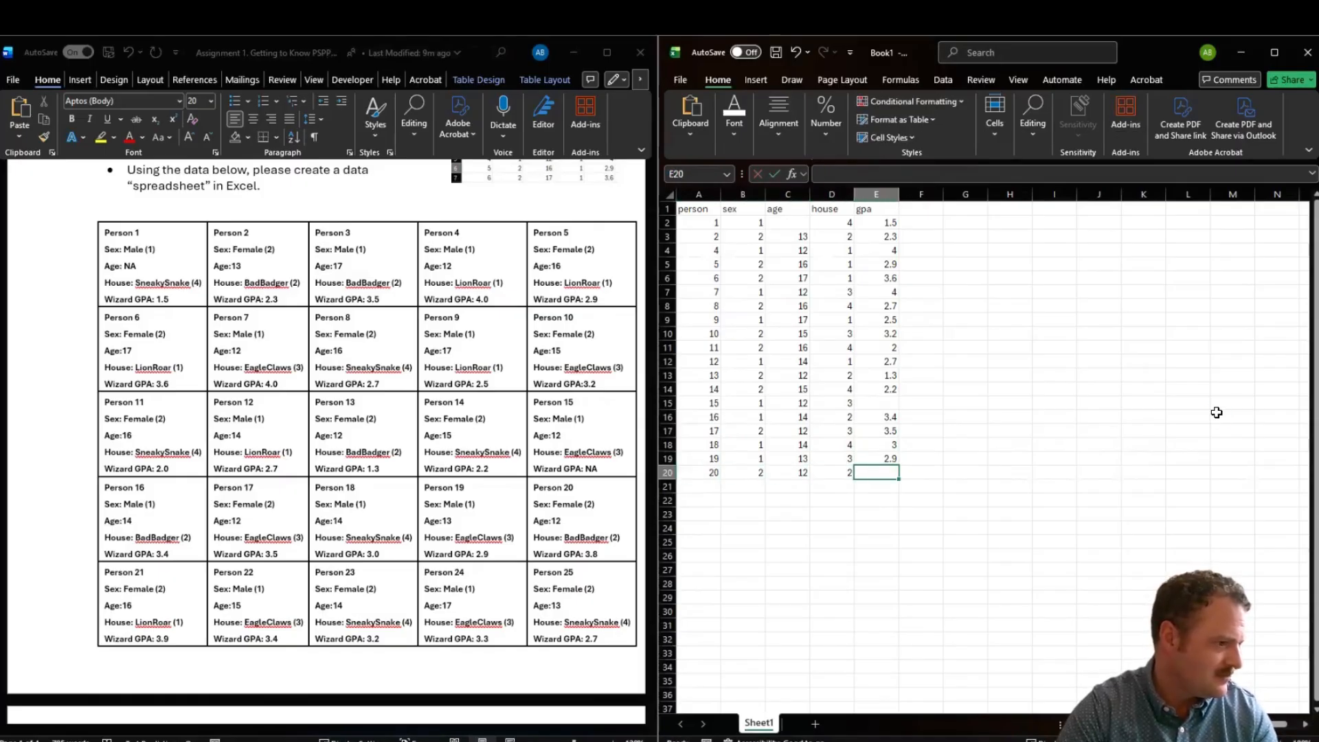
{"action": "type", "text": "3.8"}
{"action": "key", "text": "Return"}
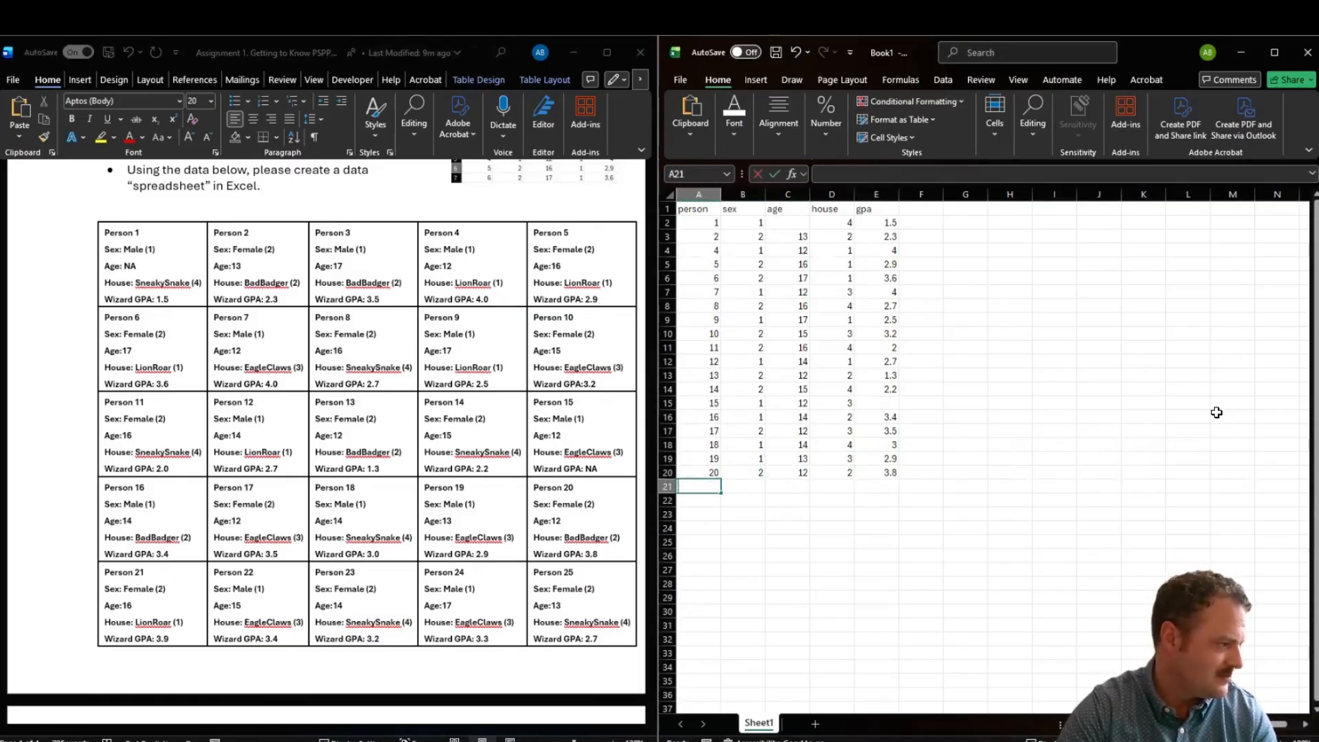
Enter person 21 in row 21 with sex 2, age 16, house 1 and gpa 3.9
{"action": "type", "text": "21"}
{"action": "key", "text": "Tab"}
{"action": "type", "text": "2"}
{"action": "key", "text": "Tab"}
{"action": "type", "text": "16"}
{"action": "key", "text": "Tab"}
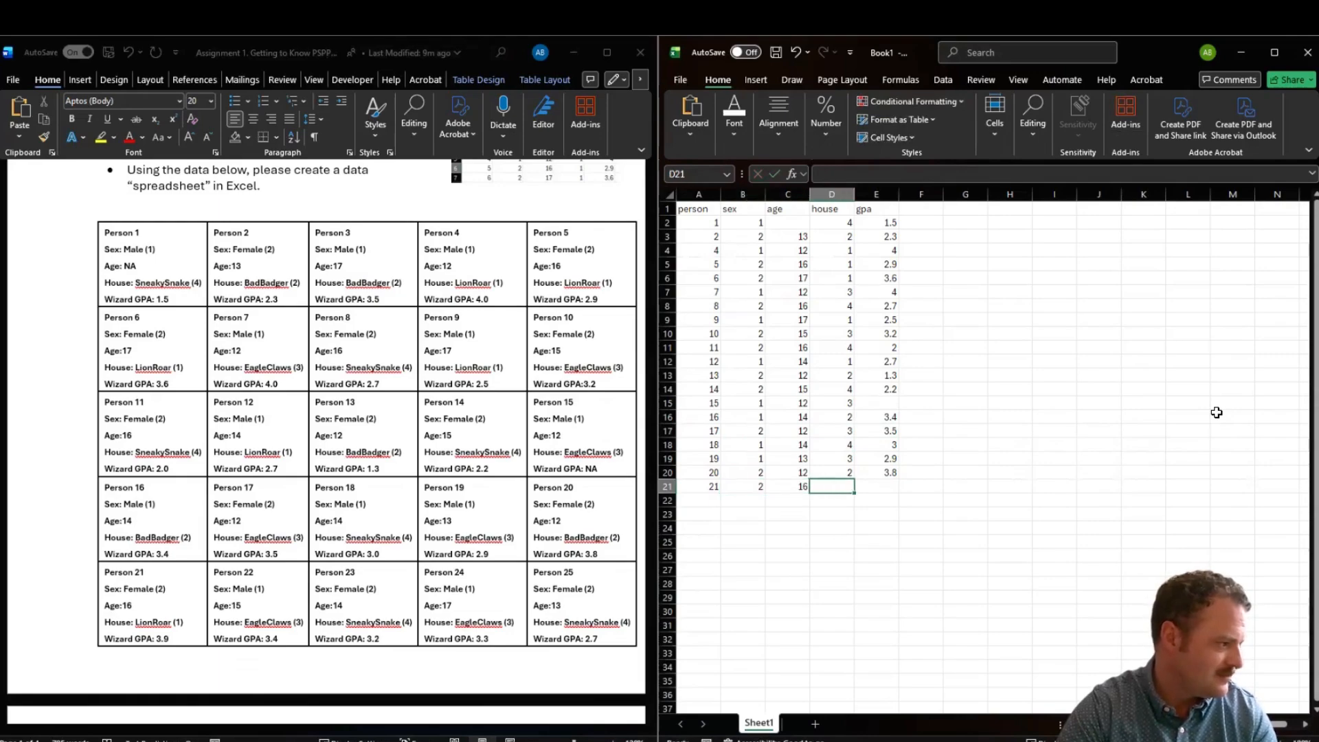
{"action": "type", "text": "1"}
{"action": "key", "text": "Tab"}
{"action": "type", "text": "3.9"}
{"action": "key", "text": "Return"}
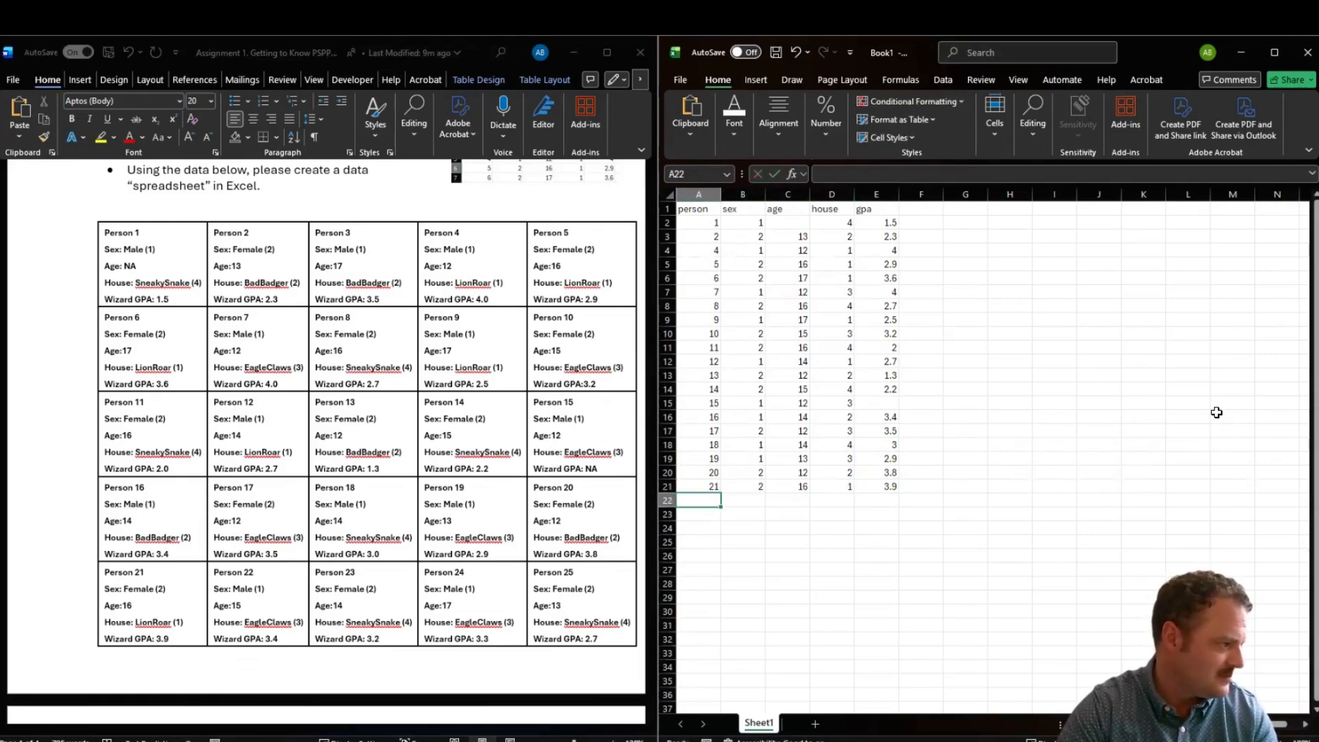
Enter person 22 in row 22 with sex 1, age 15, house 3 and gpa 3.4
{"action": "type", "text": "22"}
{"action": "key", "text": "Tab"}
{"action": "type", "text": "1"}
{"action": "key", "text": "Tab"}
{"action": "type", "text": "15"}
{"action": "key", "text": "Tab"}
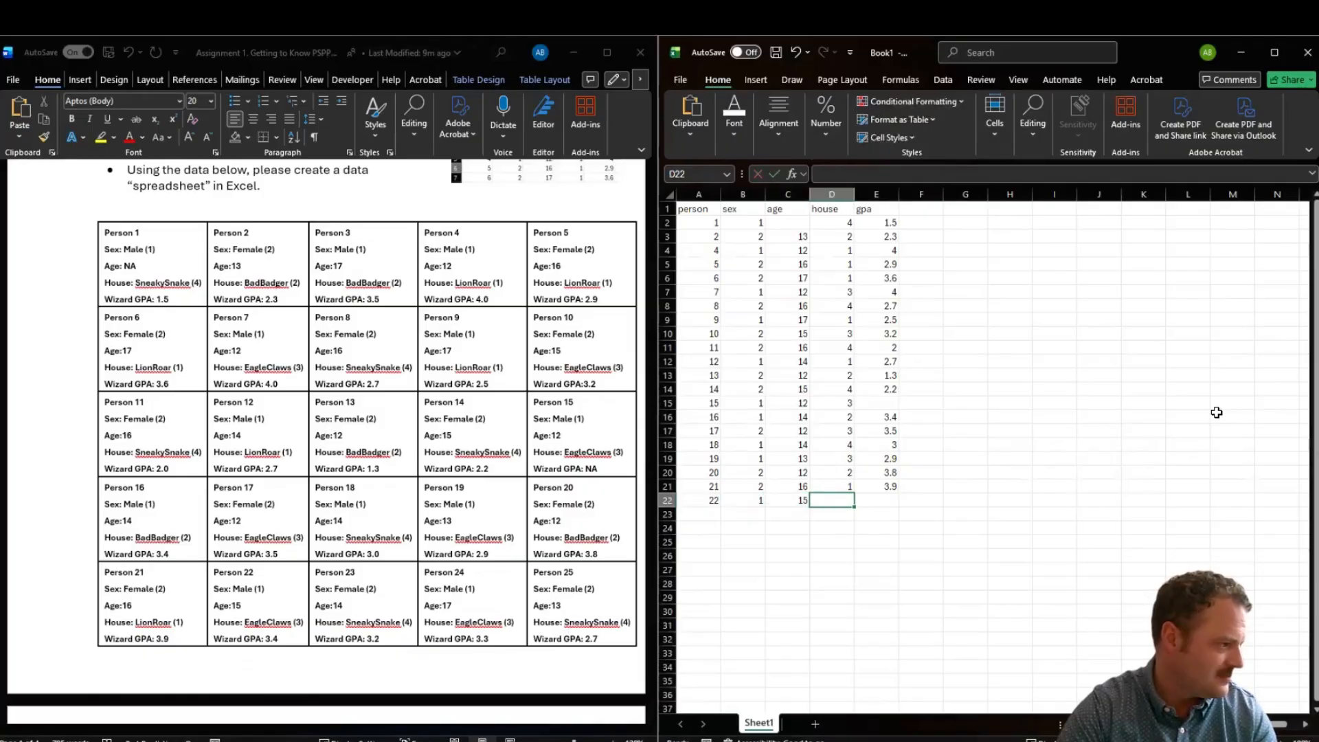
{"action": "type", "text": "3"}
{"action": "key", "text": "Tab"}
{"action": "type", "text": "."}
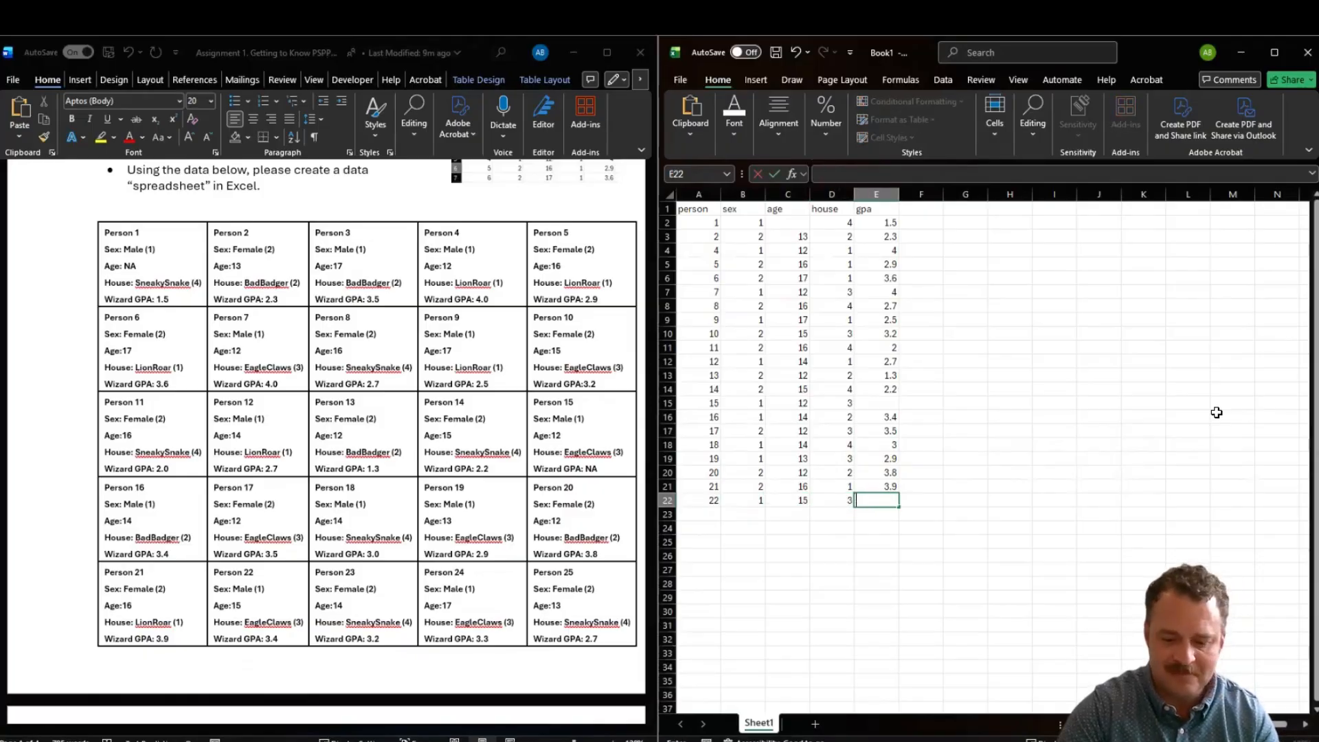
{"action": "key", "text": "Return"}
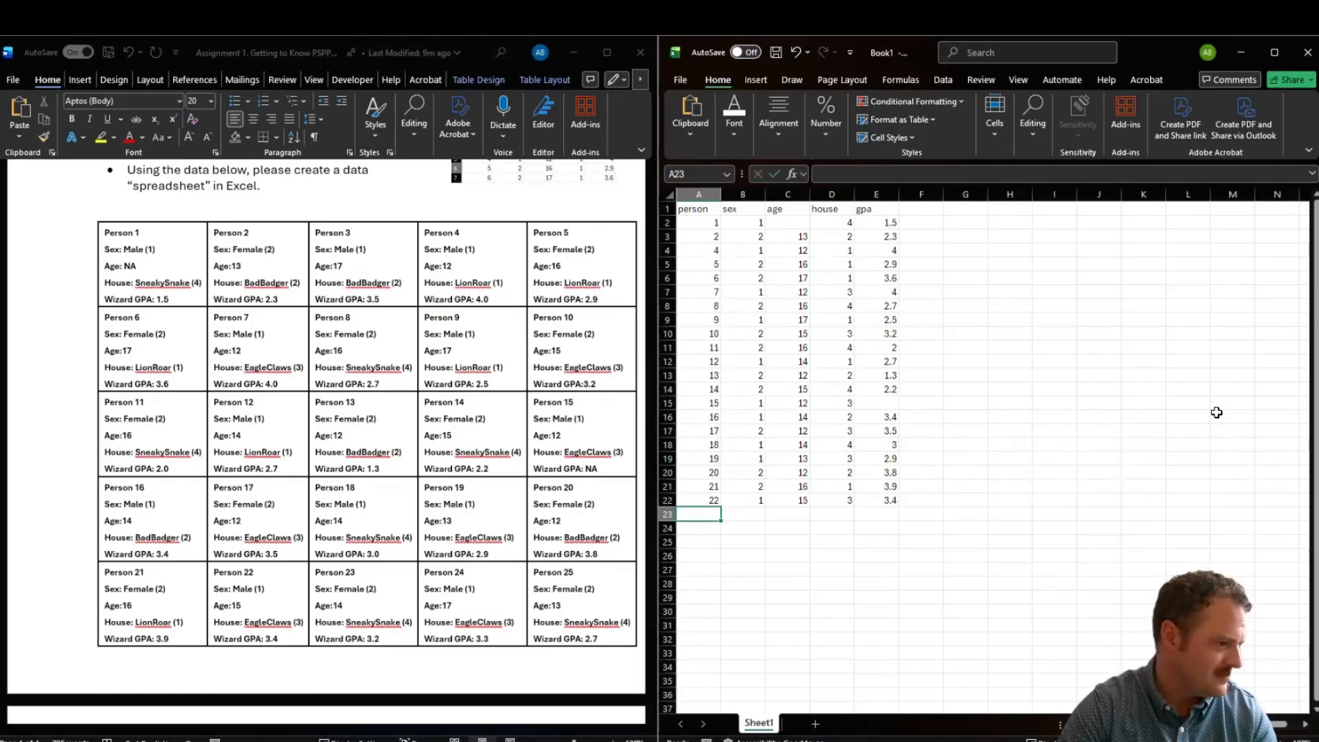
Enter person 23 in row 23 with sex 2, age 14, house 4 and gpa 3.2
{"action": "type", "text": "12"}
{"action": "key", "text": "BackSpace"}
{"action": "key", "text": "BackSpace"}
{"action": "type", "text": "2"}
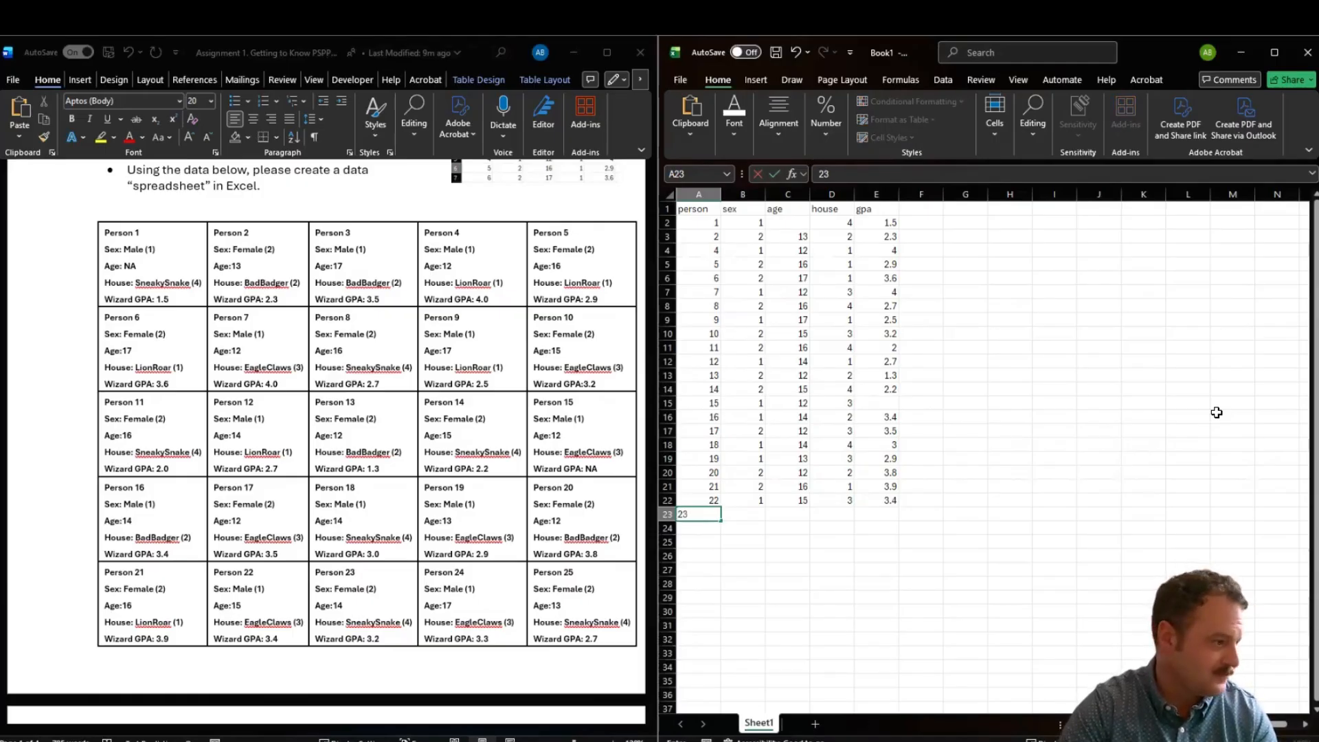
{"action": "type", "text": "3"}
{"action": "key", "text": "Tab"}
{"action": "type", "text": "2"}
{"action": "key", "text": "Tab"}
{"action": "type", "text": "10"}
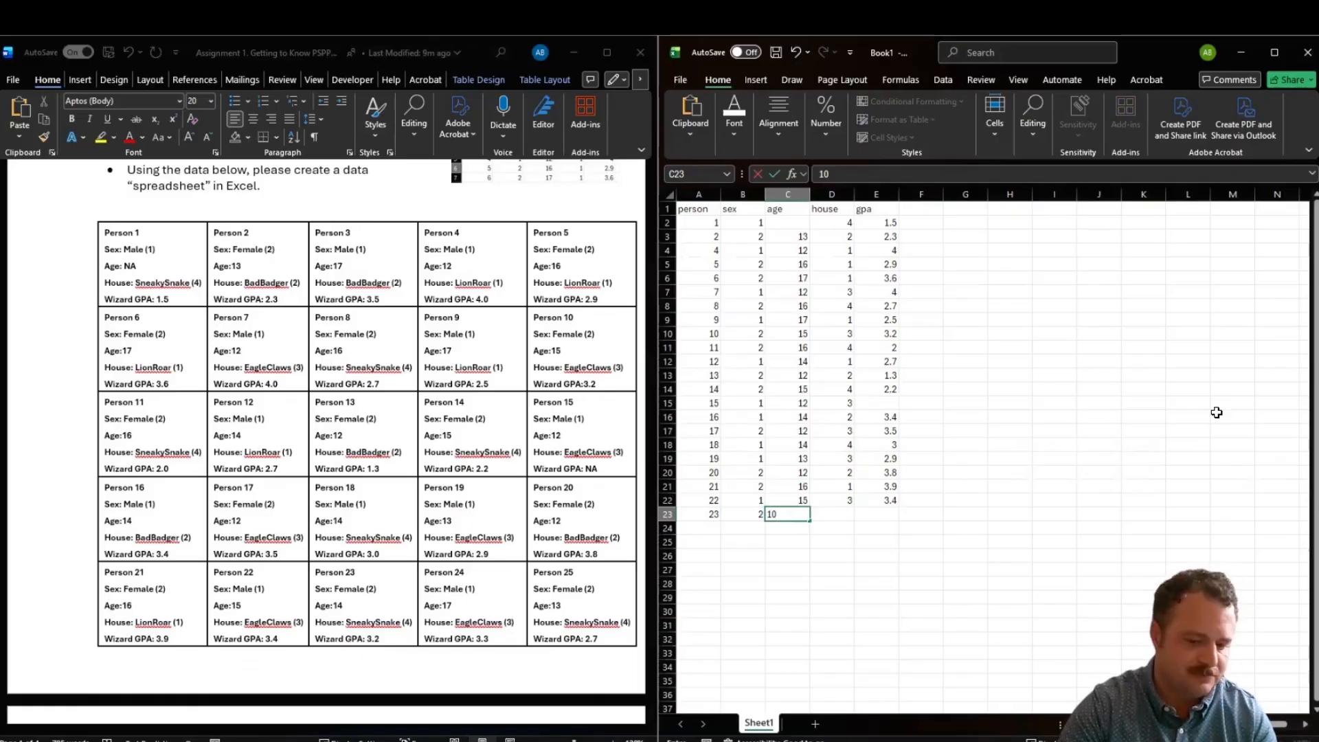
{"action": "type", "text": "4"}
{"action": "key", "text": "Tab"}
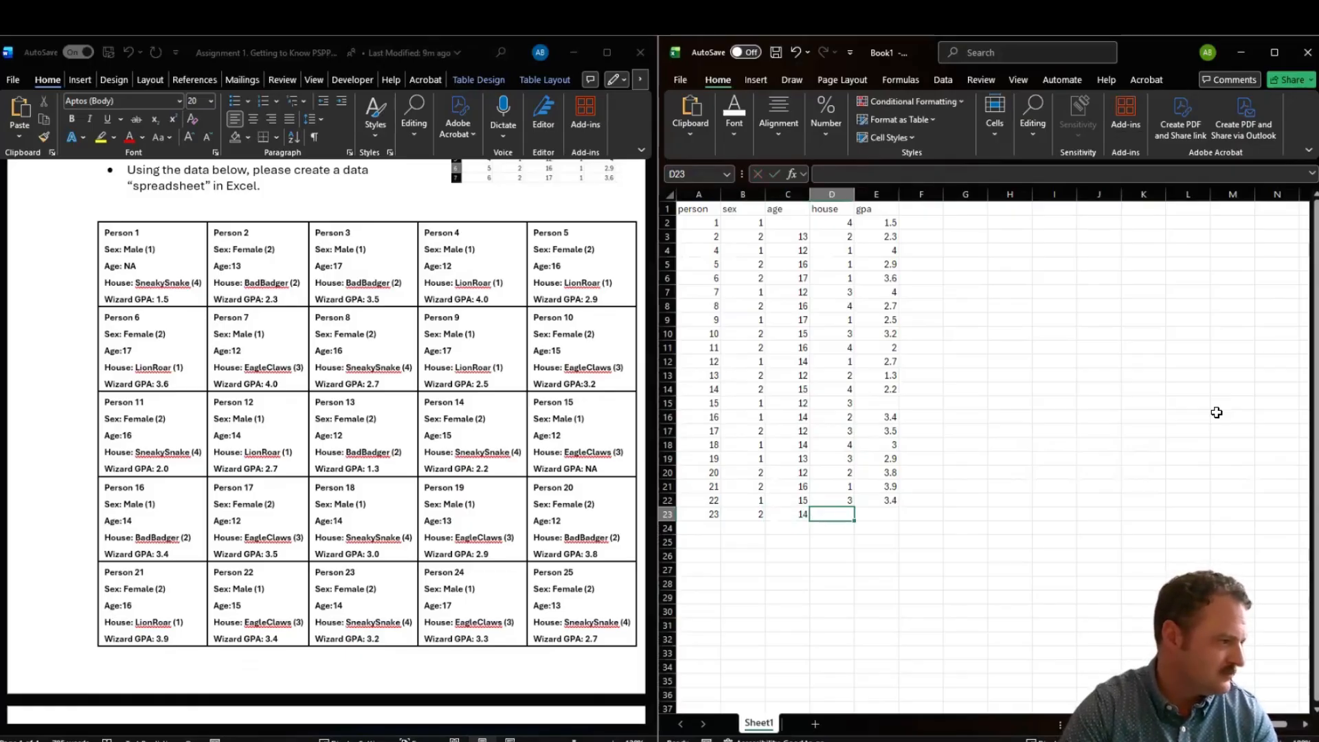
{"action": "type", "text": "4"}
{"action": "key", "text": "Tab"}
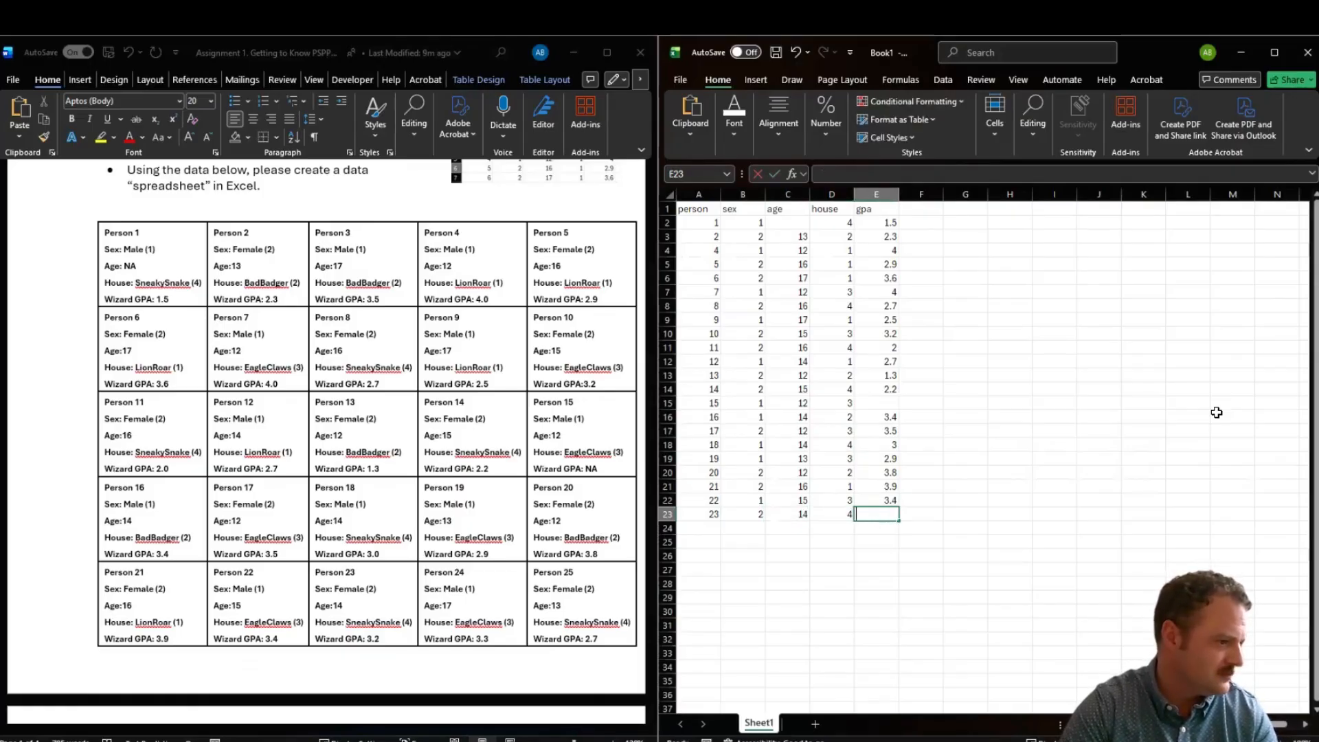
{"action": "type", "text": "3.2"}
{"action": "key", "text": "Return"}
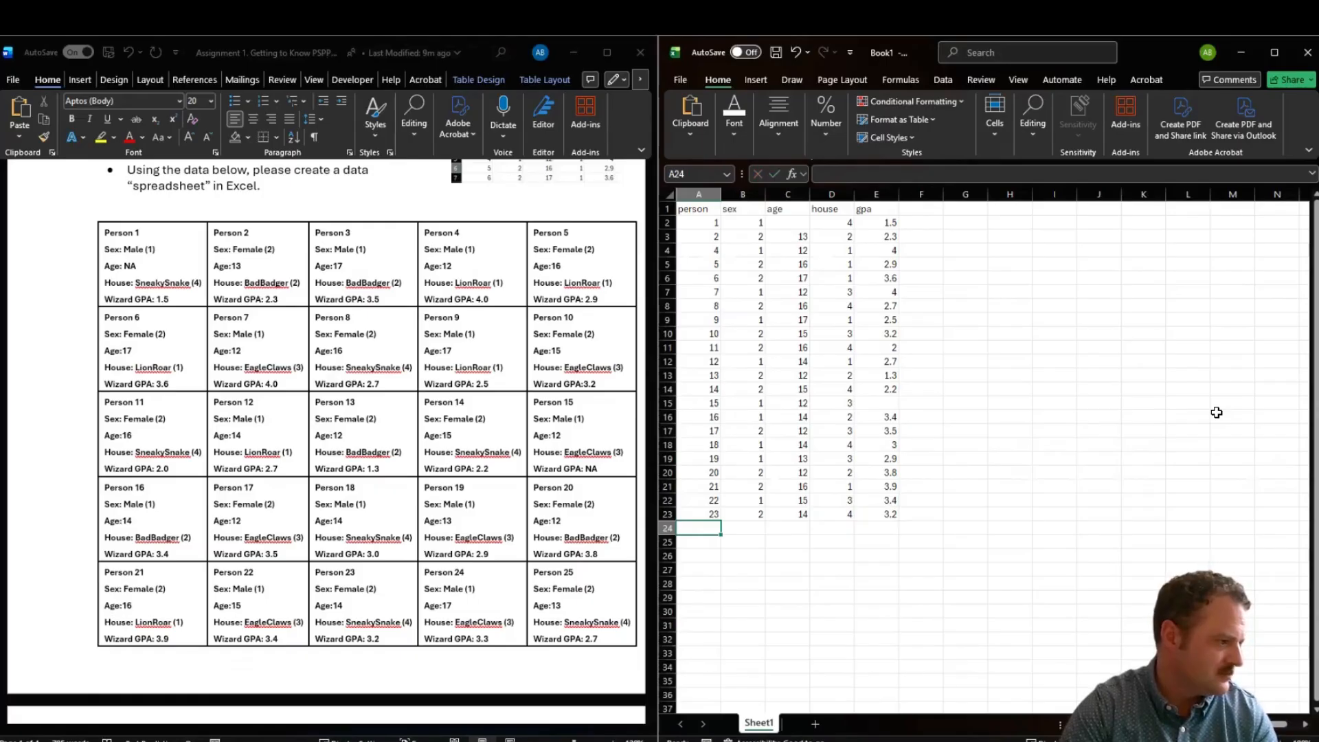
Enter person 24 in row 24 with sex 1, age 17, house 3 and gpa 3.3
{"action": "type", "text": "24"}
{"action": "key", "text": "Tab"}
{"action": "type", "text": "1"}
{"action": "key", "text": "Tab"}
{"action": "type", "text": "17"}
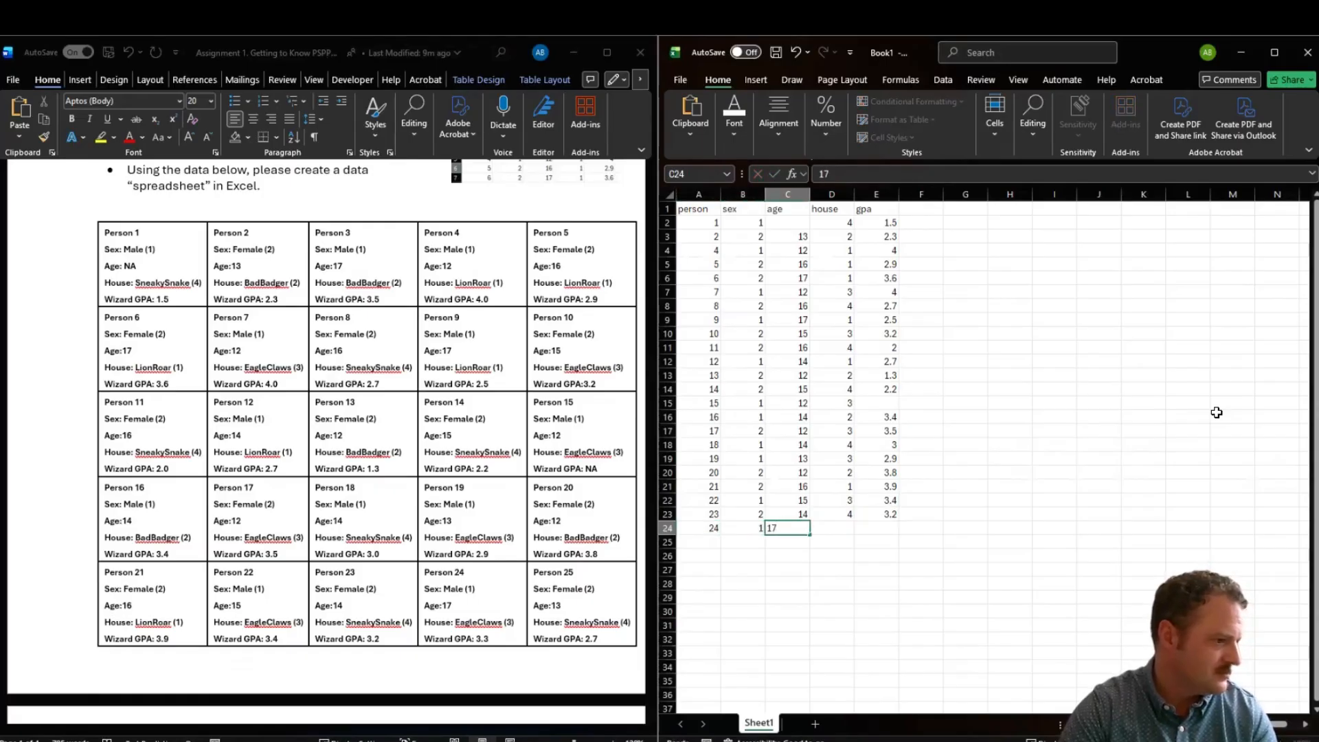
{"action": "key", "text": "Tab"}
{"action": "type", "text": "3"}
{"action": "key", "text": "Tab"}
{"action": "type", "text": "3.3"}
{"action": "key", "text": "Return"}
Enter person 25 in row 25 with sex 2, age 13, house 4 and gpa 2.7
{"action": "type", "text": "2"}
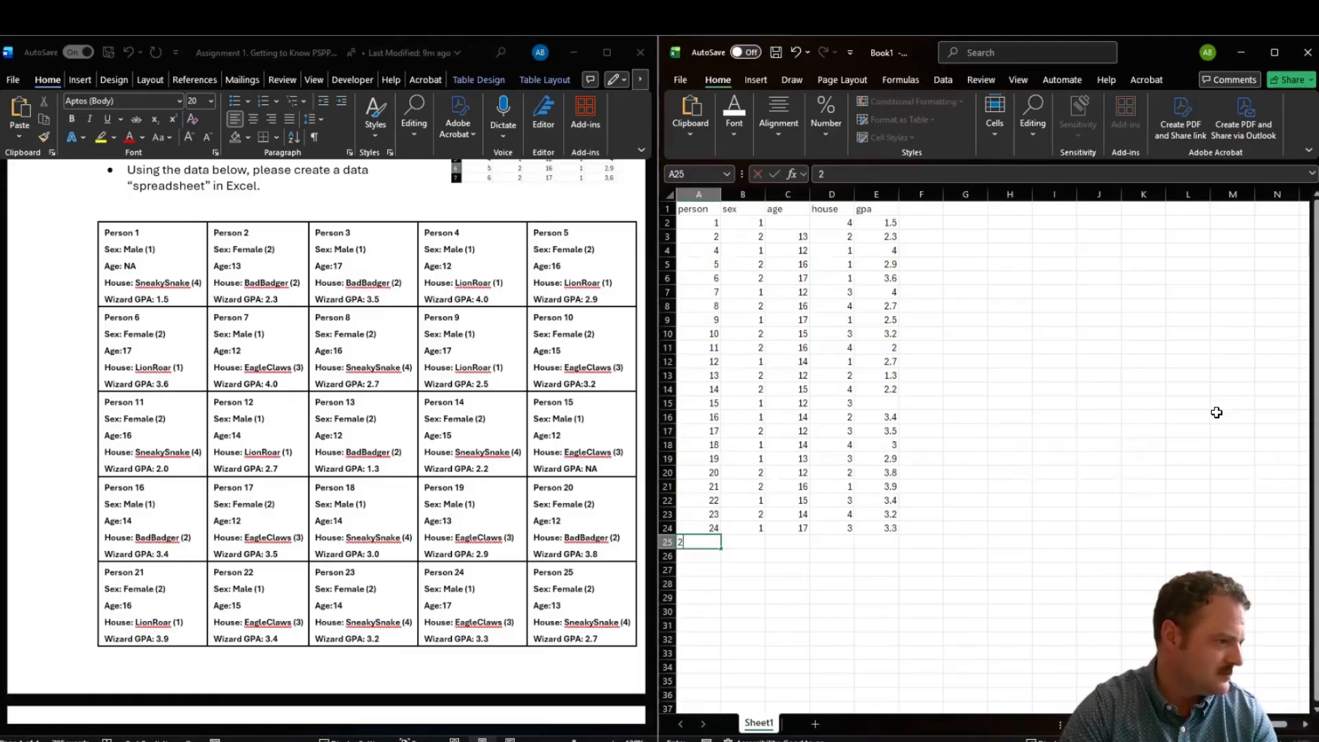
{"action": "type", "text": "5"}
{"action": "key", "text": "Tab"}
{"action": "type", "text": "2"}
{"action": "key", "text": "Tab"}
{"action": "type", "text": "1"}
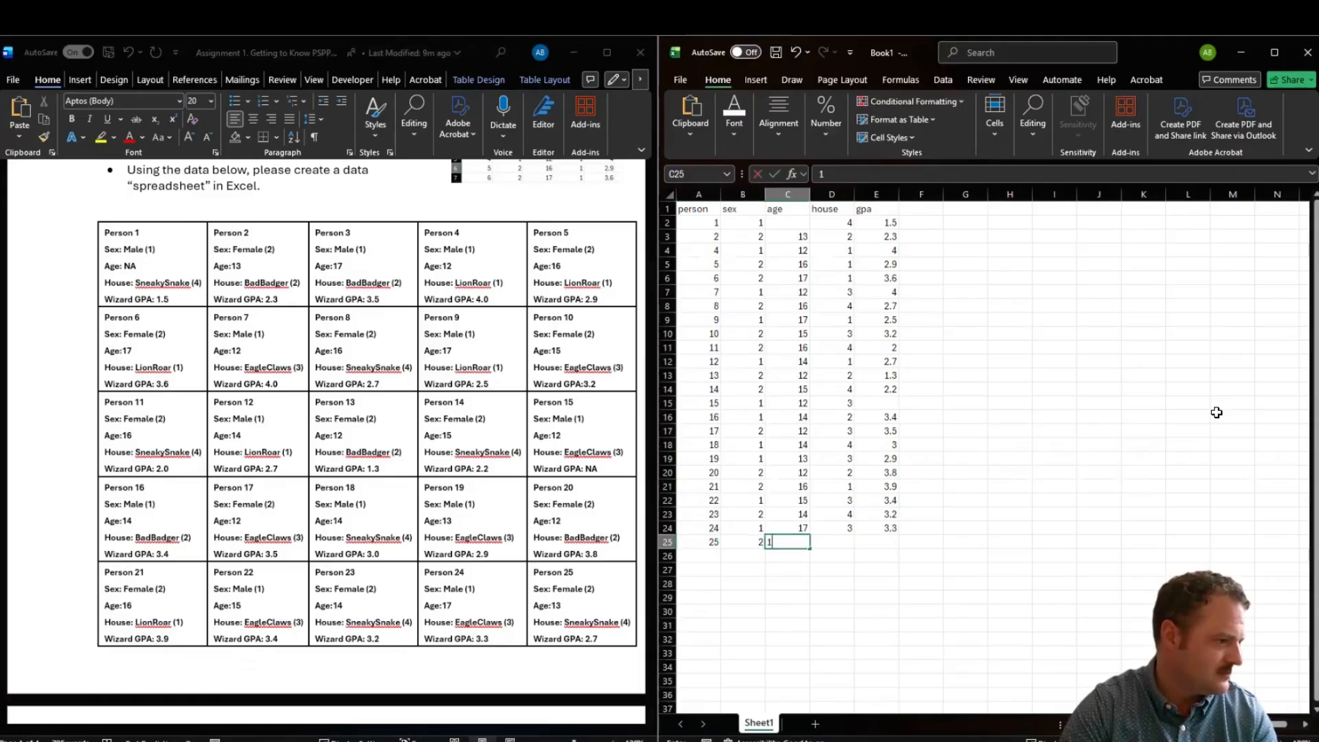
{"action": "type", "text": "3"}
{"action": "key", "text": "Tab"}
{"action": "type", "text": "4"}
{"action": "key", "text": "Tab"}
{"action": "type", "text": "2.9"}
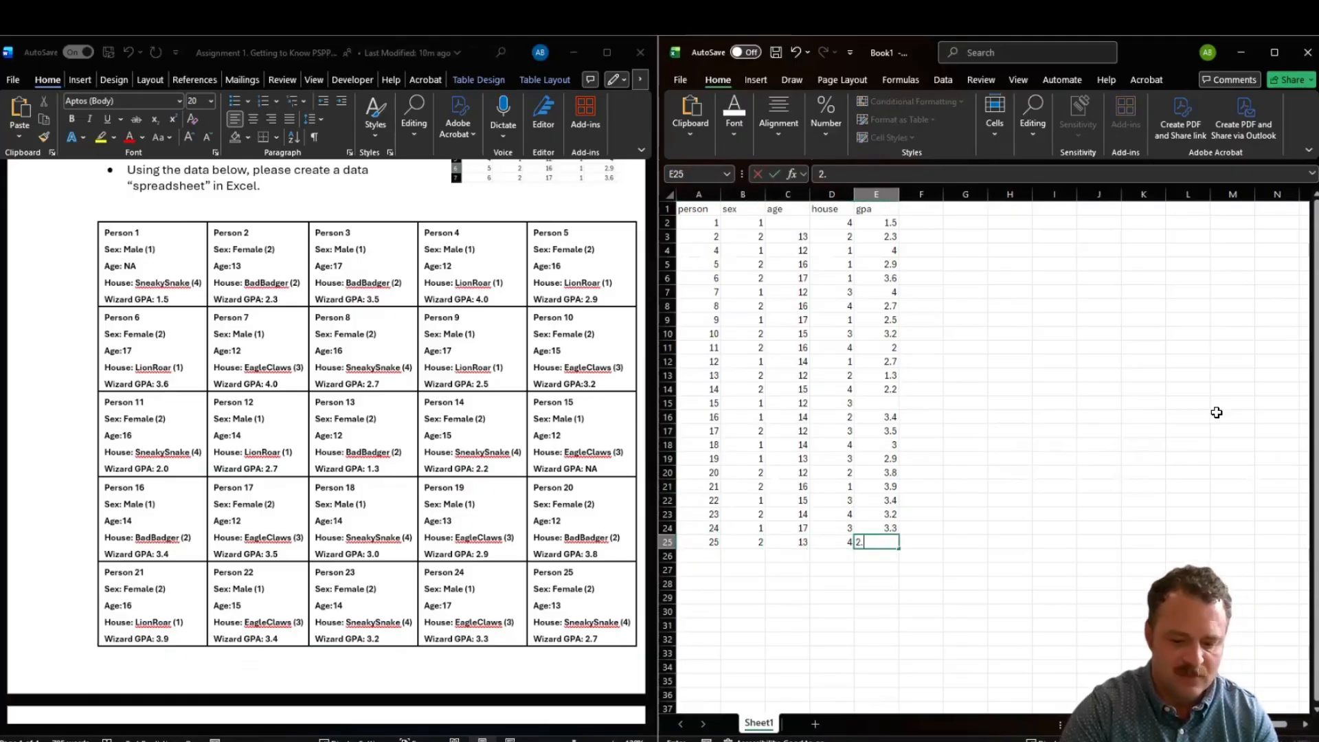
{"action": "left_click", "coordinate": [969, 405]}
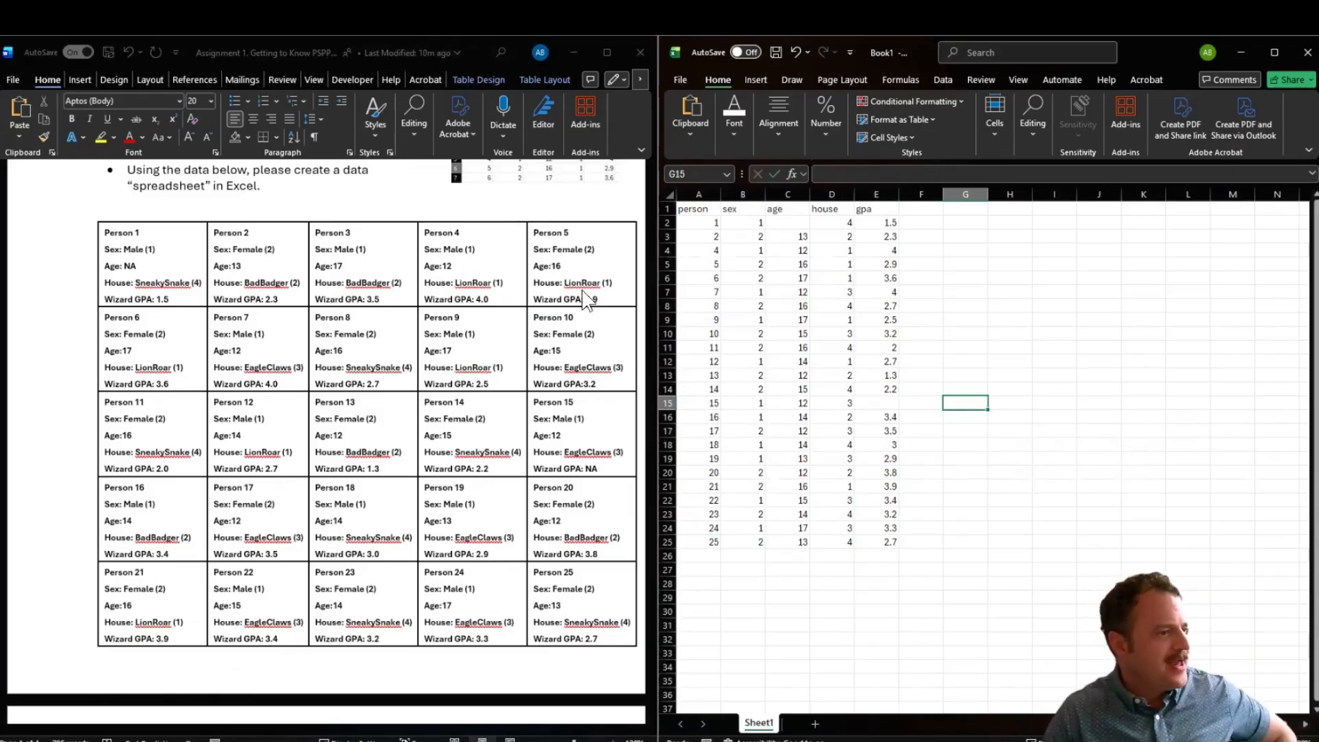
{"action": "left_click", "coordinate": [939, 446]}
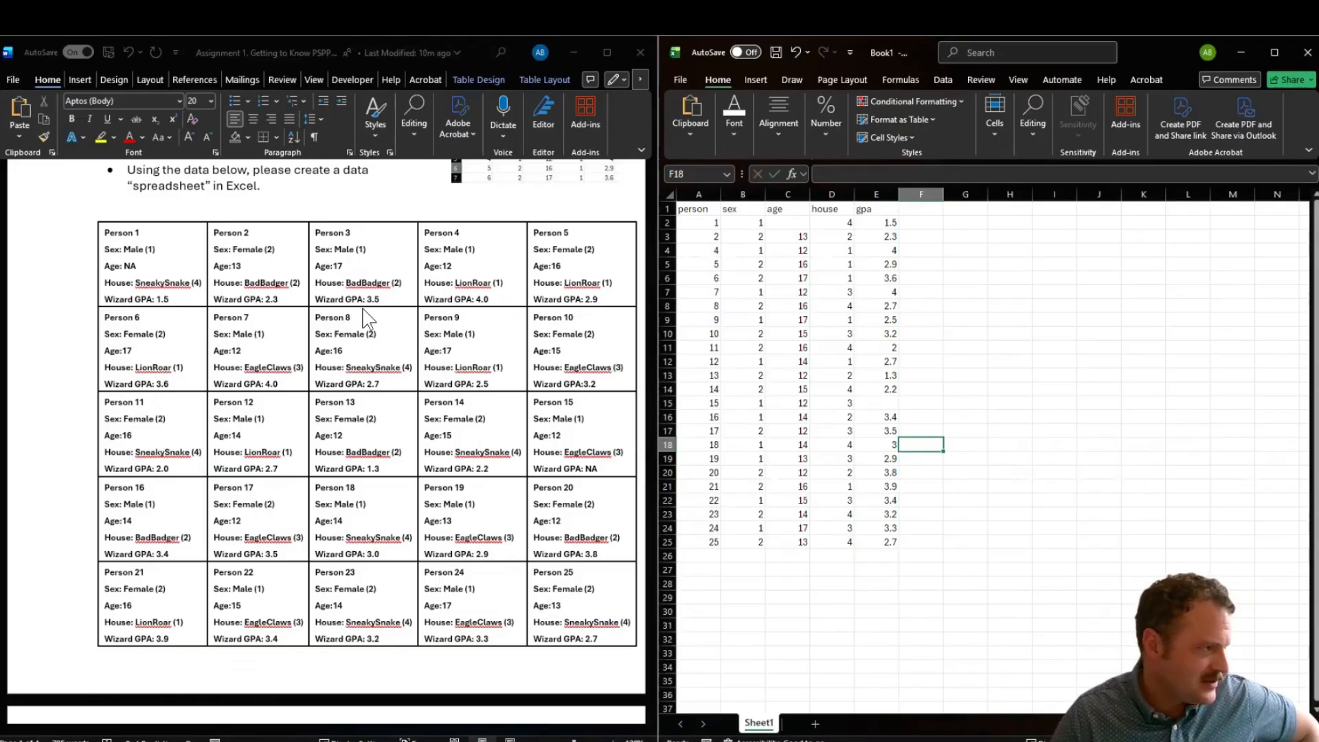
Insert a blank row at row 4, between persons 2 and 4, for the missing person 3
{"action": "left_click", "coordinate": [667, 250]}
{"action": "right_click", "coordinate": [670, 250]}
{"action": "left_click", "coordinate": [718, 389]}
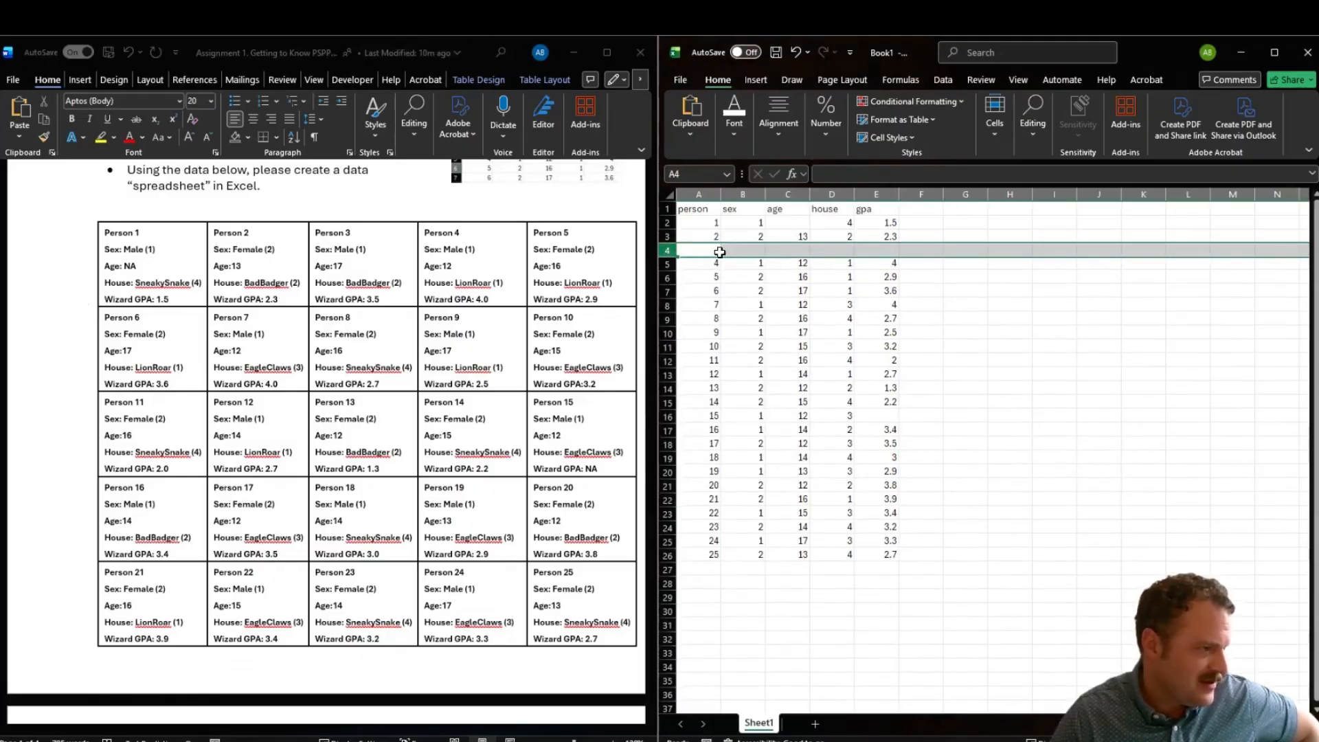
Enter person 3 in row 4 with sex 1, age 17, house 2 and gpa 3.5
{"action": "type", "text": "3"}
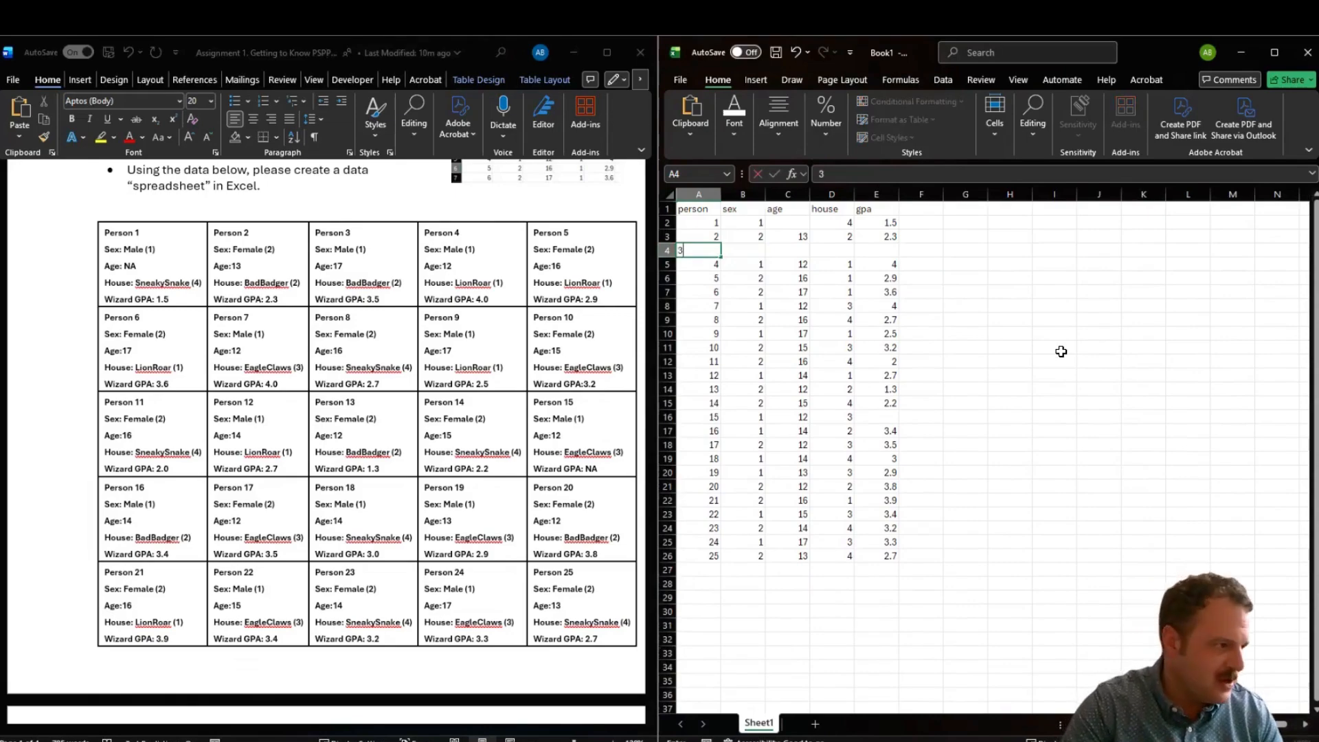
{"action": "key", "text": "Tab"}
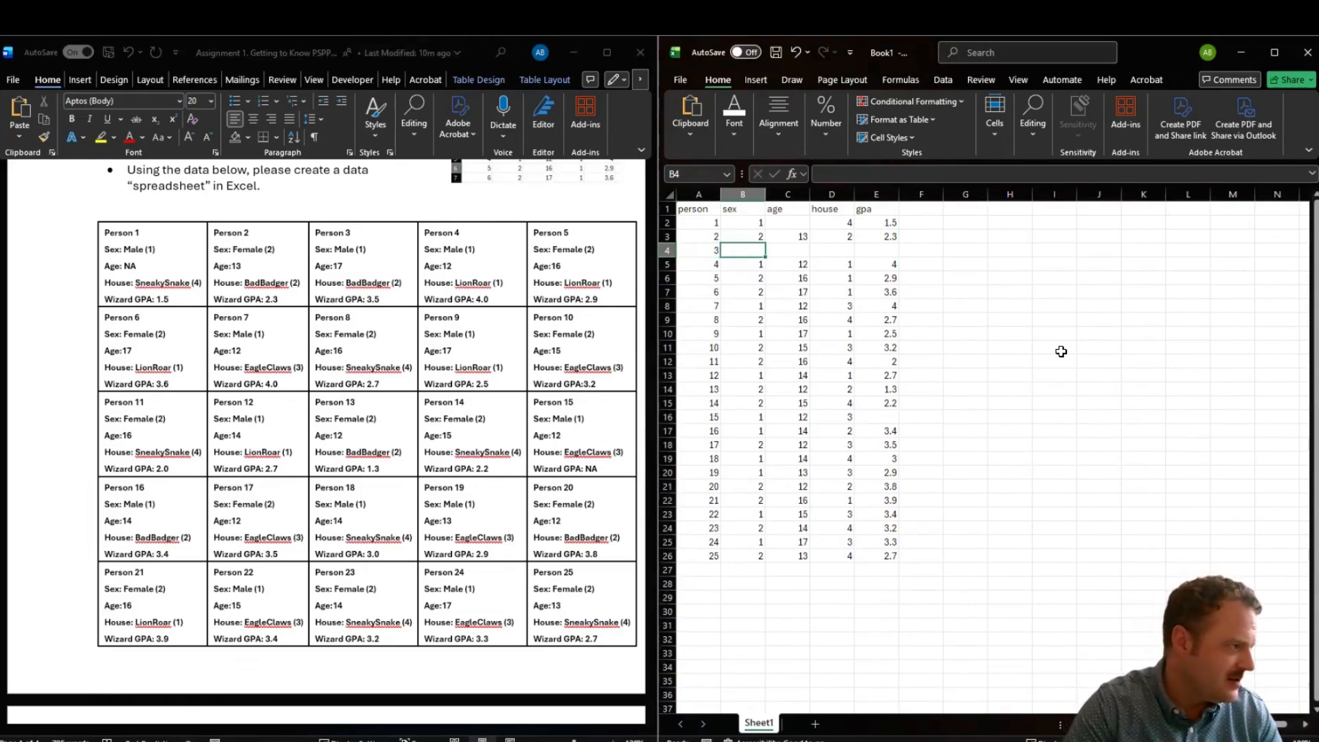
{"action": "type", "text": "1"}
{"action": "key", "text": "Tab"}
{"action": "type", "text": "17"}
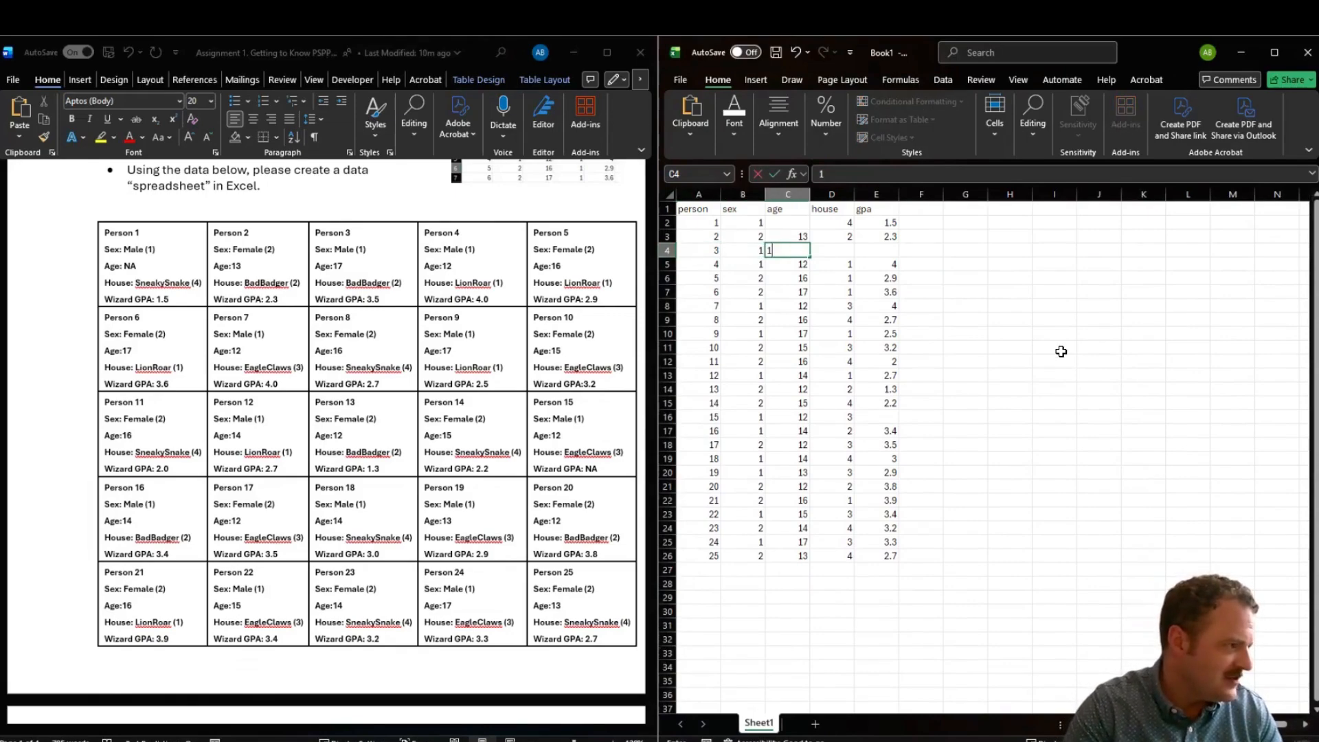
{"action": "key", "text": "Tab"}
{"action": "type", "text": "2"}
{"action": "key", "text": "Tab"}
{"action": "type", "text": "3."}
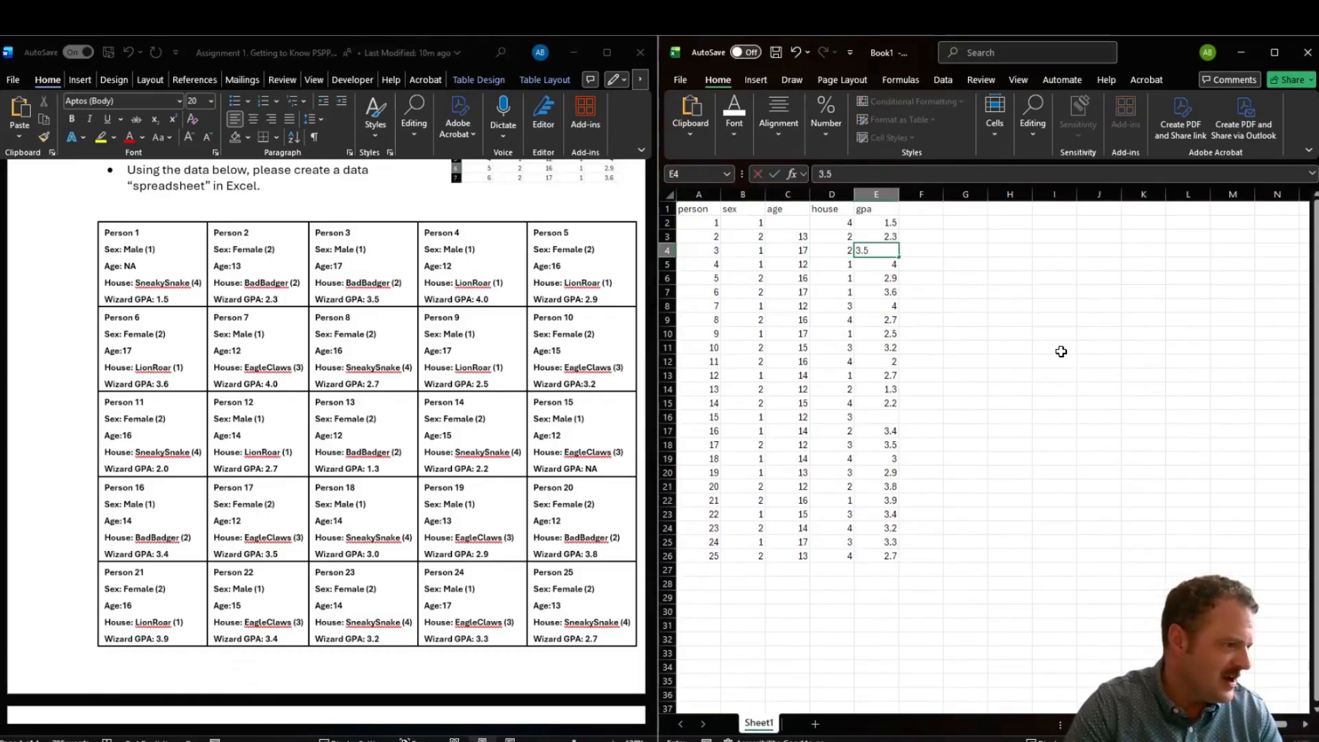
{"action": "left_click_drag", "start_coordinate": [1047, 421], "coordinate": [1048, 431]}
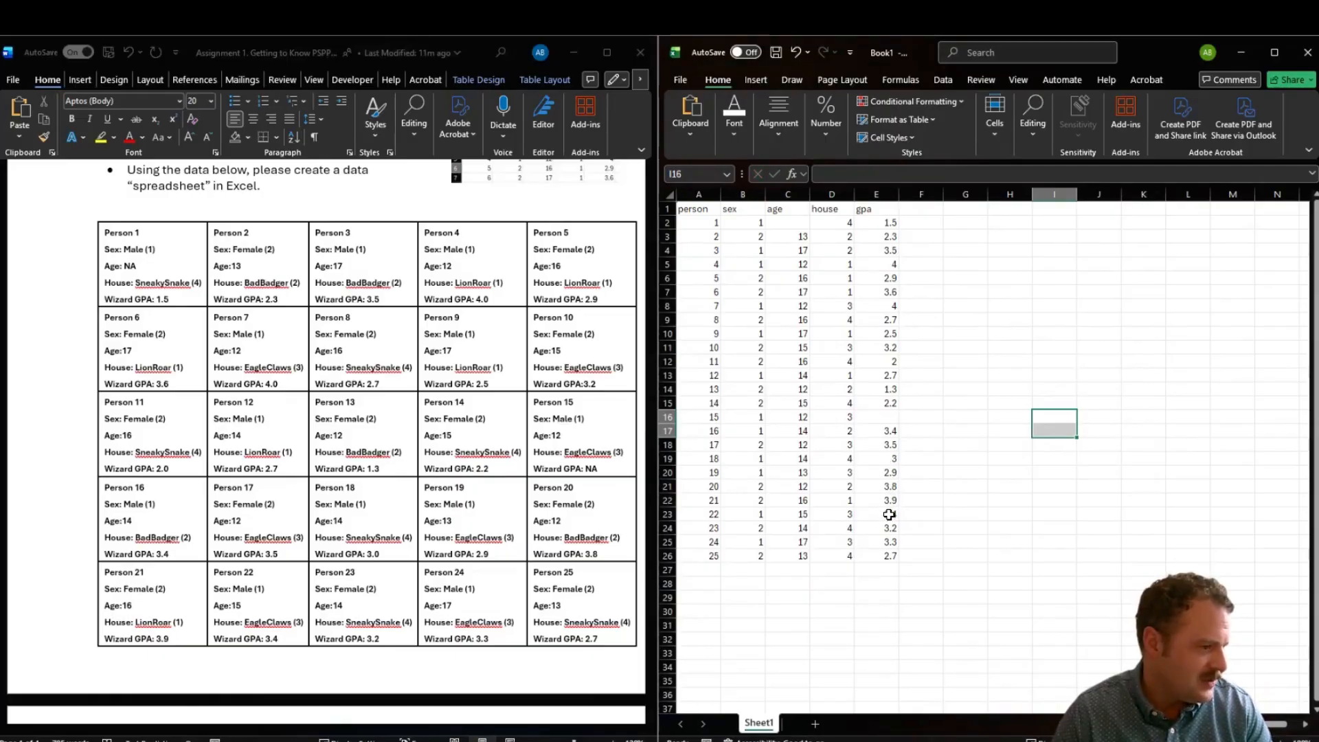
{"action": "left_click", "coordinate": [892, 558]}
{"action": "left_click_drag", "start_coordinate": [874, 474], "coordinate": [883, 221]}
{"action": "left_click", "coordinate": [1089, 373]}
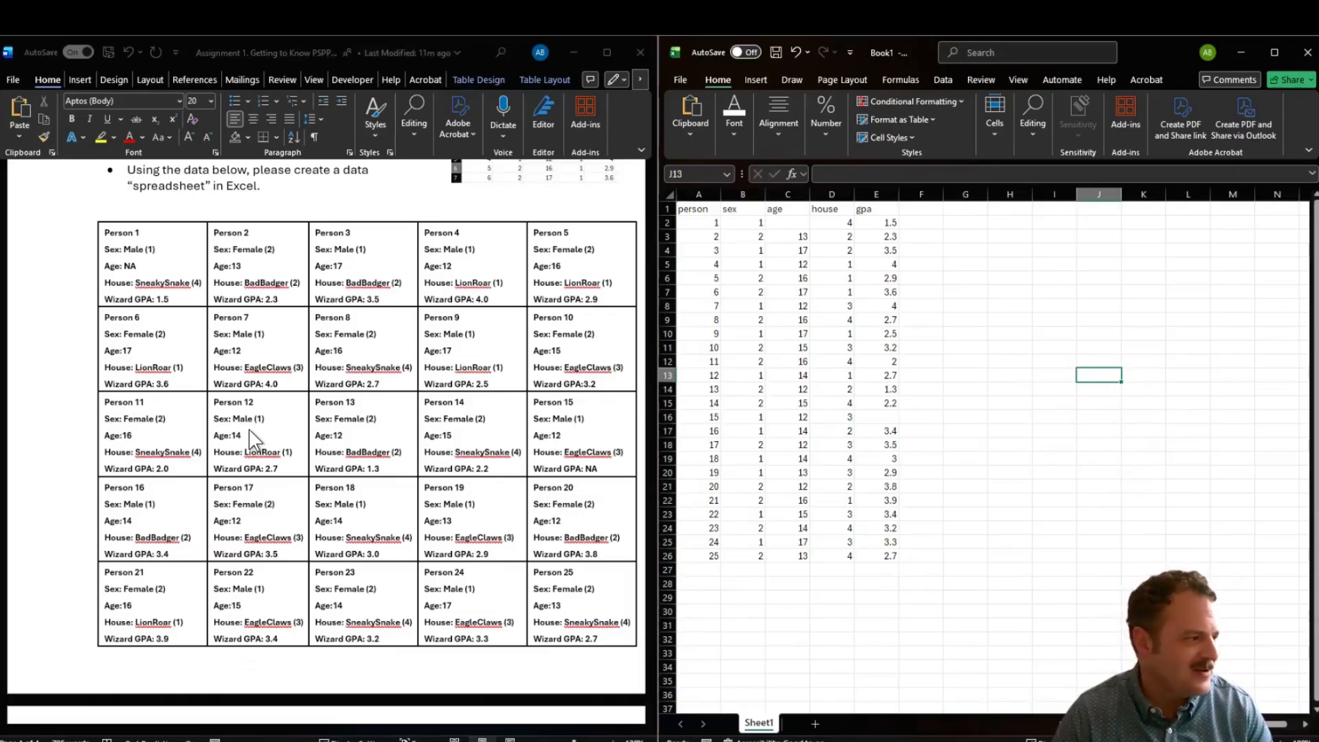
Start saving the workbook under a new name and choose the Desktop folder as its location
{"action": "scroll", "coordinate": [250, 440], "scroll_direction": "down", "scroll_amount": 7}
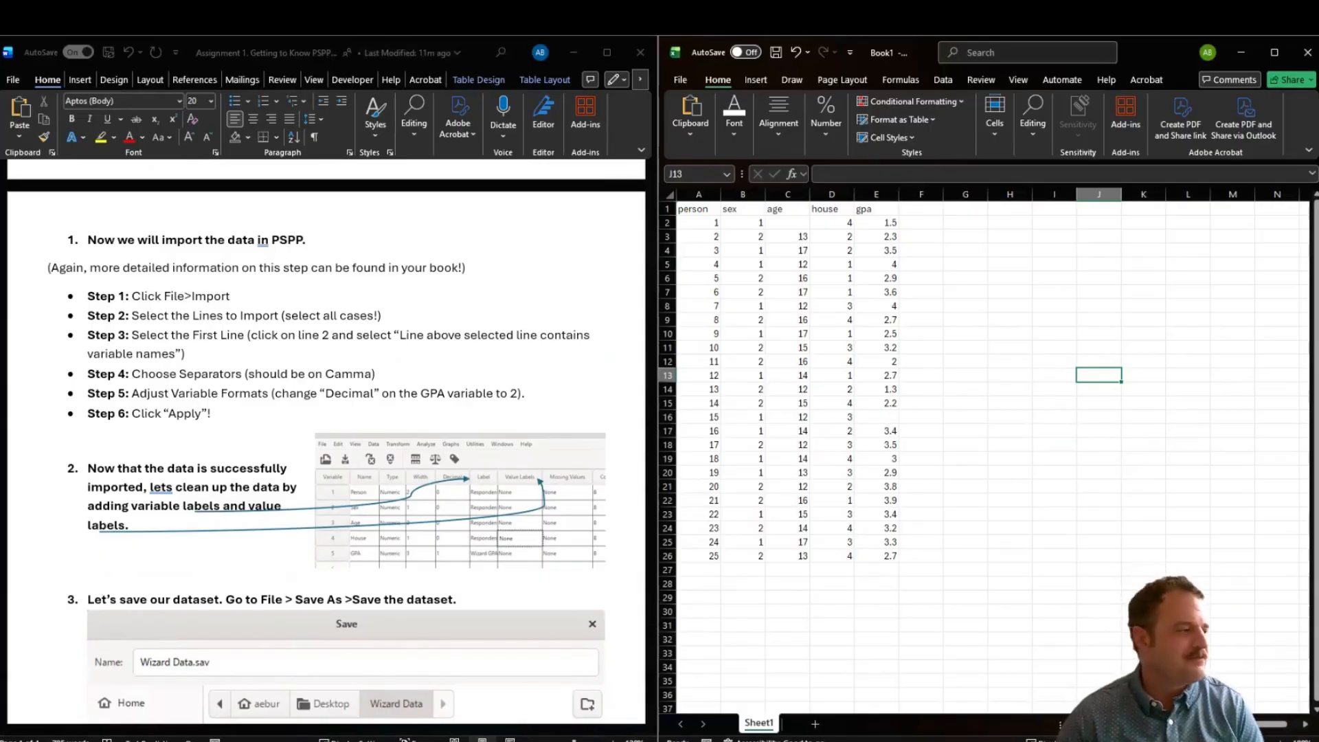
{"action": "left_click", "coordinate": [924, 278]}
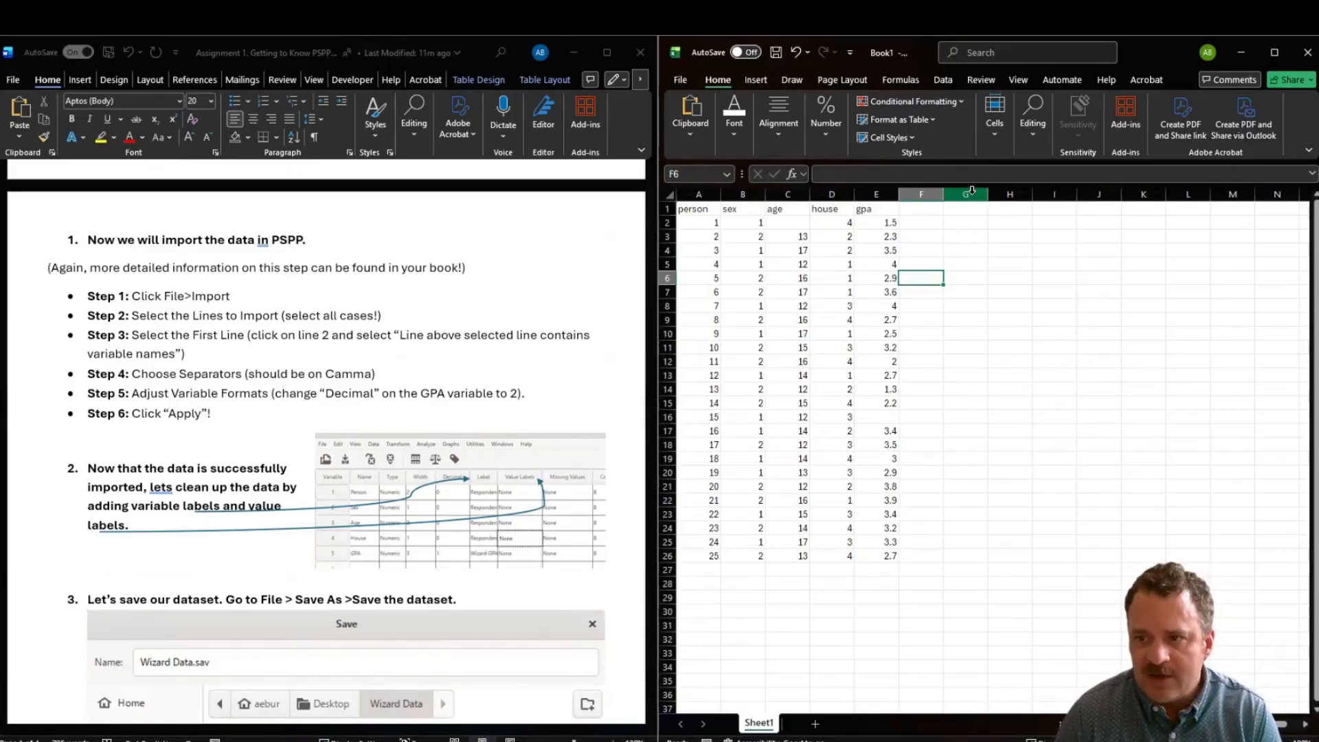
{"action": "left_click", "coordinate": [682, 77]}
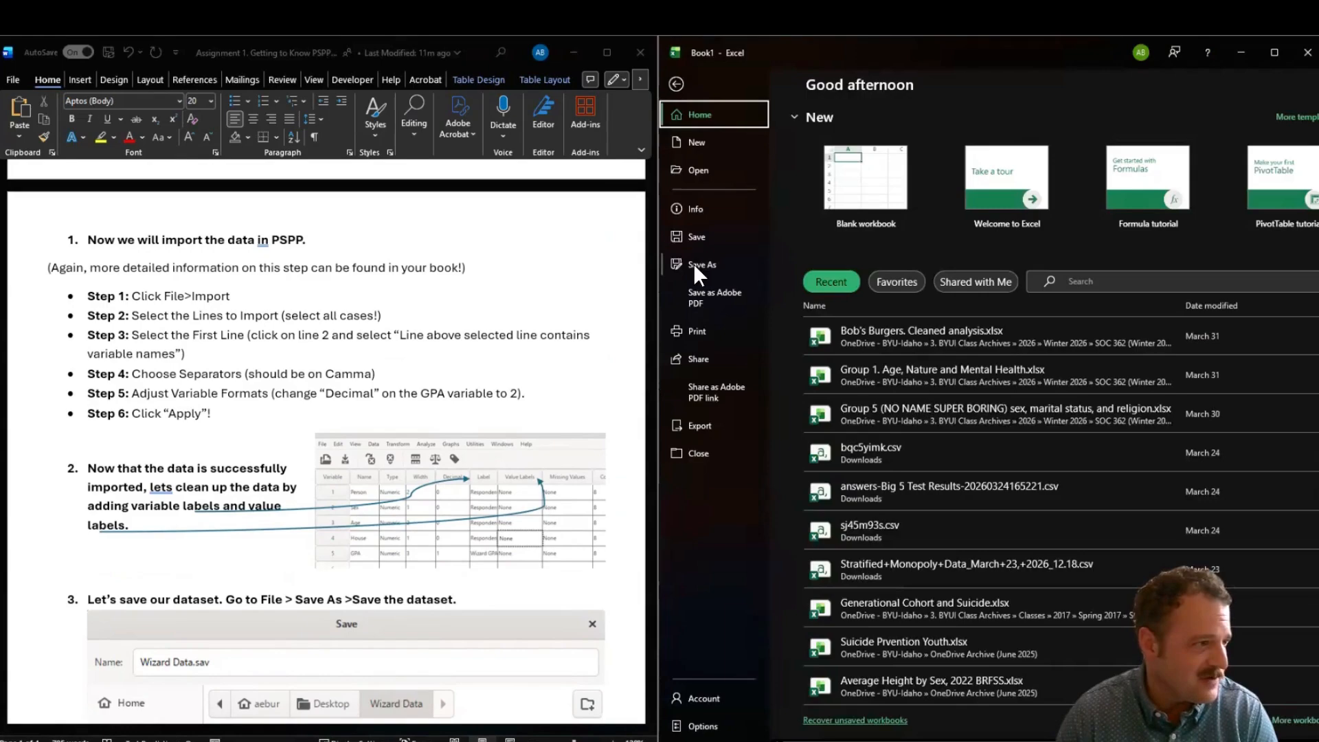
{"action": "left_click", "coordinate": [696, 265]}
{"action": "left_click", "coordinate": [847, 641]}
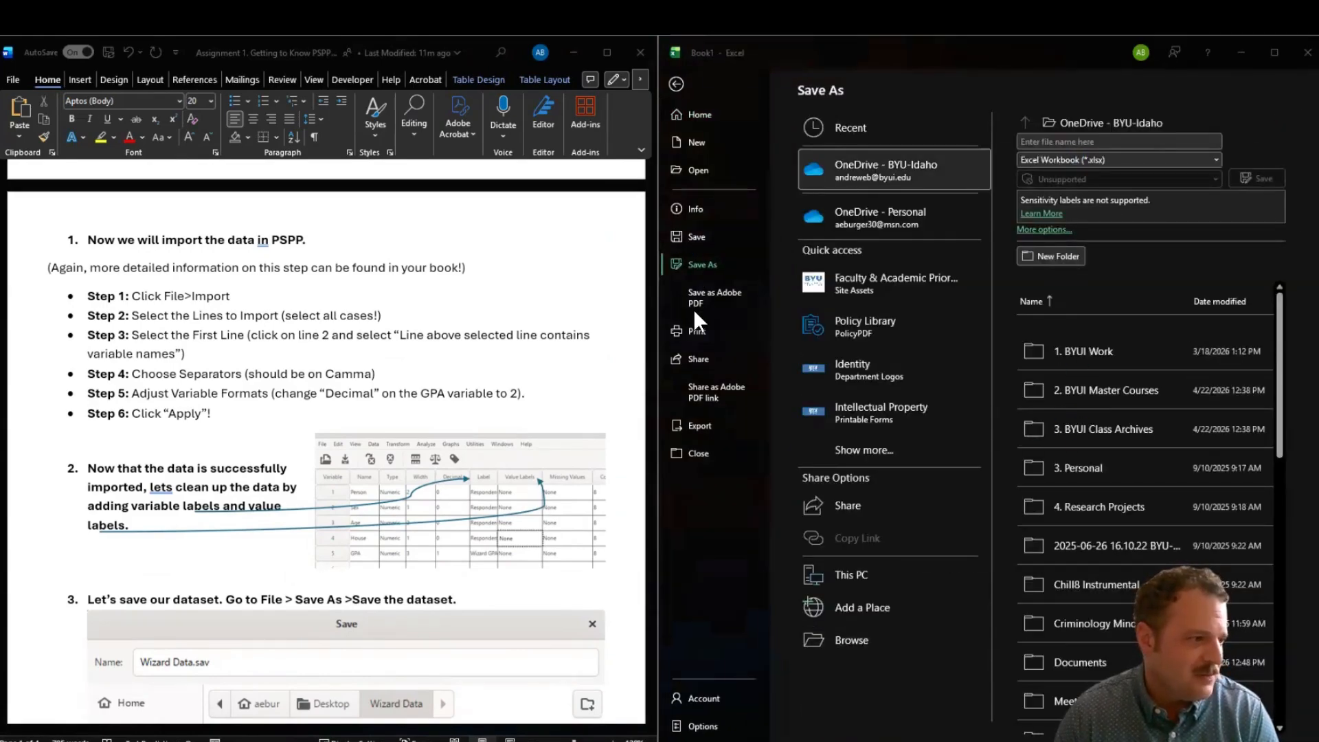
{"action": "scroll", "coordinate": [739, 163], "scroll_direction": "up", "scroll_amount": 5}
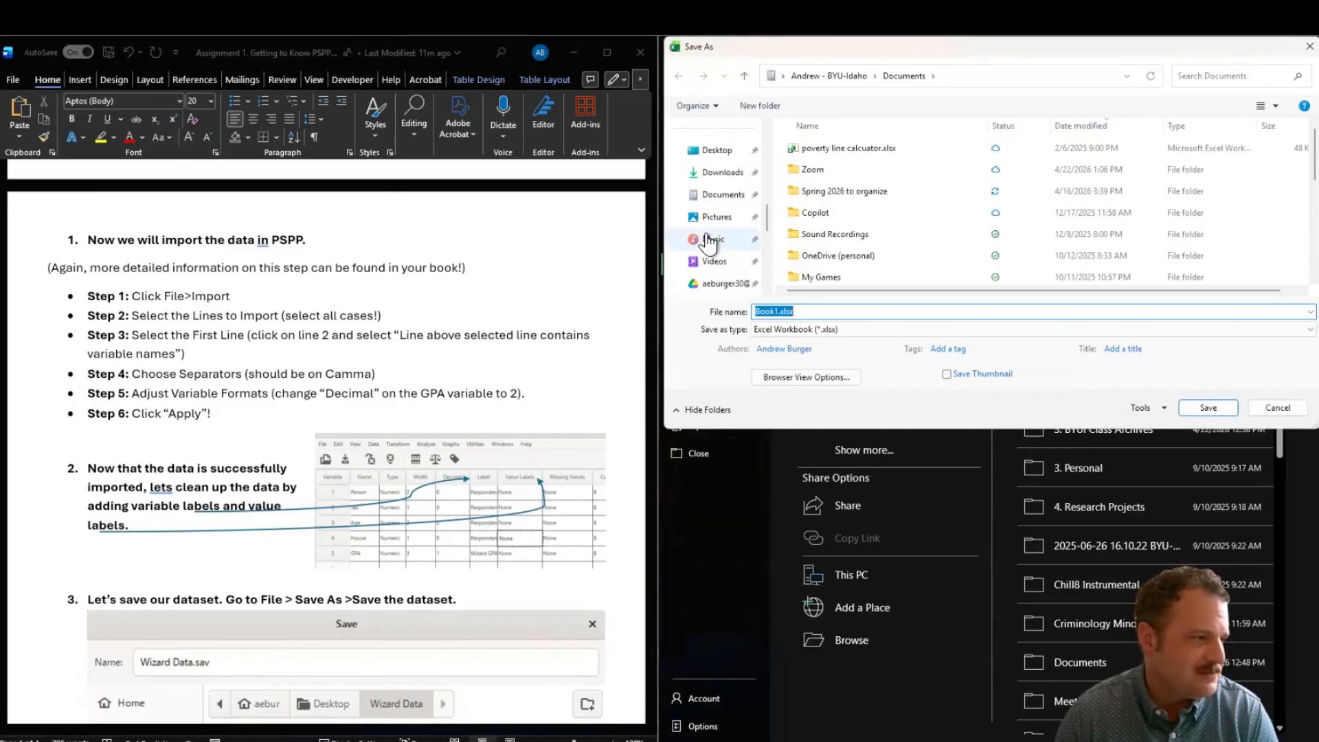
{"action": "left_click", "coordinate": [725, 152]}
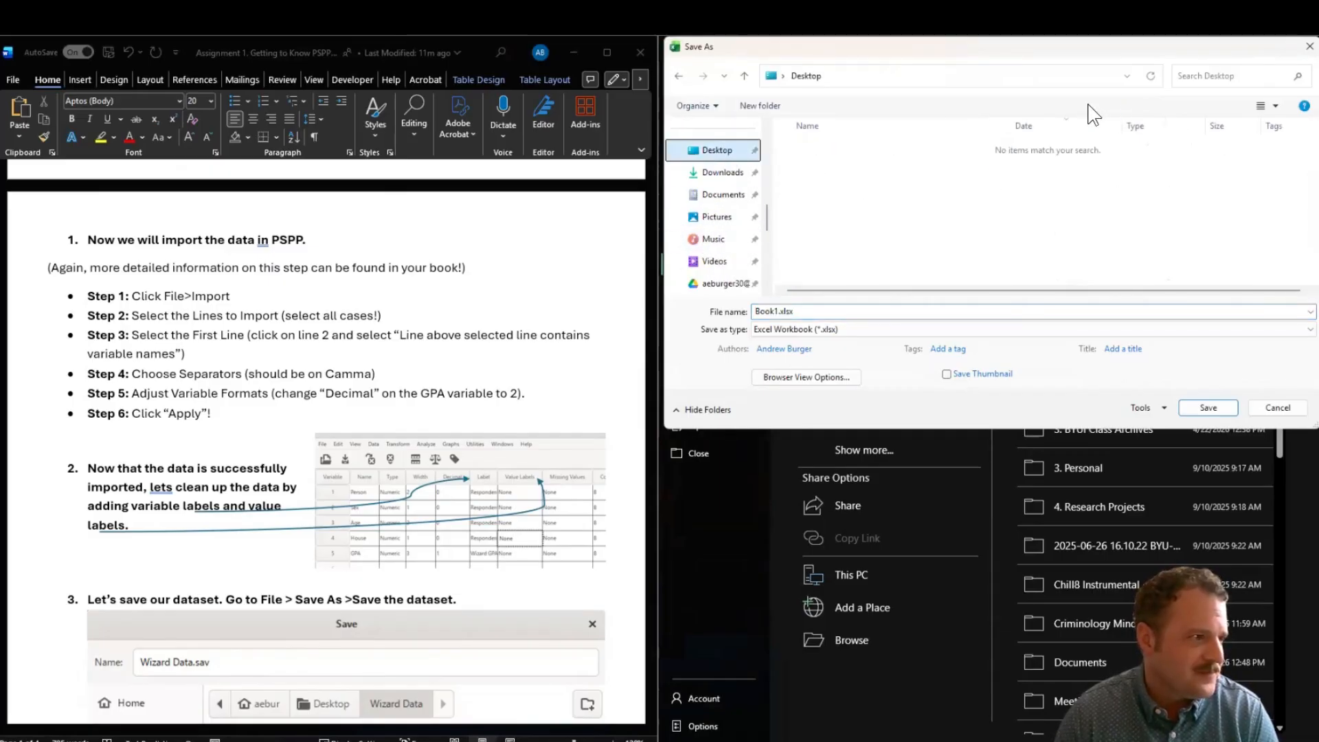
Name the file wizard data, set its type to CSV (Comma delimited) and save it
{"action": "left_click", "coordinate": [805, 312]}
{"action": "type", "text": "wiz"}
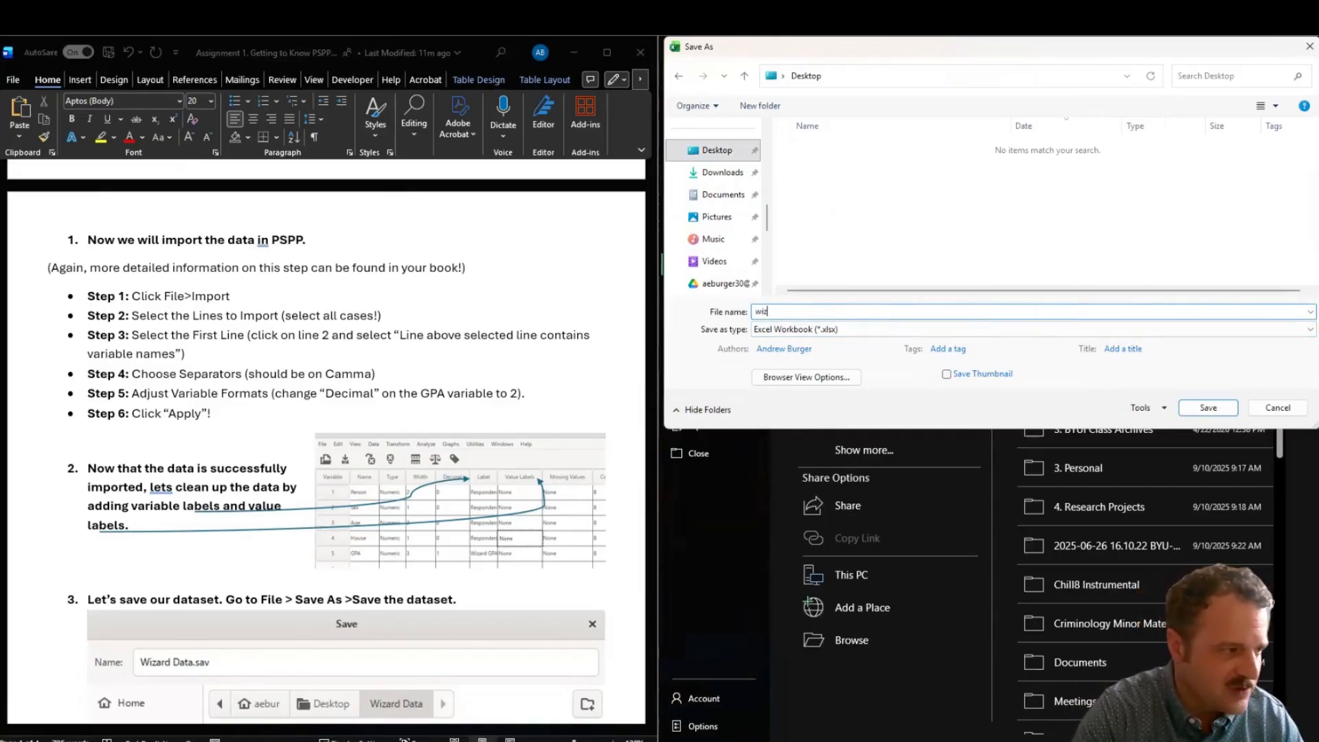
{"action": "type", "text": "ard data"}
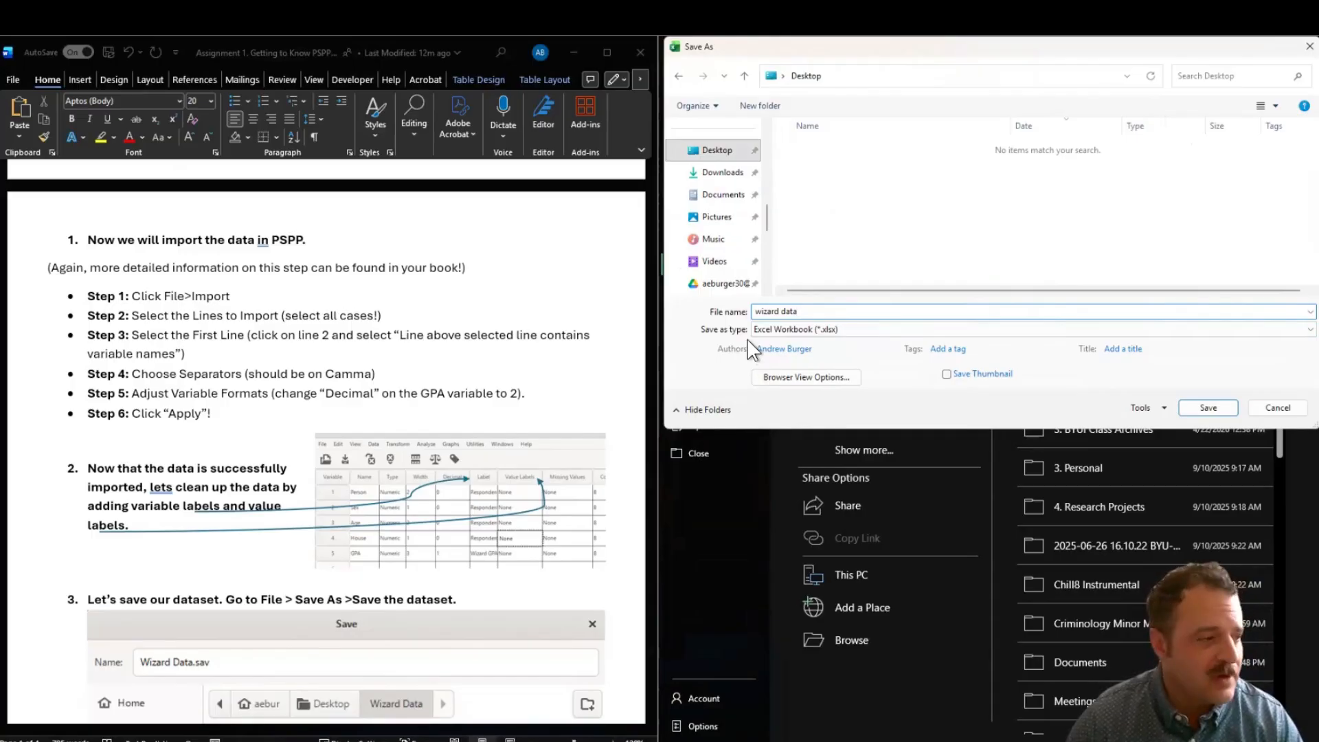
{"action": "left_click", "coordinate": [766, 329]}
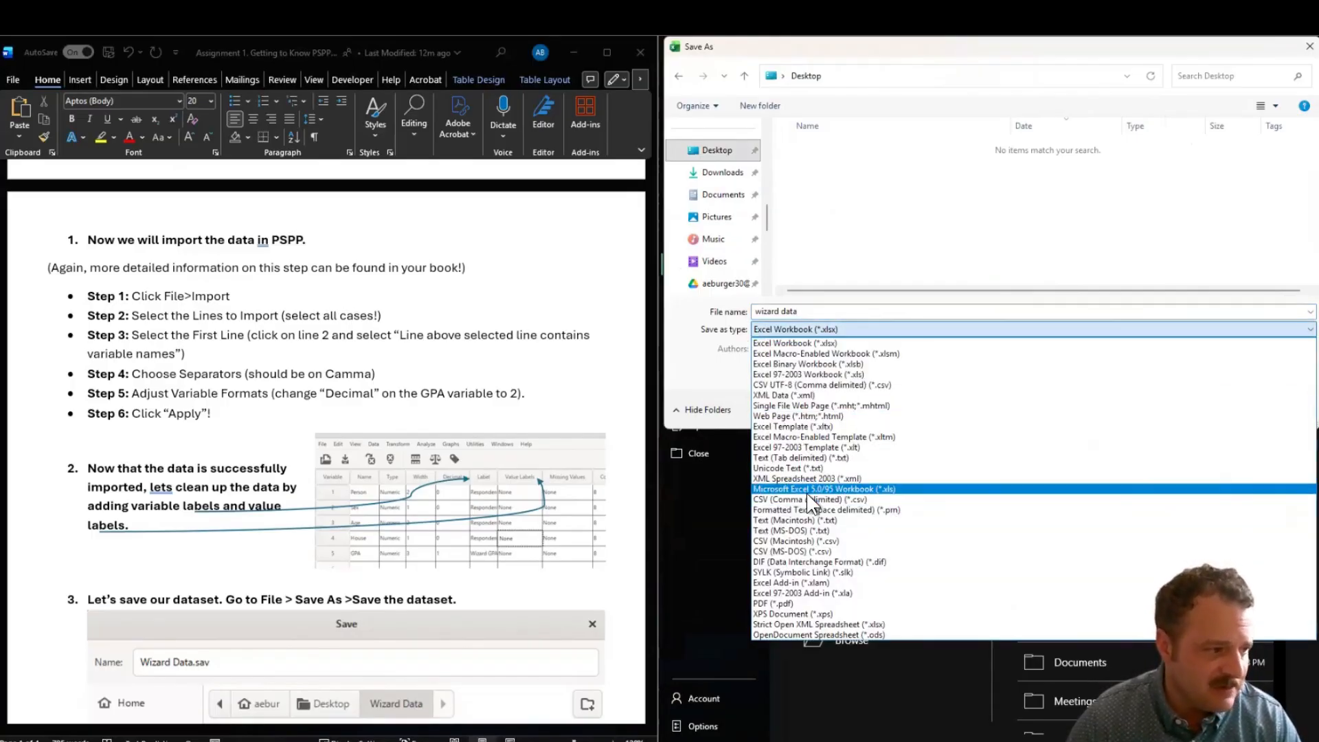
{"action": "left_click", "coordinate": [814, 500]}
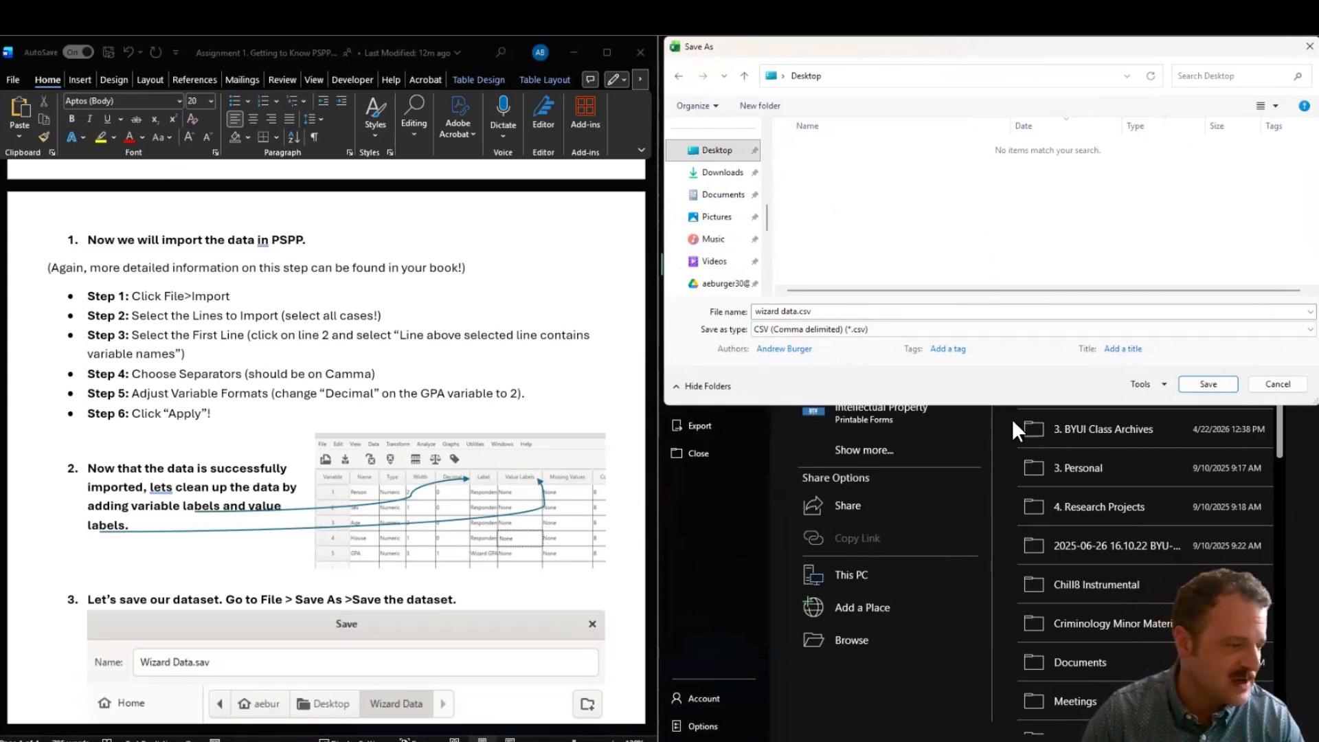
{"action": "left_click", "coordinate": [1207, 384]}
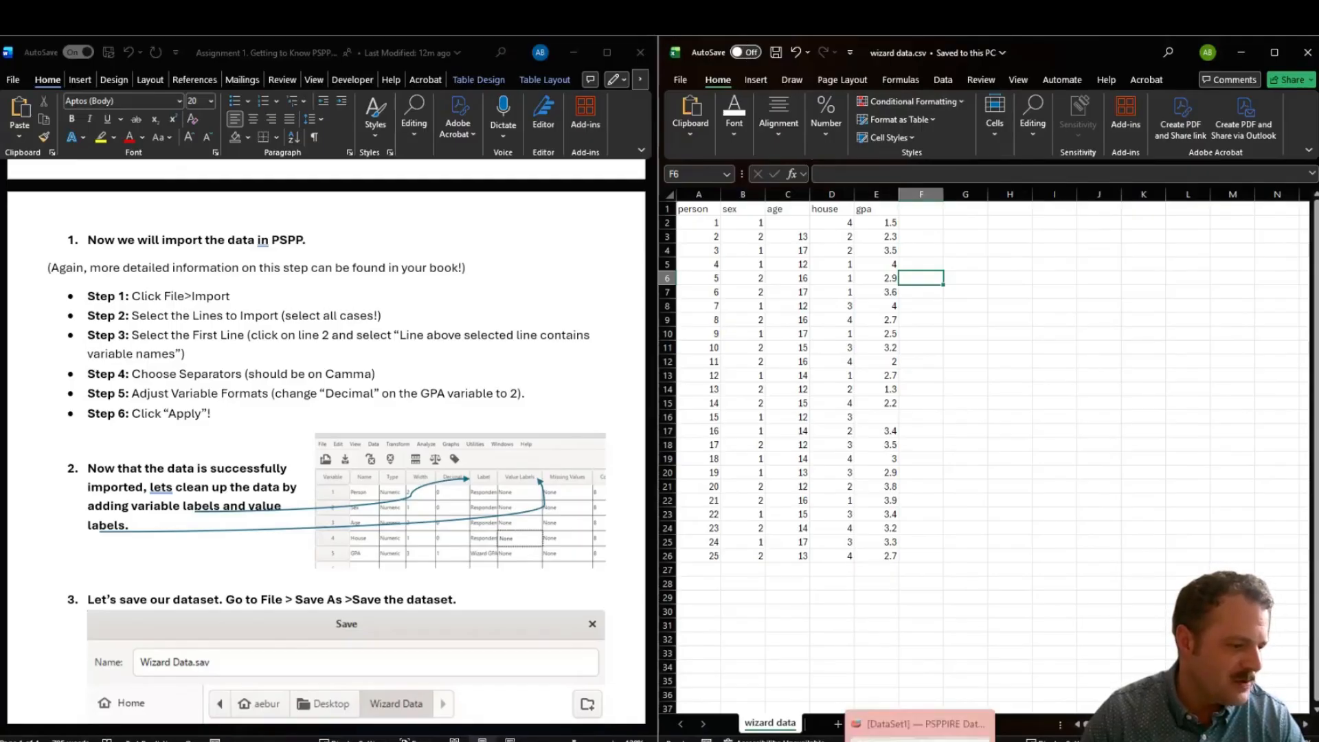
Switch to the PSPPIRE Data Editor and start importing data
{"action": "left_click", "coordinate": [921, 717]}
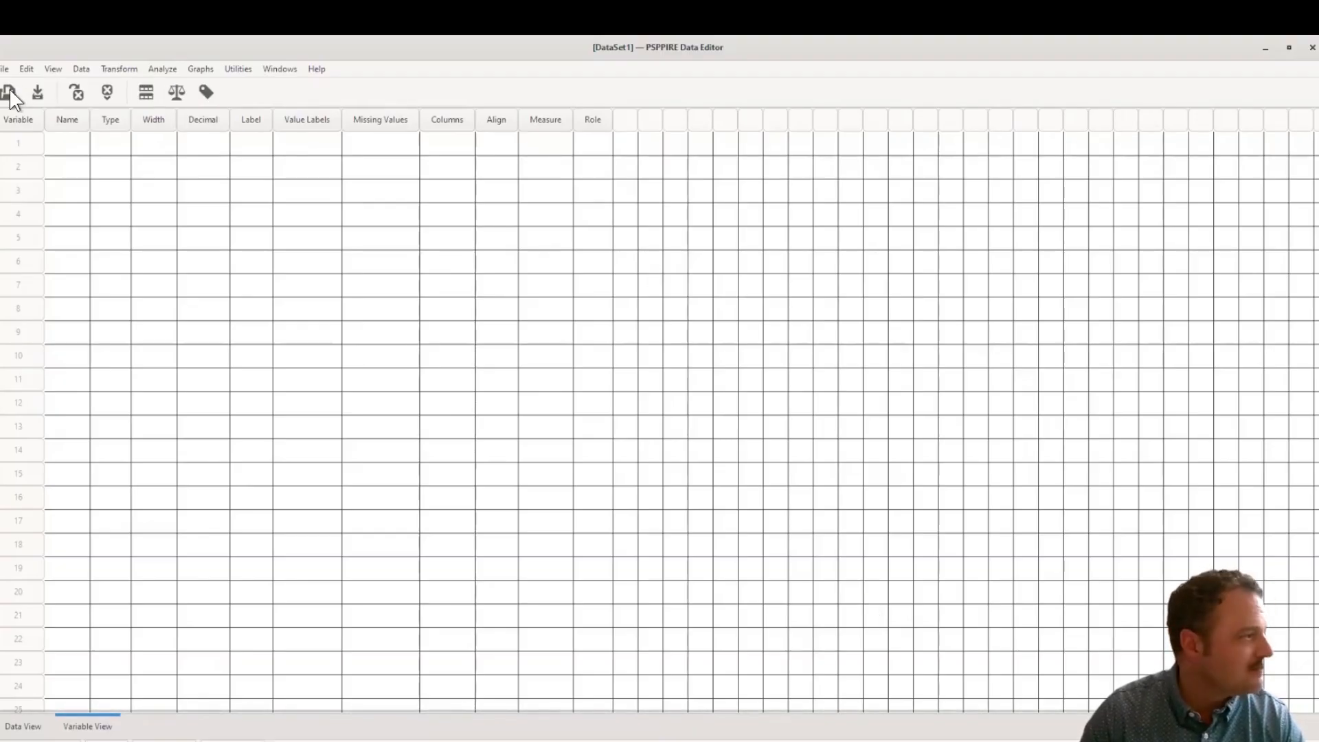
{"action": "left_click", "coordinate": [6, 69]}
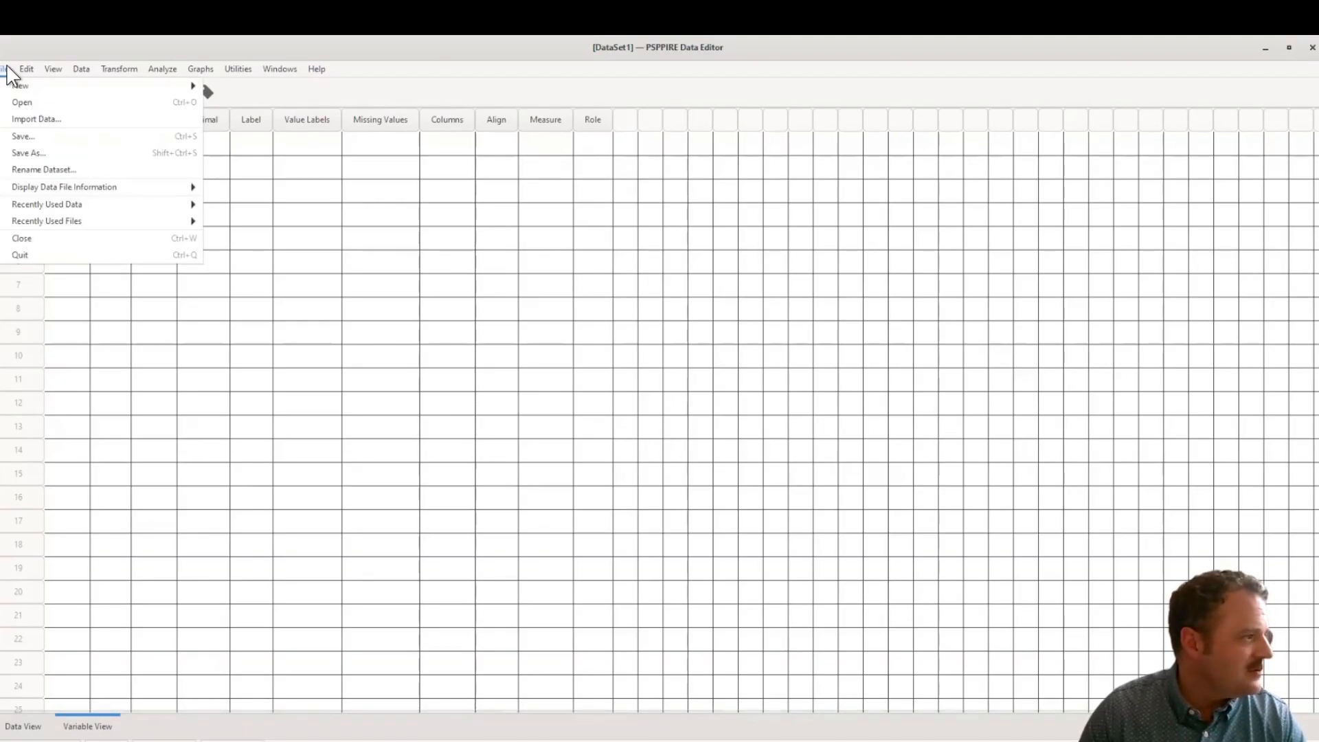
{"action": "mouse_move", "coordinate": [9, 83]}
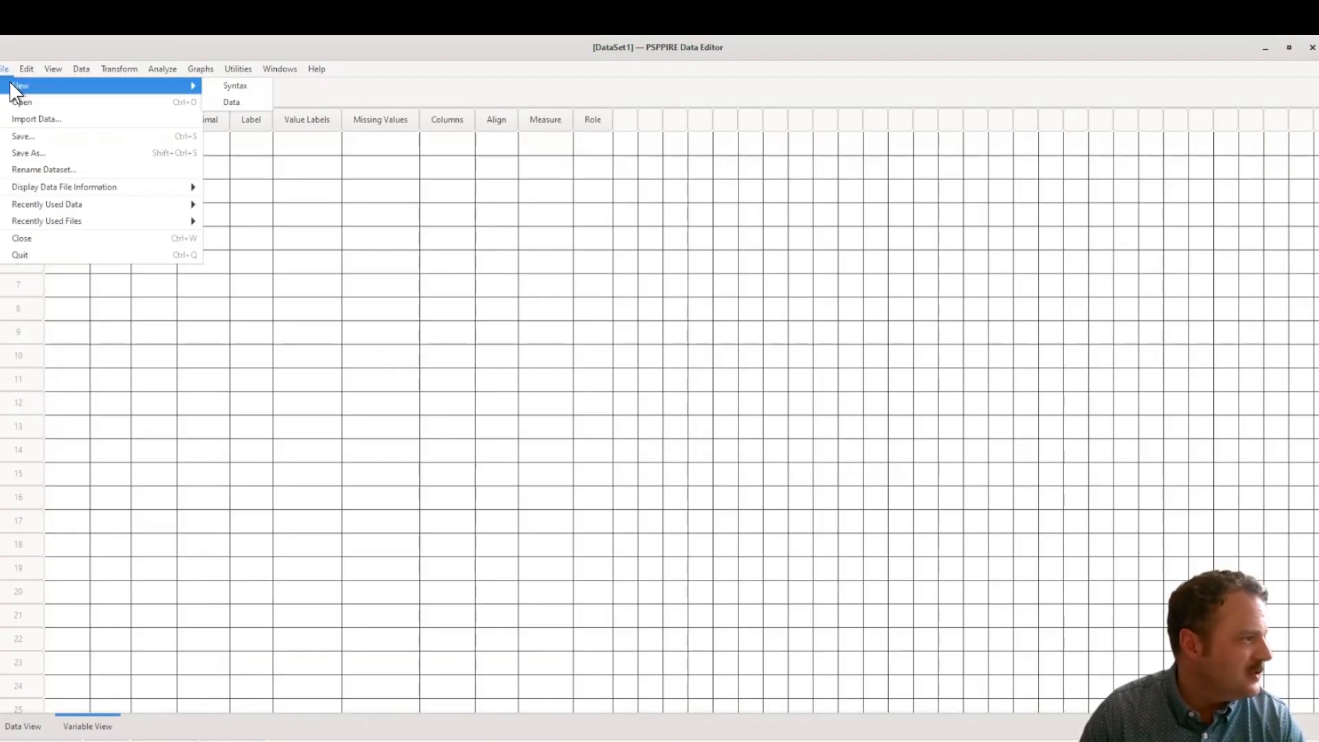
{"action": "left_click", "coordinate": [12, 117]}
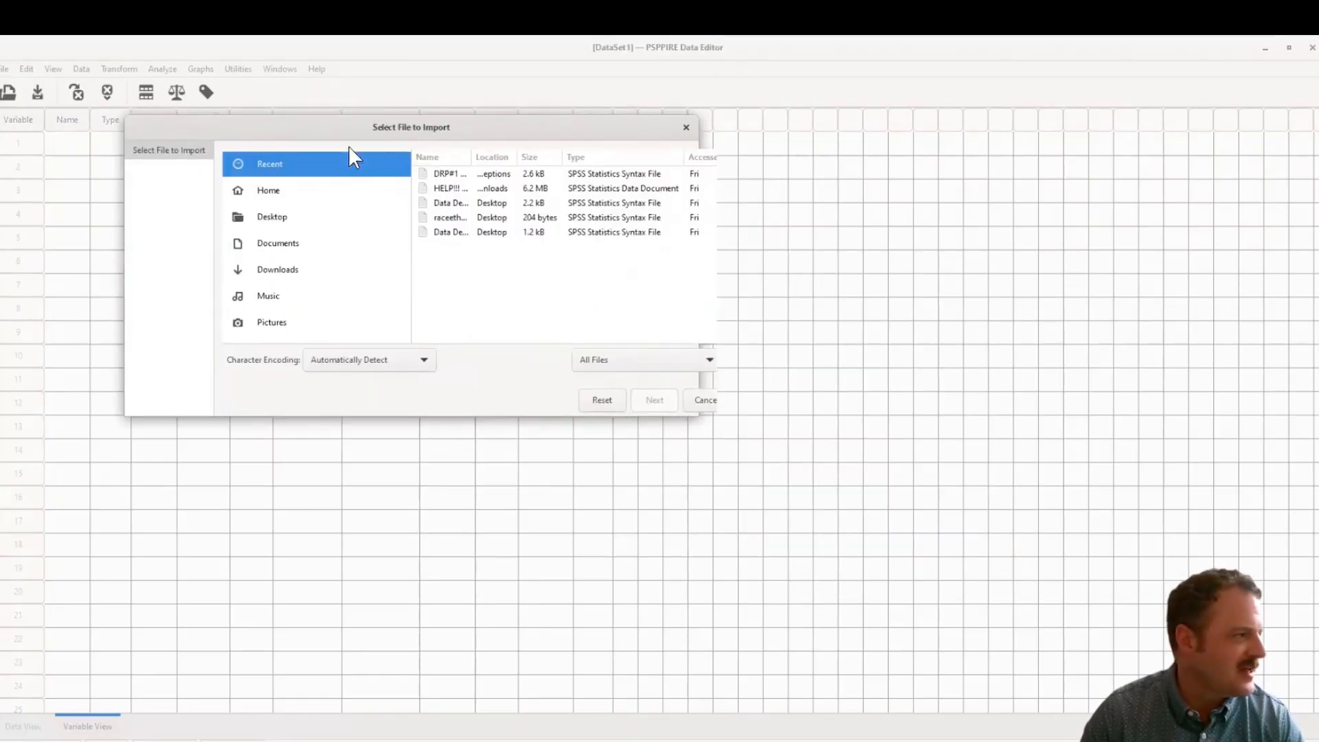
Sort the Desktop files newest first, choose wizard data.csv as the import file and continue to the line selection
{"action": "left_click", "coordinate": [274, 217]}
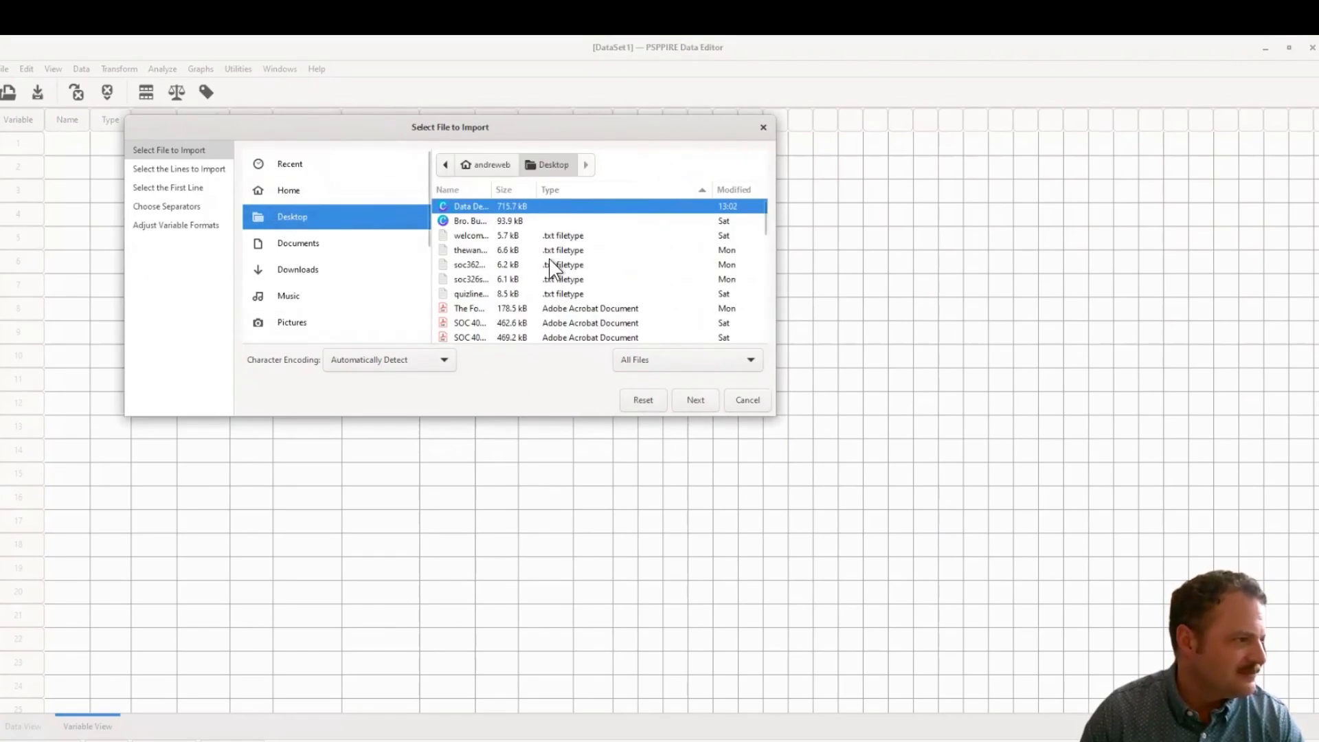
{"action": "left_click", "coordinate": [742, 184]}
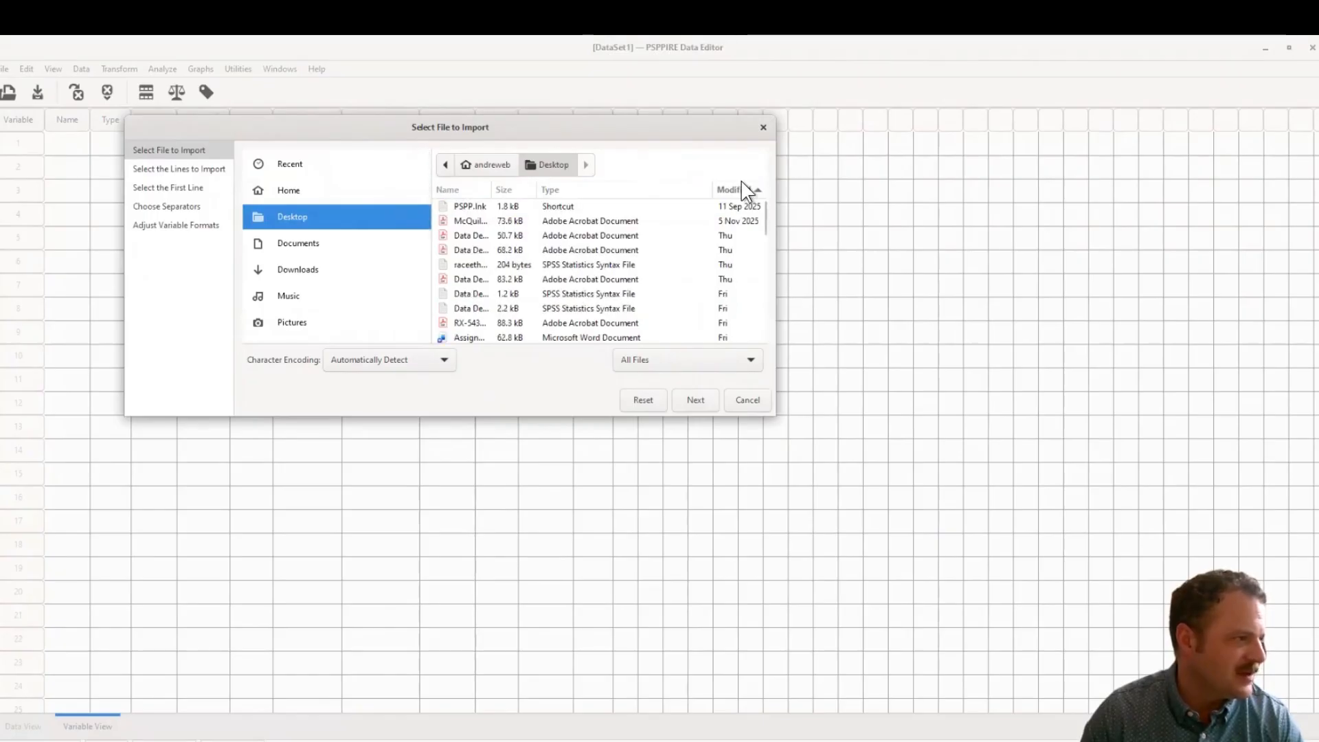
{"action": "left_click", "coordinate": [744, 192]}
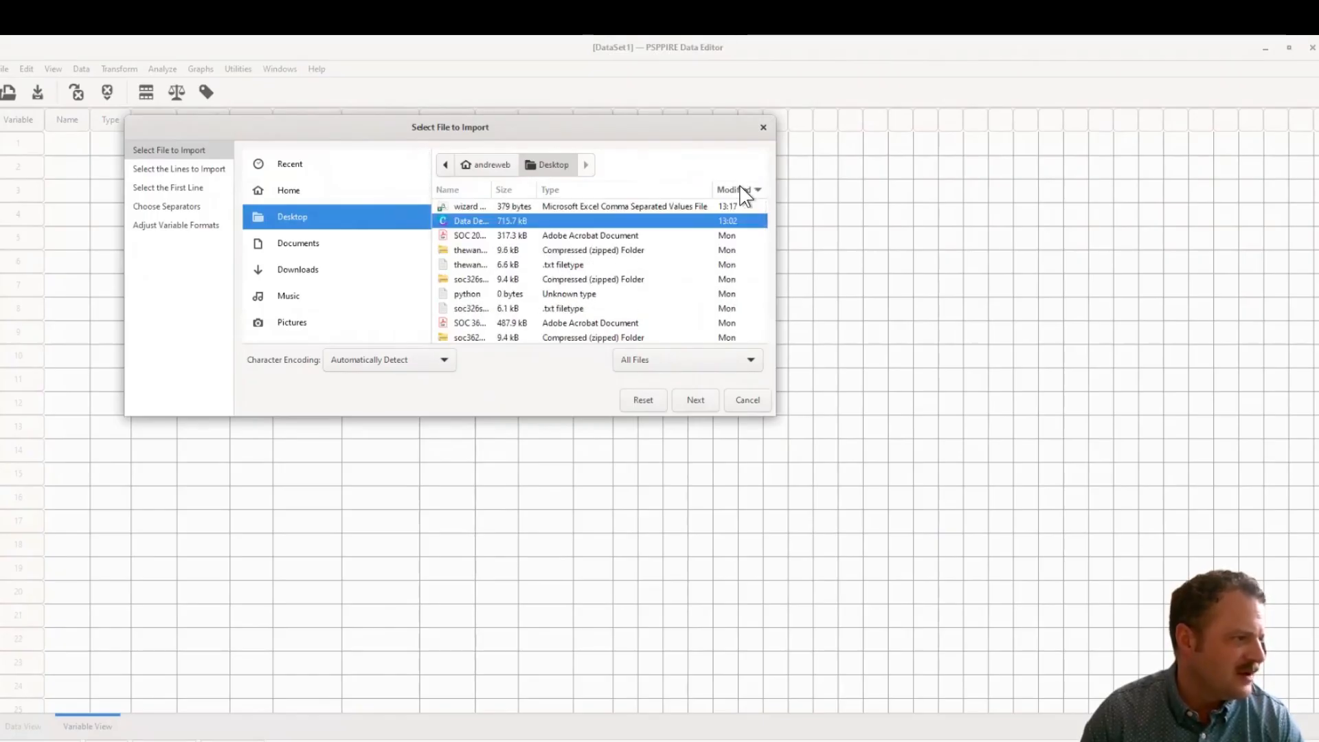
{"action": "left_click", "coordinate": [500, 206]}
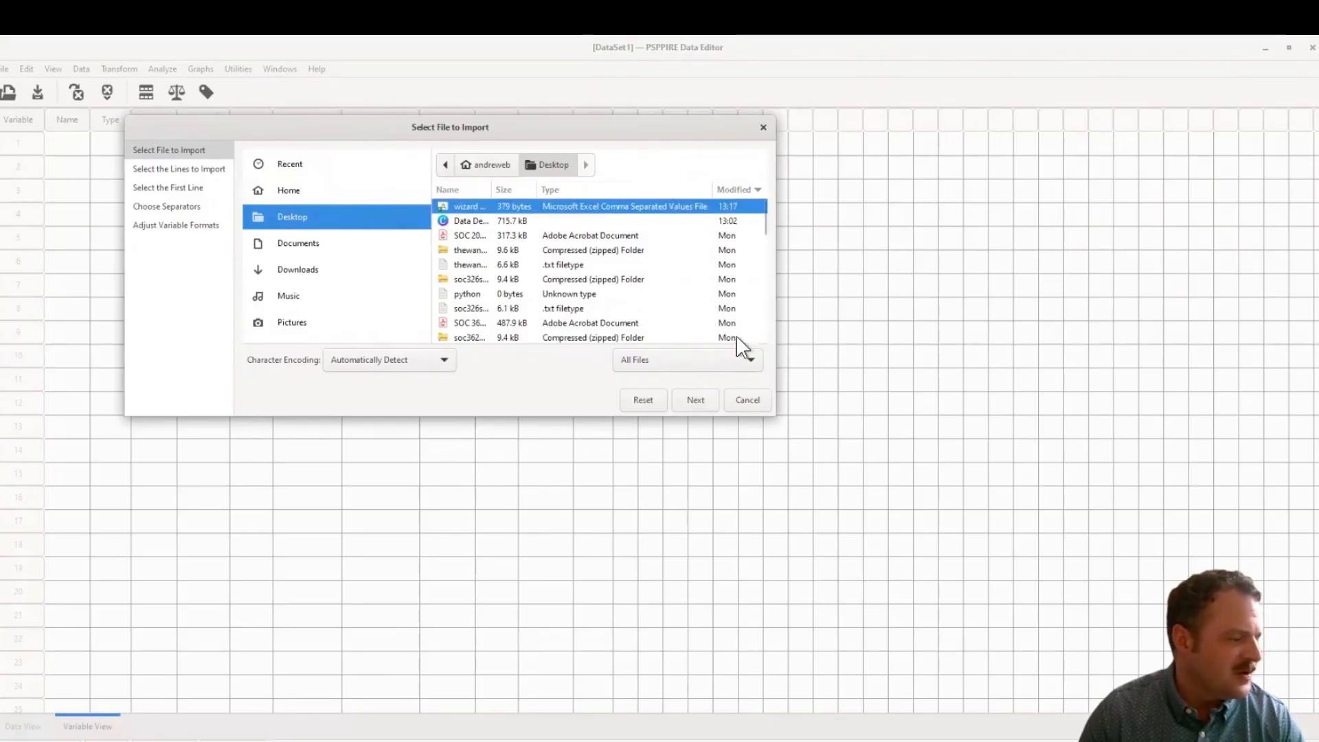
{"action": "left_click_drag", "start_coordinate": [776, 405], "coordinate": [1023, 374]}
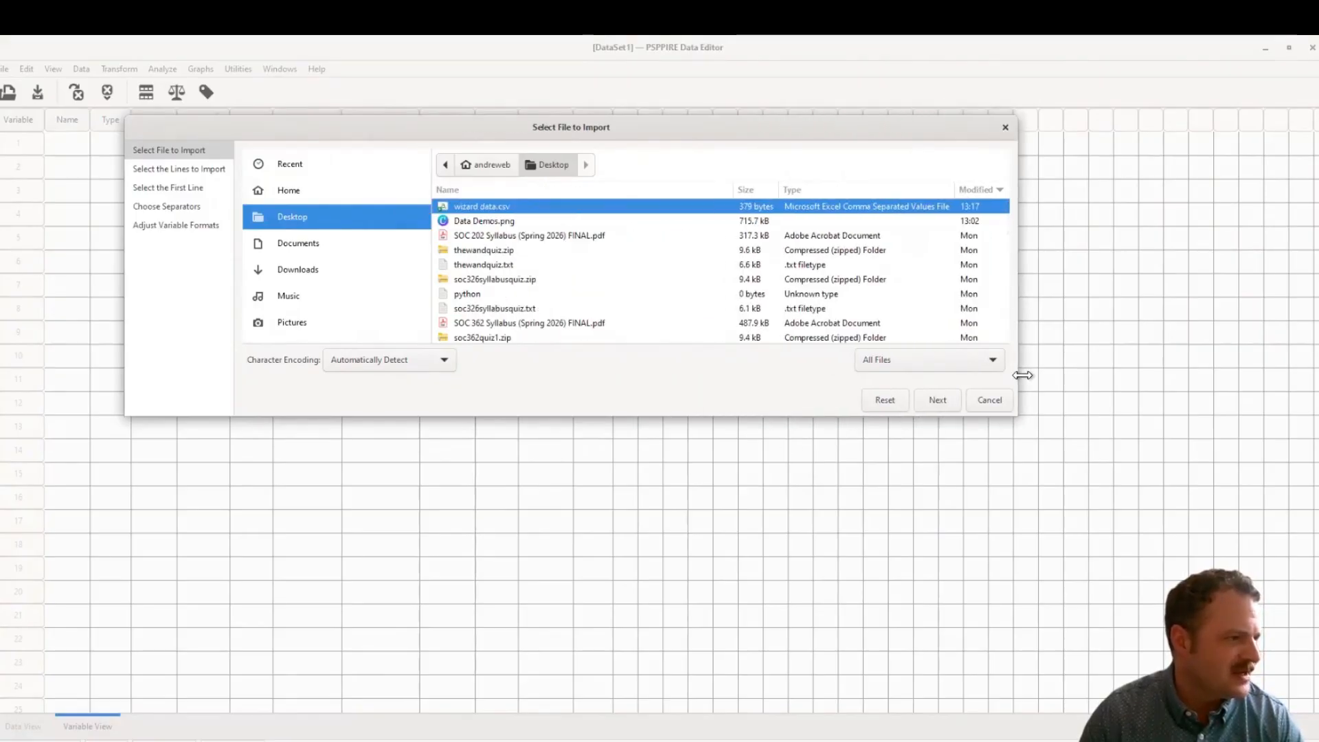
{"action": "left_click", "coordinate": [925, 398]}
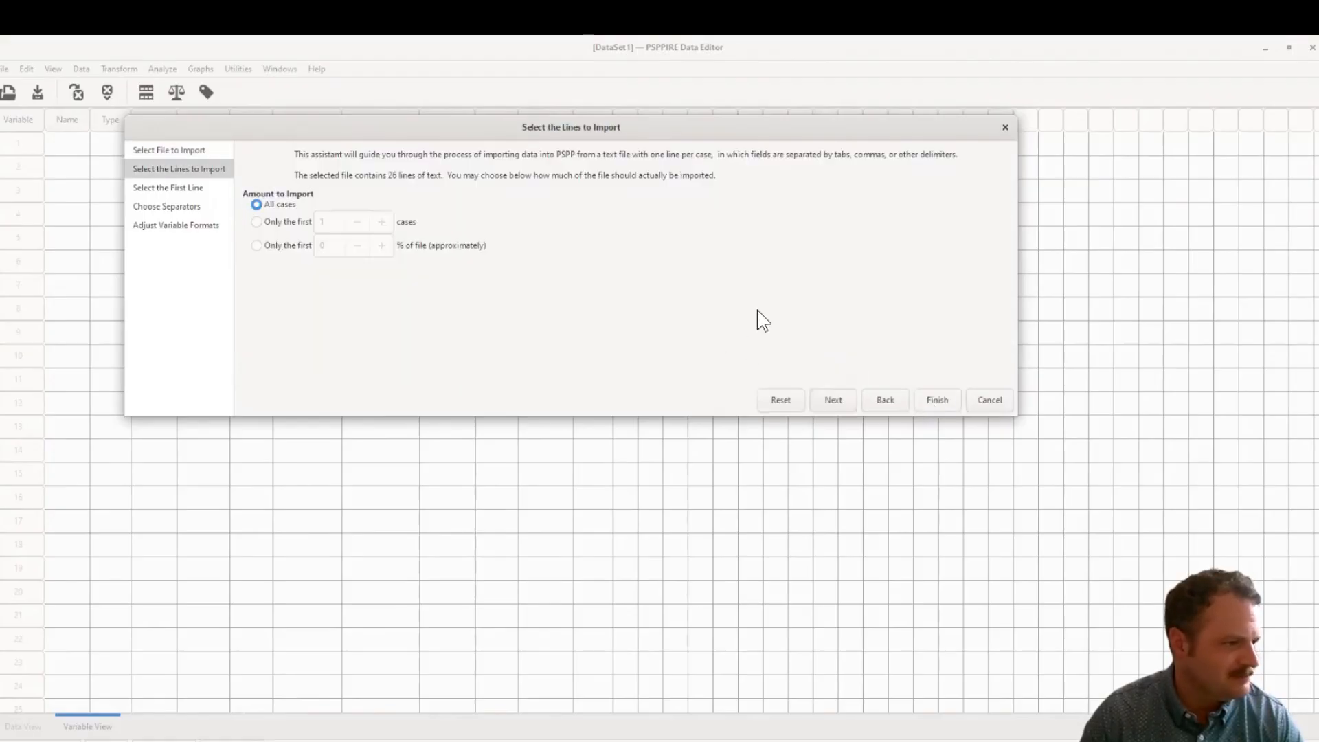
{"action": "left_click_drag", "start_coordinate": [1018, 253], "coordinate": [682, 258]}
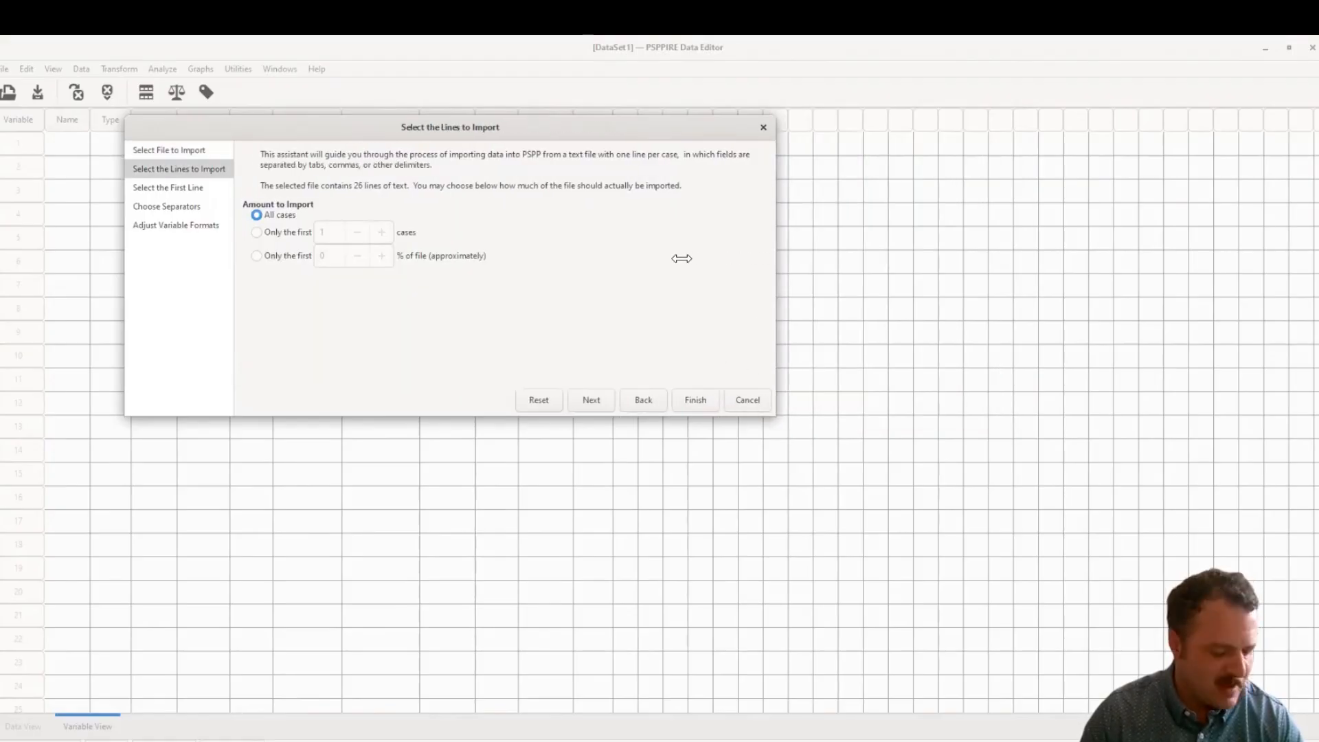
Choose to import all cases, start the data at line 2 below the variable names, and continue to the variable formats
{"action": "key", "text": "alt+Tab"}
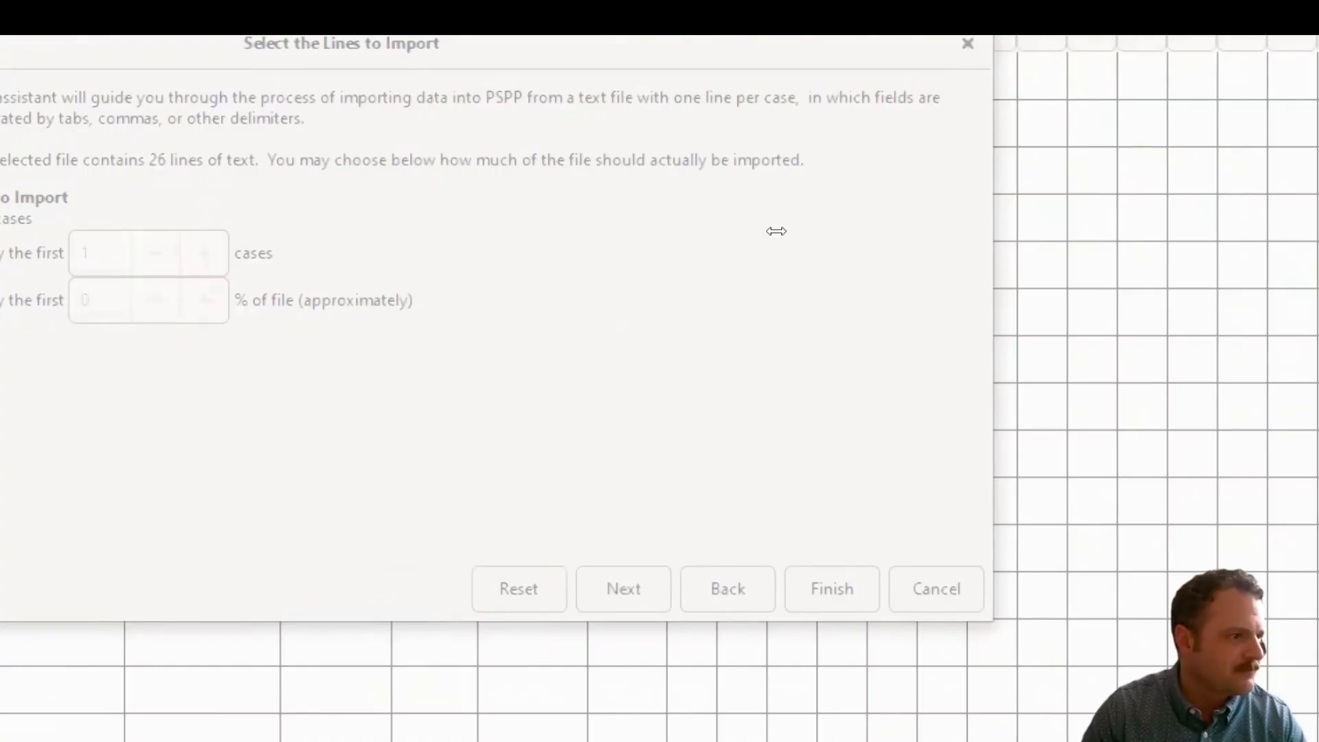
{"action": "left_click", "coordinate": [601, 240]}
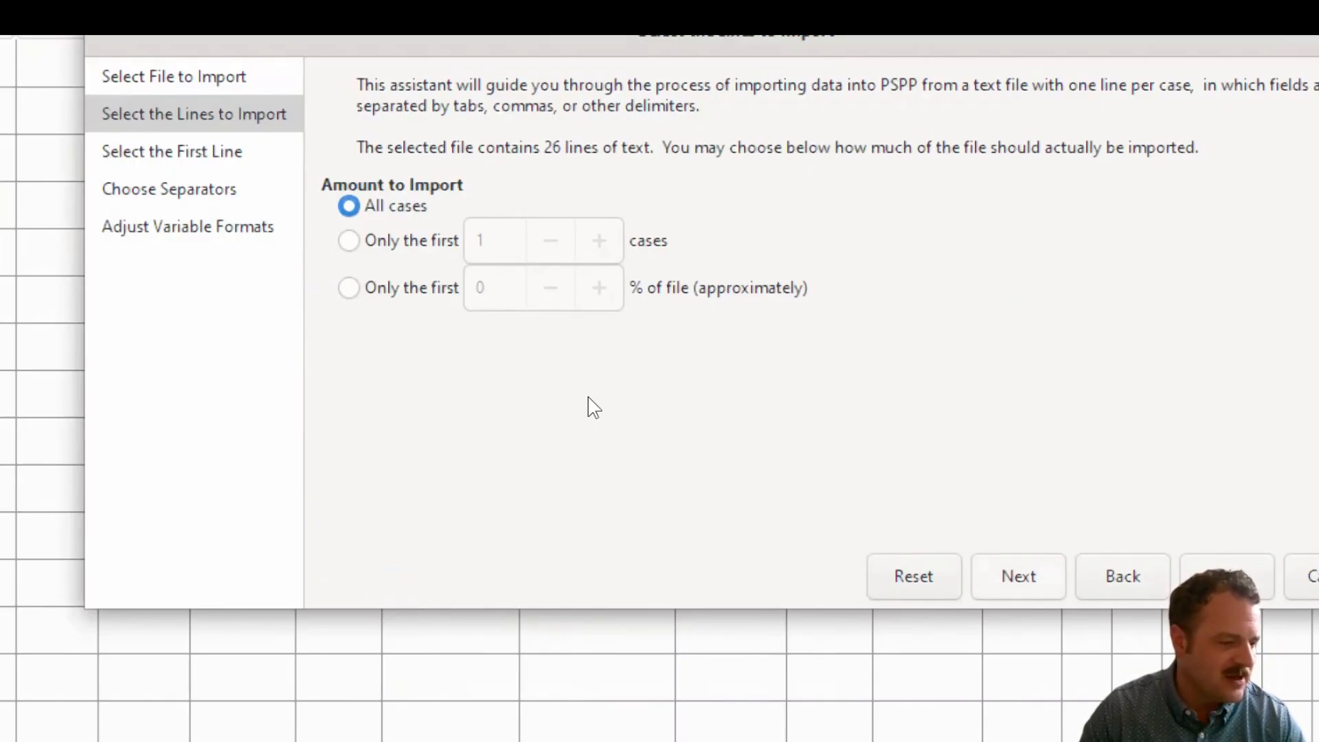
{"action": "key", "text": "Return"}
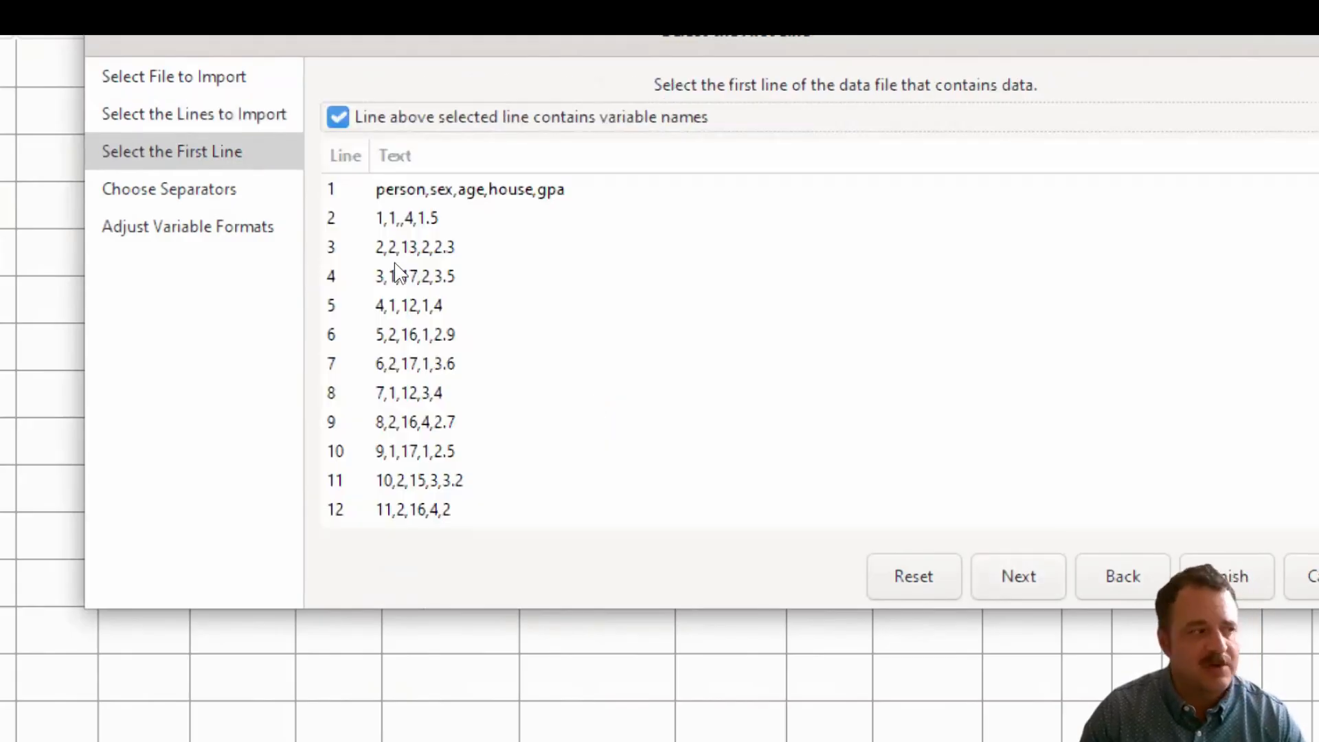
{"action": "left_click_drag", "start_coordinate": [393, 119], "coordinate": [360, 168]}
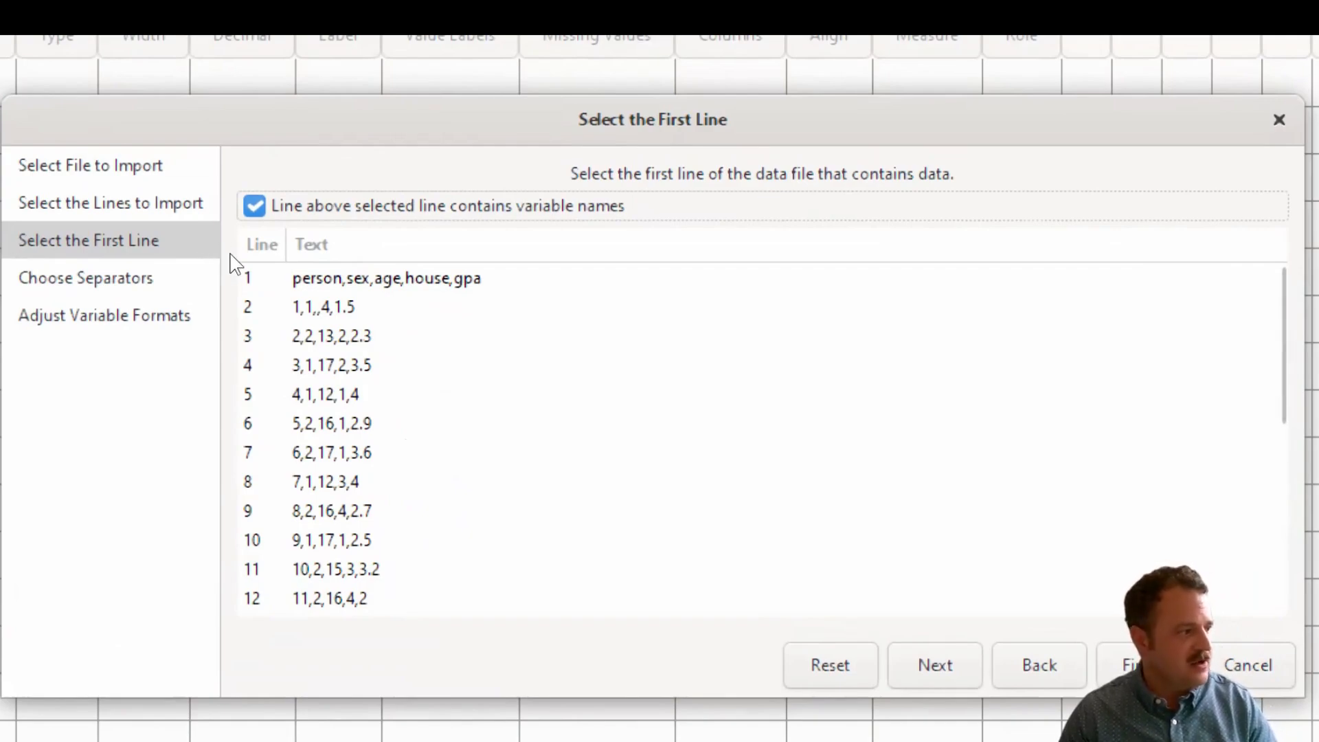
{"action": "key", "text": "Down"}
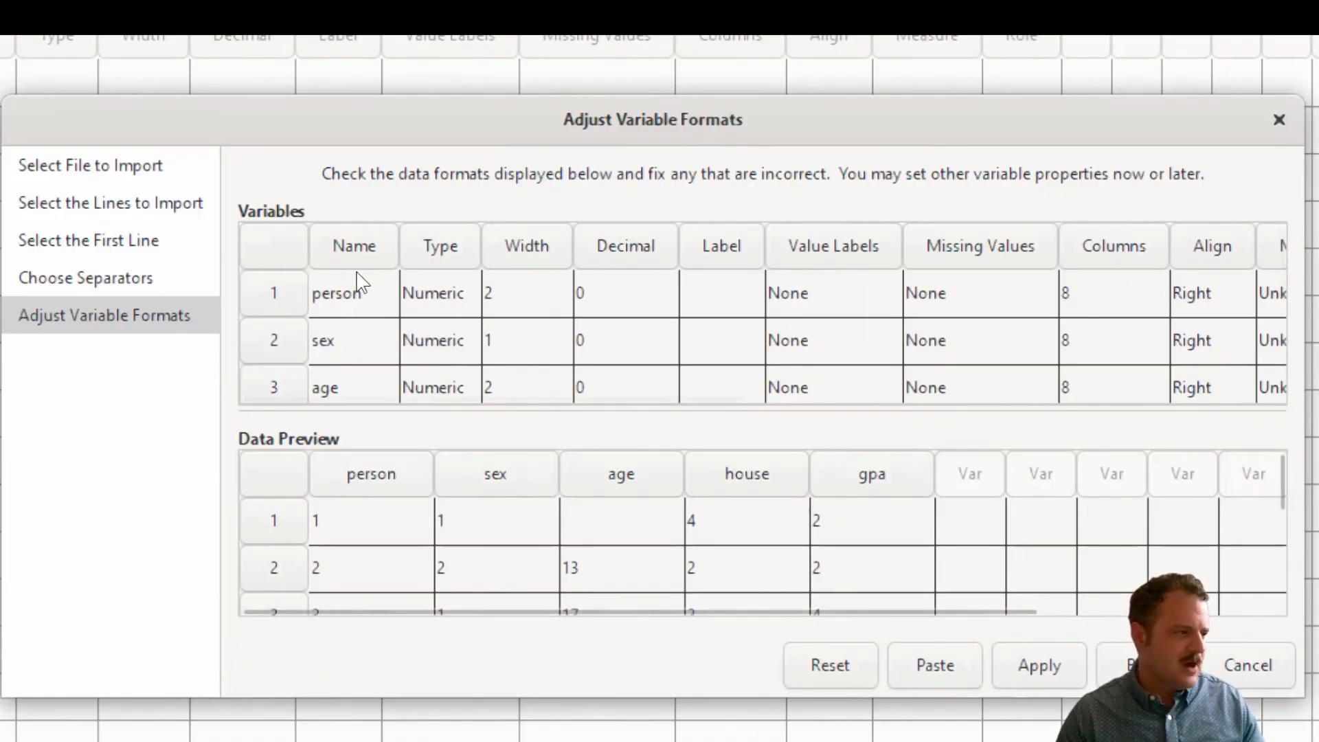
Set the gpa variable to 1 decimal place and apply the import
{"action": "scroll", "coordinate": [357, 271], "scroll_direction": "down", "scroll_amount": 1}
{"action": "scroll", "coordinate": [357, 274], "scroll_direction": "down", "scroll_amount": 3}
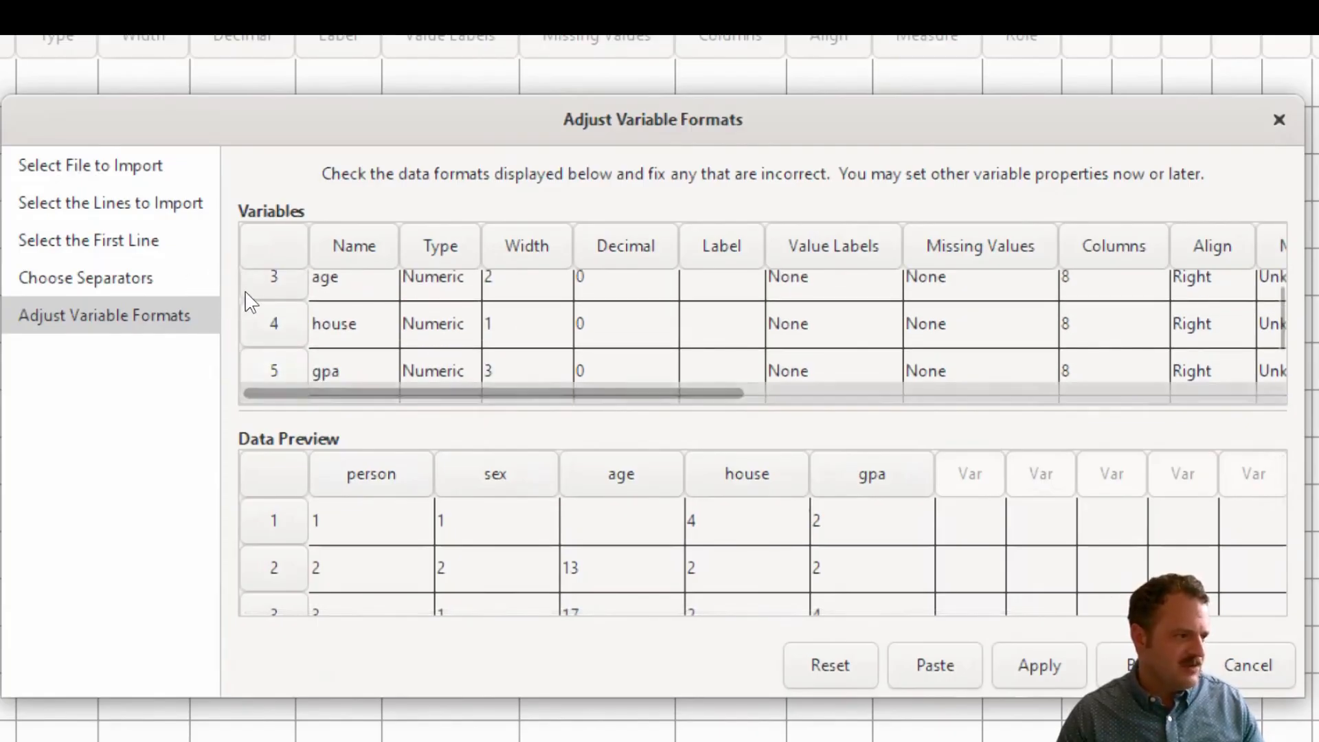
{"action": "left_click", "coordinate": [625, 371]}
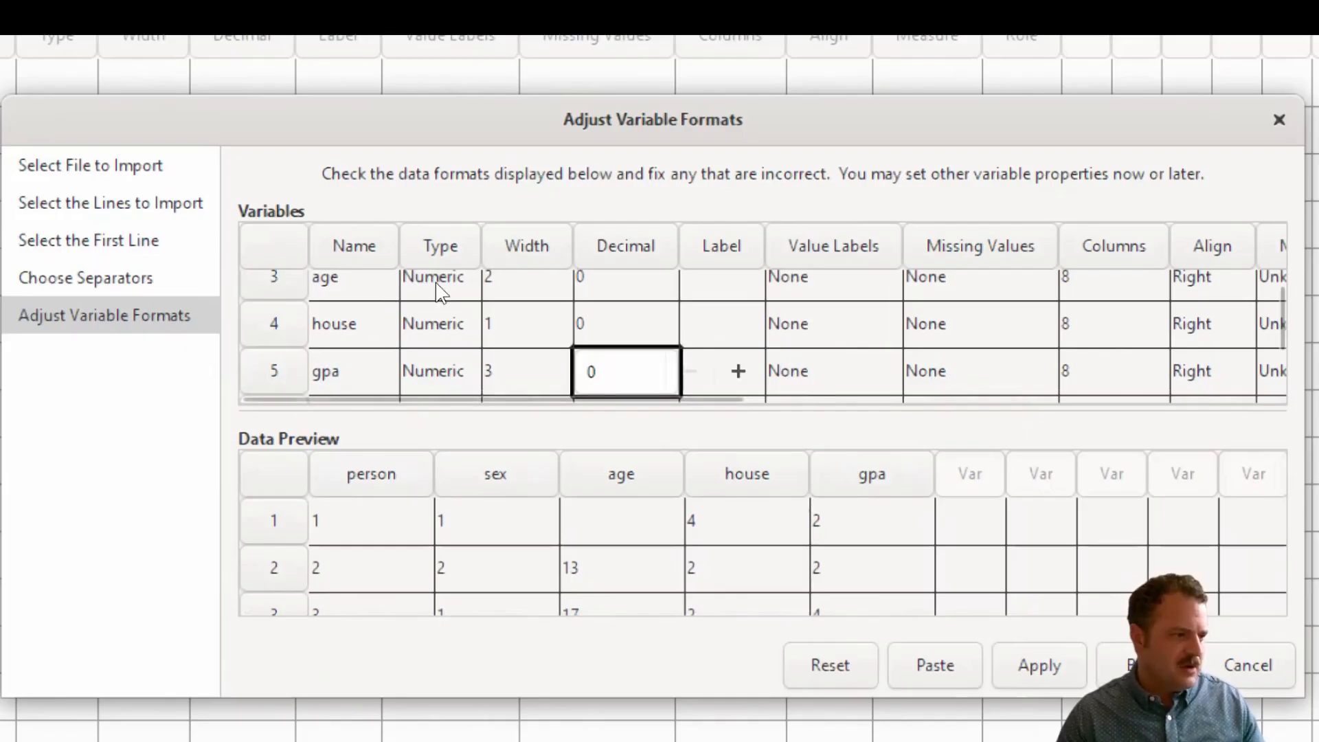
{"action": "left_click", "coordinate": [739, 371]}
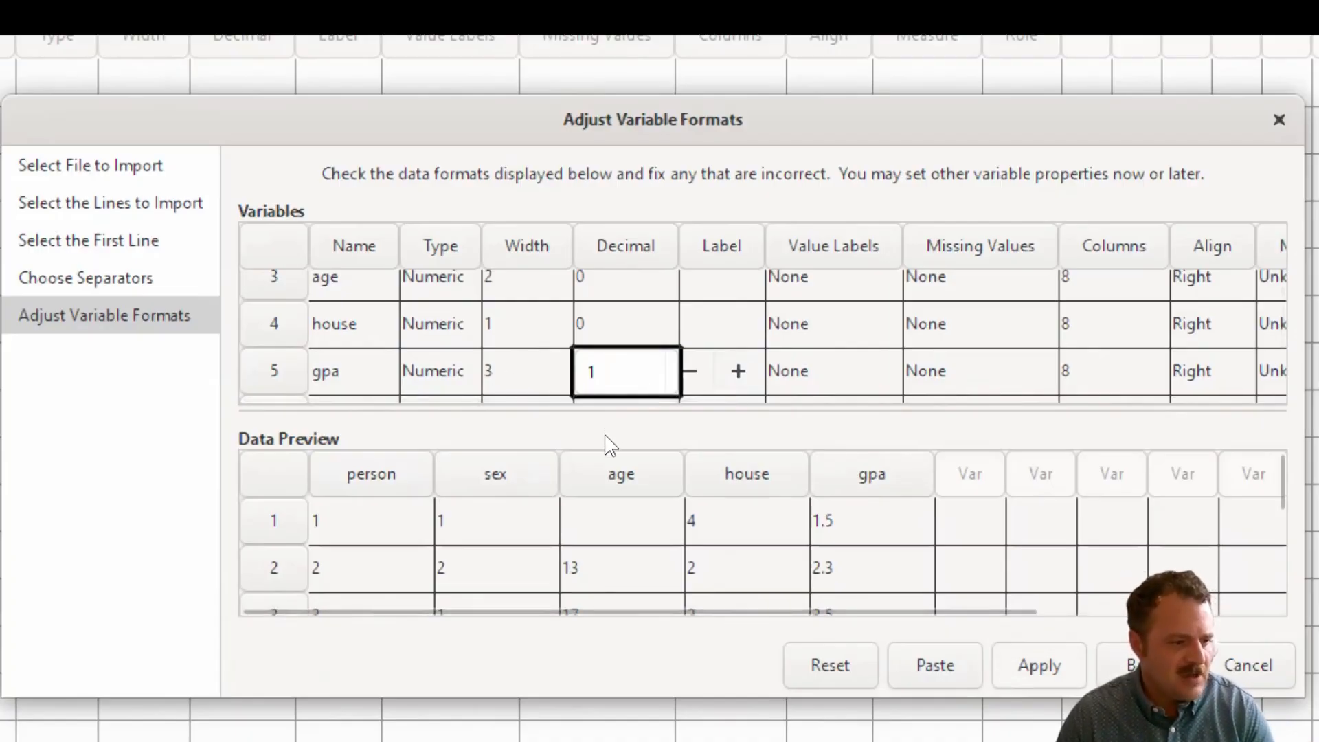
{"action": "left_click", "coordinate": [1040, 665]}
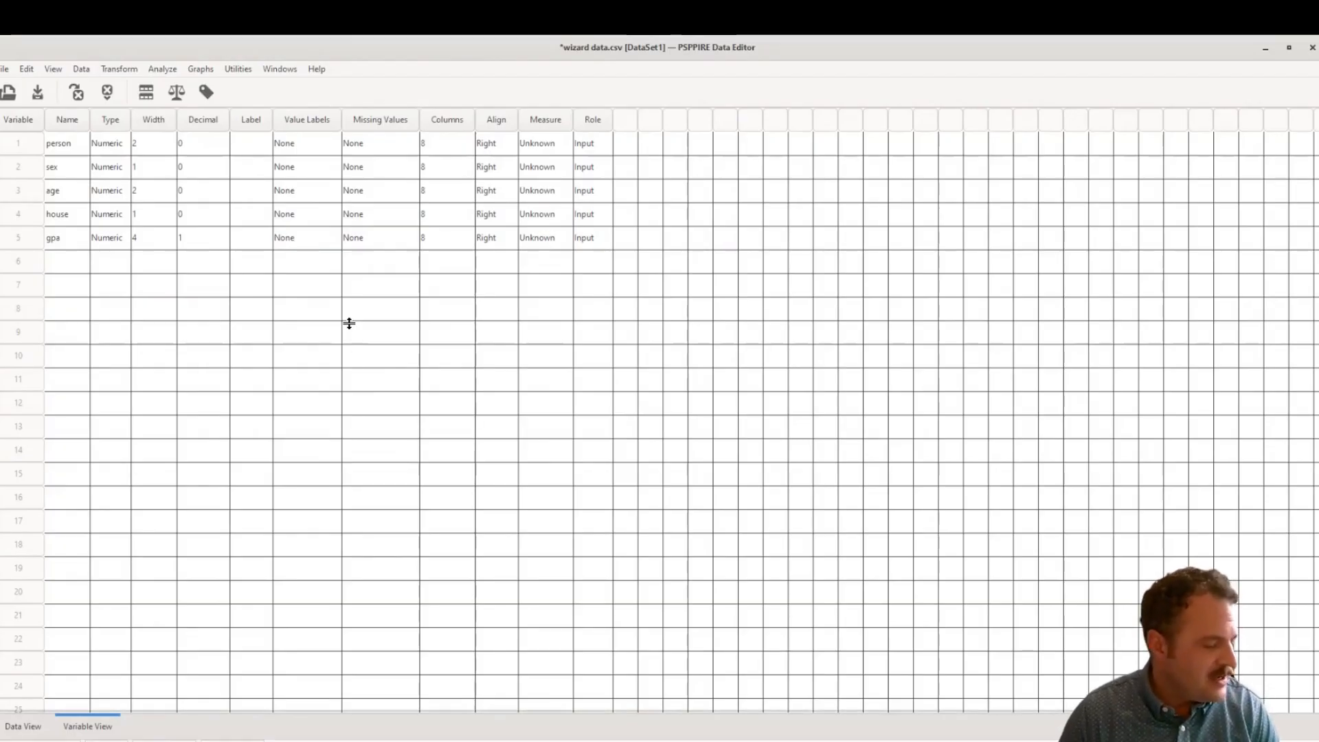
Widen the Label column and label the person variable Respondent ID
{"action": "key", "text": "alt+Tab"}
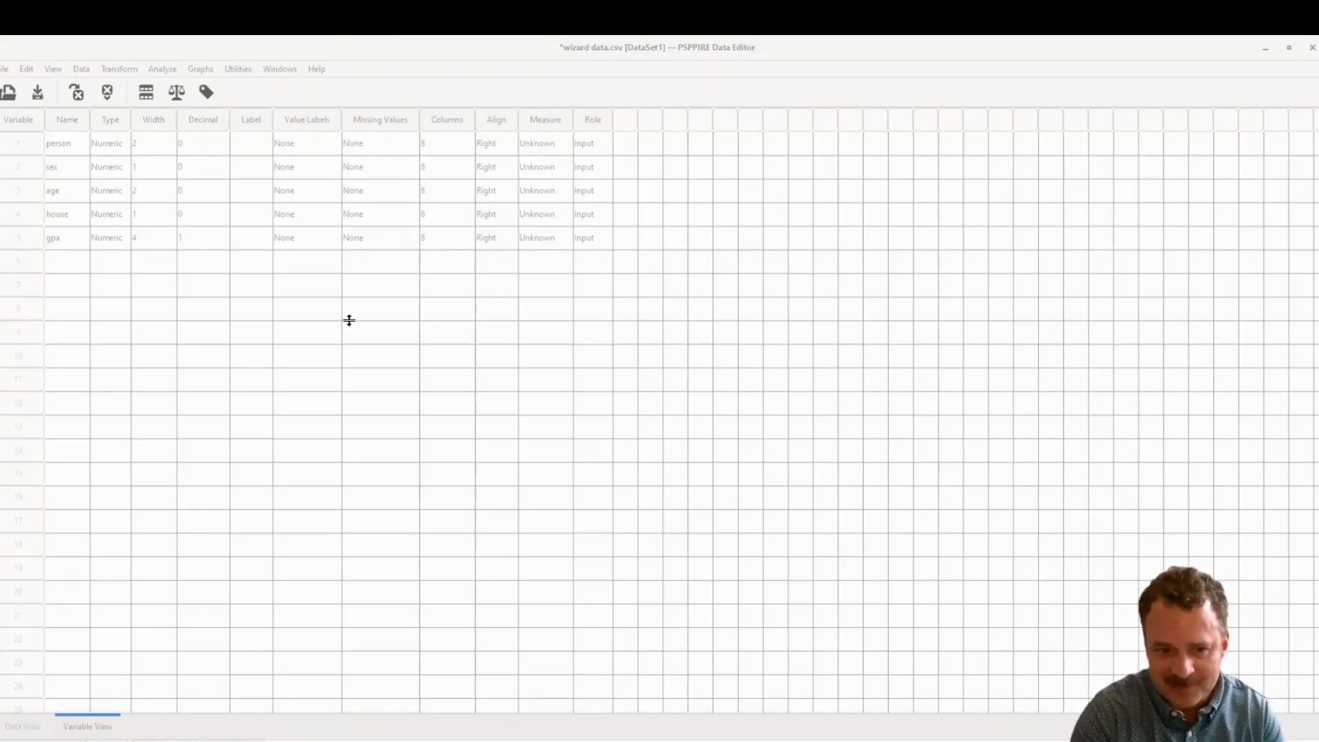
{"action": "key", "text": "super+plus"}
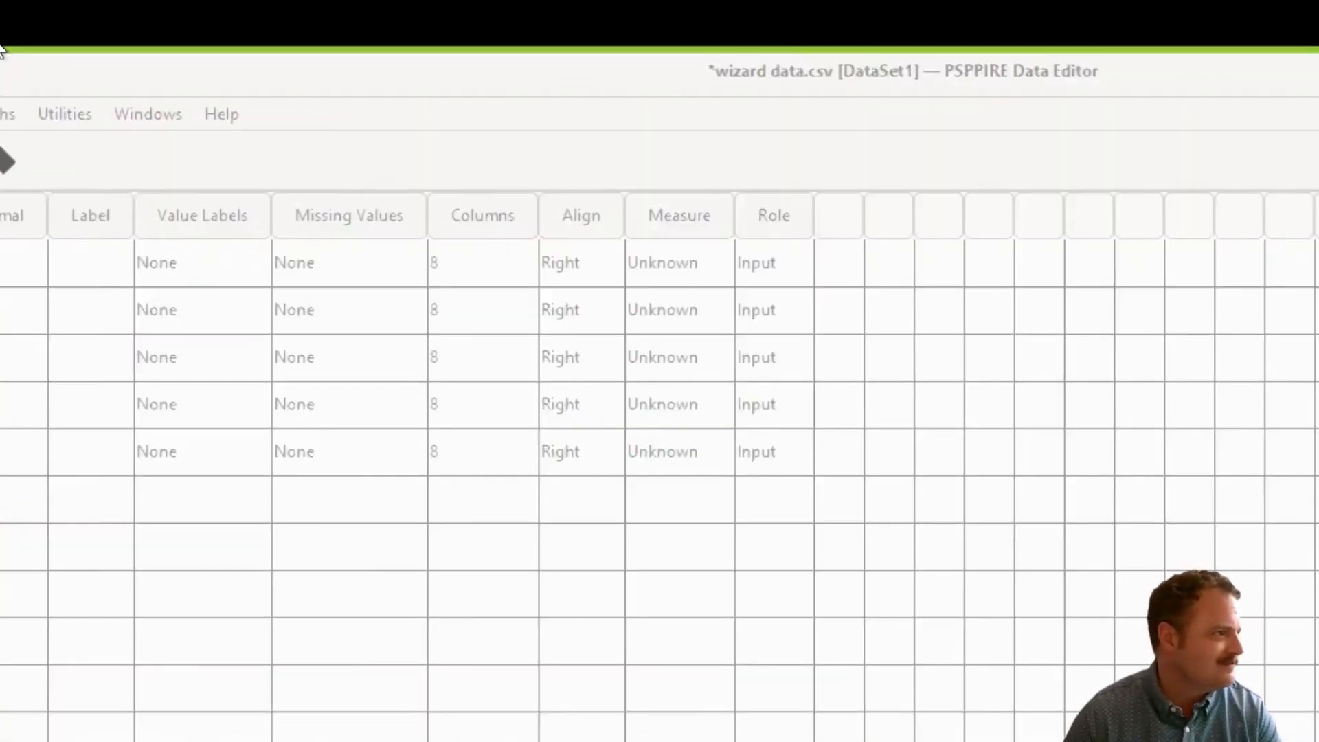
{"action": "key", "text": "alt+Tab"}
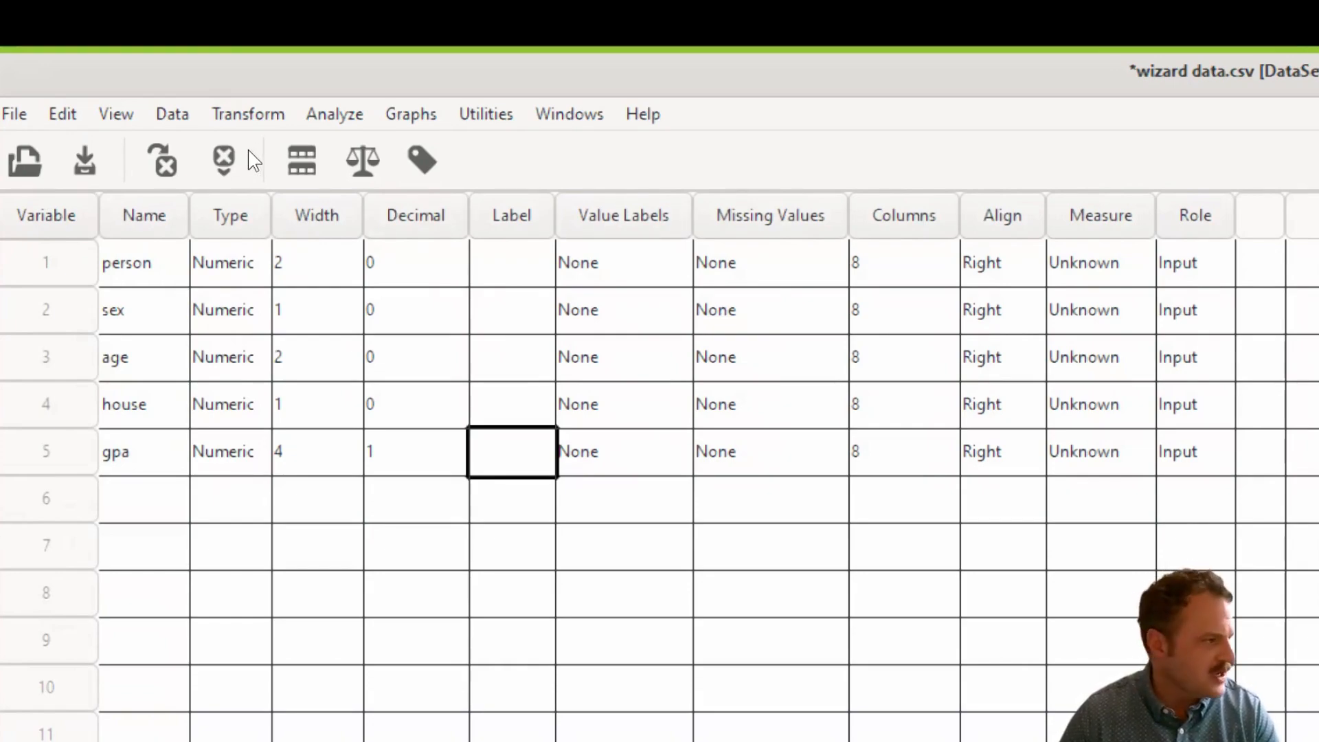
{"action": "left_click", "coordinate": [511, 263]}
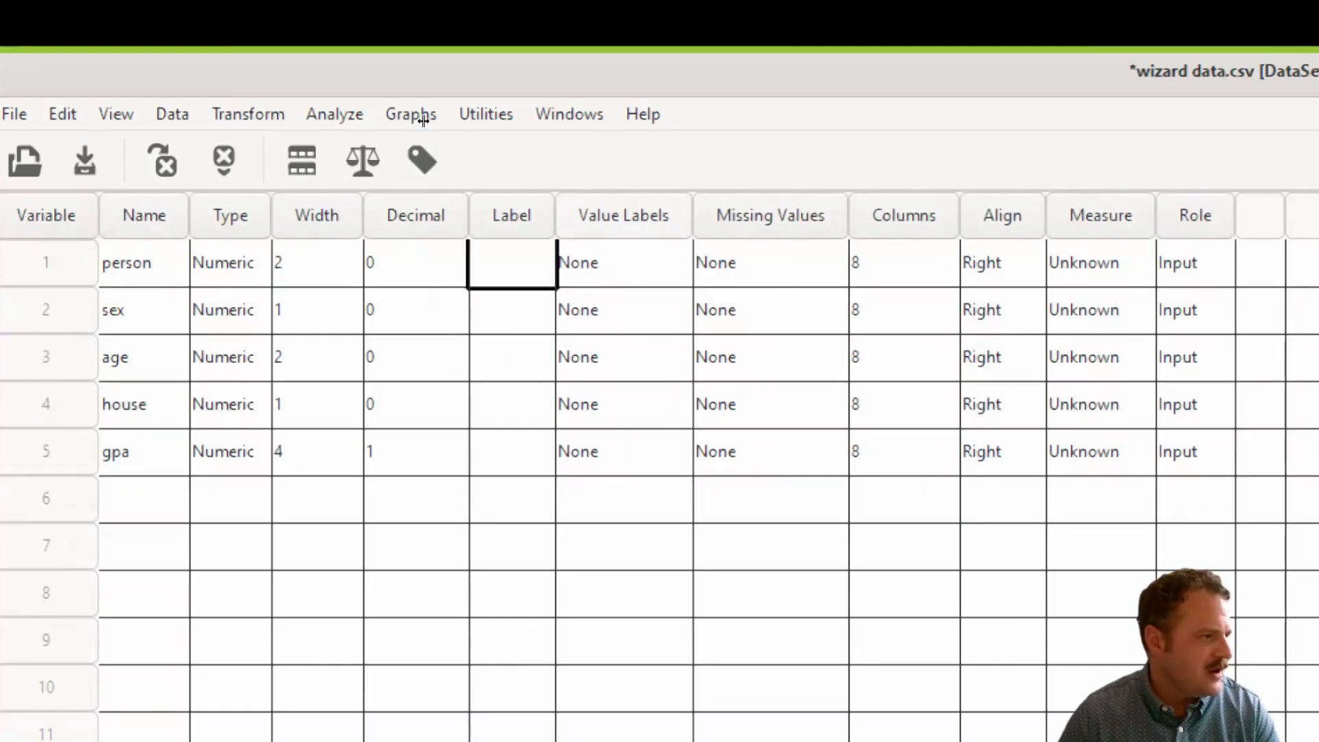
{"action": "left_click_drag", "start_coordinate": [556, 215], "coordinate": [856, 215]}
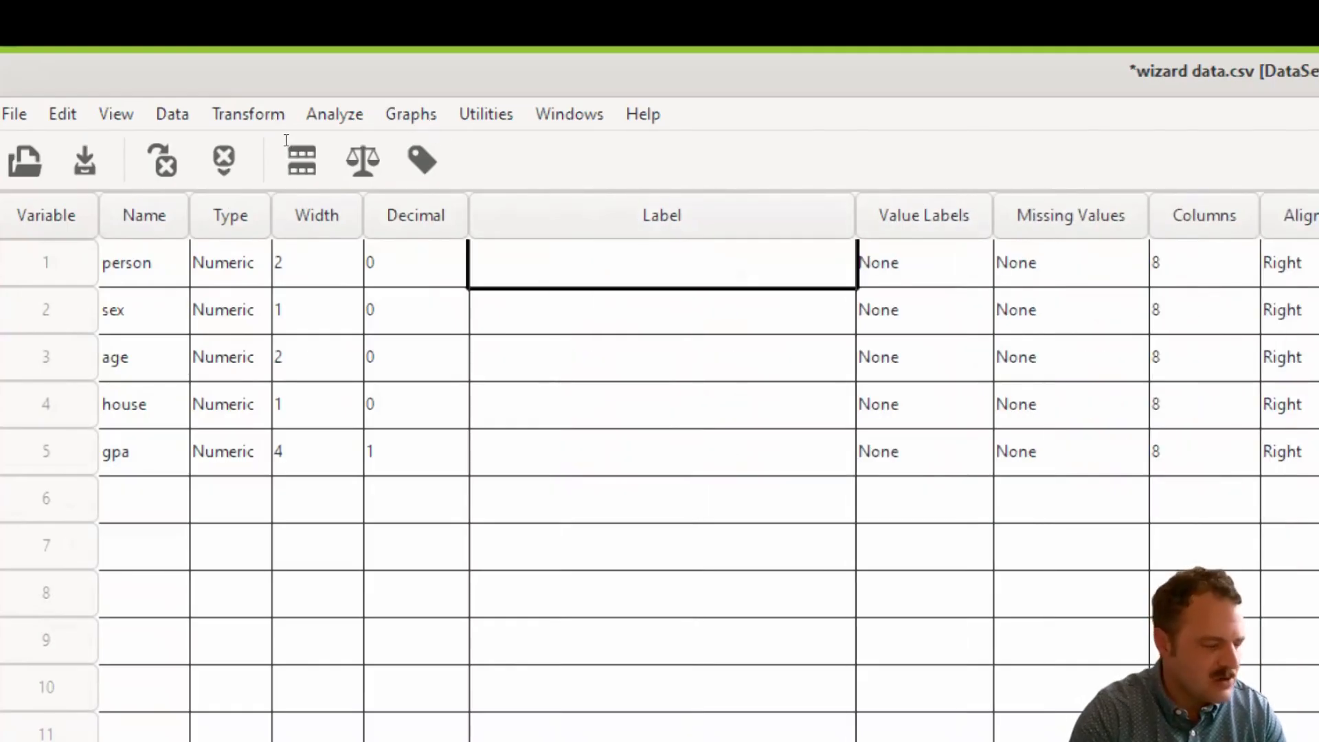
{"action": "type", "text": "Respondent ID"}
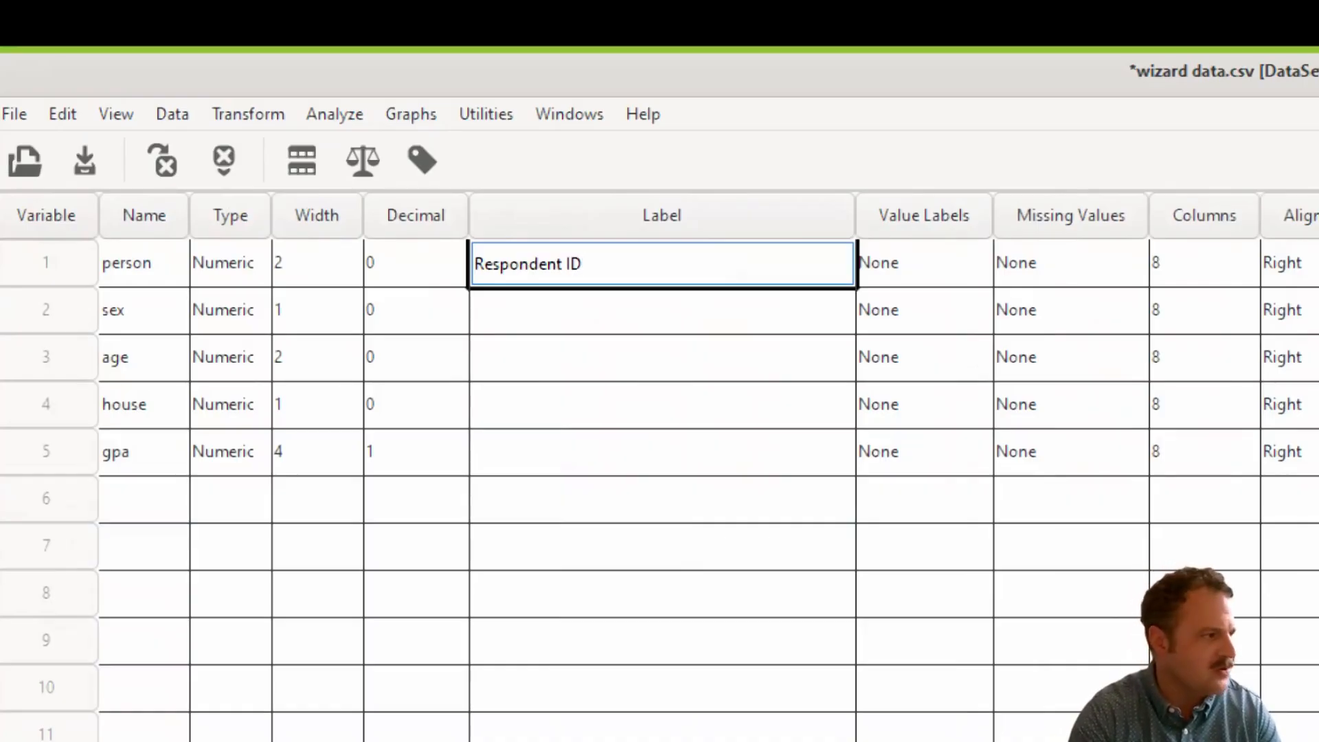
{"action": "key", "text": "Return"}
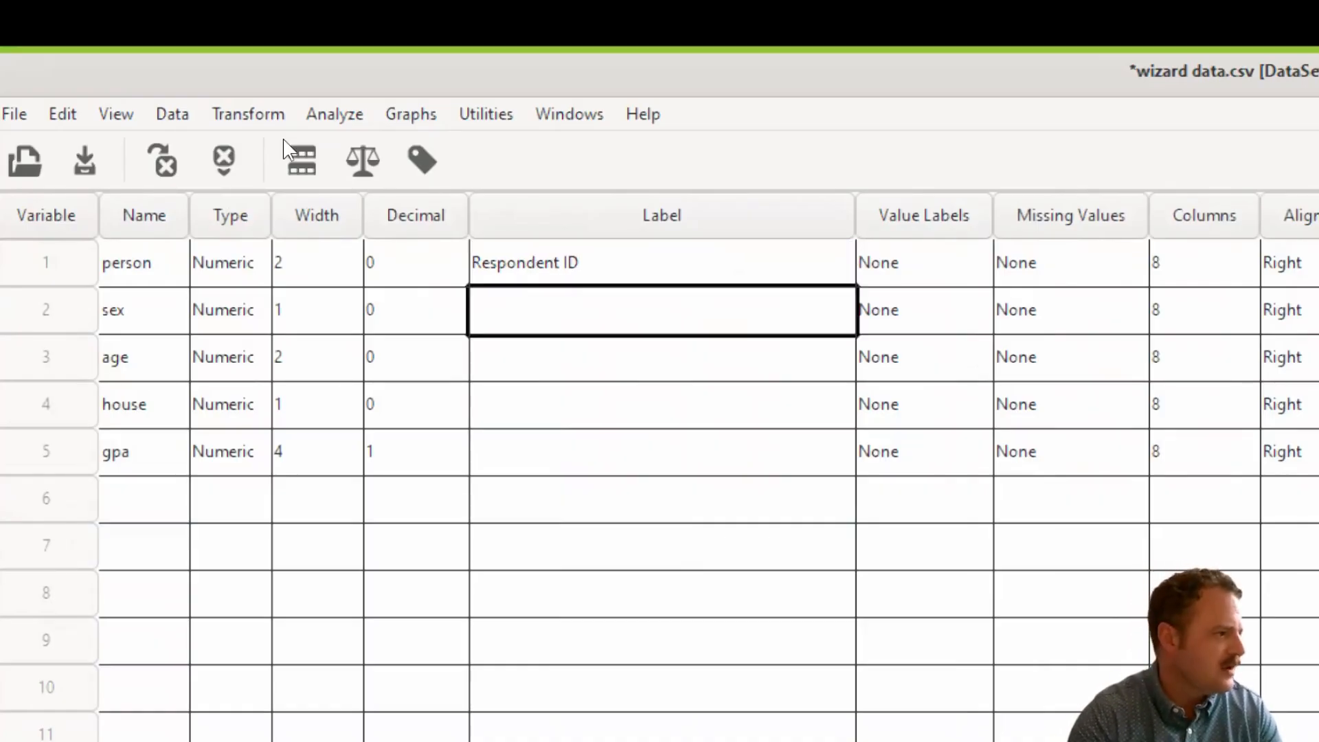
Label the sex variable Biological sex and the age variable age of the respondent
{"action": "type", "text": "Biological sex"}
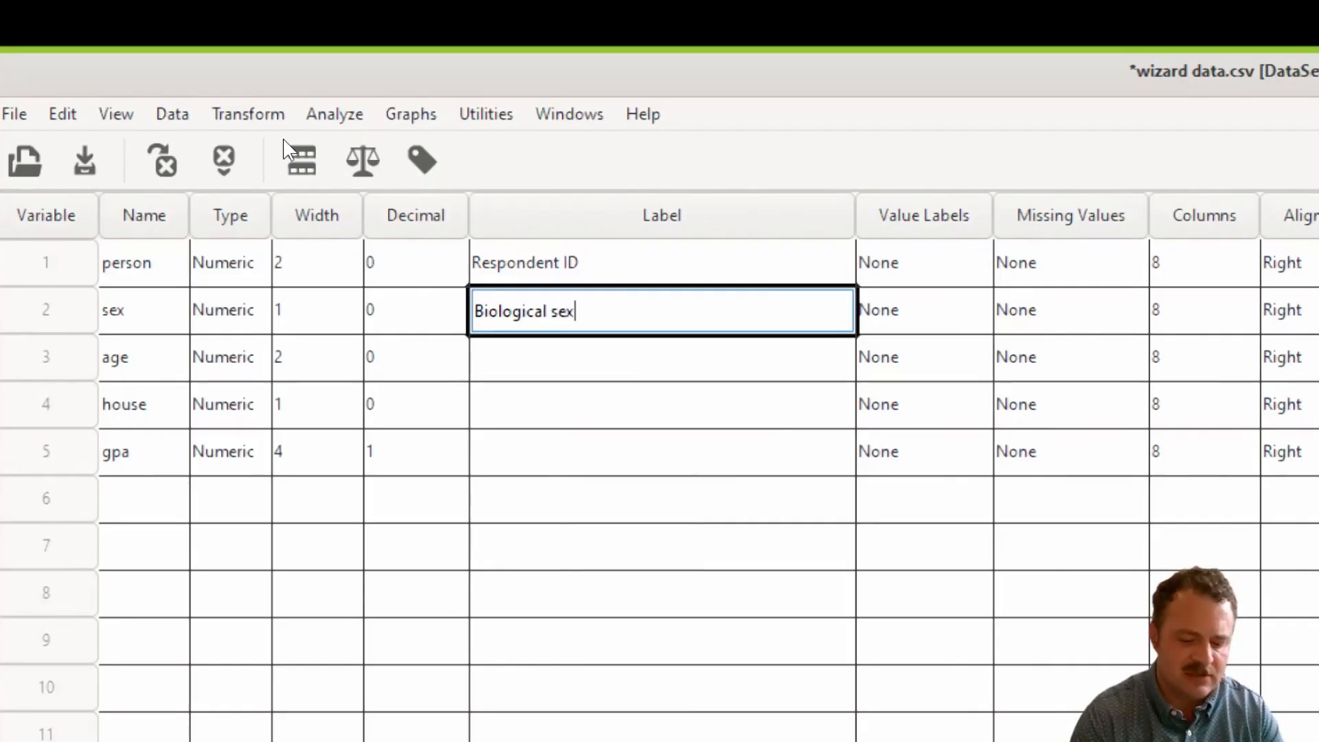
{"action": "key", "text": "Return"}
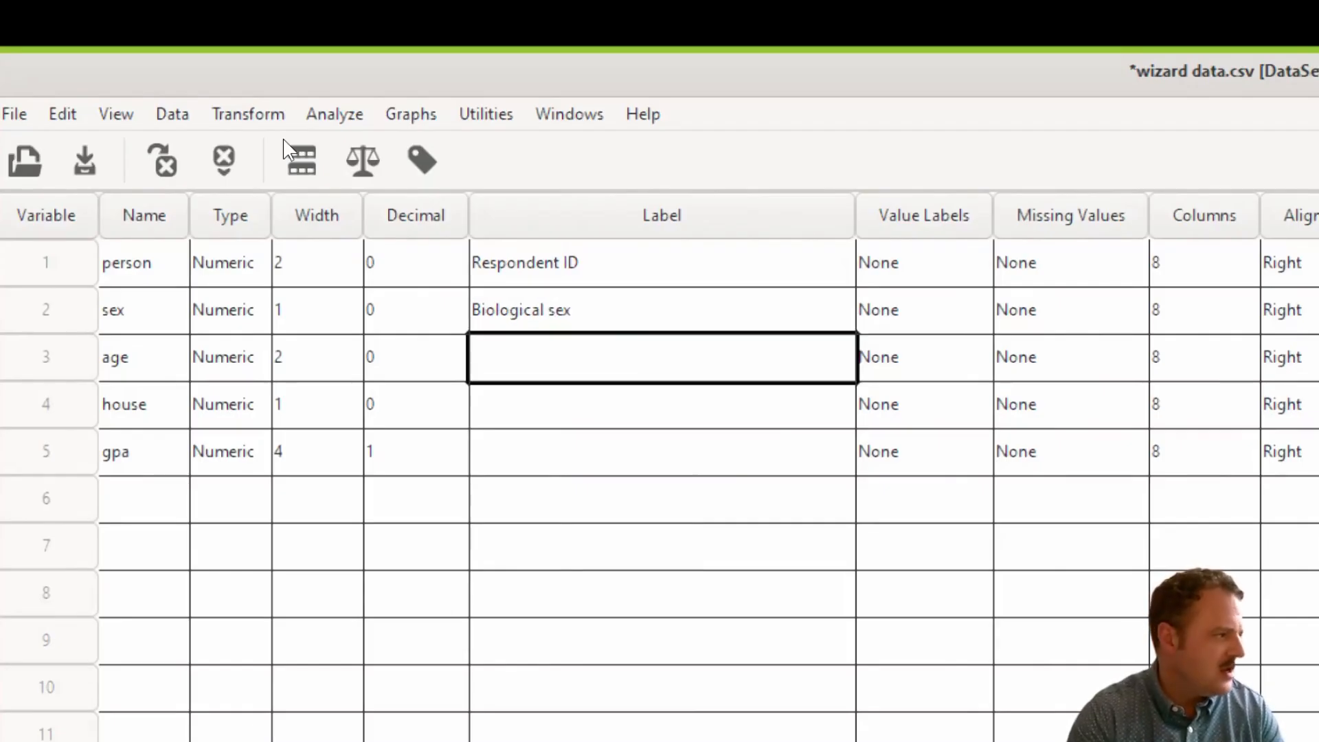
{"action": "type", "text": "age of th"}
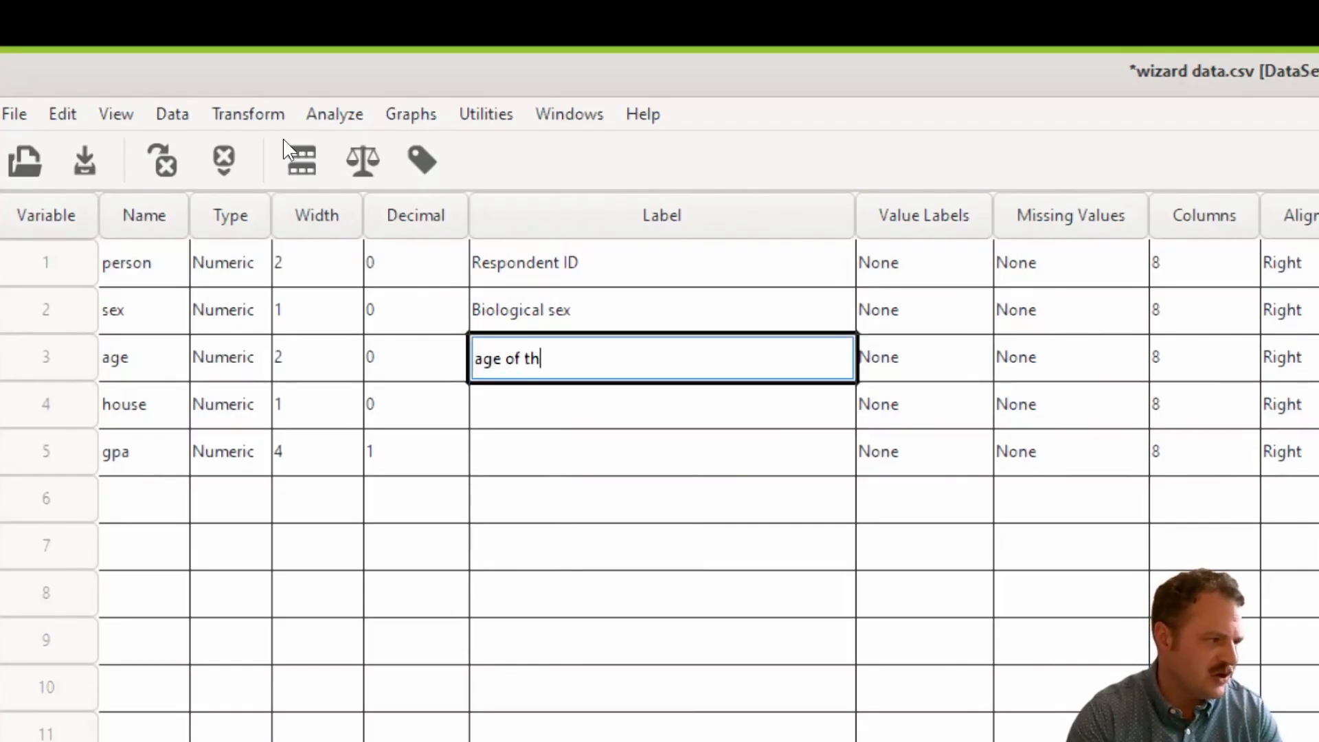
{"action": "type", "text": "e respondent"}
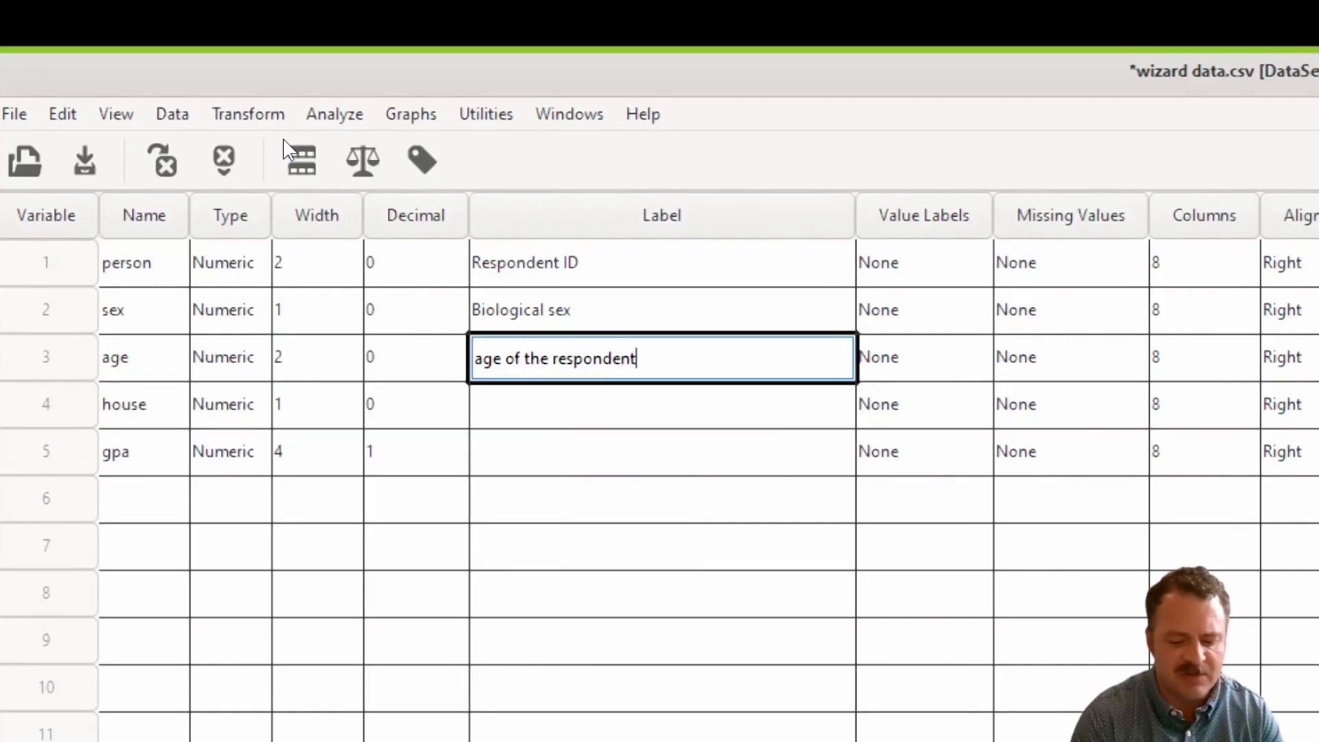
{"action": "key", "text": "Return"}
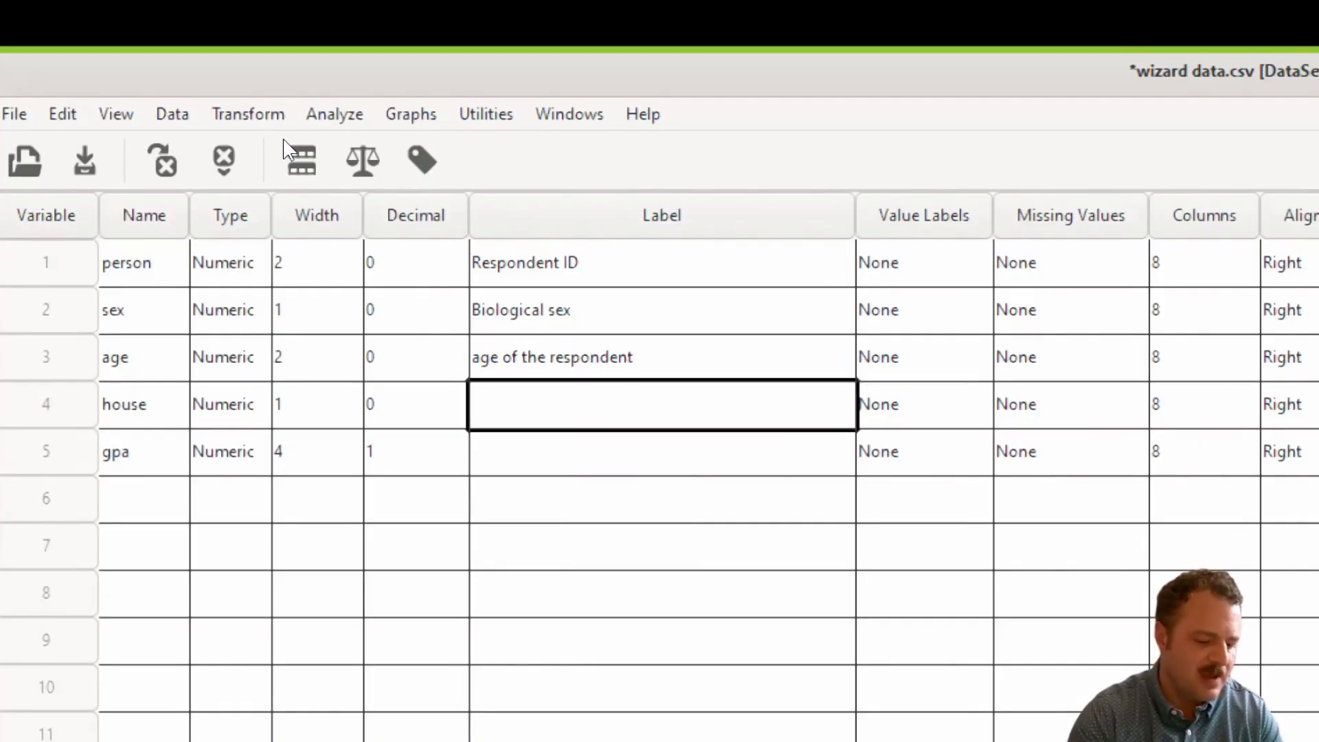
Label the house variable wizard house and the gpa variable wizard gpa
{"action": "type", "text": "wizard house"}
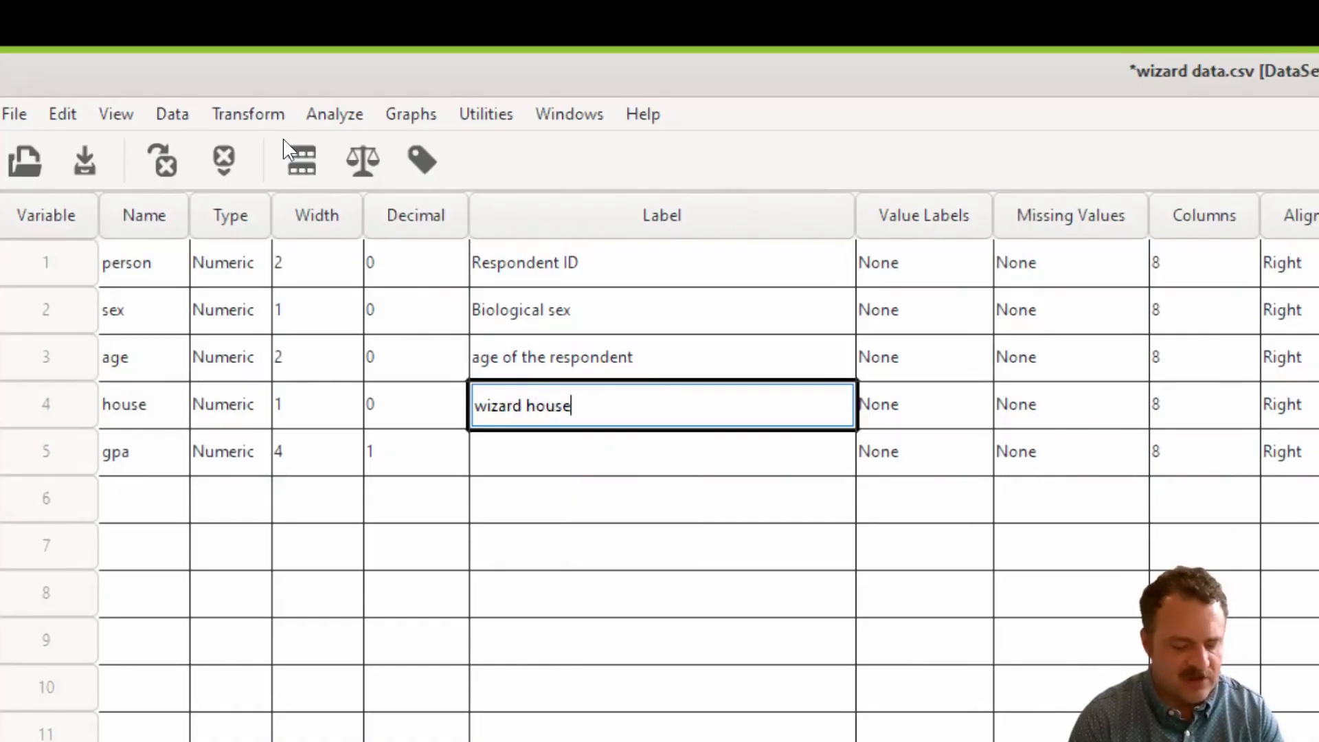
{"action": "key", "text": "Return"}
{"action": "type", "text": "wiza"}
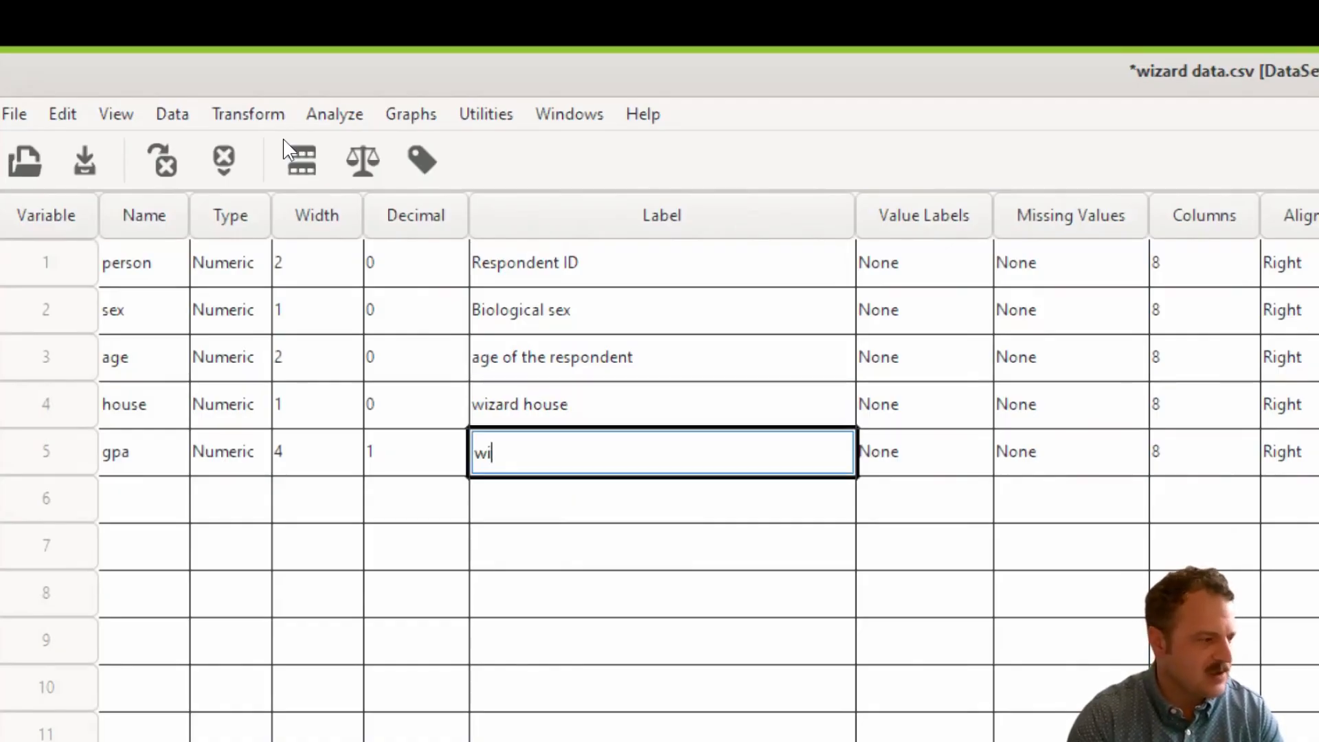
{"action": "key", "text": "BackSpace"}
{"action": "type", "text": "ard gpa"}
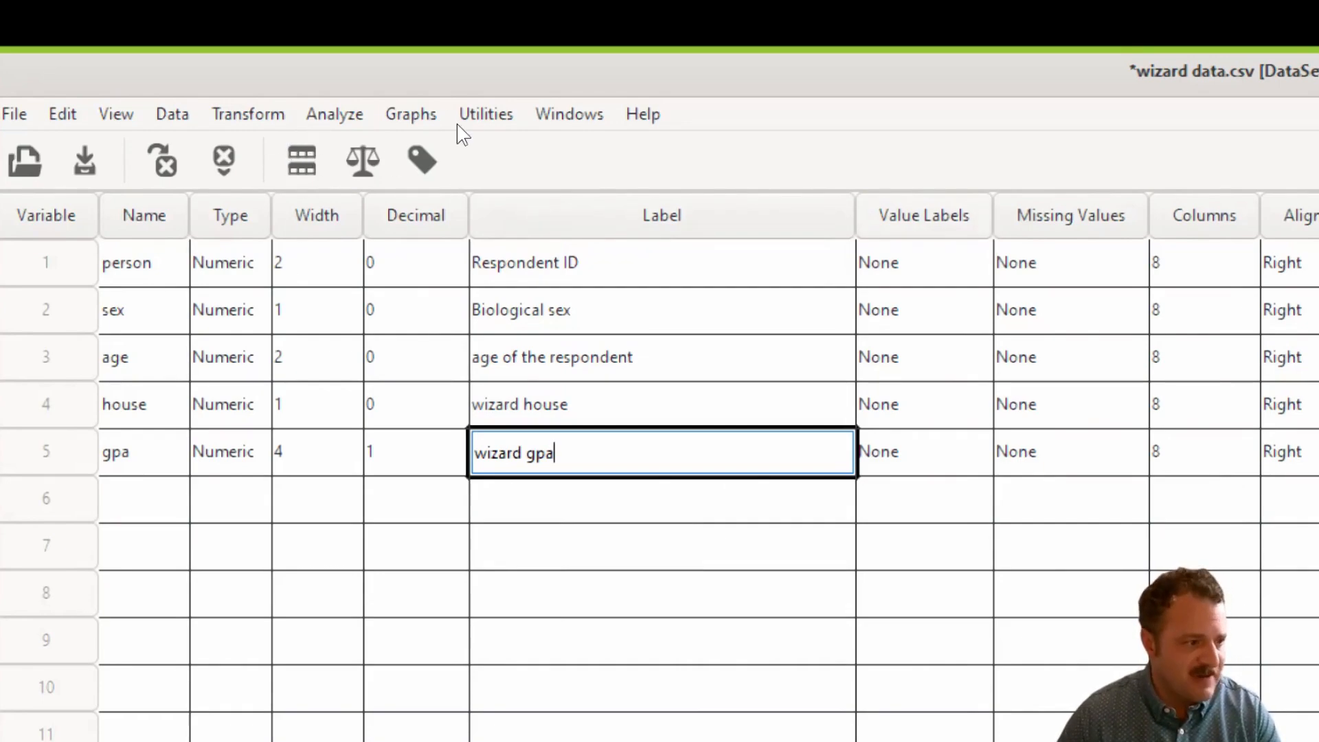
{"action": "left_click", "coordinate": [924, 310]}
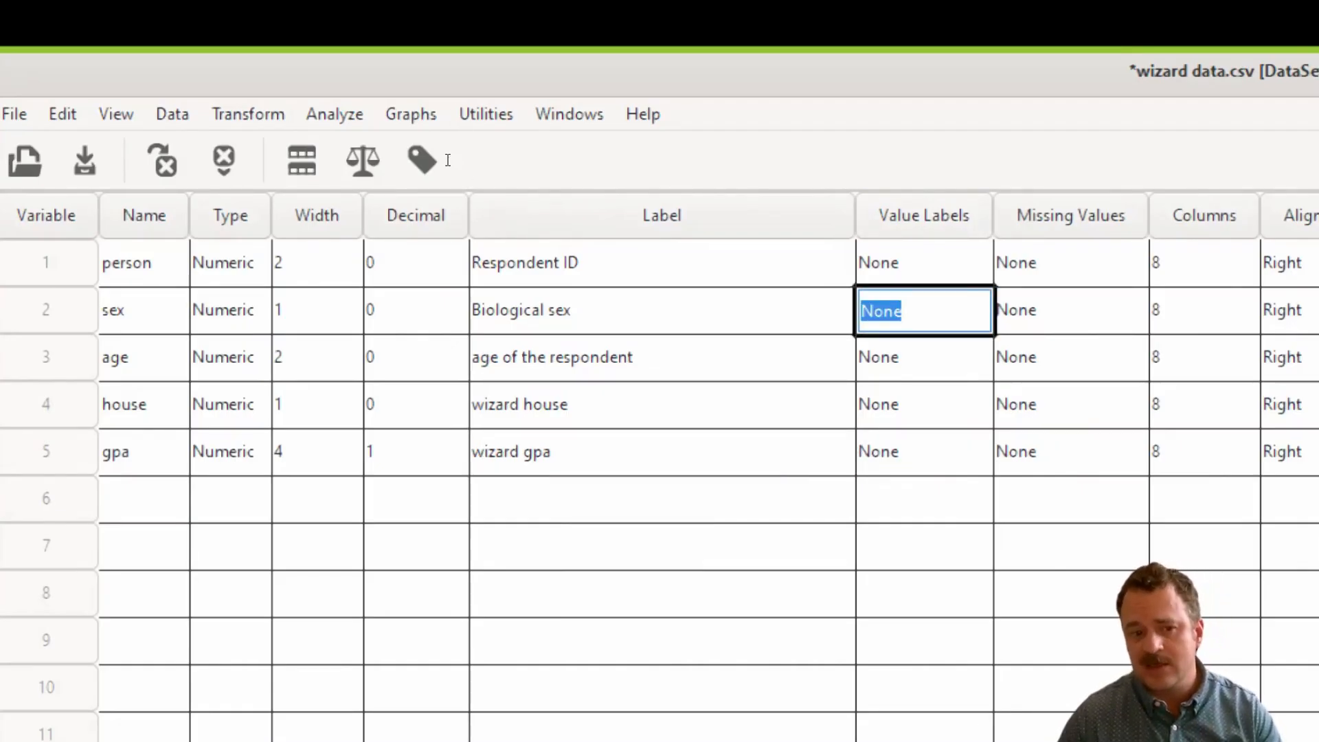
Add a value label to the person variable that assigns the label 1 to value 1
{"action": "key", "text": "Up"}
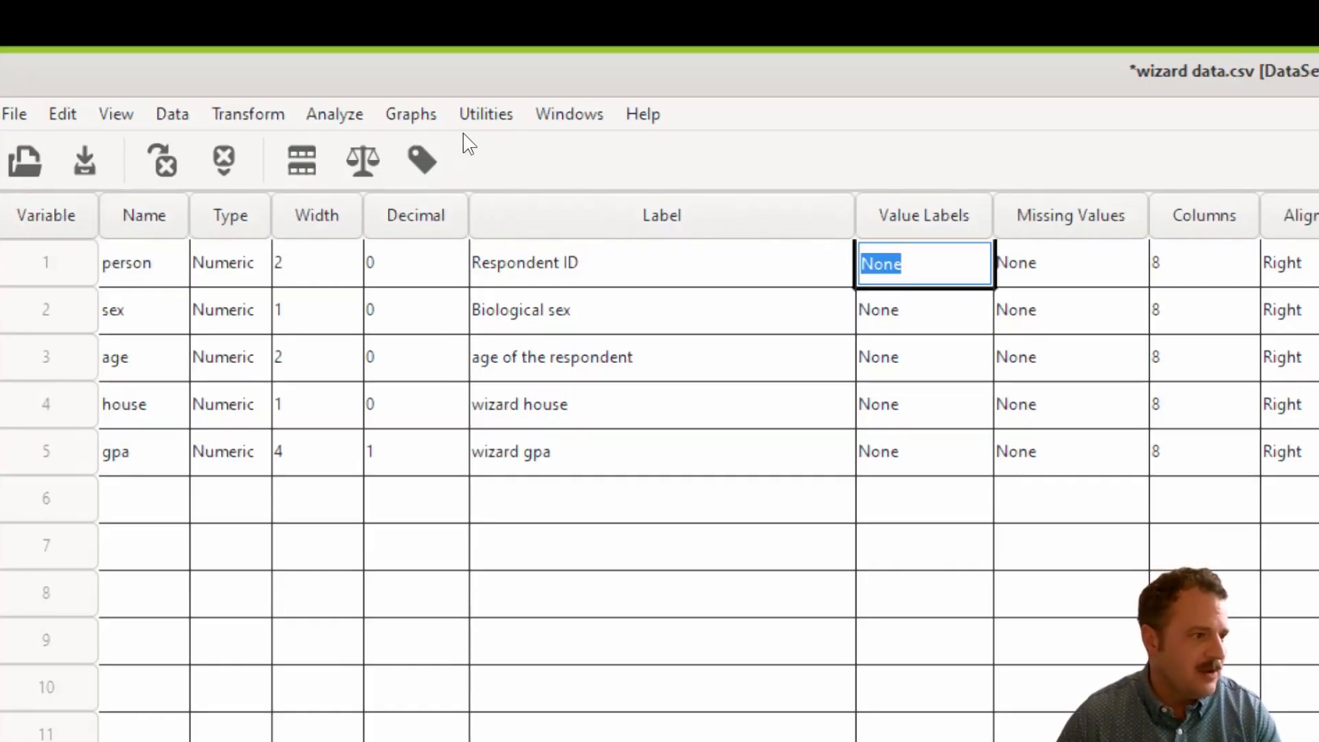
{"action": "left_click", "coordinate": [962, 266]}
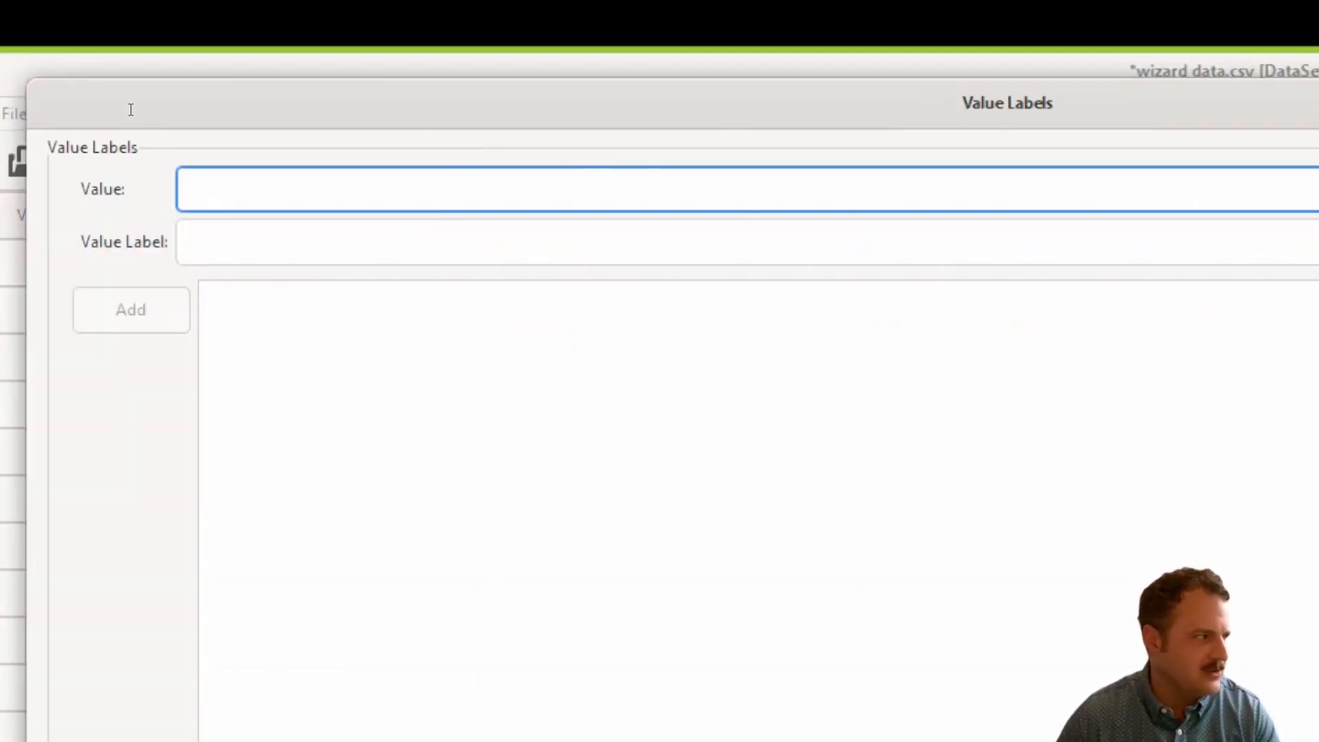
{"action": "type", "text": "1"}
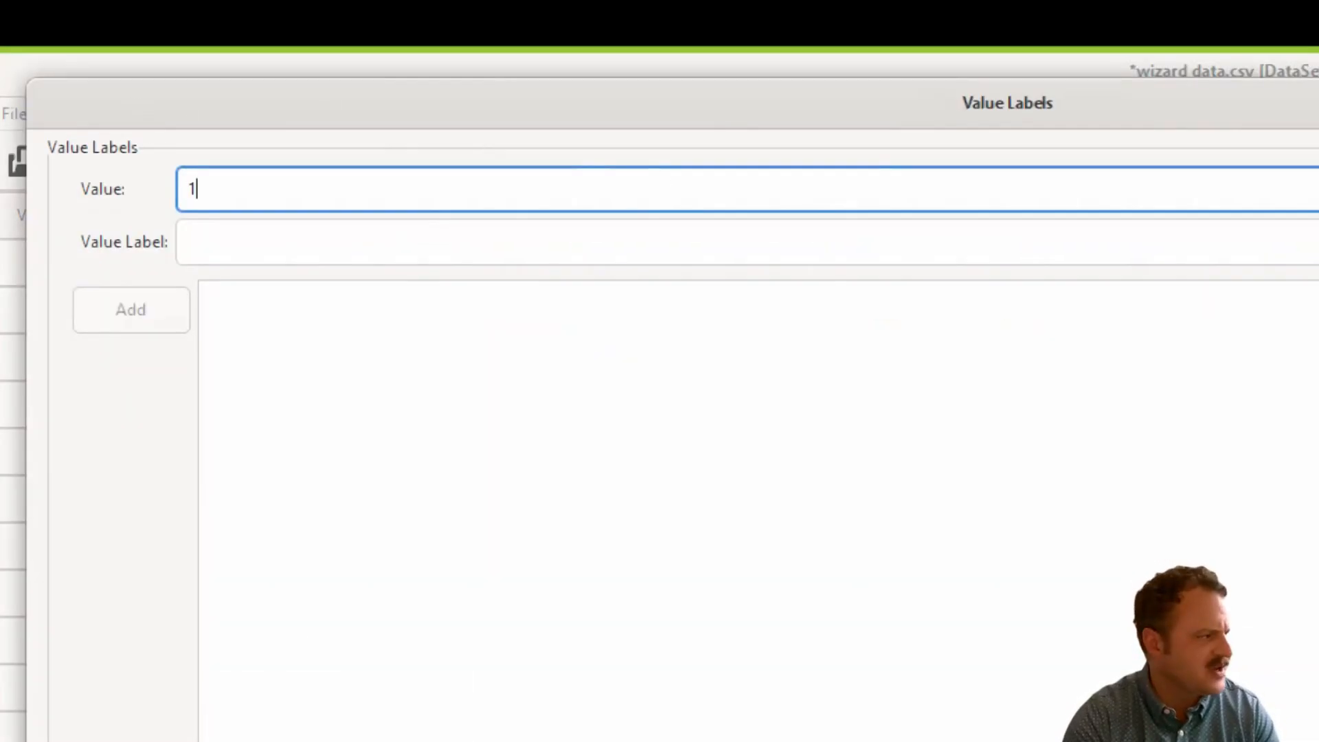
{"action": "key", "text": "Tab"}
{"action": "type", "text": "1"}
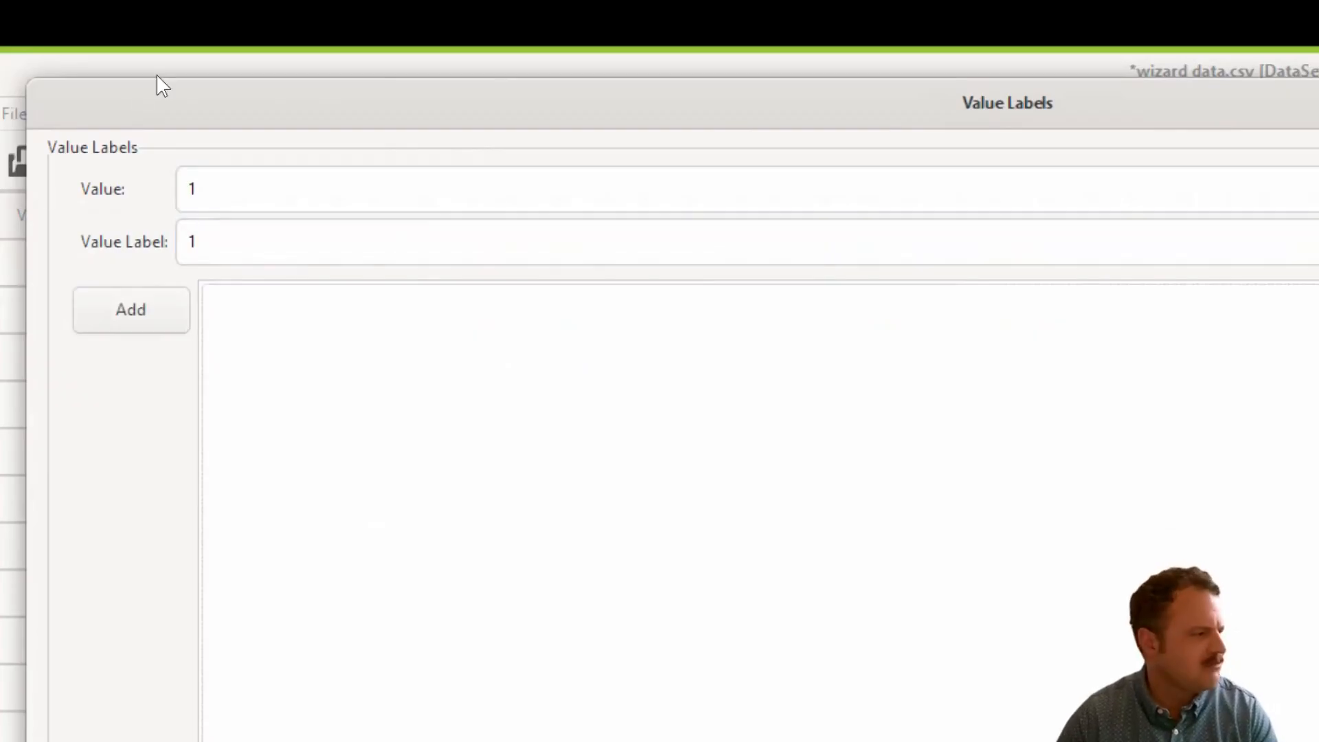
{"action": "key", "text": "Return"}
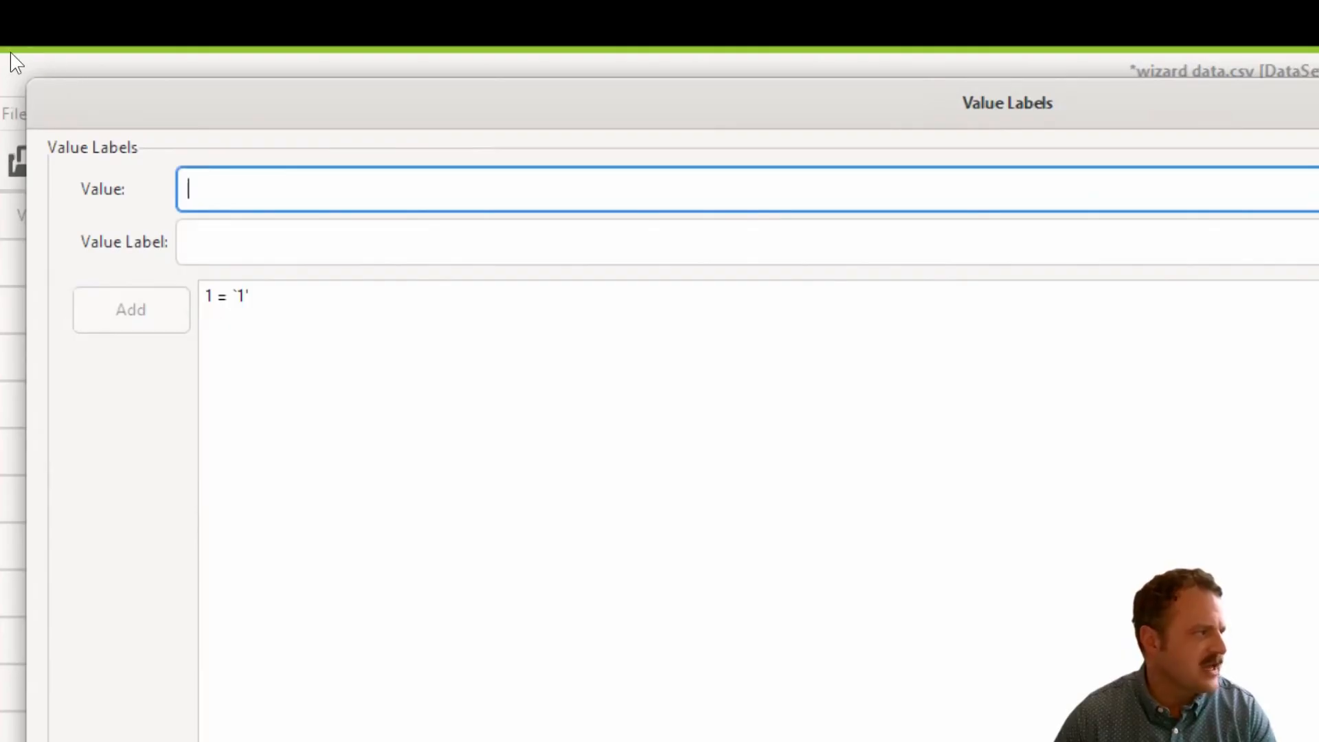
Remove the value label 1 from the person variable and close its value labels
{"action": "left_click_drag", "start_coordinate": [33, 100], "coordinate": [127, 207]}
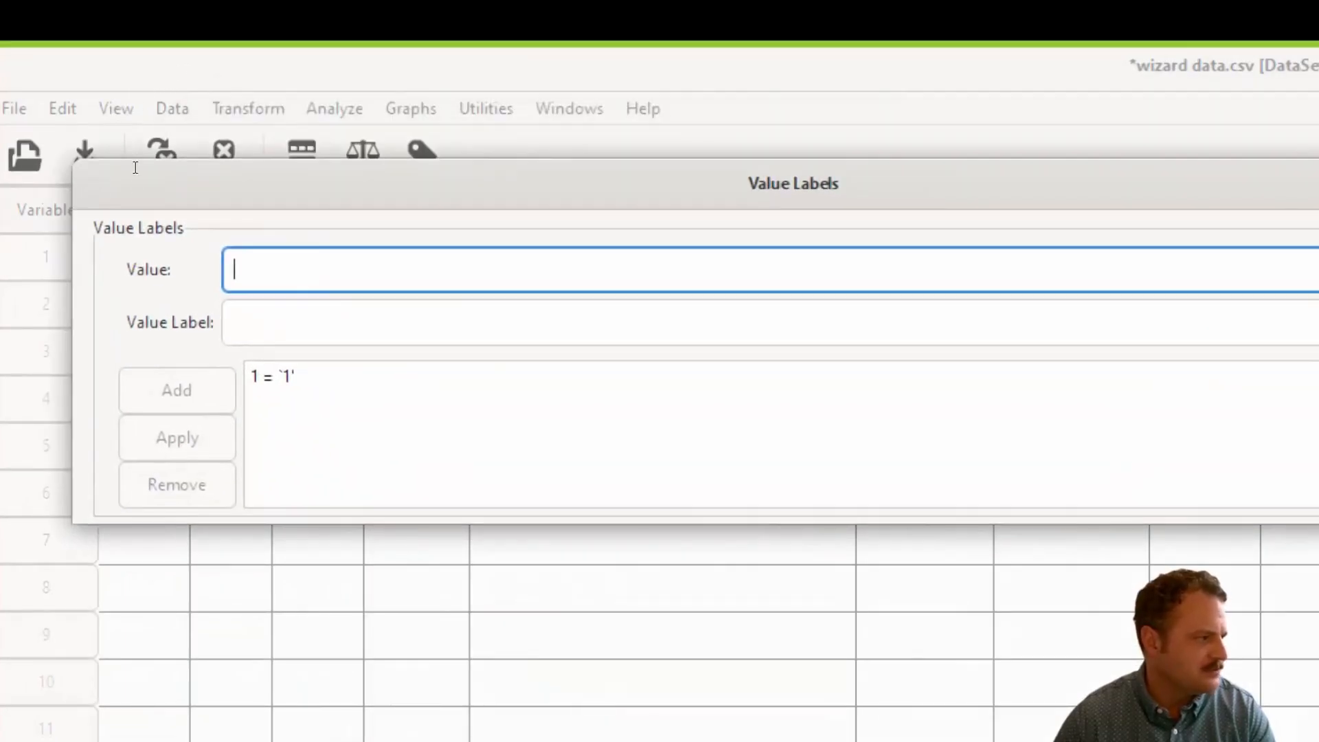
{"action": "left_click", "coordinate": [275, 376]}
{"action": "left_click", "coordinate": [176, 485]}
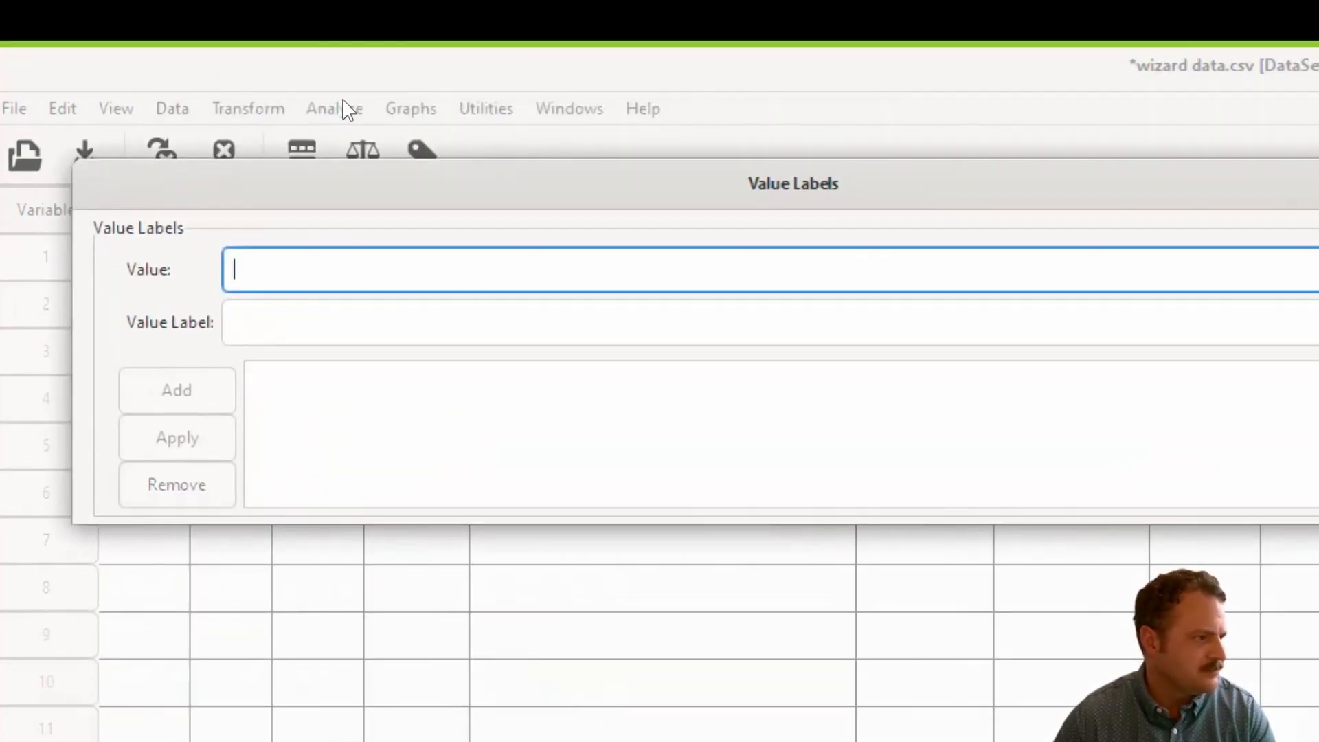
{"action": "left_click_drag", "start_coordinate": [342, 101], "coordinate": [87, 152]}
{"action": "left_click", "coordinate": [980, 288]}
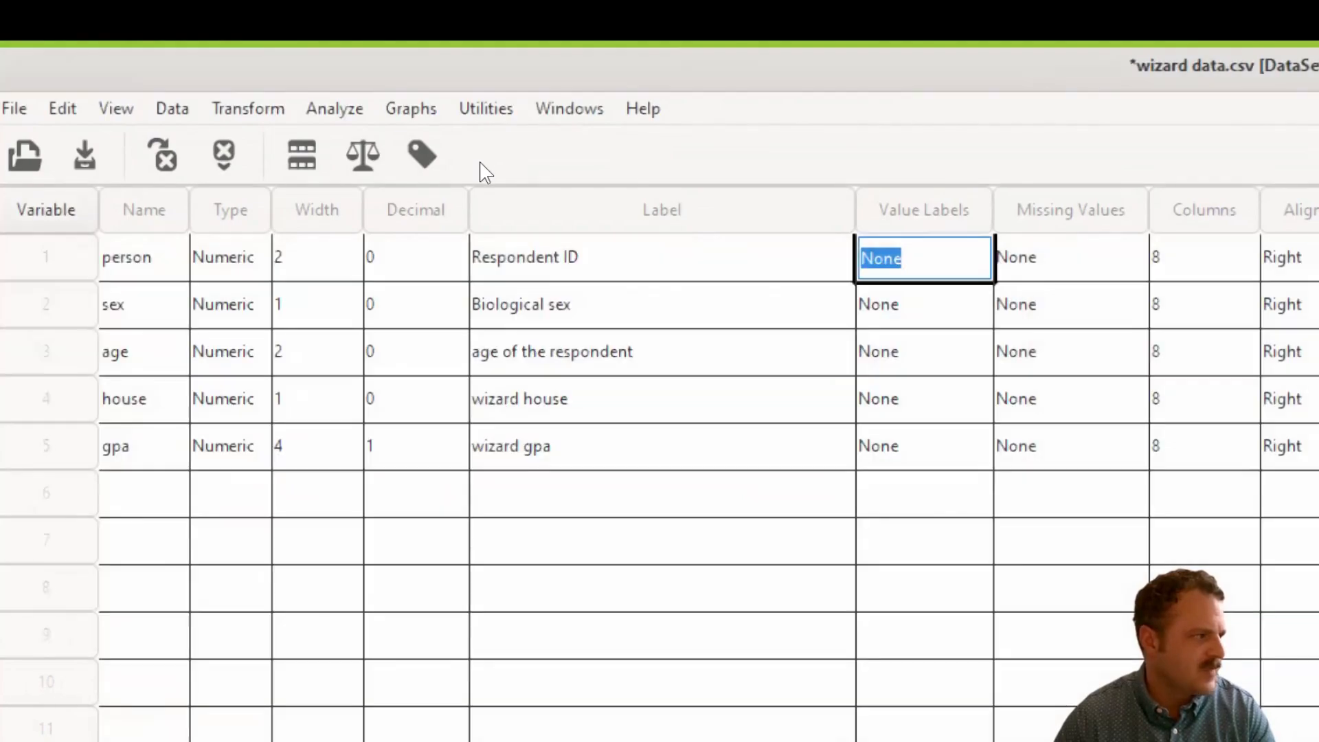
Add a value label to the sex variable that assigns male to value 1
{"action": "left_click", "coordinate": [976, 303]}
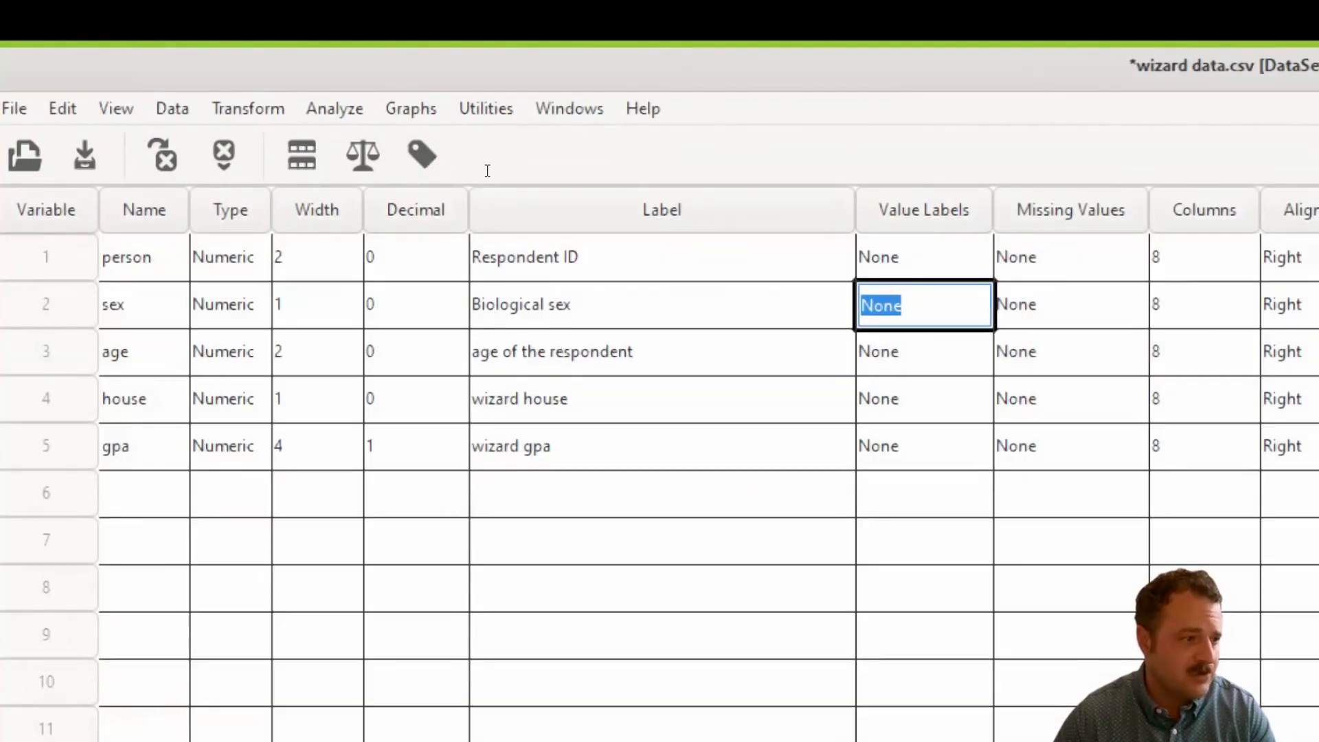
{"action": "left_click", "coordinate": [975, 303]}
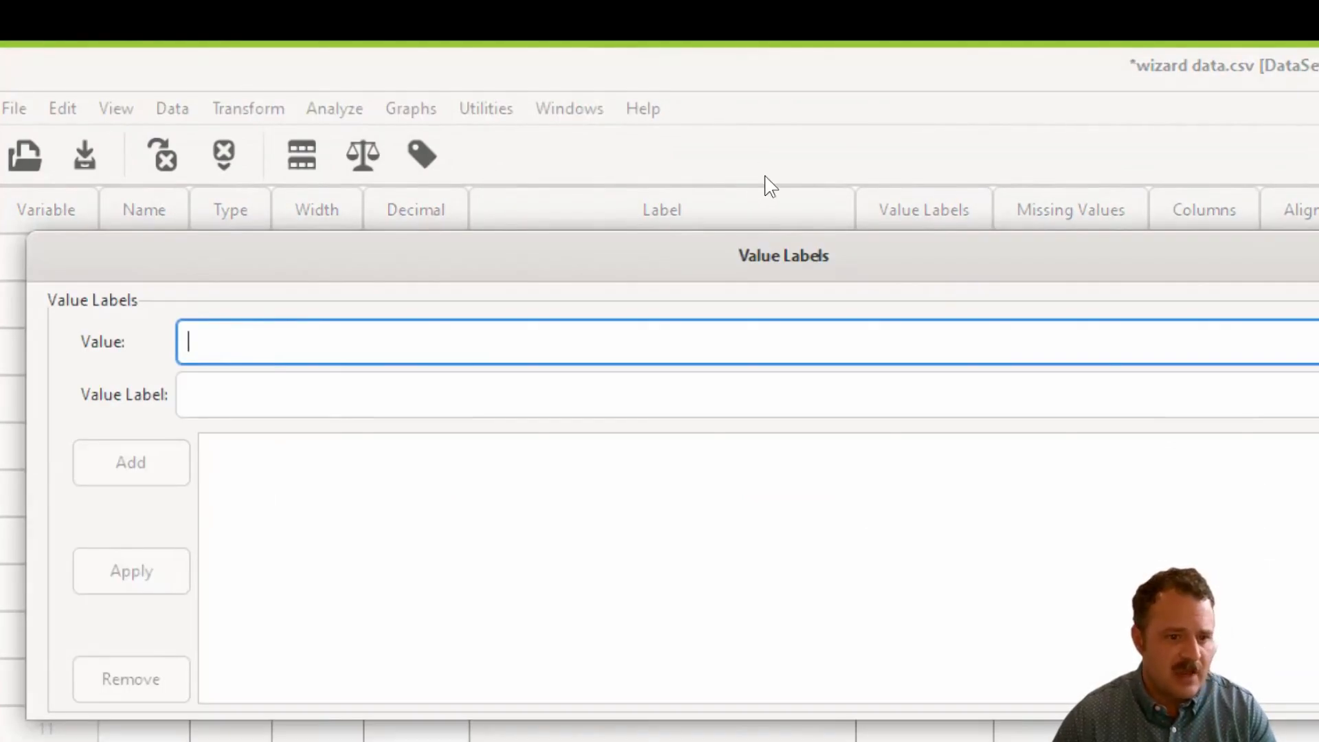
{"action": "type", "text": "1"}
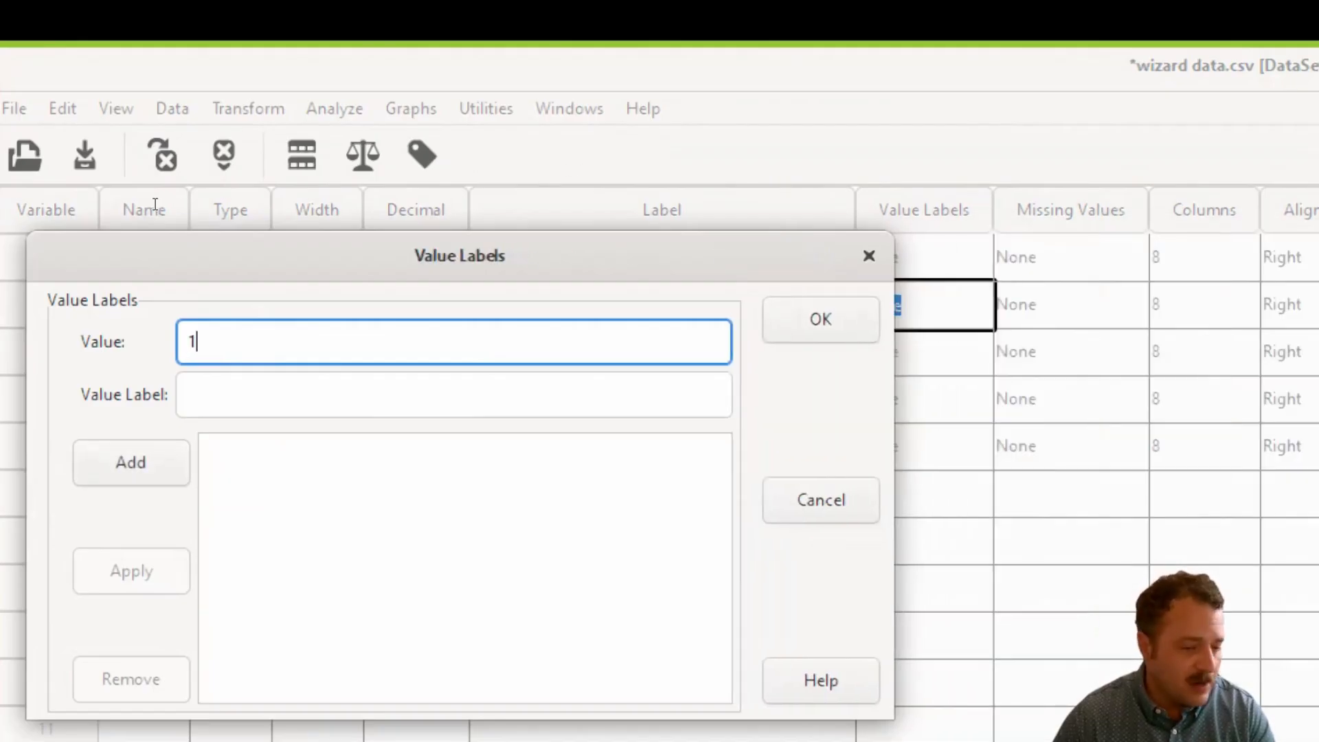
{"action": "key", "text": "Tab"}
{"action": "type", "text": "se"}
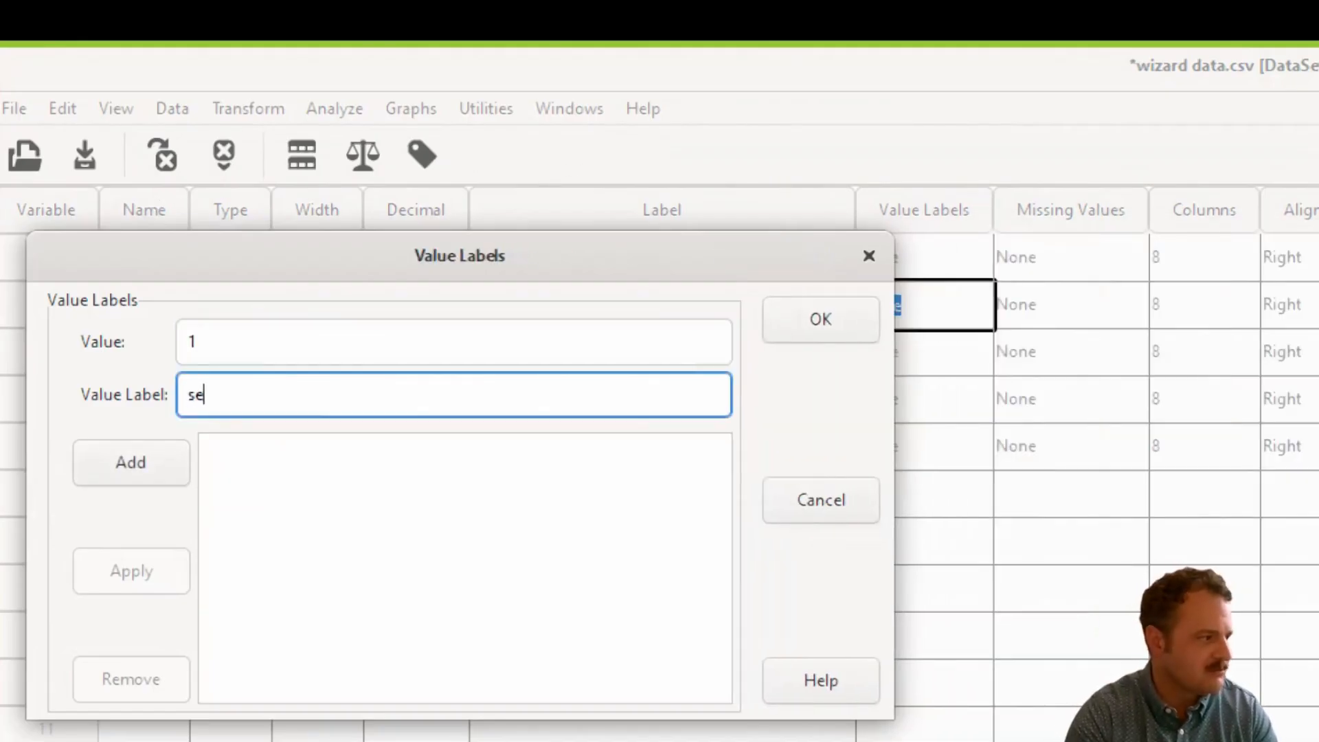
{"action": "key", "text": "BackSpace"}
{"action": "key", "text": "BackSpace"}
{"action": "type", "text": "male"}
{"action": "key", "text": "Return"}
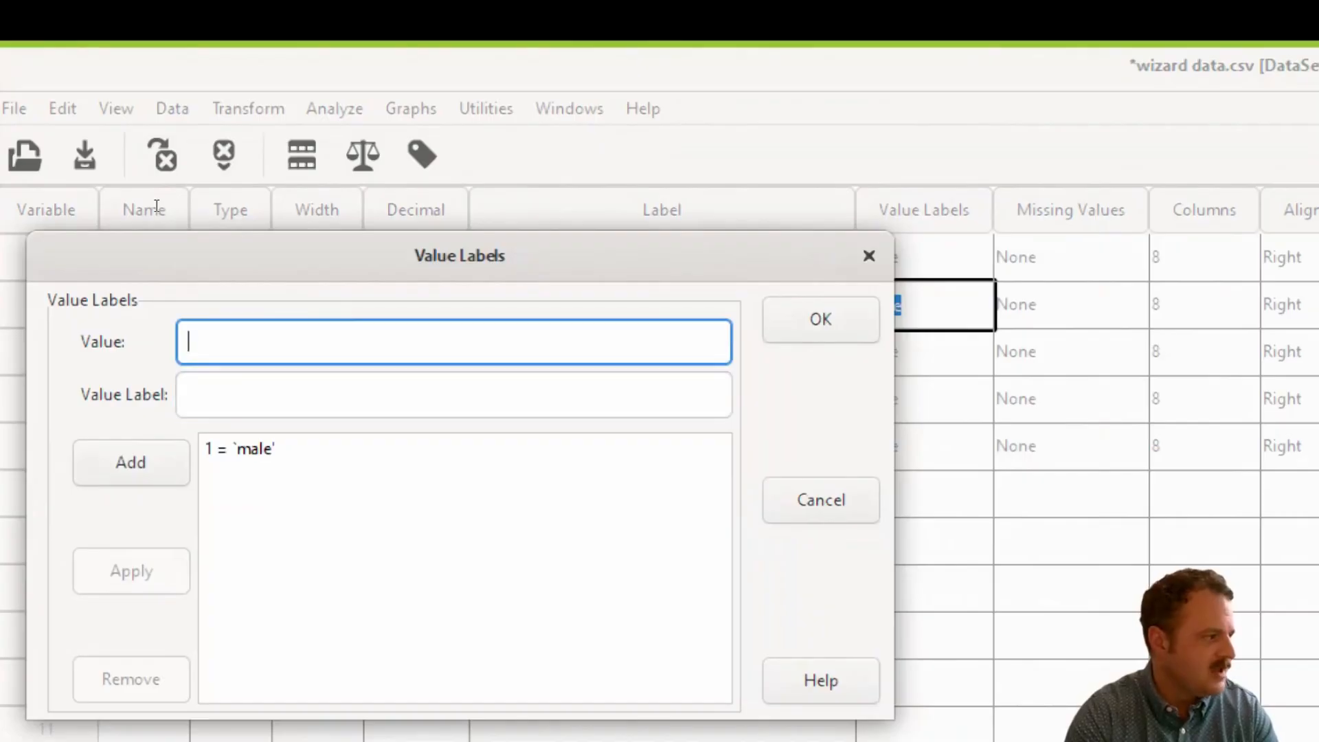
Assign the label female to value 2 of the sex variable and accept its value labels
{"action": "type", "text": "2"}
{"action": "key", "text": "Tab"}
{"action": "type", "text": "female"}
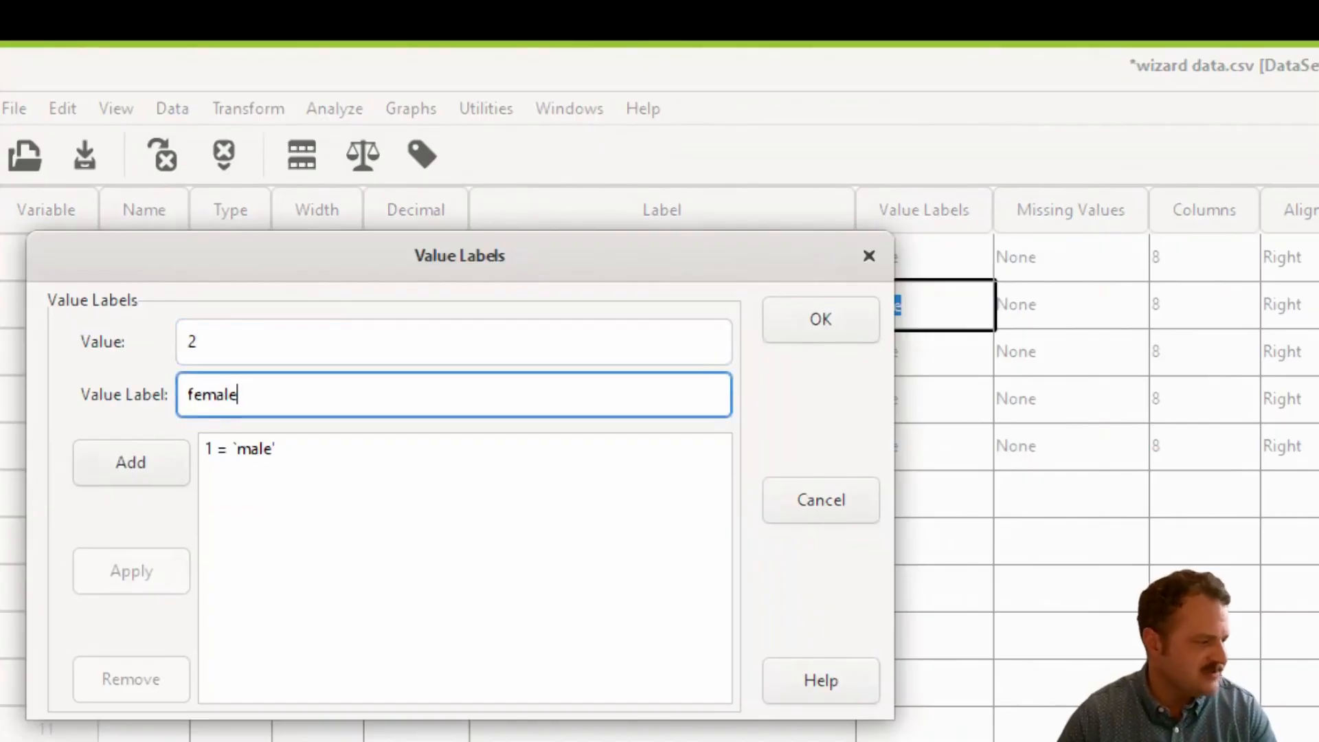
{"action": "key", "text": "Return"}
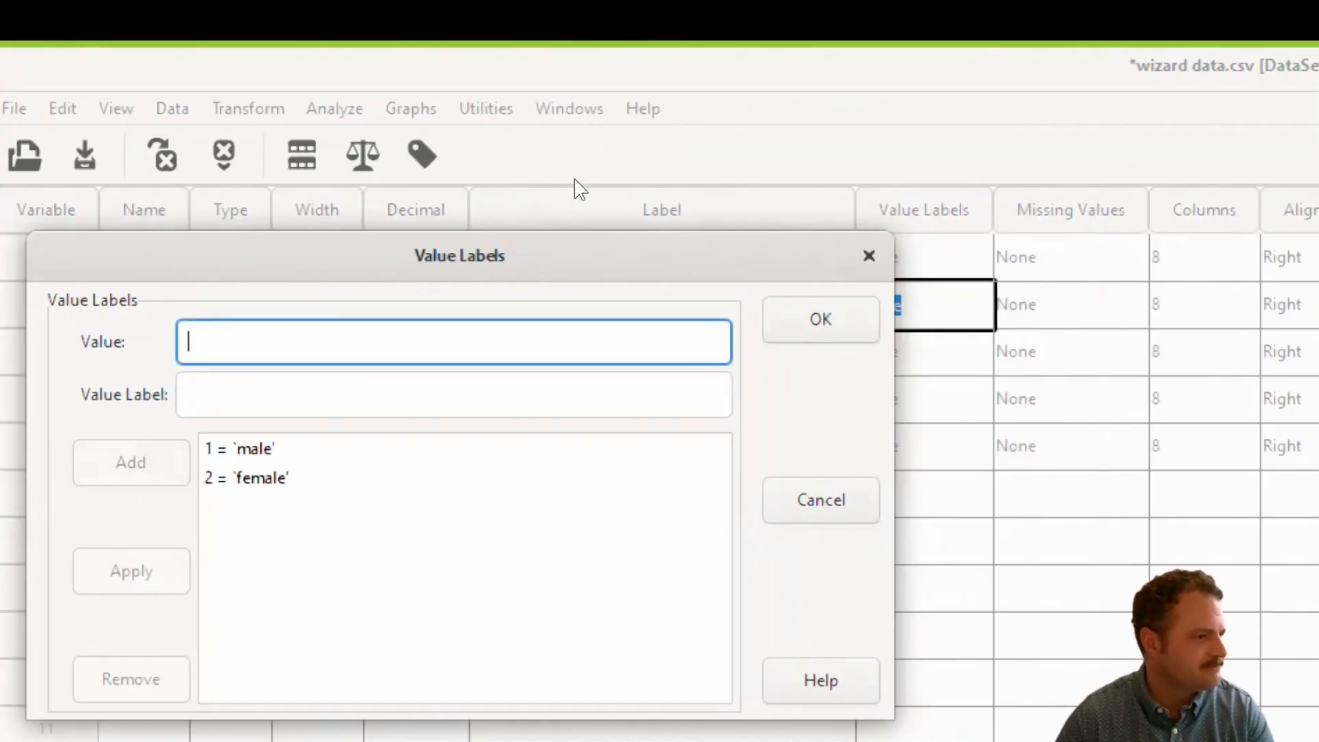
{"action": "key", "text": "Return"}
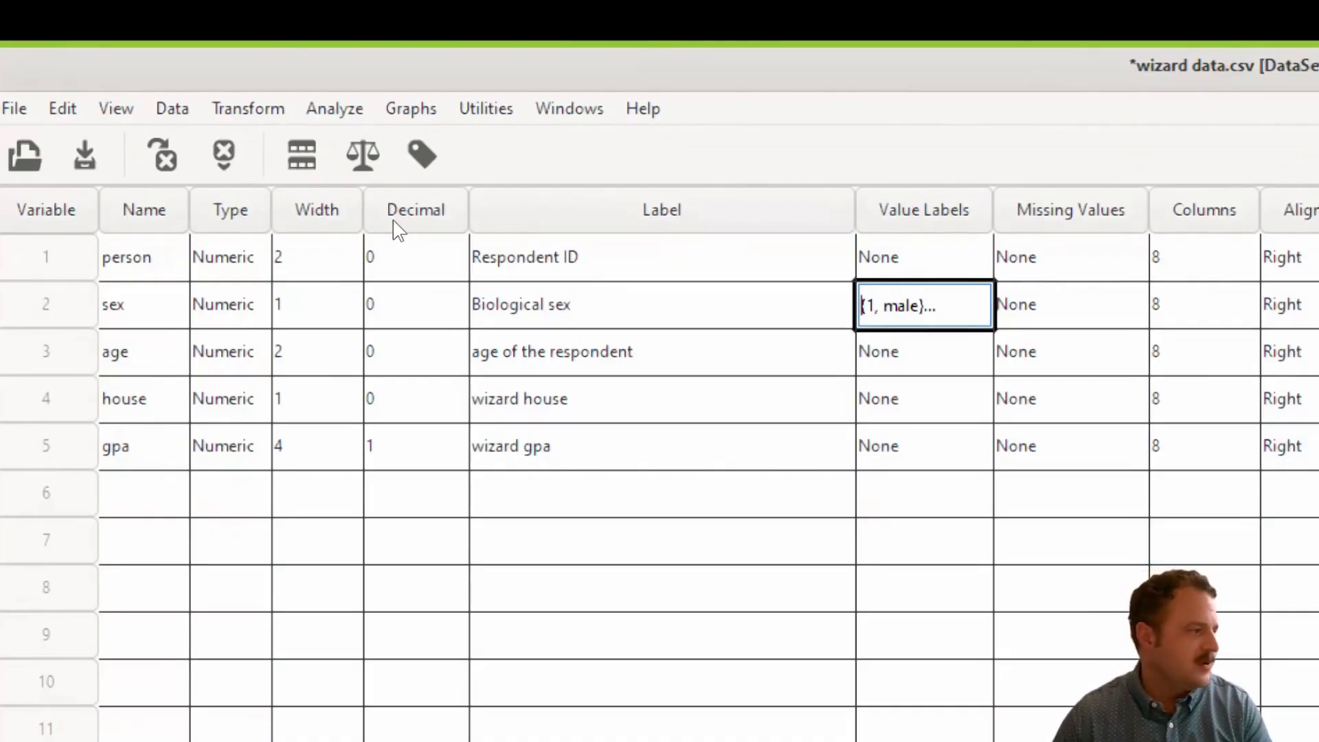
Add a value label to the house variable that assigns LionRoar to value 1
{"action": "key", "text": "Down"}
{"action": "key", "text": "Down"}
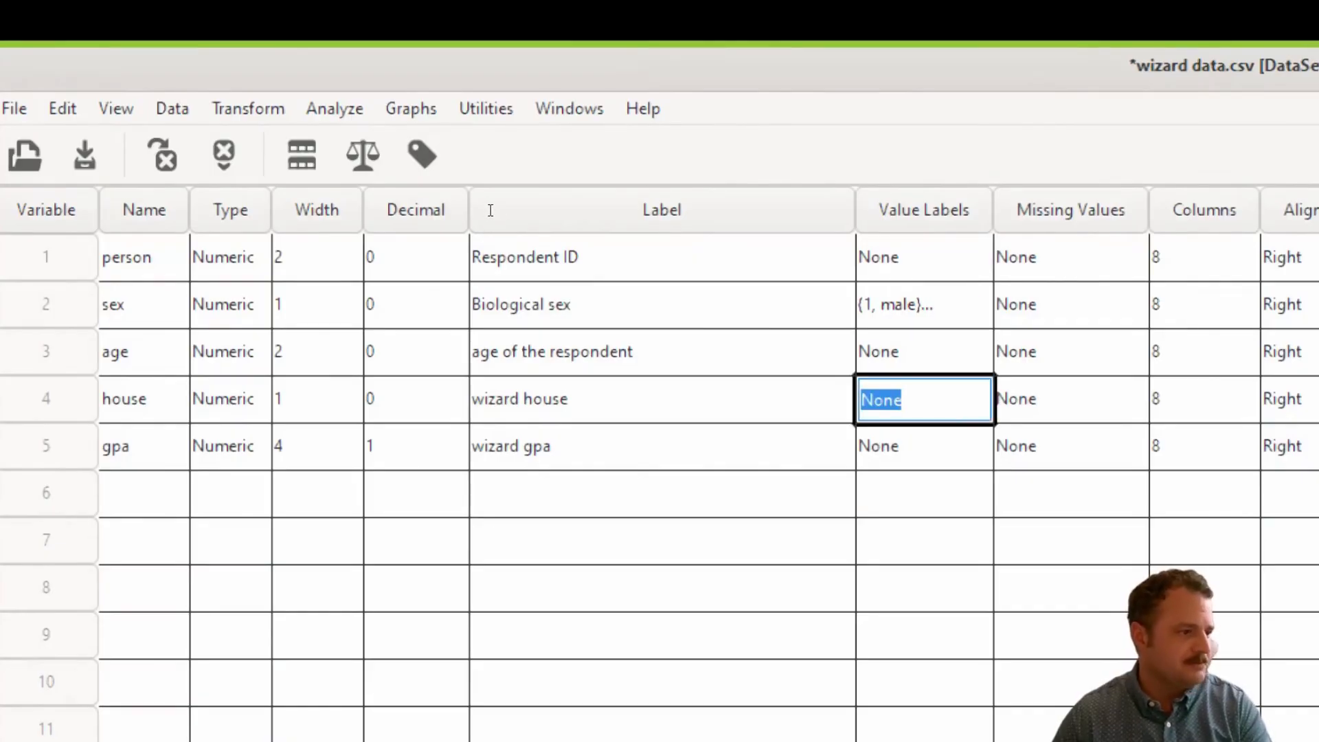
{"action": "left_click", "coordinate": [925, 399]}
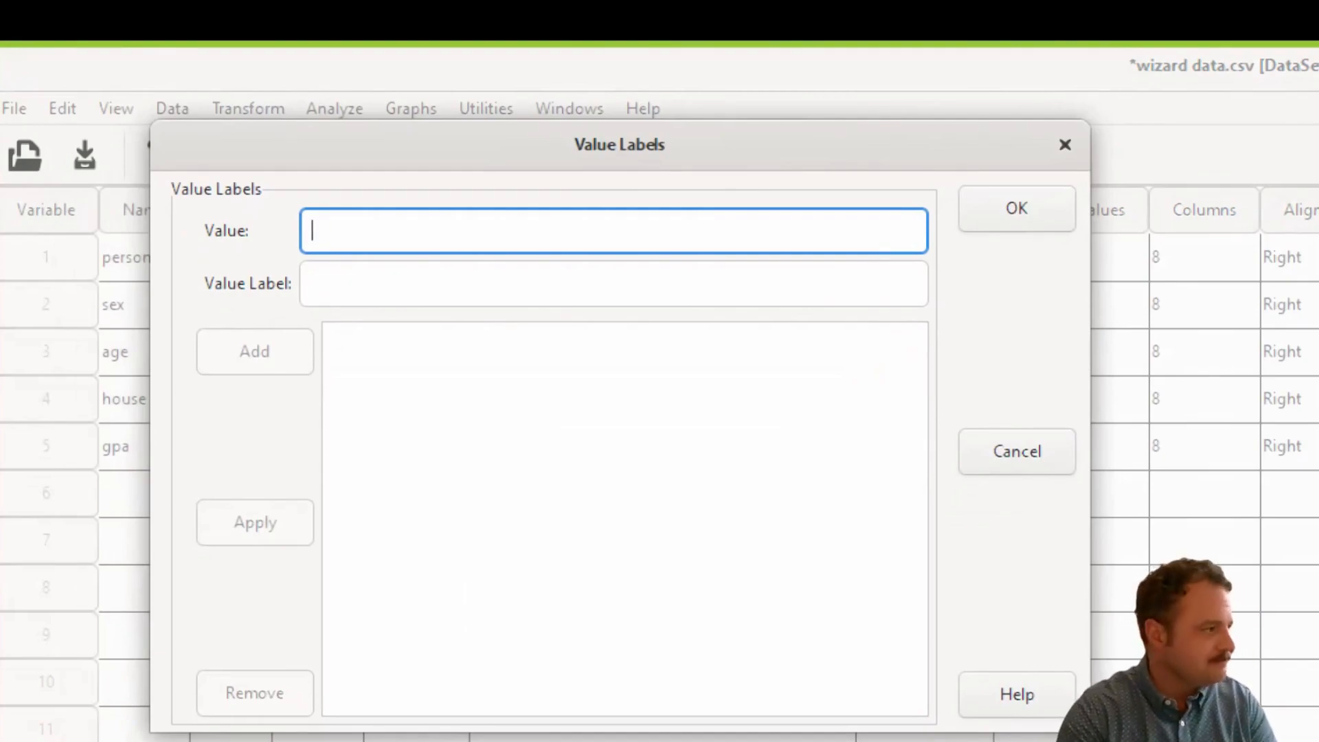
{"action": "type", "text": "1"}
{"action": "key", "text": "Tab"}
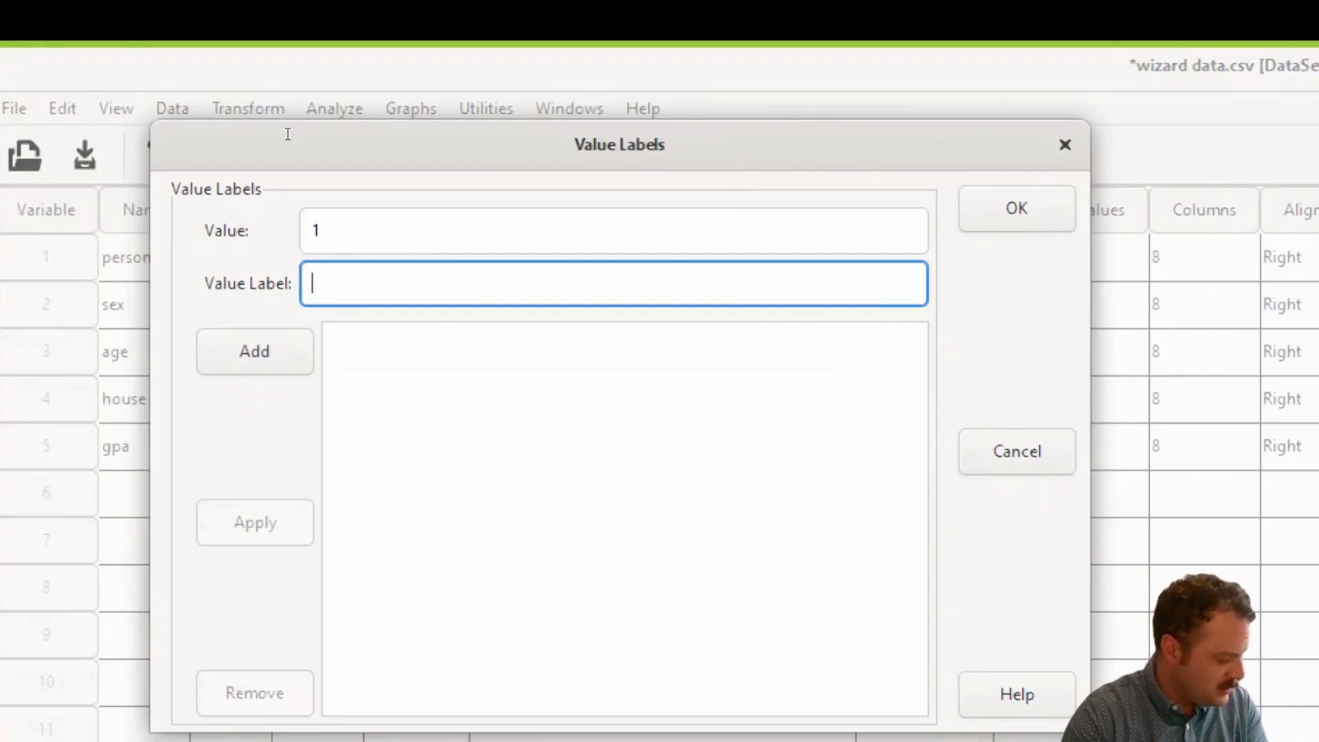
{"action": "type", "text": "LionRoar"}
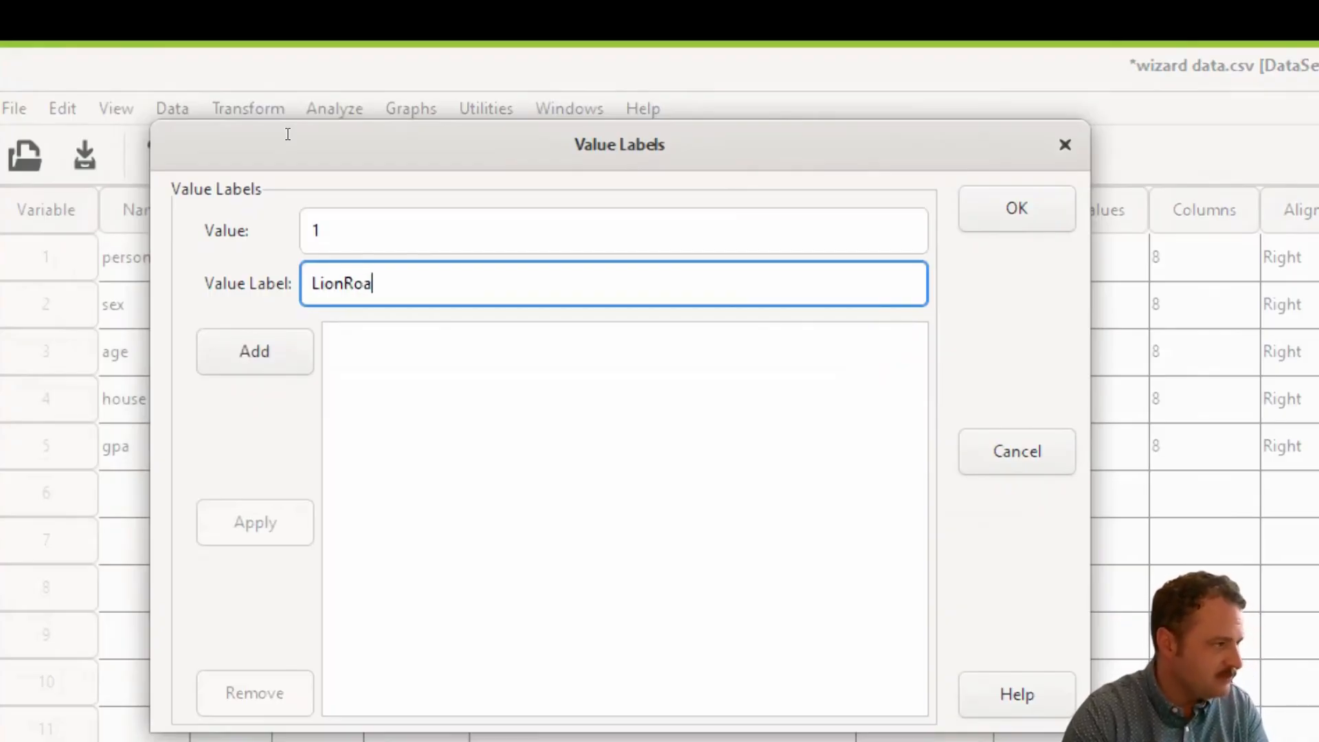
{"action": "key", "text": "Return"}
Assign BadBadger to value 2 and EagleClaws to value 3 of the house variable
{"action": "type", "text": "2"}
{"action": "key", "text": "Tab"}
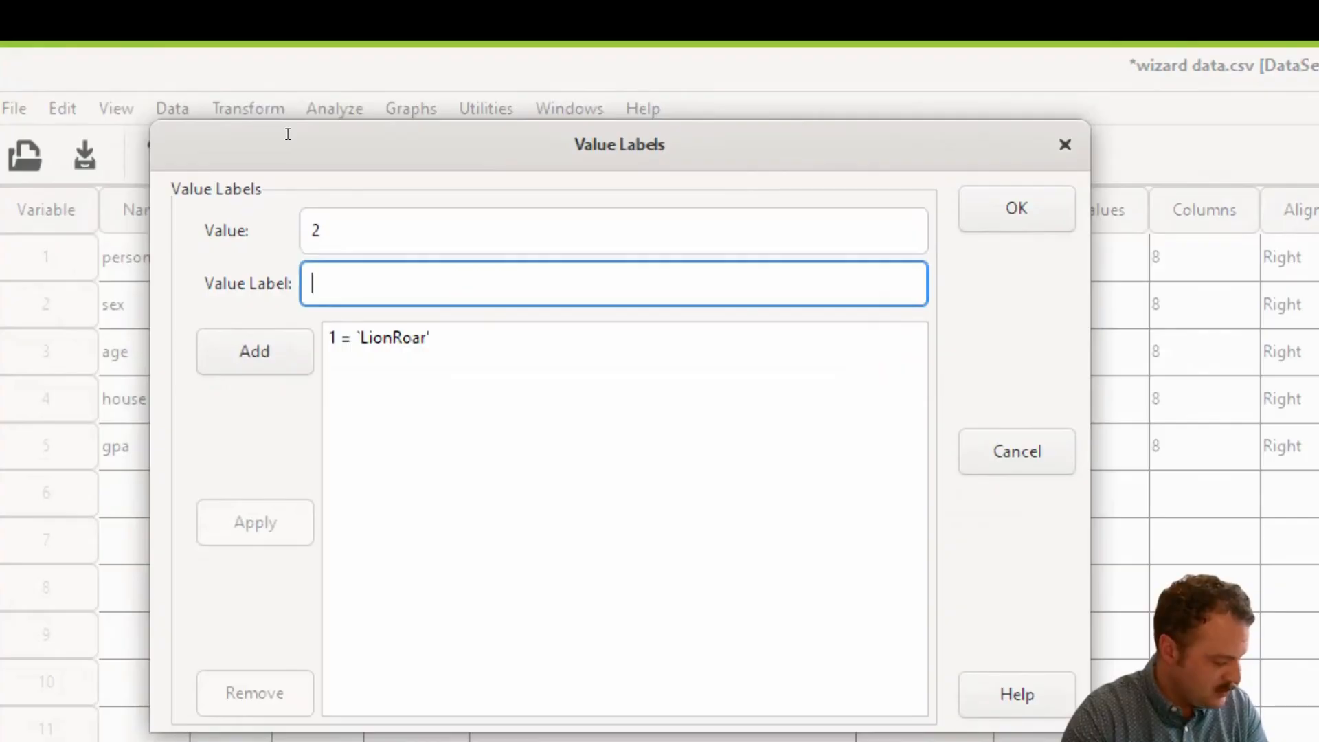
{"action": "type", "text": "BadBadger"}
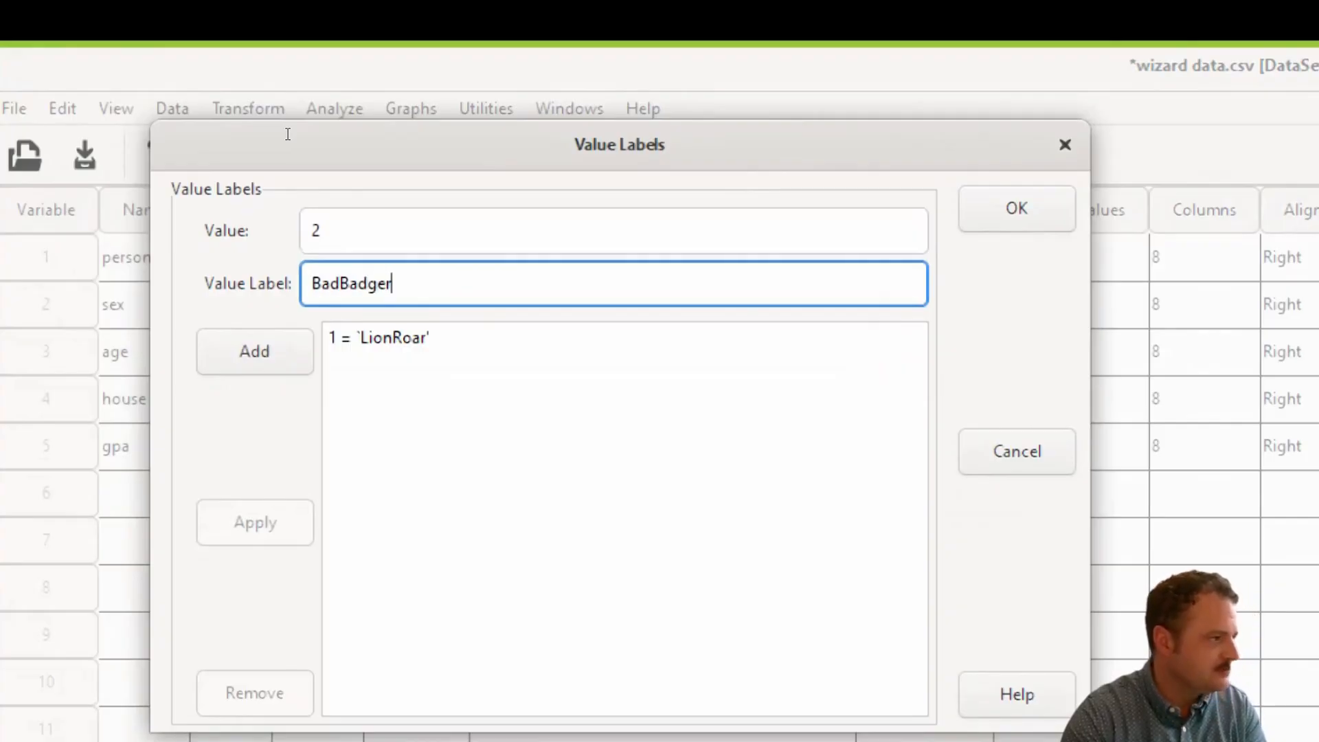
{"action": "key", "text": "Return"}
{"action": "type", "text": "3"}
{"action": "key", "text": "Tab"}
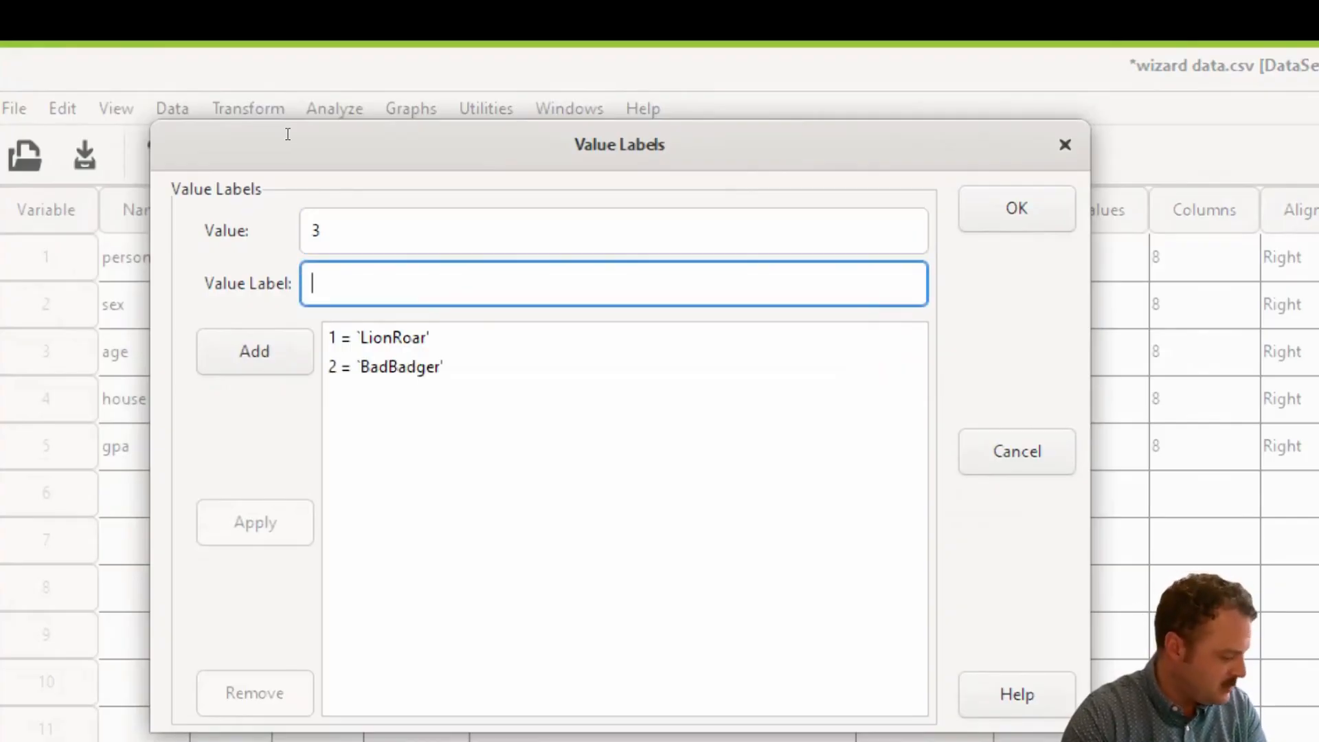
{"action": "type", "text": "EagleClaws"}
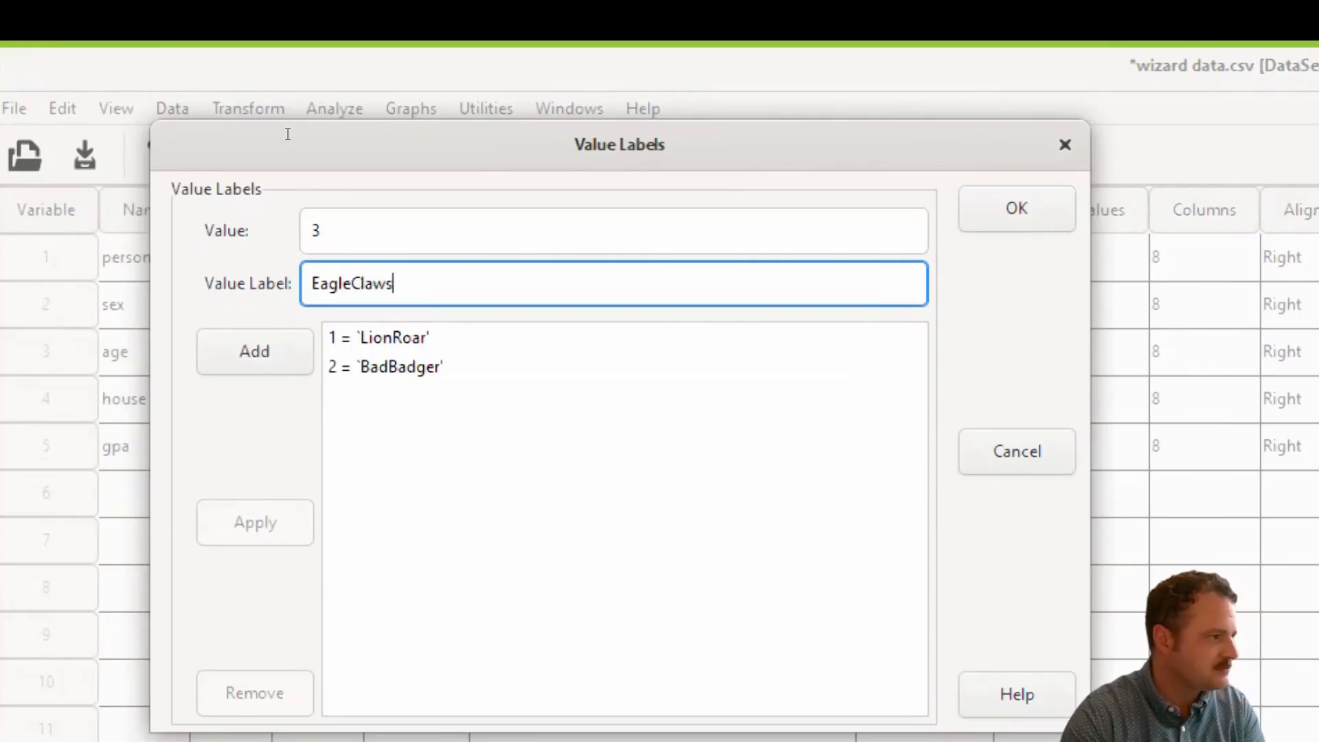
{"action": "key", "text": "Return"}
Assign SneakySnake to value 4 of the house variable and accept its value labels
{"action": "type", "text": "4"}
{"action": "key", "text": "Tab"}
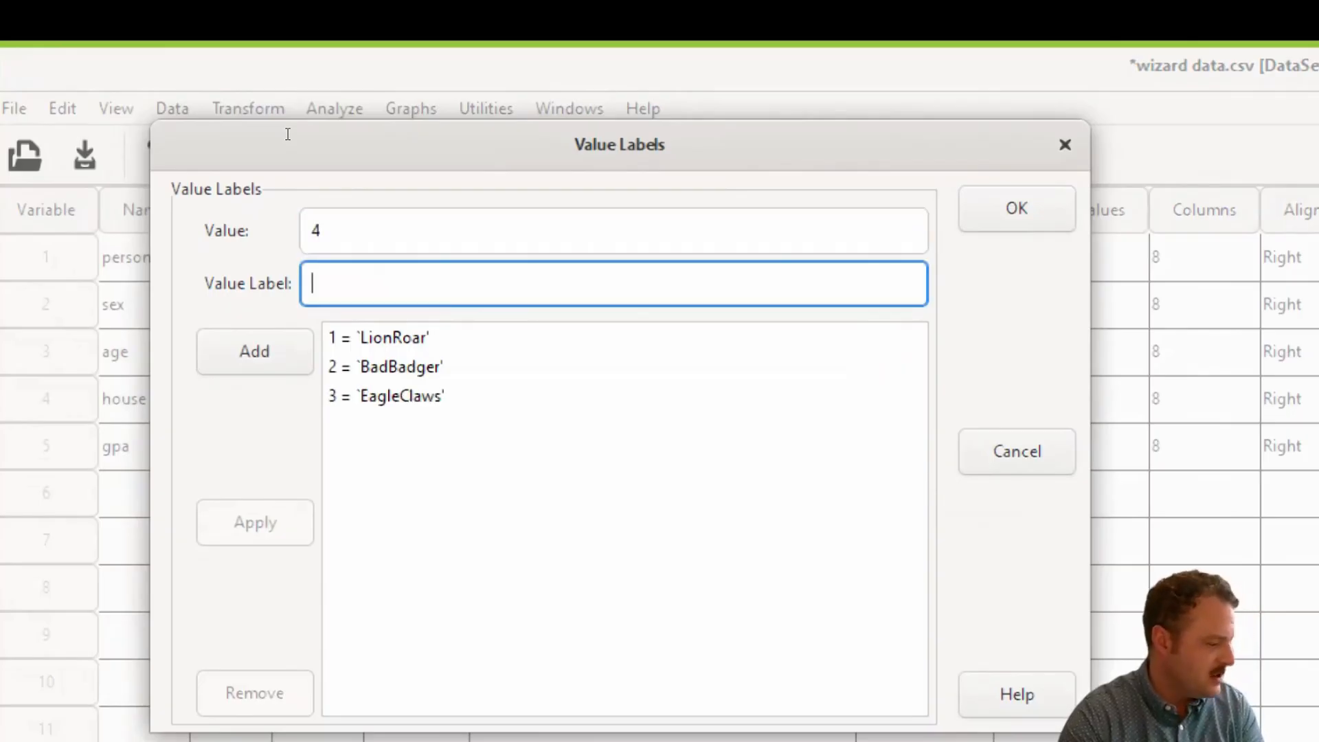
{"action": "type", "text": "SneakSnake"}
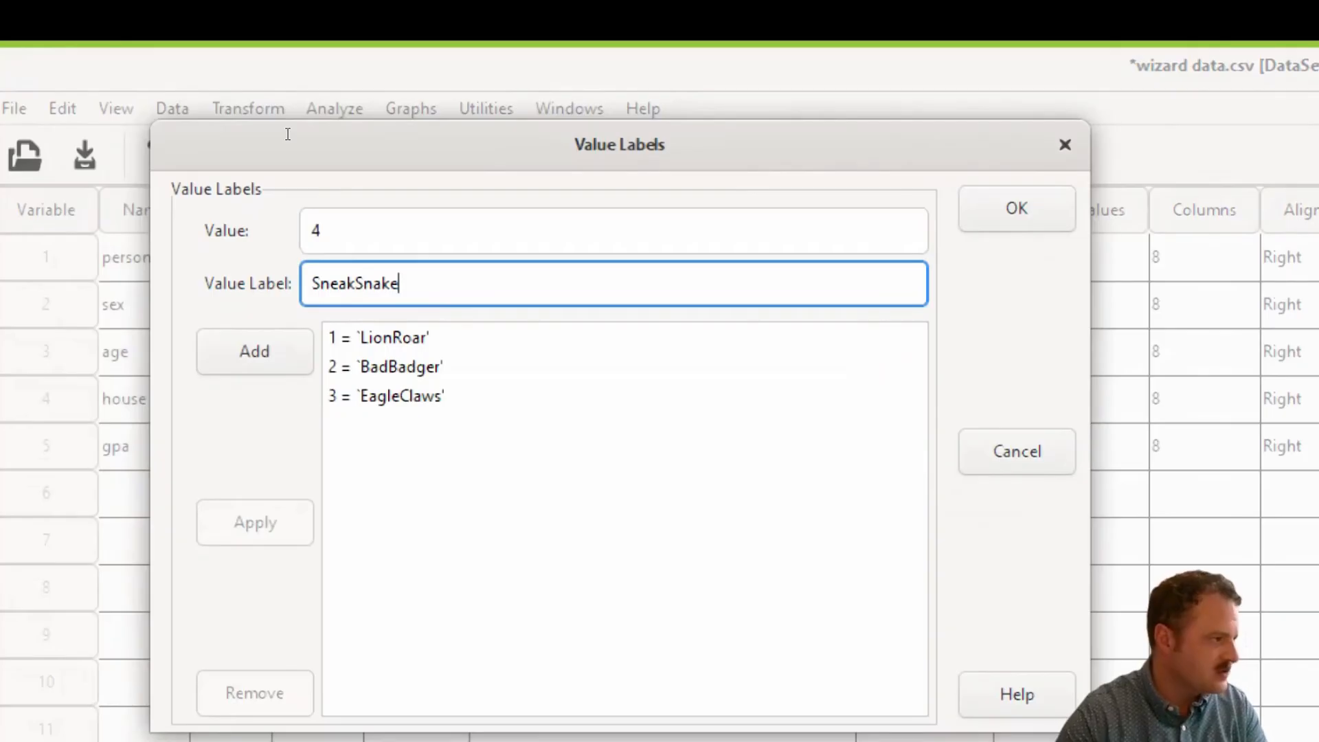
{"action": "key", "text": "Left"}
{"action": "key", "text": "Left"}
{"action": "key", "text": "Left"}
{"action": "key", "text": "Left"}
{"action": "key", "text": "Left"}
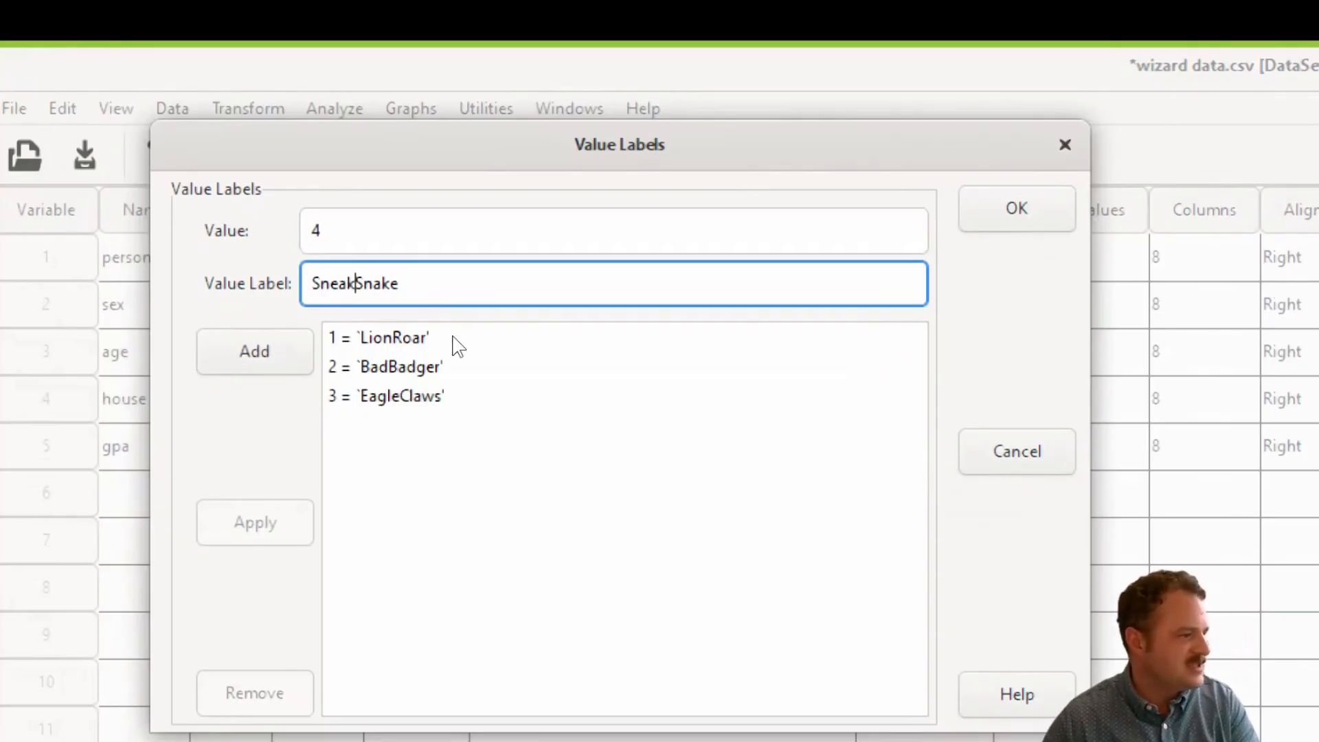
{"action": "type", "text": "y"}
{"action": "key", "text": "Return"}
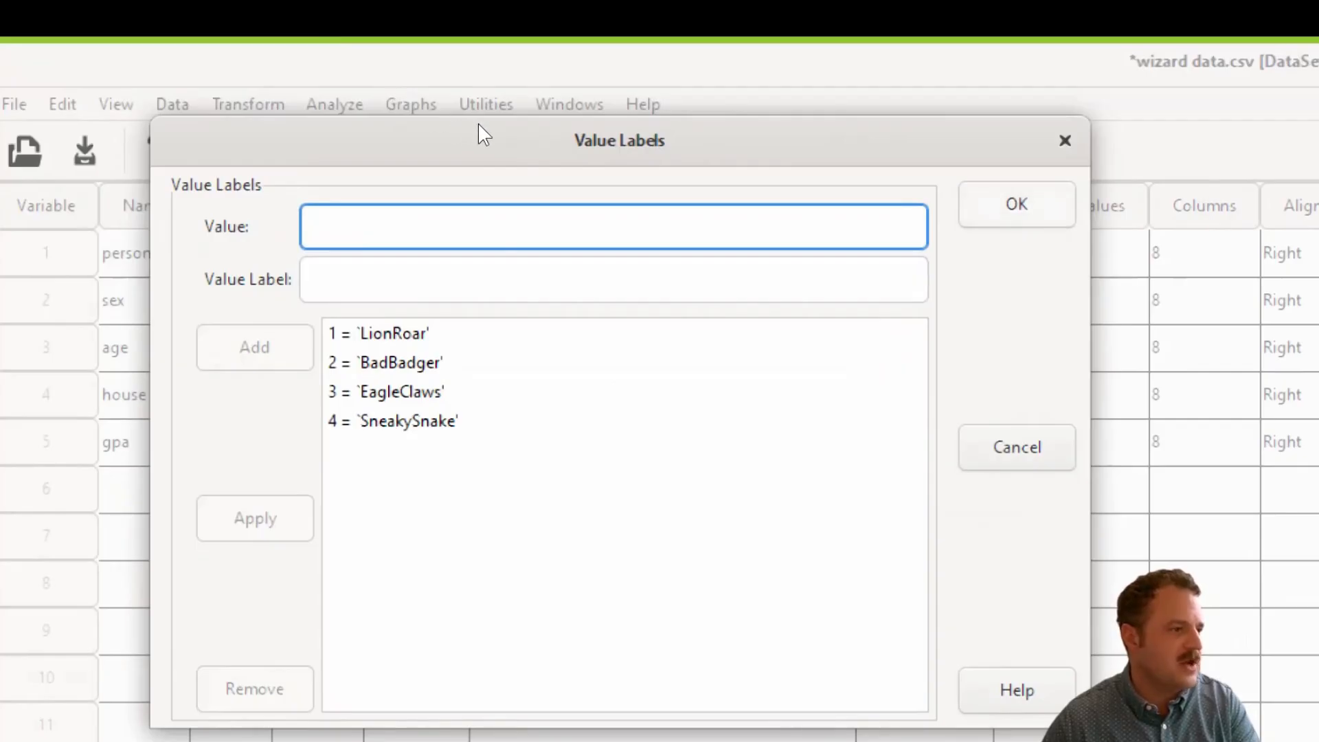
{"action": "key", "text": "Return"}
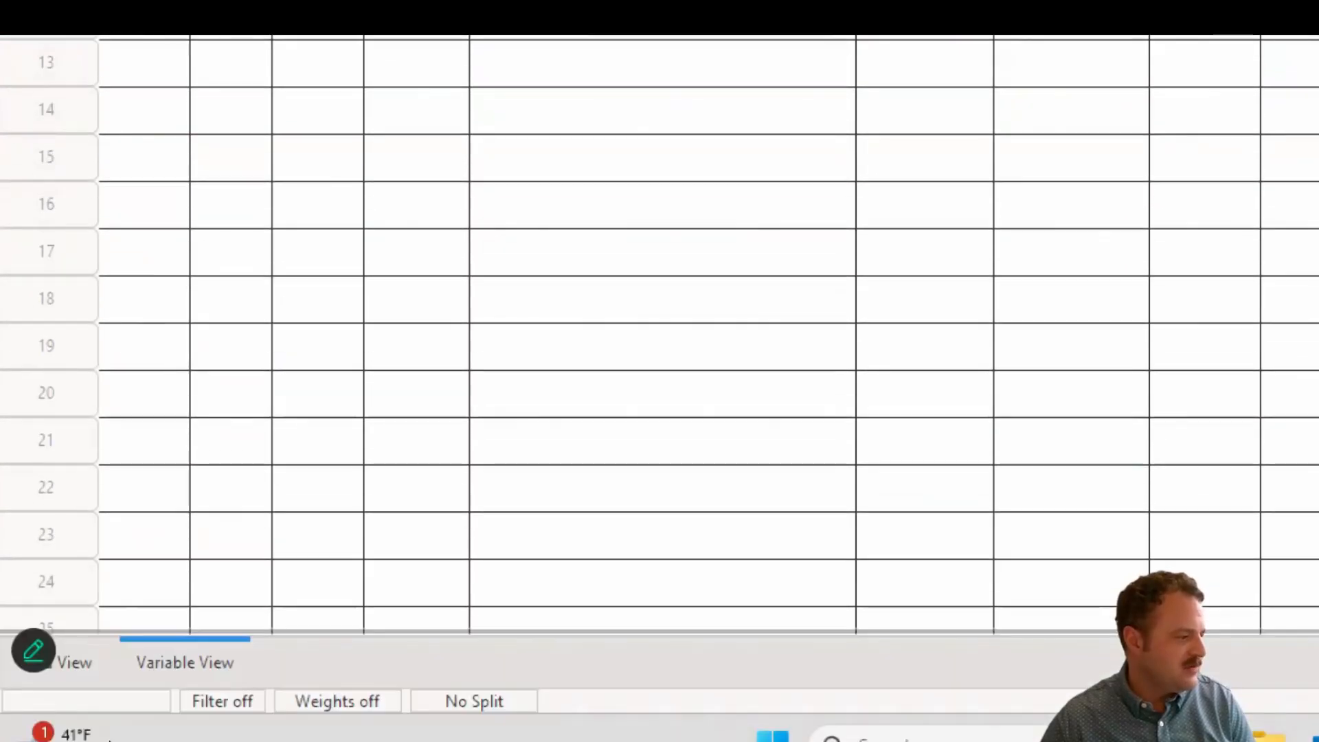
Show the case data and toggle between value labels and numeric codes to compare the sex and house columns
{"action": "left_click", "coordinate": [68, 739]}
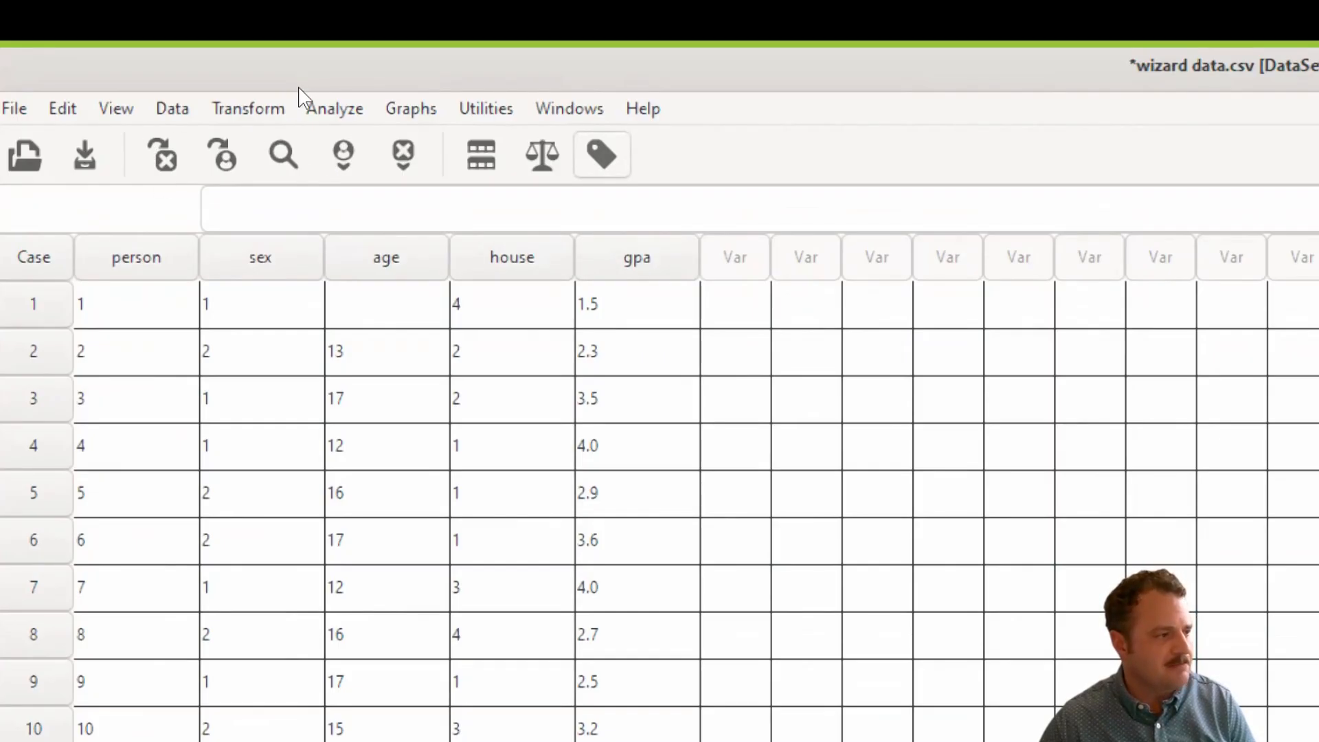
{"action": "left_click", "coordinate": [602, 154]}
{"action": "left_click", "coordinate": [602, 155]}
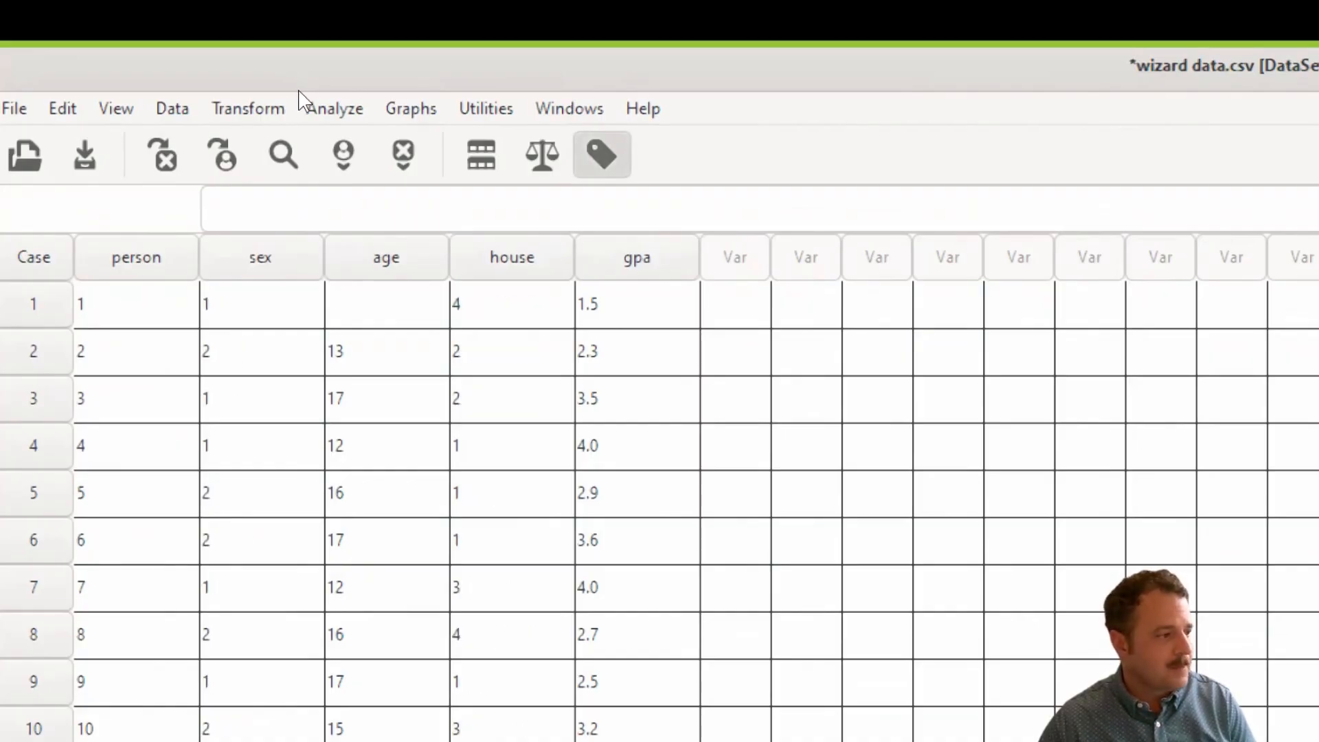
{"action": "left_click", "coordinate": [601, 154]}
{"action": "left_click", "coordinate": [601, 155]}
{"action": "left_click", "coordinate": [602, 155]}
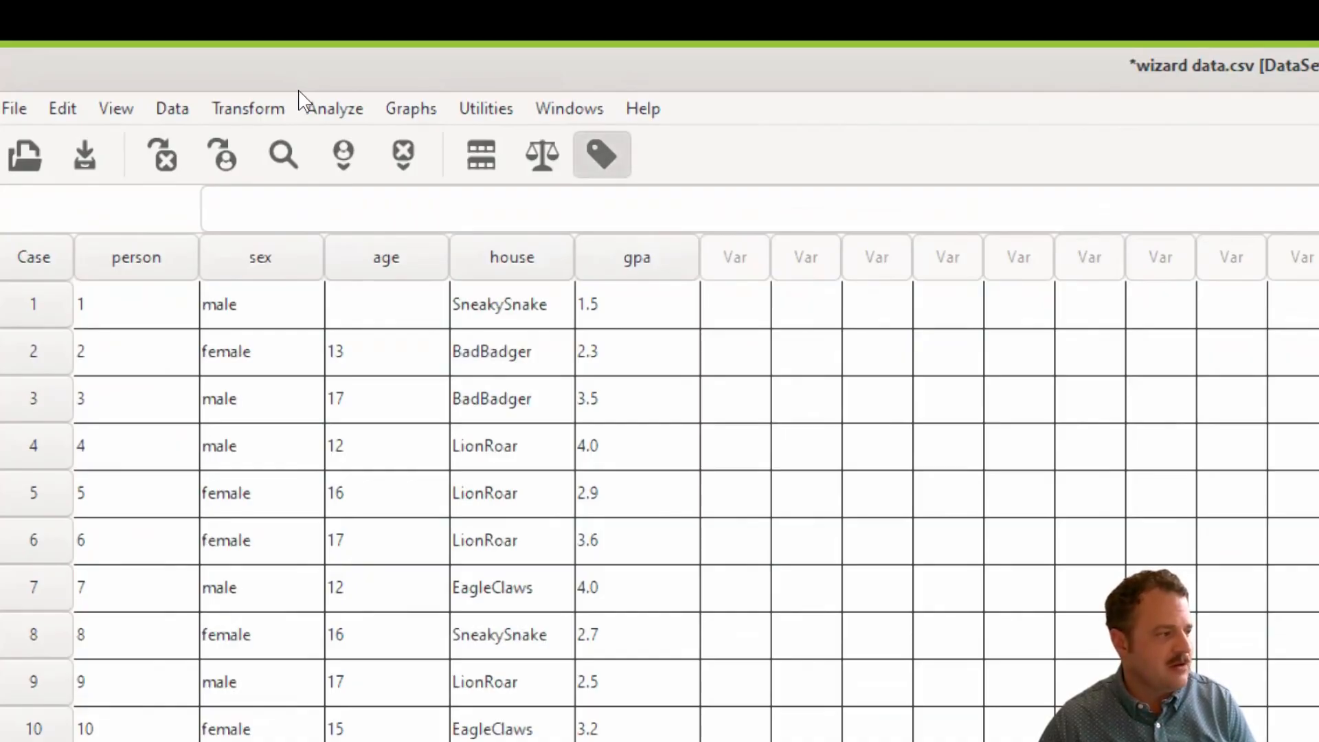
{"action": "left_click", "coordinate": [602, 154]}
{"action": "left_click", "coordinate": [602, 154]}
{"action": "left_click", "coordinate": [602, 155]}
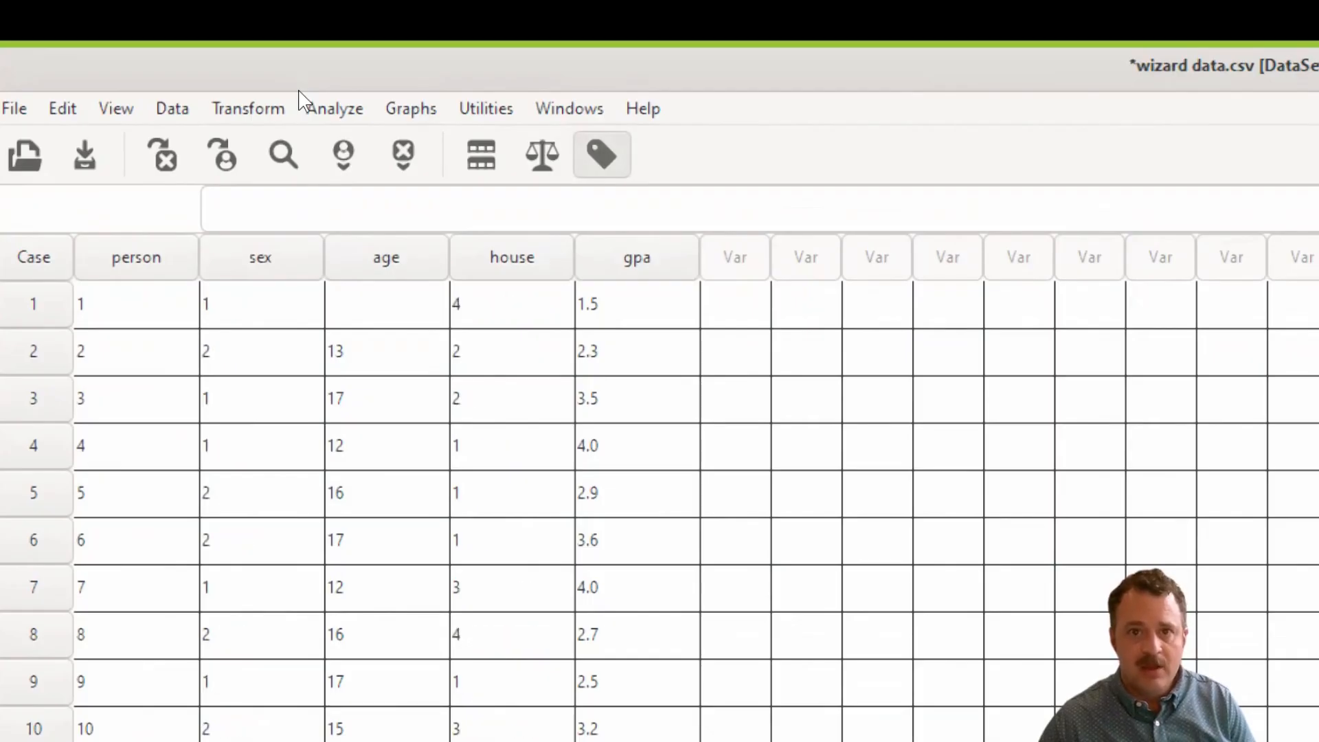
{"action": "left_click", "coordinate": [601, 154]}
{"action": "left_click", "coordinate": [602, 155]}
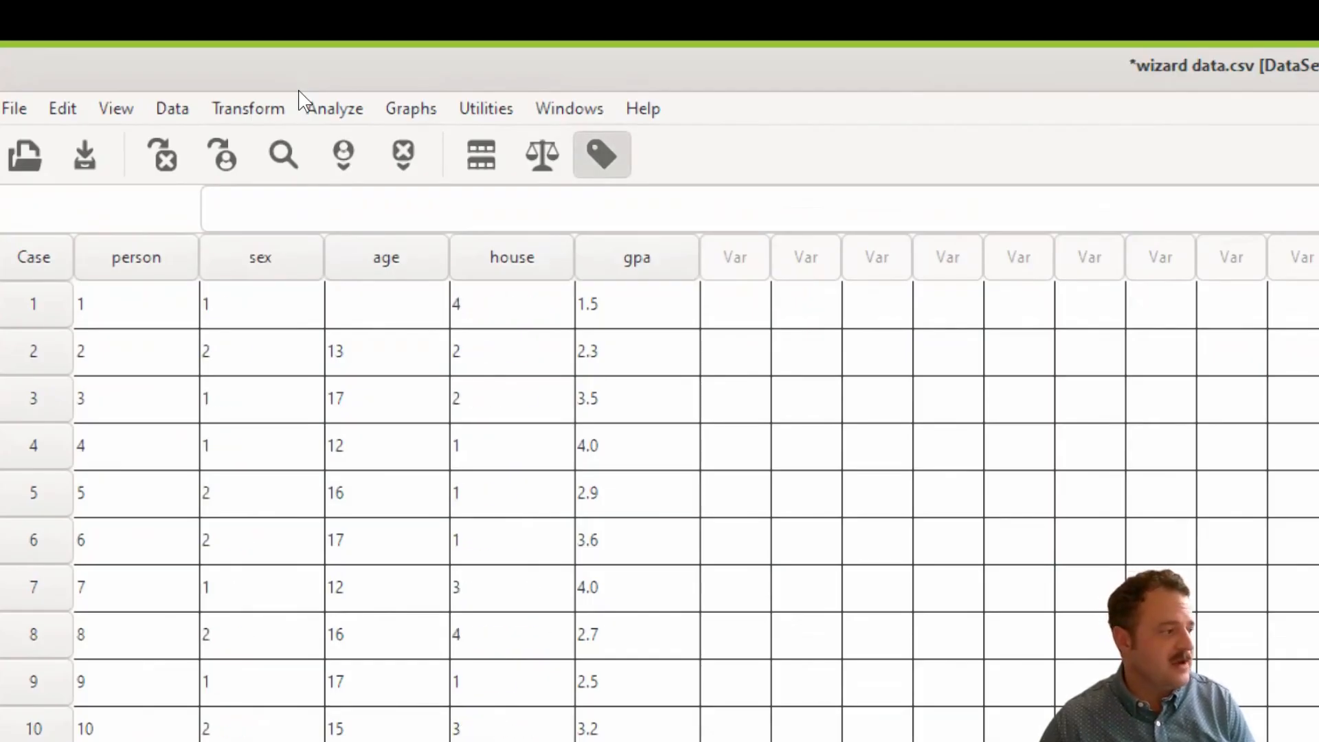
{"action": "left_click", "coordinate": [602, 154]}
{"action": "left_click", "coordinate": [602, 155]}
{"action": "left_click", "coordinate": [602, 155]}
{"action": "left_click", "coordinate": [602, 154]}
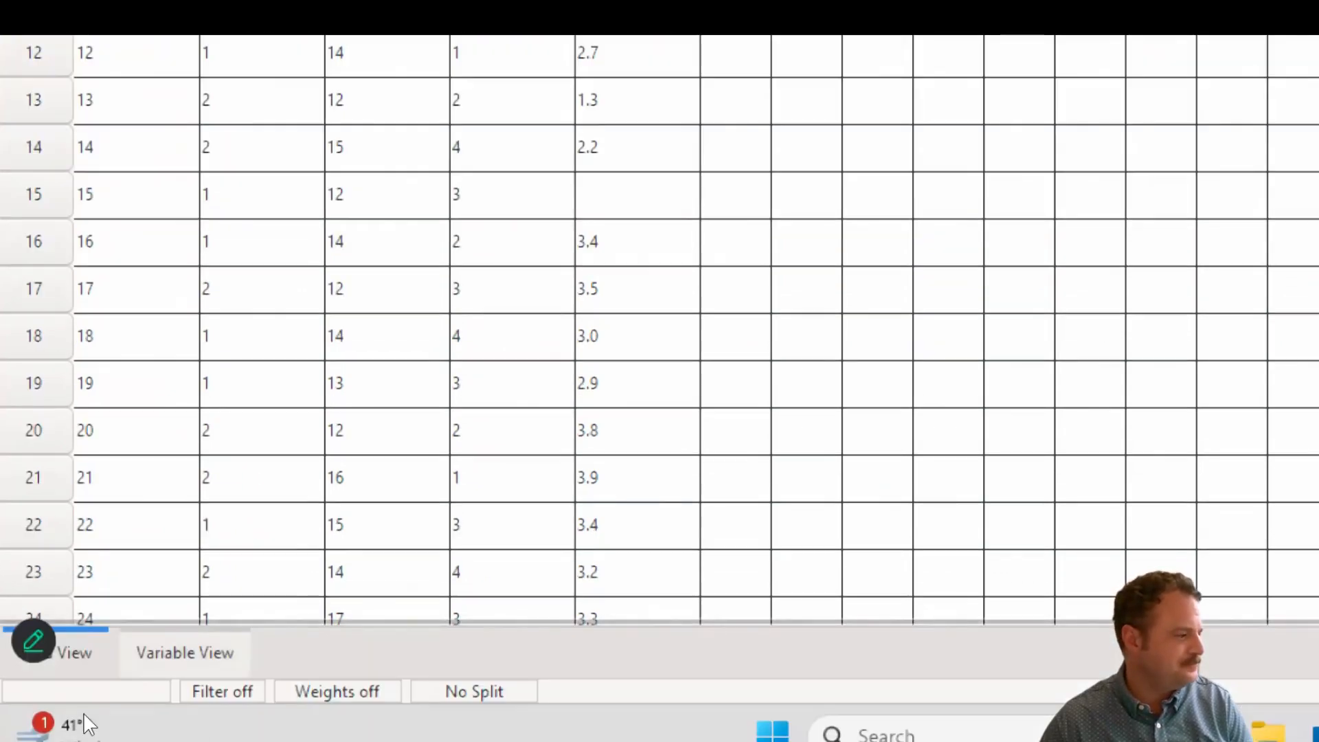
Return to the variable definitions and set up a Frequencies analysis with the variables sex, age, house and gpa
{"action": "left_click", "coordinate": [184, 653]}
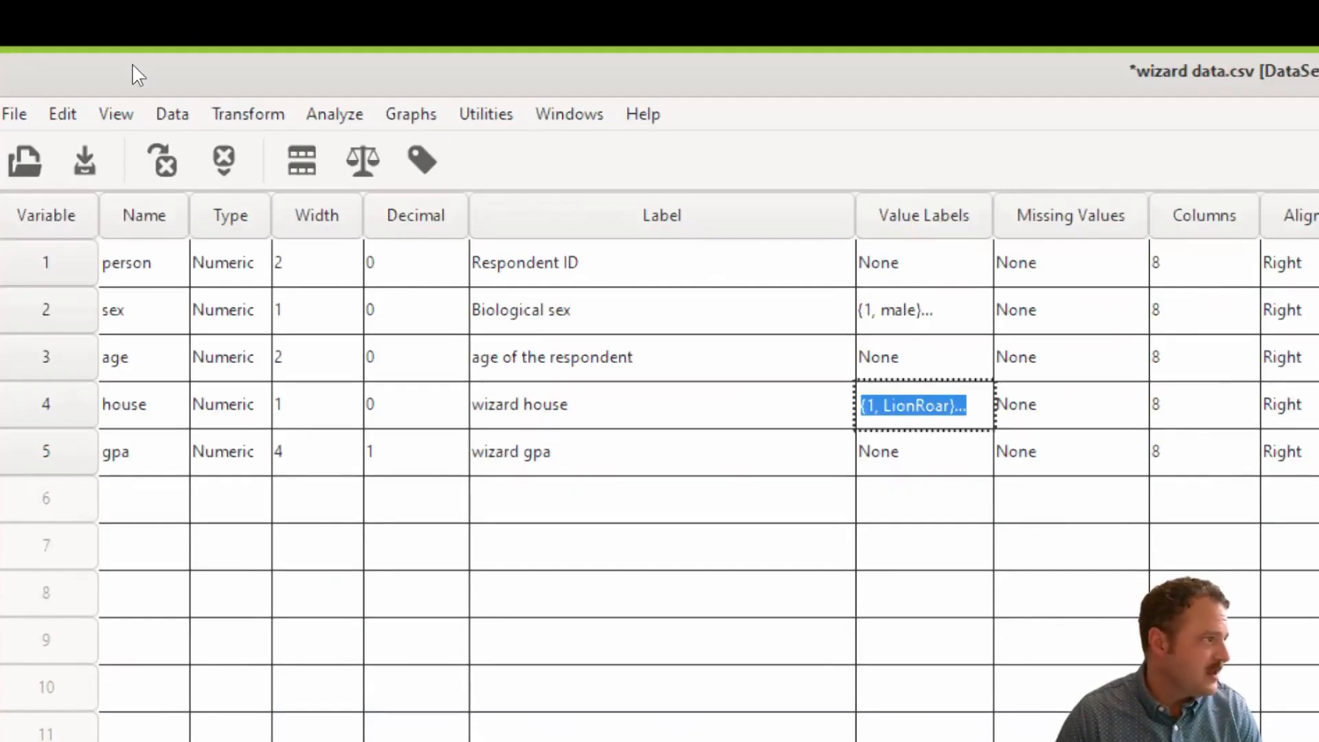
{"action": "left_click", "coordinate": [334, 114]}
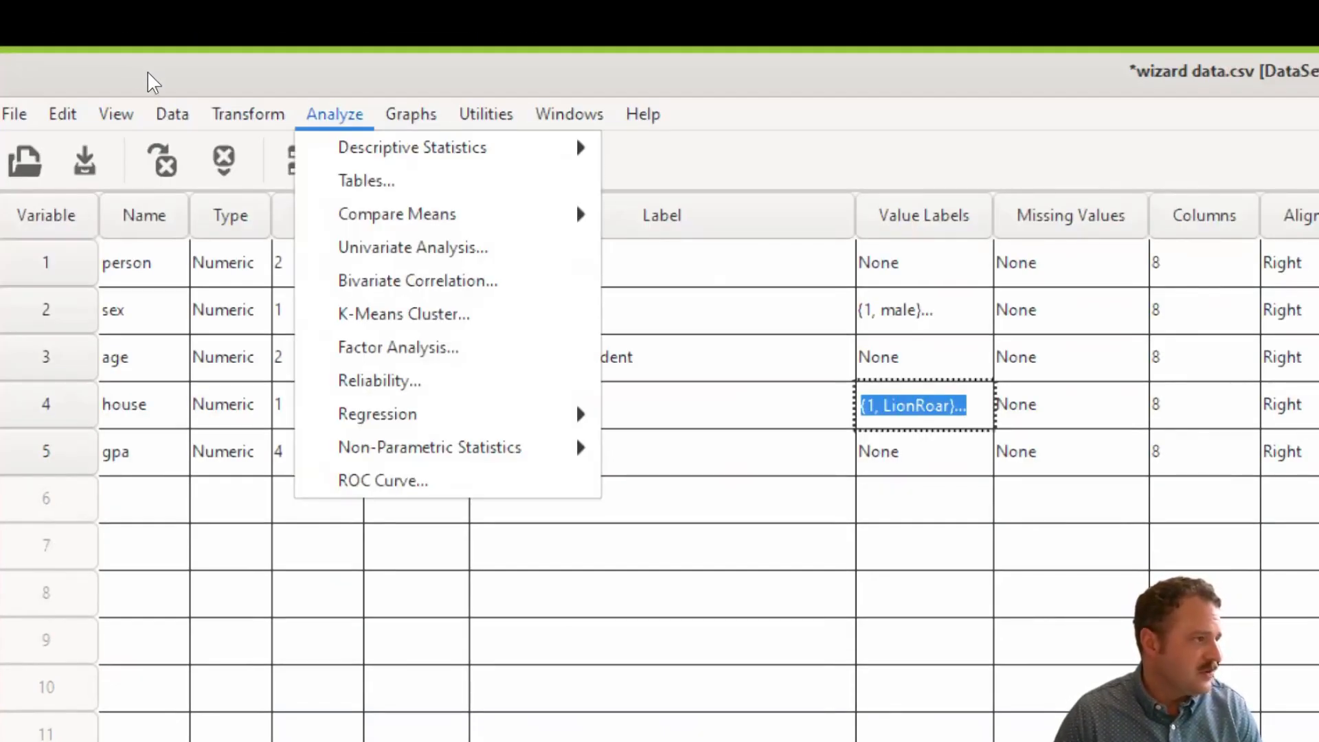
{"action": "key", "text": "Right"}
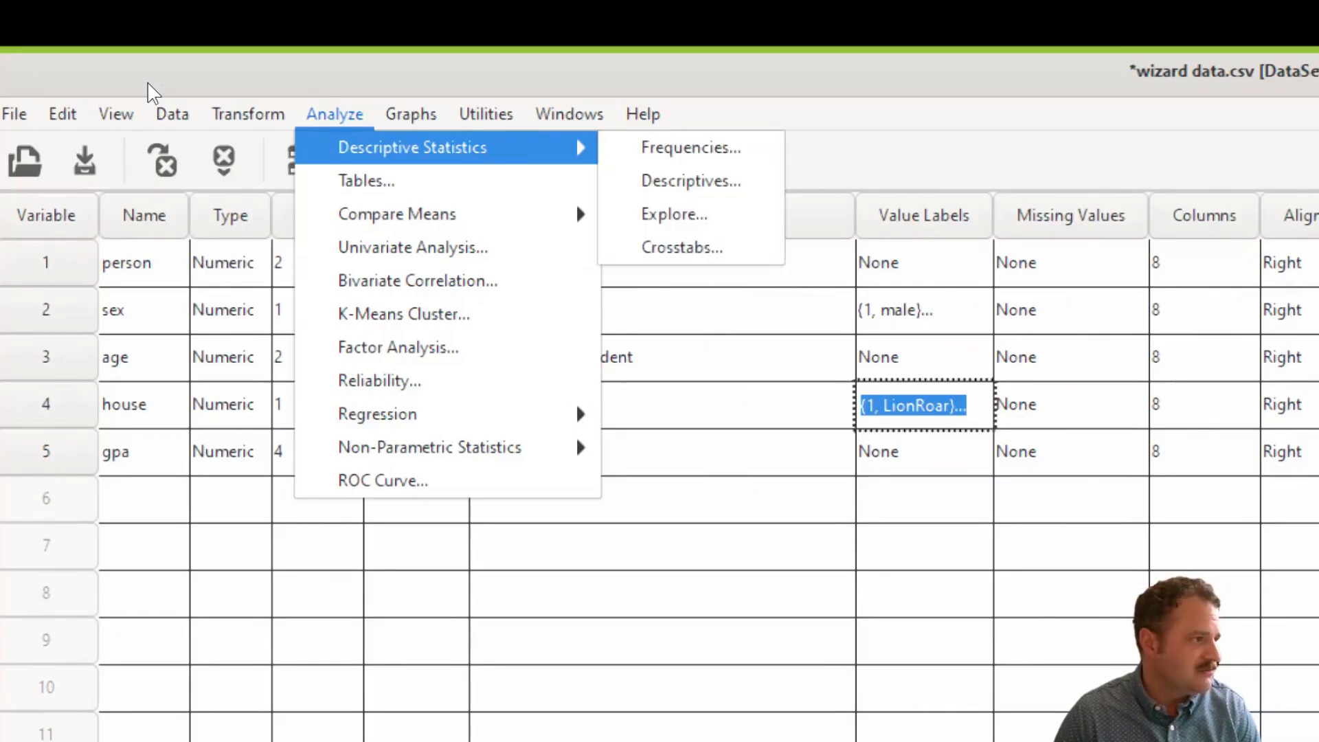
{"action": "key", "text": "Down"}
{"action": "key", "text": "Return"}
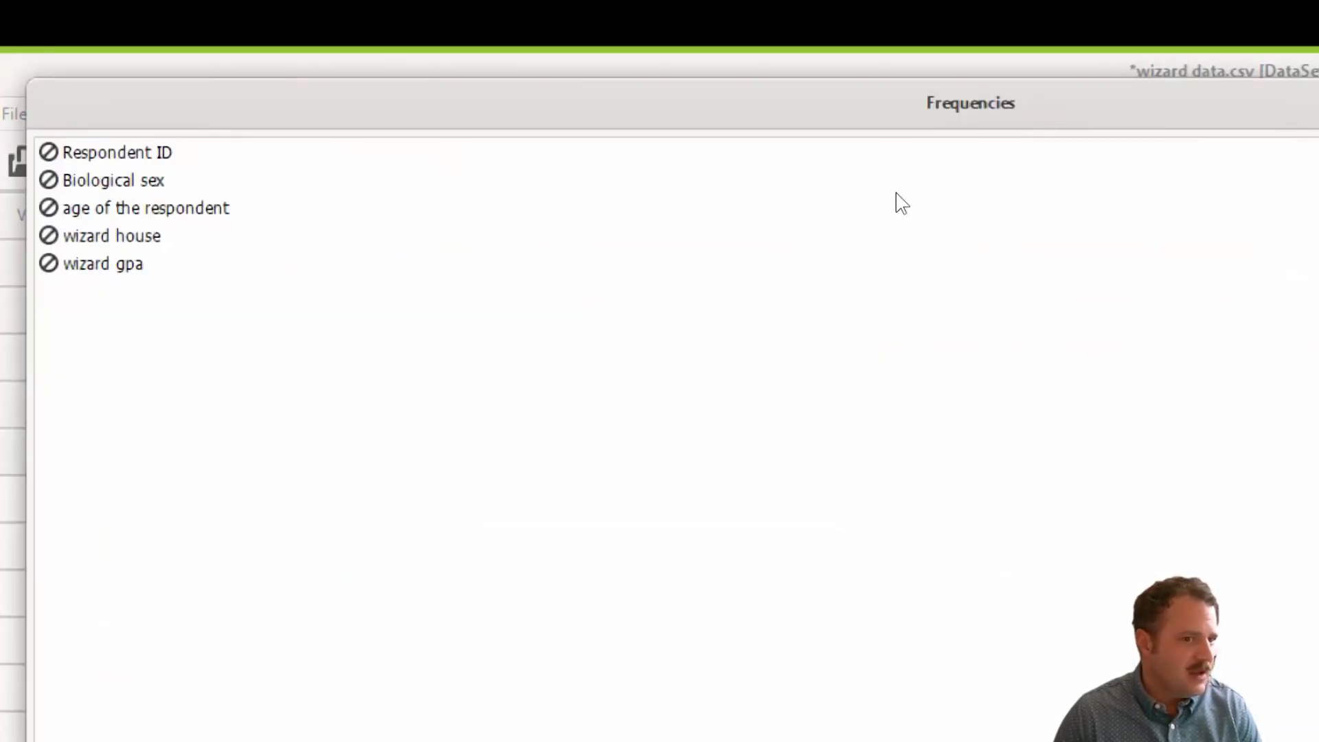
{"action": "left_click_drag", "start_coordinate": [956, 68], "coordinate": [27, 112]}
{"action": "left_click", "coordinate": [89, 180]}
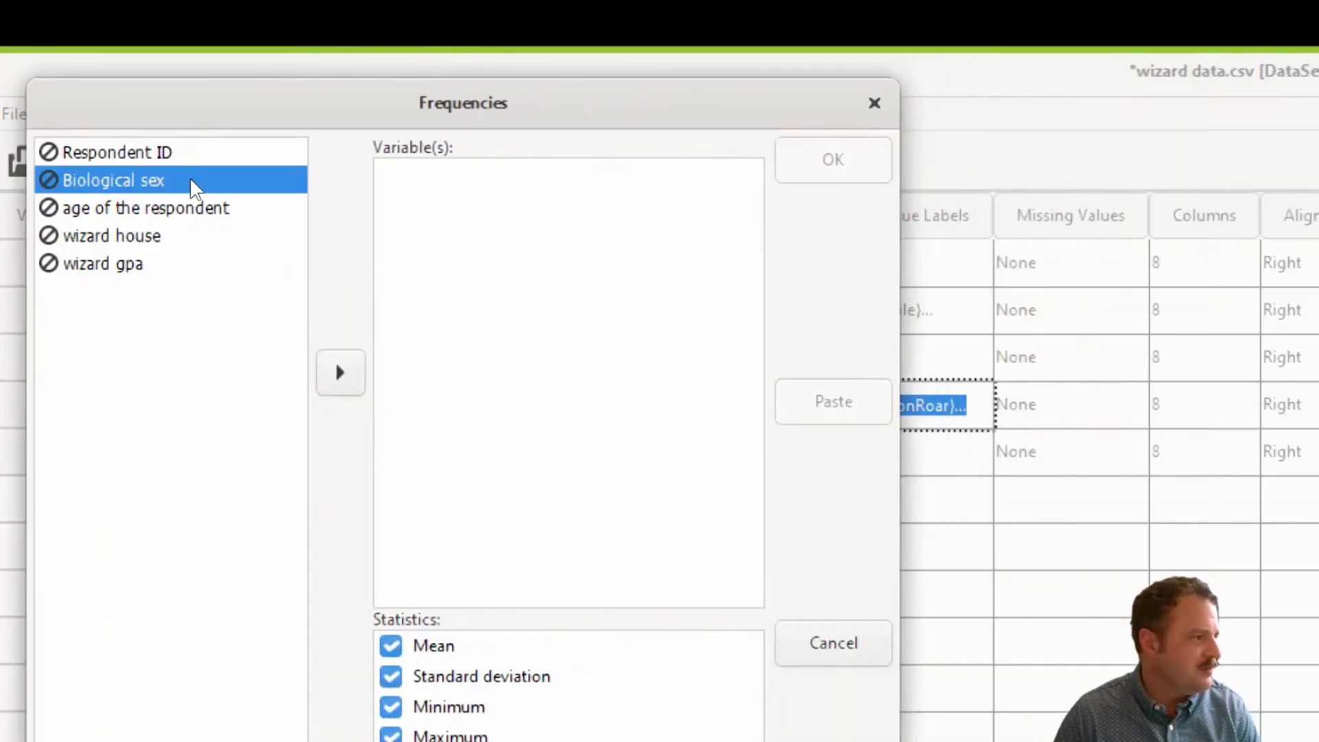
{"action": "left_click", "coordinate": [341, 373]}
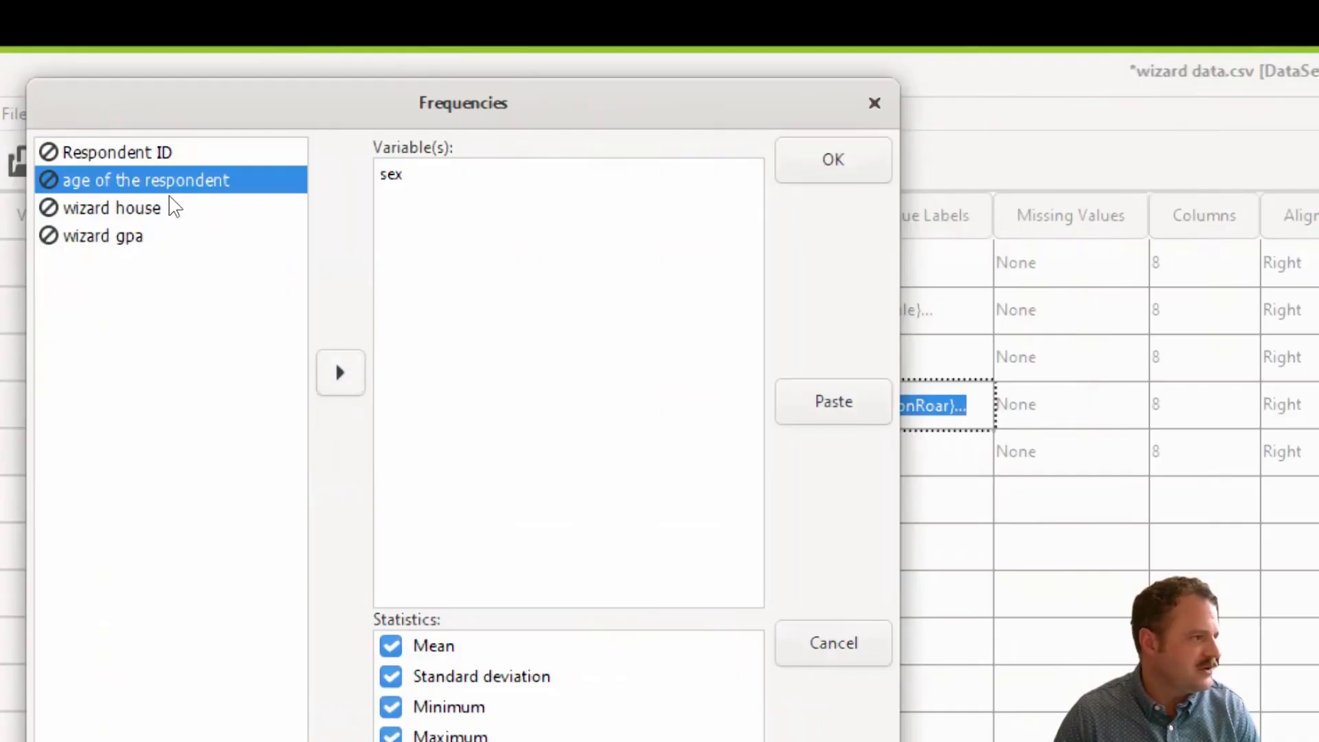
{"action": "left_click", "coordinate": [341, 373]}
{"action": "left_click", "coordinate": [112, 180]}
{"action": "left_click", "coordinate": [340, 372]}
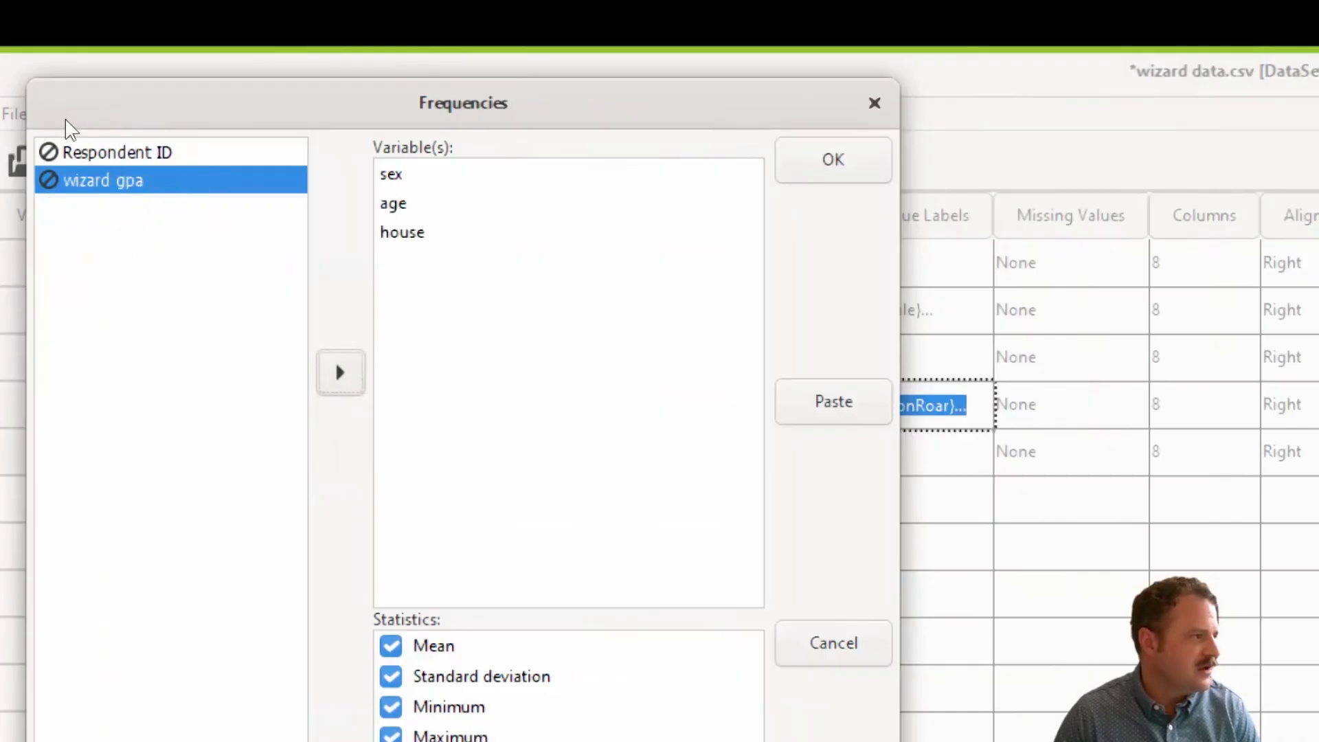
{"action": "left_click", "coordinate": [341, 373]}
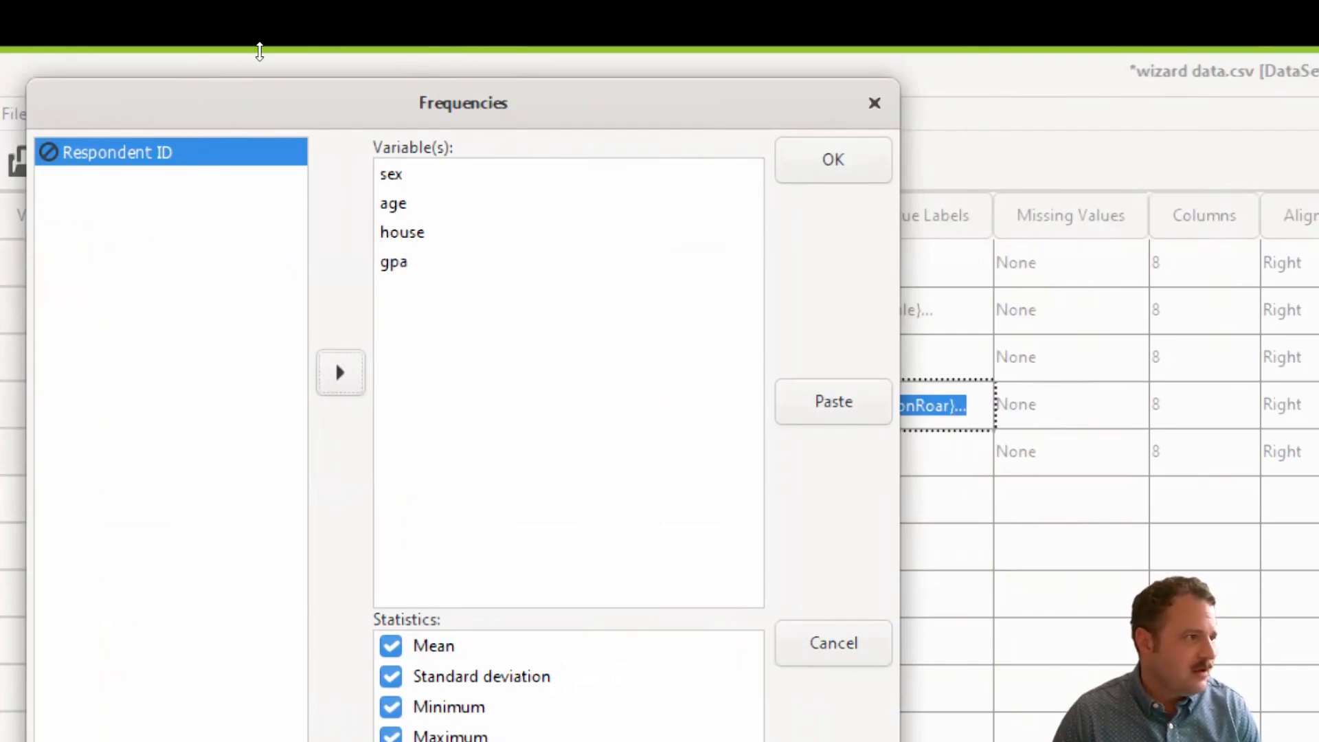
Run the Frequencies analysis on sex, age, house and gpa and bring up the output viewer
{"action": "left_click_drag", "start_coordinate": [261, 52], "coordinate": [291, 188]}
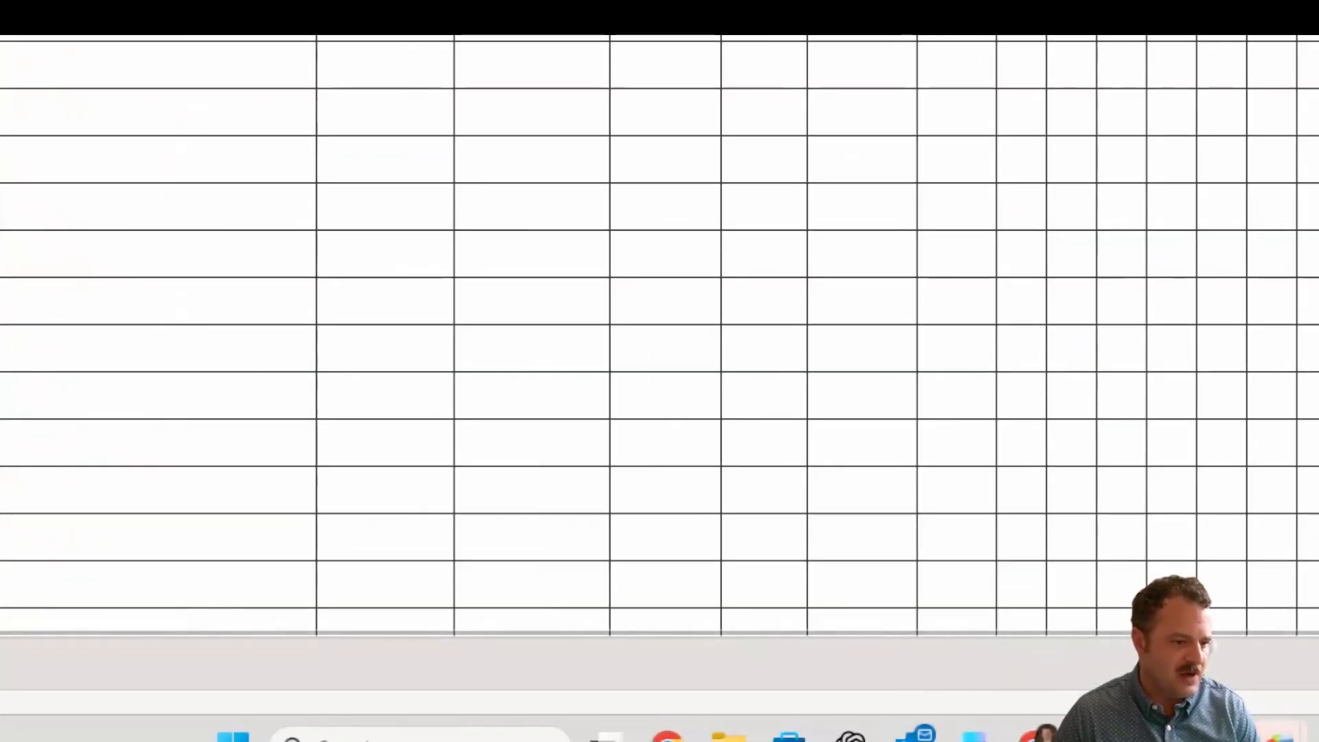
{"action": "mouse_move", "coordinate": [1282, 738]}
{"action": "left_click", "coordinate": [1301, 598]}
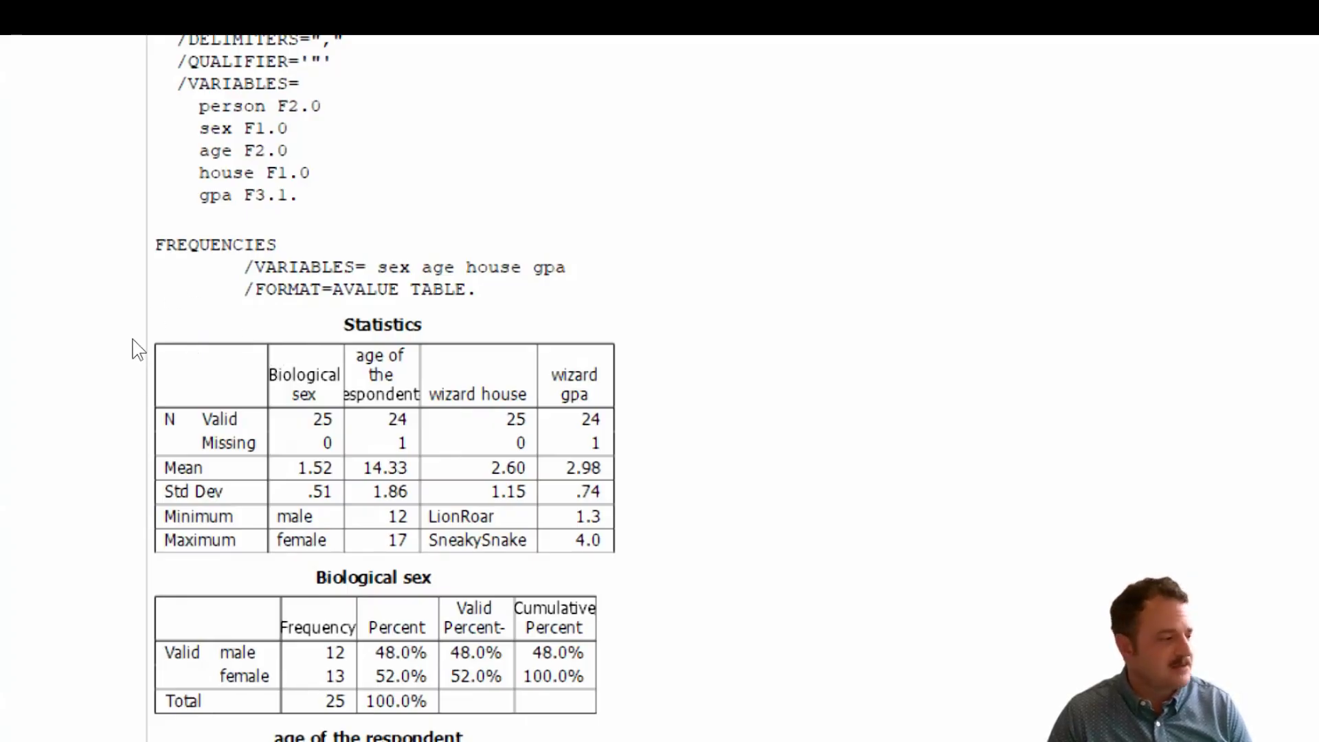
Examine the summary statistics and the frequency tables for biological sex, age, wizard house and wizard gpa
{"action": "scroll", "coordinate": [138, 350], "scroll_direction": "down", "scroll_amount": 2}
{"action": "scroll", "coordinate": [135, 351], "scroll_direction": "down", "scroll_amount": 2}
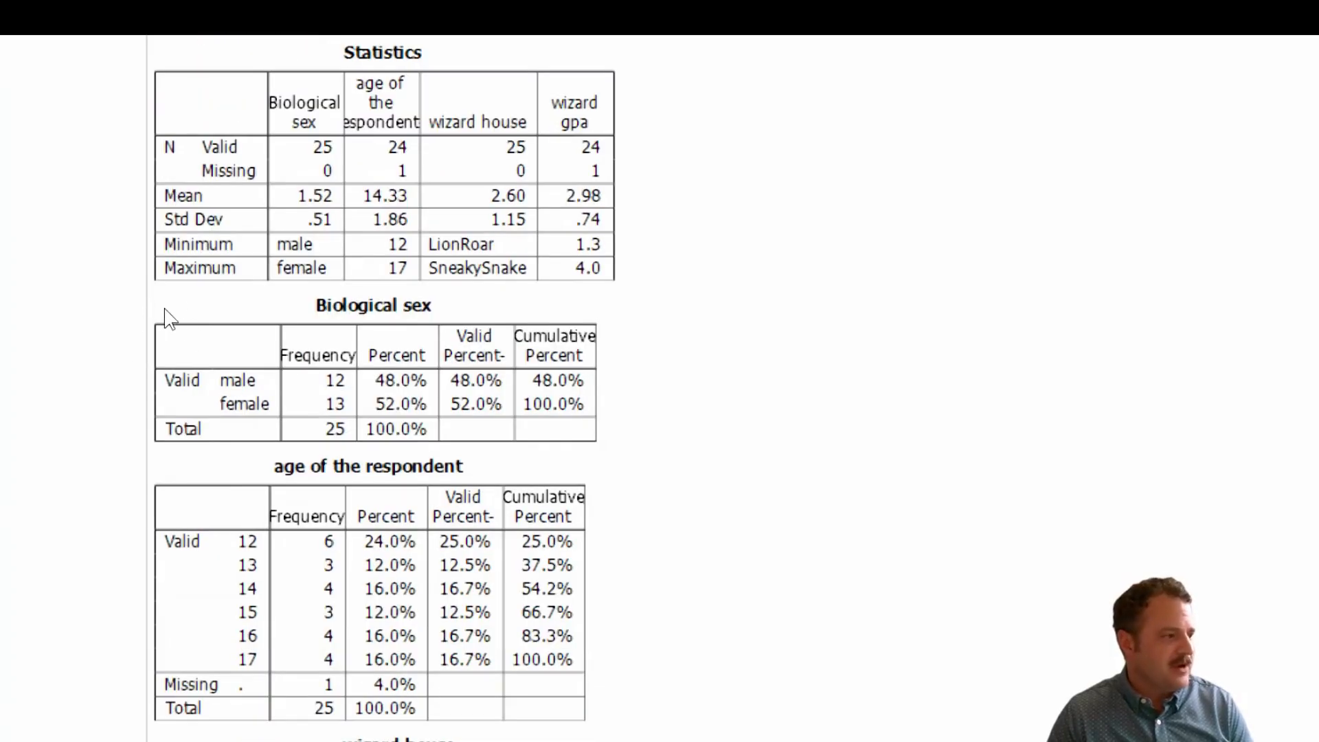
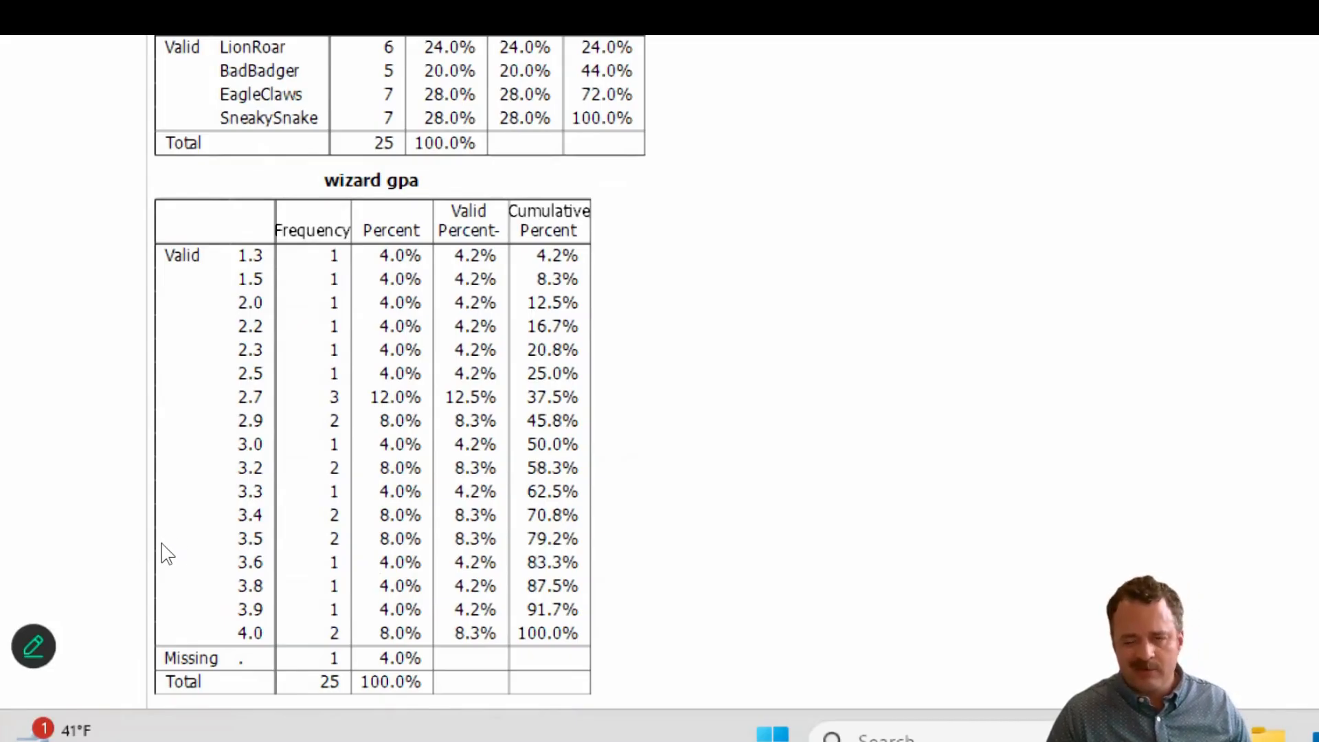
{"action": "scroll", "coordinate": [210, 604], "scroll_direction": "up", "scroll_amount": 3}
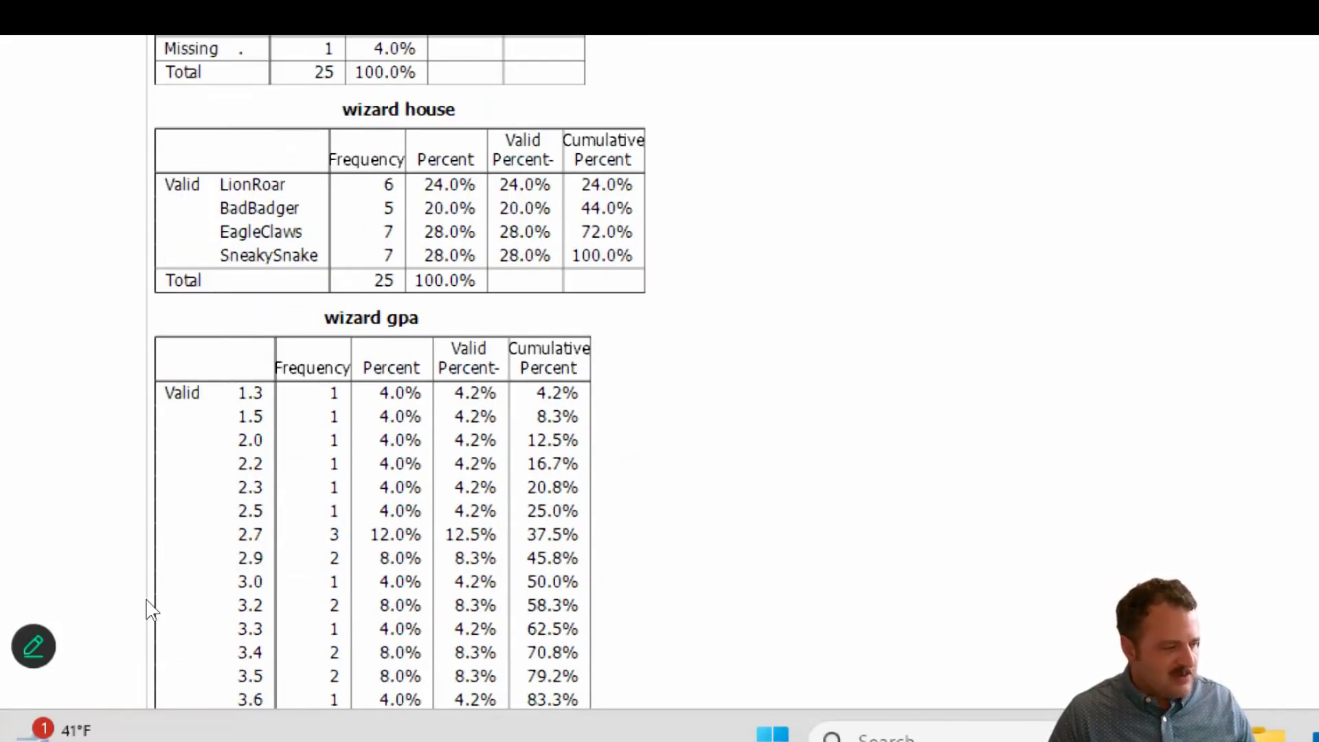
{"action": "scroll", "coordinate": [213, 673], "scroll_direction": "up", "scroll_amount": 8}
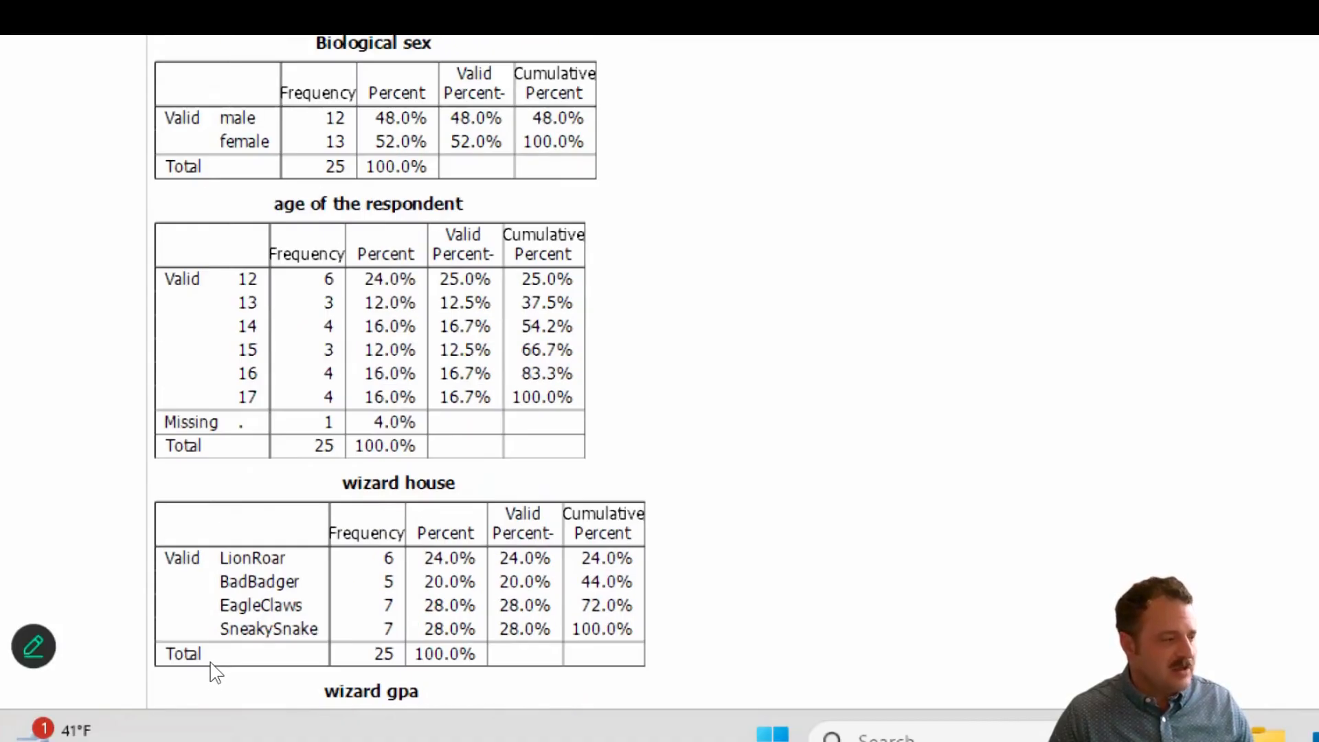
{"action": "scroll", "coordinate": [176, 303], "scroll_direction": "up", "scroll_amount": 6}
{"action": "scroll", "coordinate": [213, 175], "scroll_direction": "up", "scroll_amount": 5}
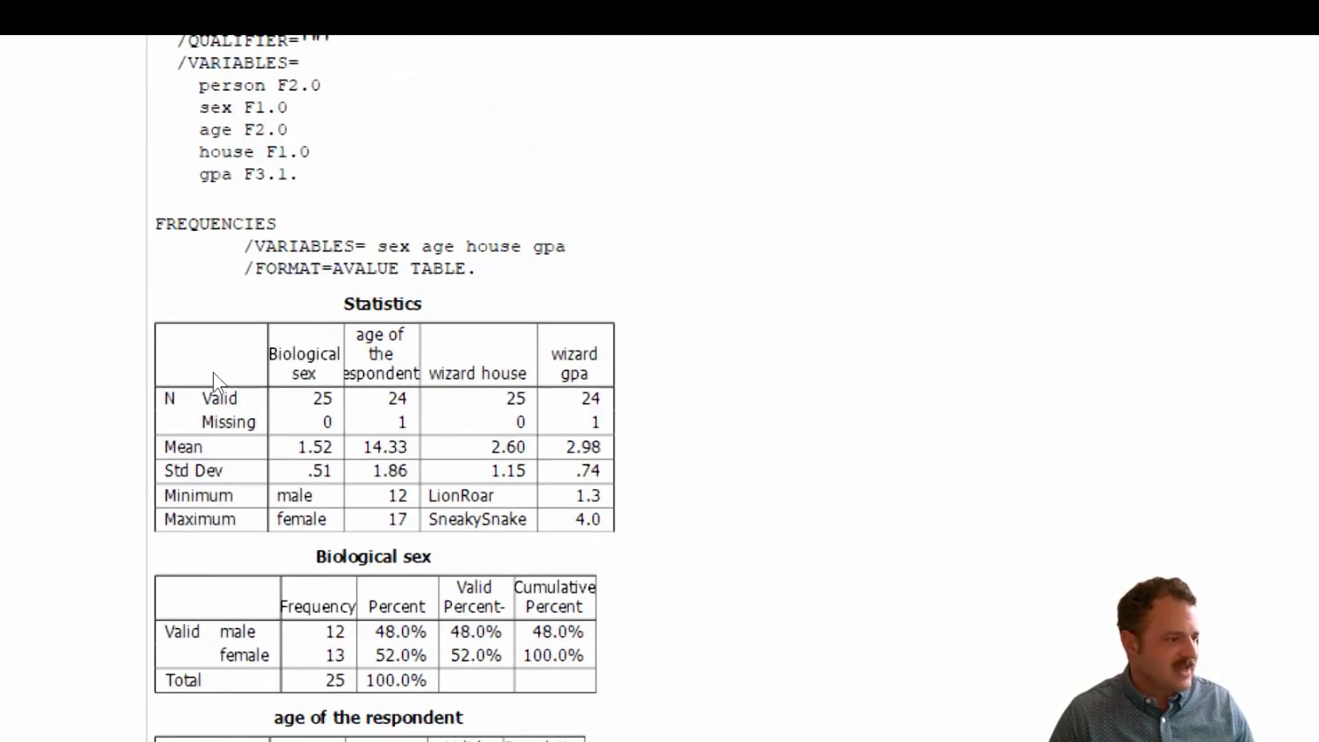
{"action": "scroll", "coordinate": [215, 374], "scroll_direction": "down", "scroll_amount": 3}
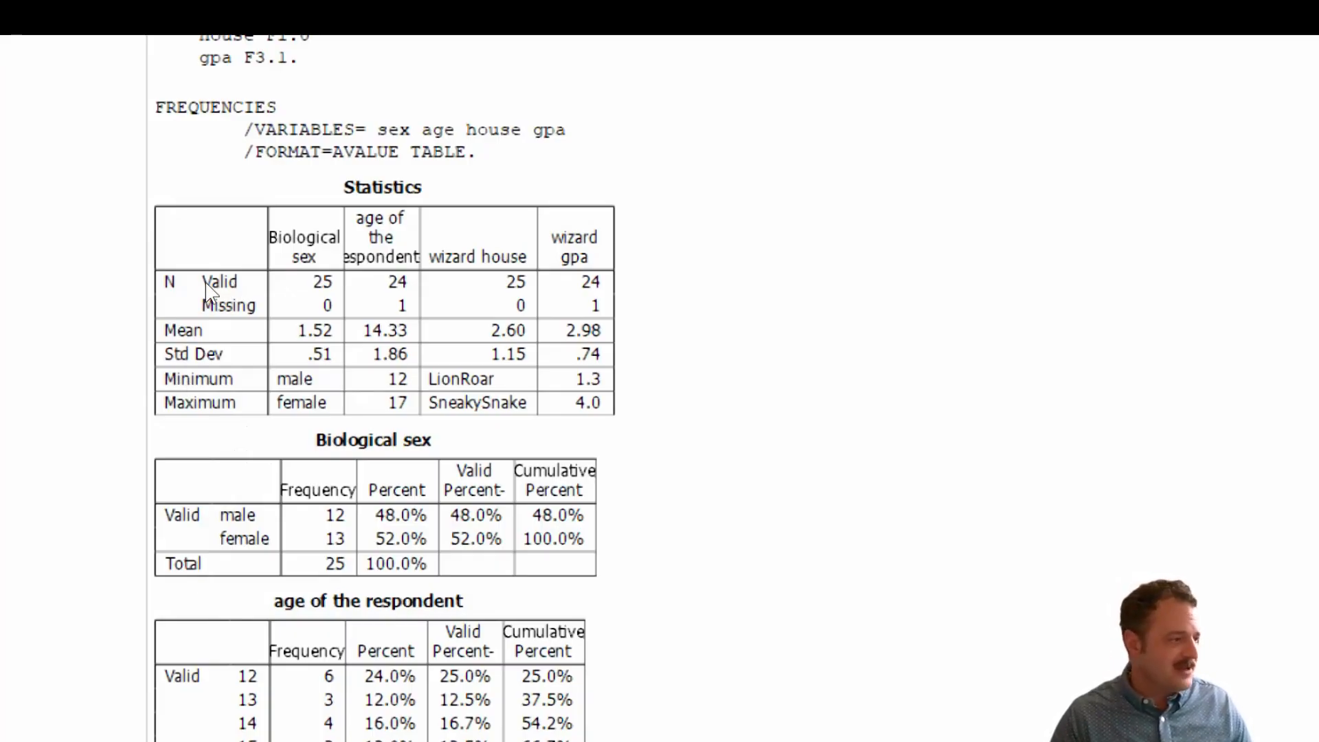
{"action": "scroll", "coordinate": [204, 282], "scroll_direction": "down", "scroll_amount": 5}
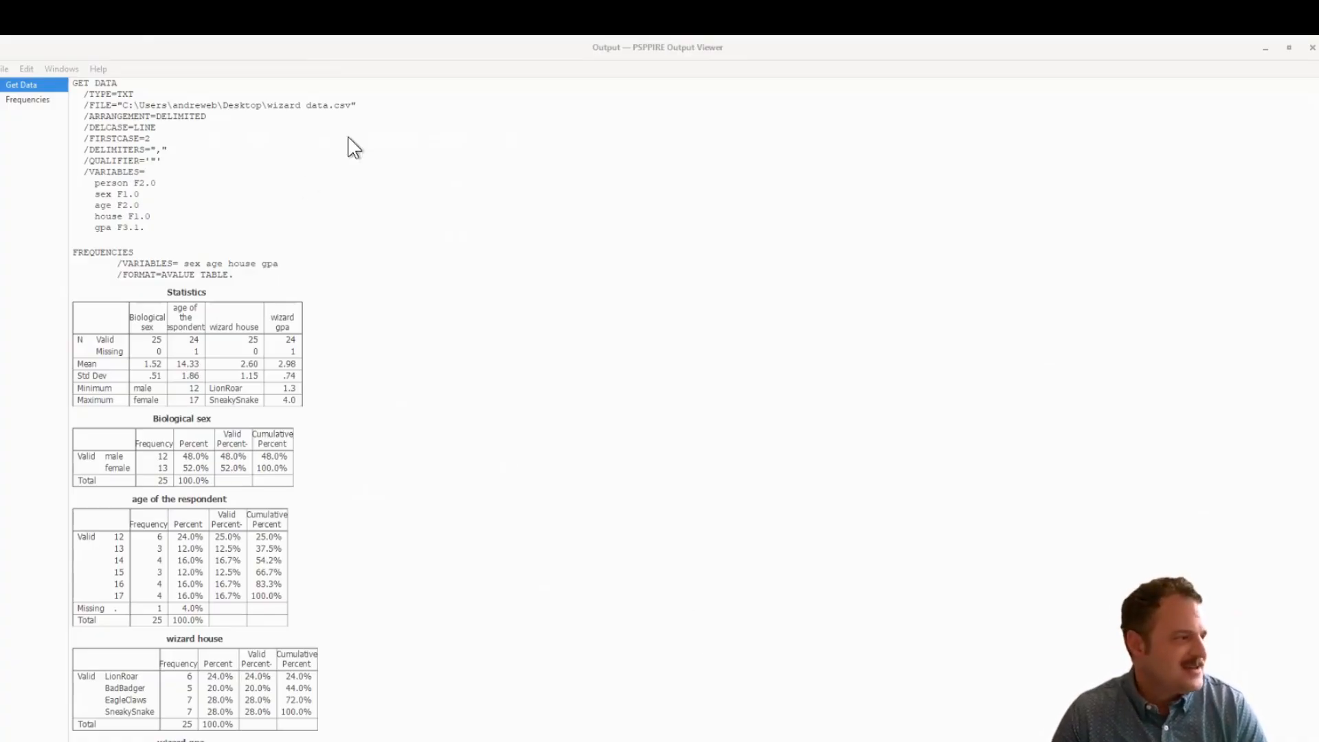
Return to the data editor and split the file, organizing output by groups based on house and sorting by the grouping variable
{"action": "left_click", "coordinate": [1262, 50]}
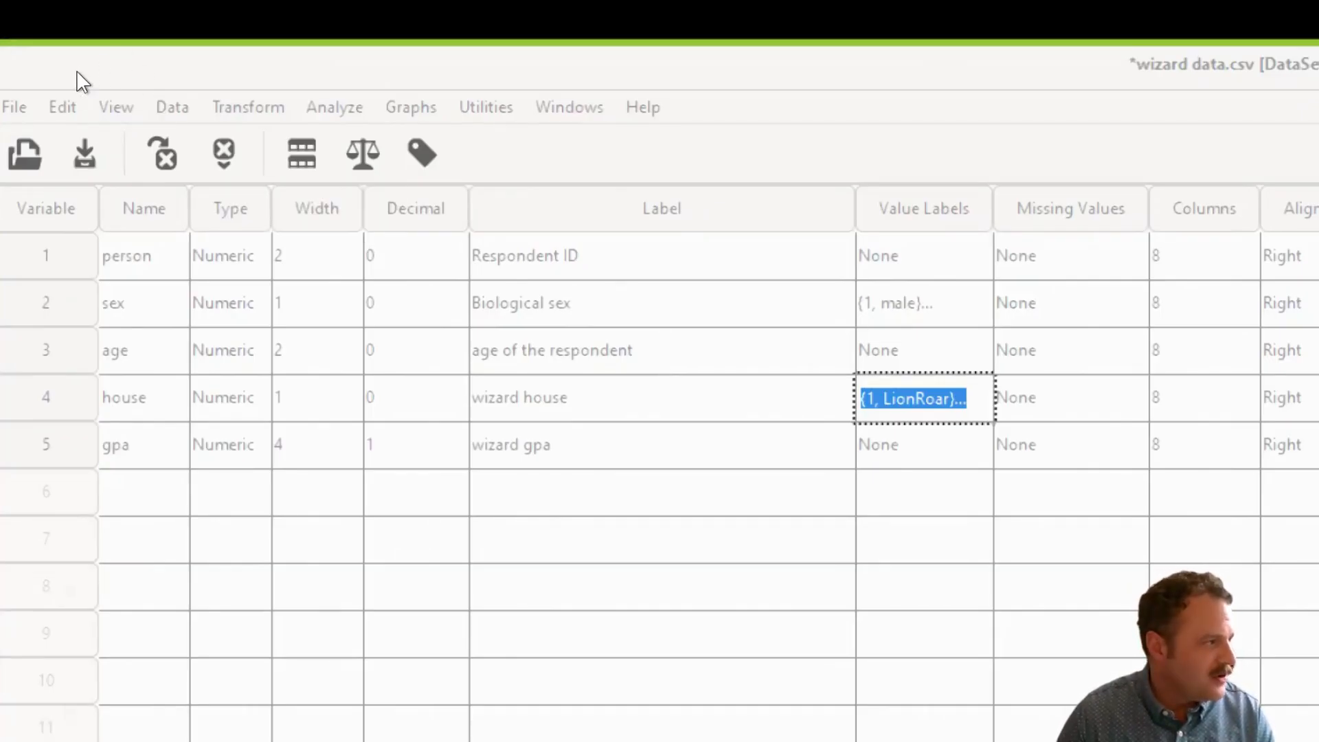
{"action": "key", "text": "alt+d"}
{"action": "key", "text": "Down"}
{"action": "key", "text": "Down"}
{"action": "key", "text": "Down"}
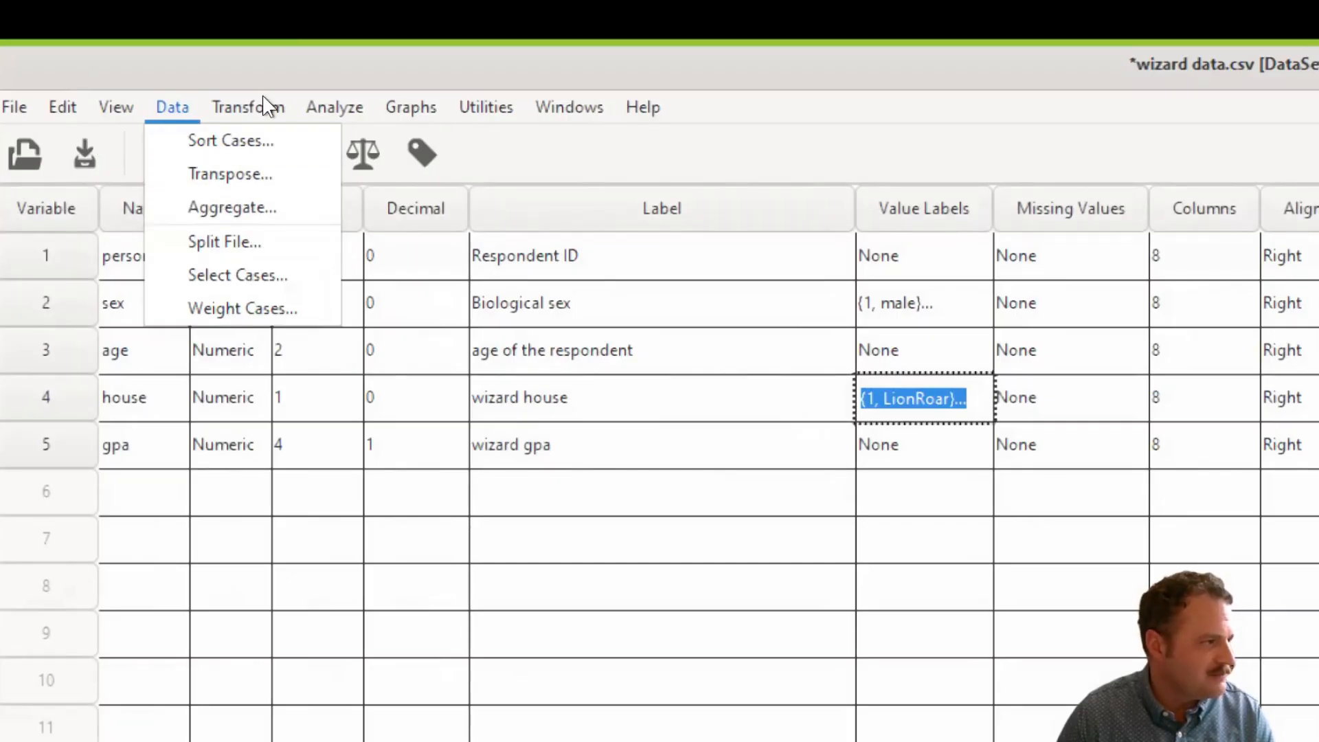
{"action": "key", "text": "Escape"}
{"action": "left_click", "coordinate": [301, 153]}
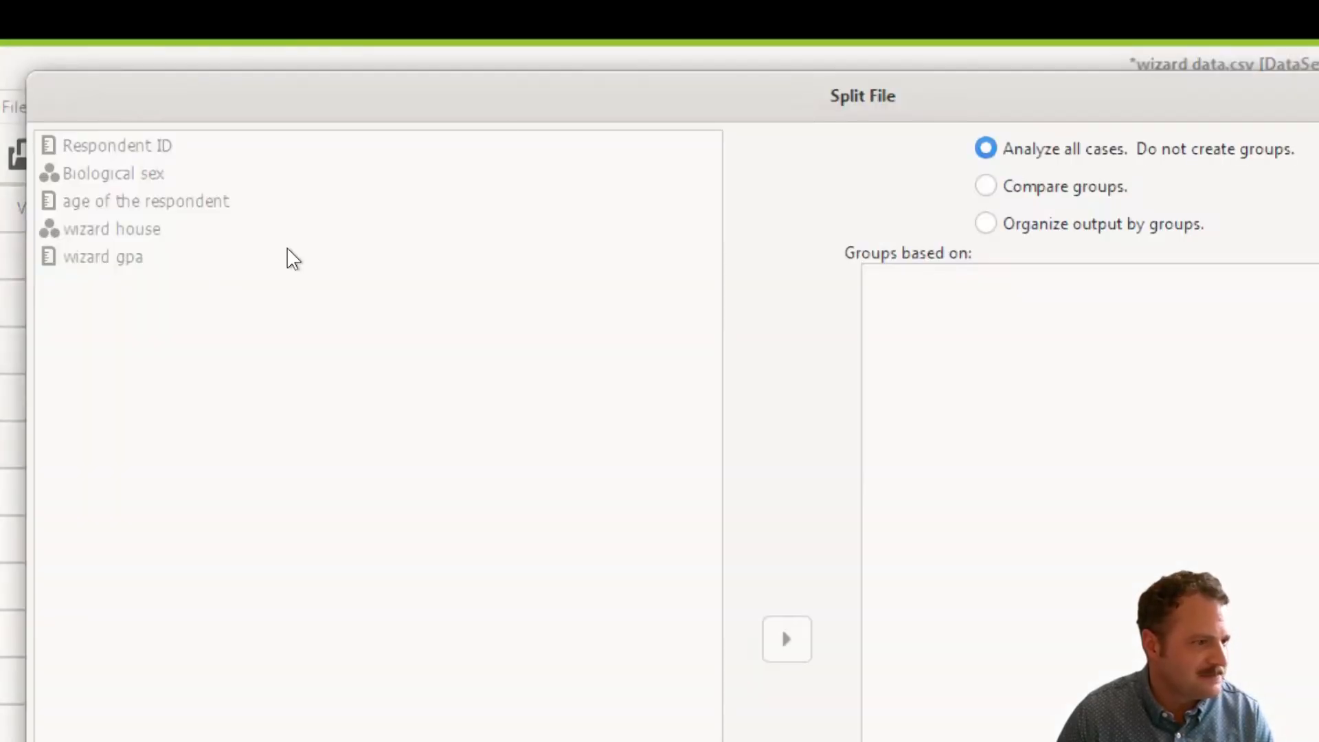
{"action": "left_click_drag", "start_coordinate": [569, 68], "coordinate": [331, 86]}
{"action": "left_click_drag", "start_coordinate": [589, 154], "coordinate": [430, 150]}
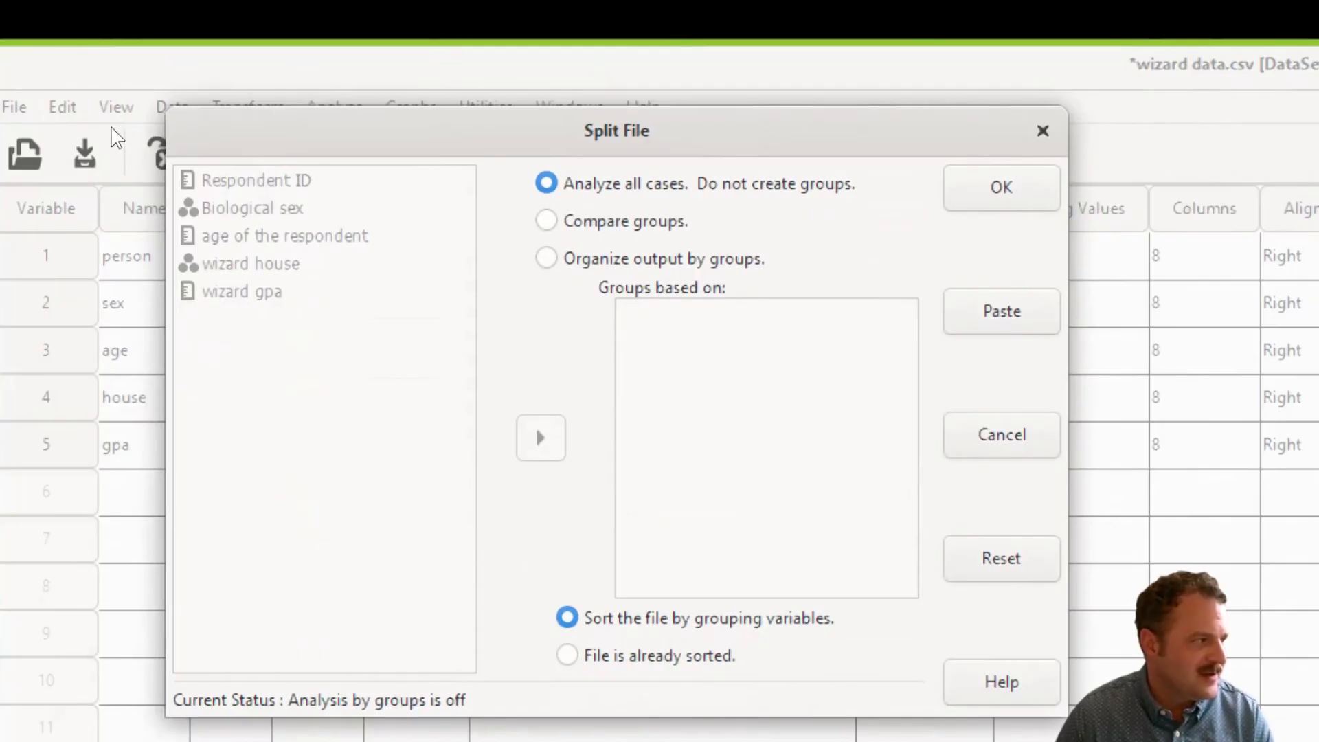
{"action": "left_click", "coordinate": [546, 259]}
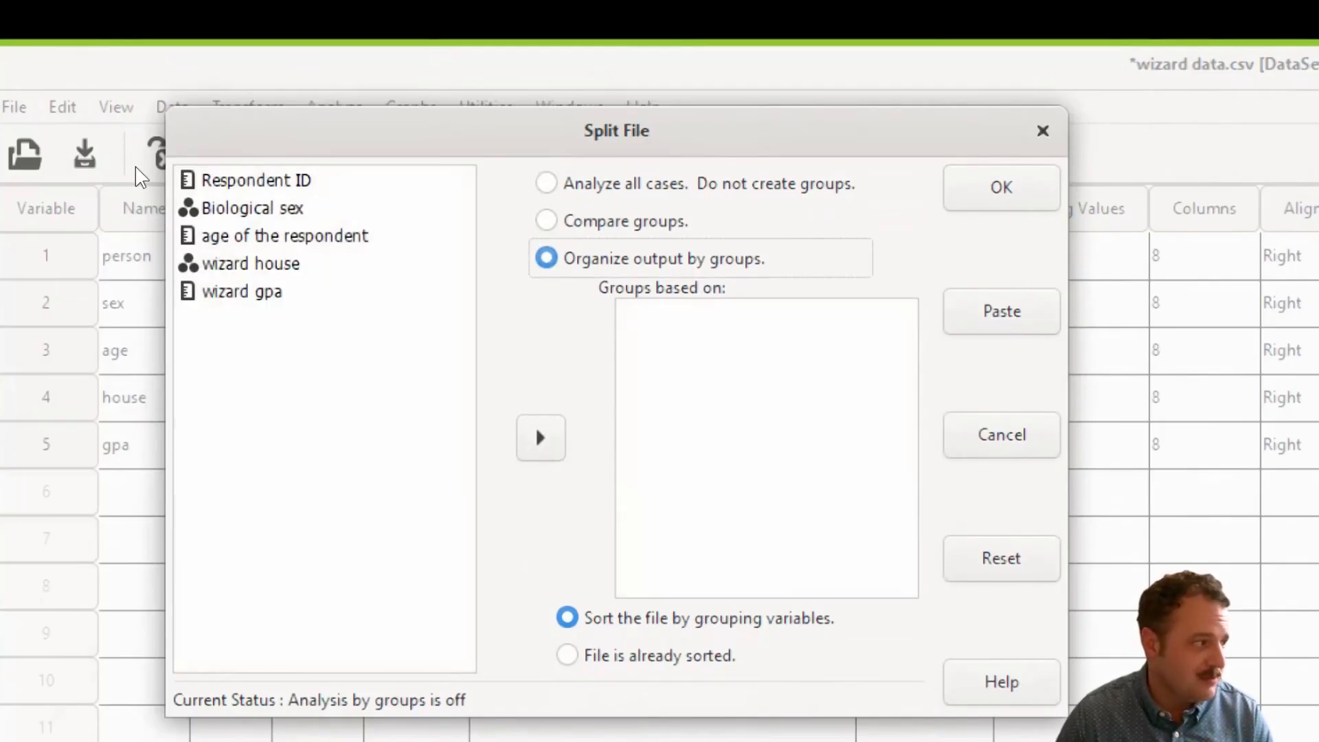
{"action": "left_click", "coordinate": [288, 263]}
{"action": "left_click", "coordinate": [541, 438]}
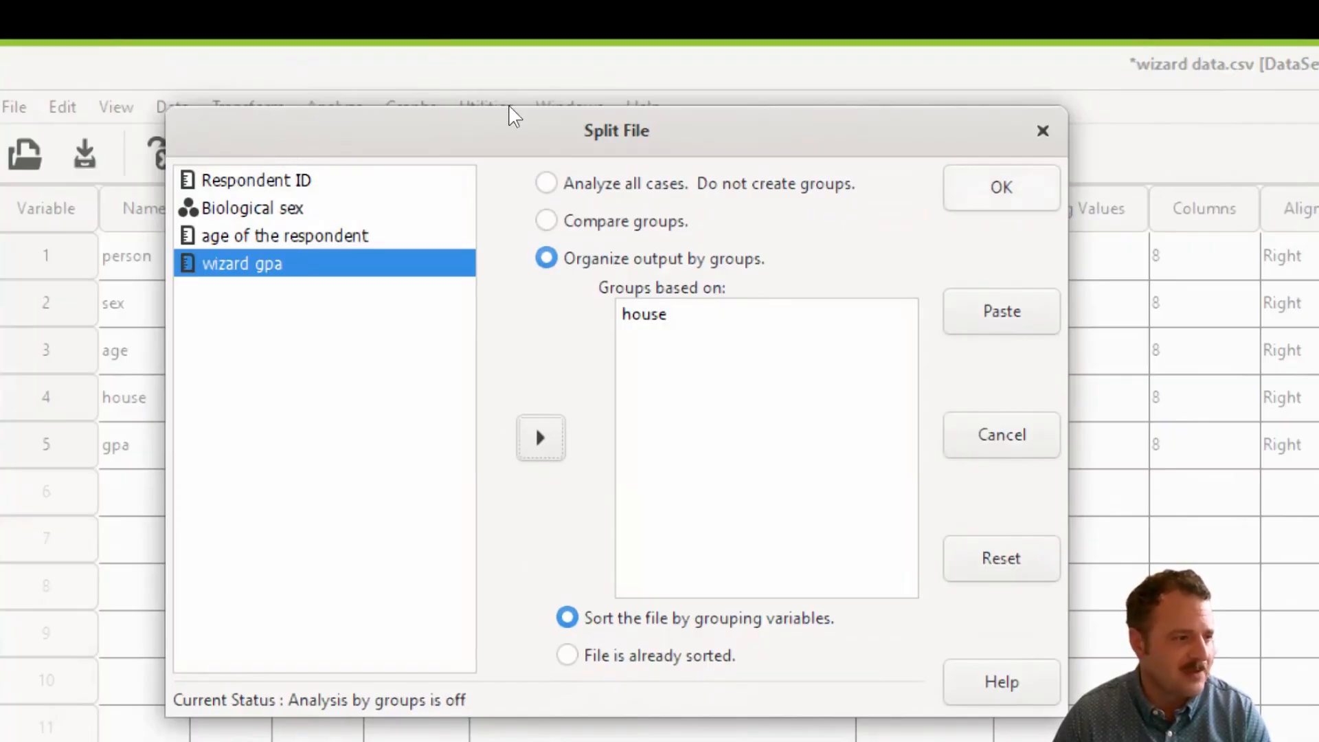
{"action": "left_click", "coordinate": [1001, 187]}
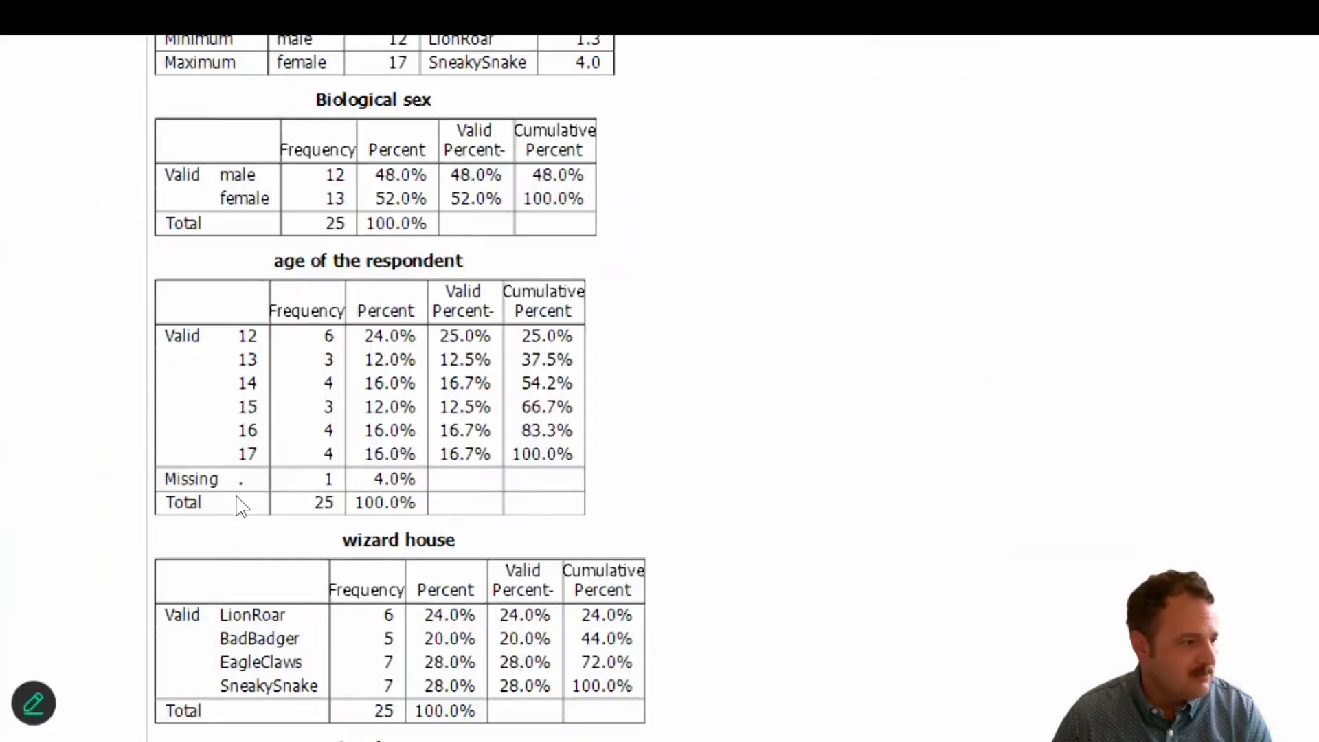
Check the logged split command in the output and rerun the Frequencies analysis on sex, age, house and gpa
{"action": "scroll", "coordinate": [306, 535], "scroll_direction": "down", "scroll_amount": 5}
{"action": "scroll", "coordinate": [206, 653], "scroll_direction": "down", "scroll_amount": 1}
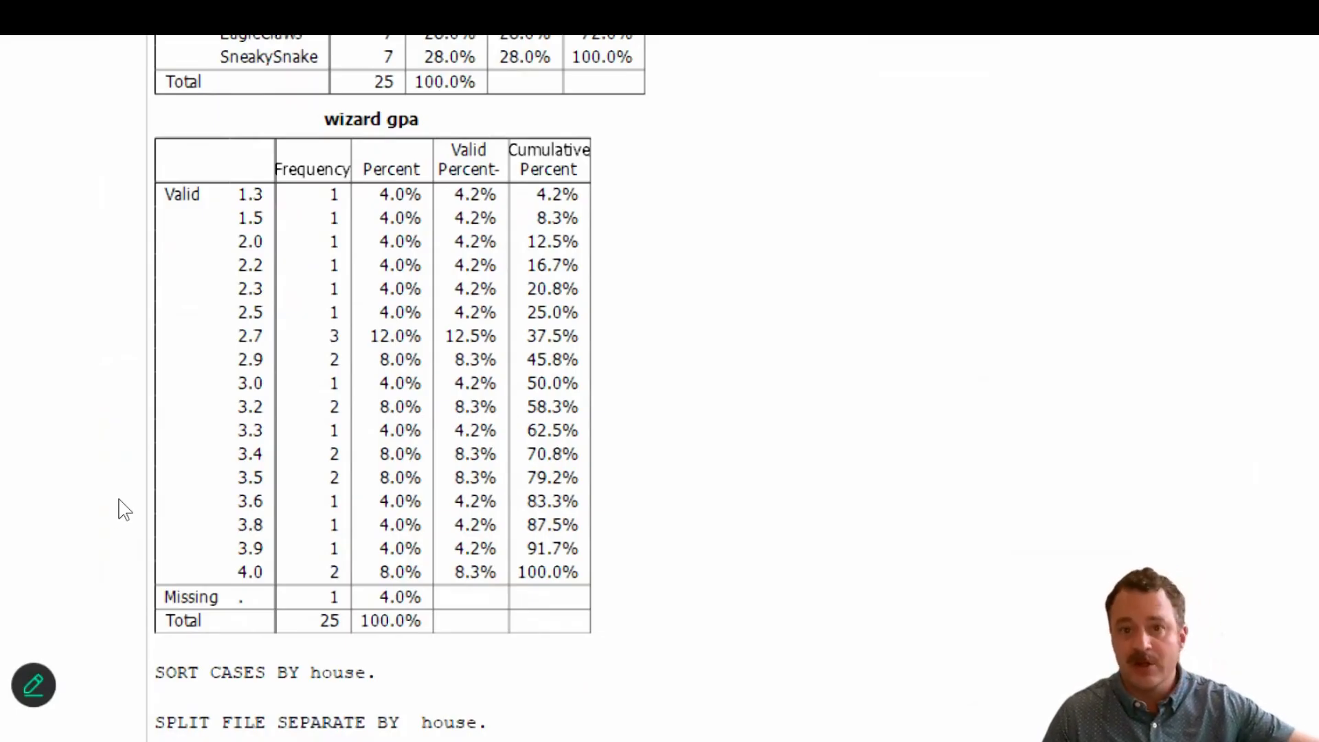
{"action": "scroll", "coordinate": [275, 501], "scroll_direction": "up", "scroll_amount": 8}
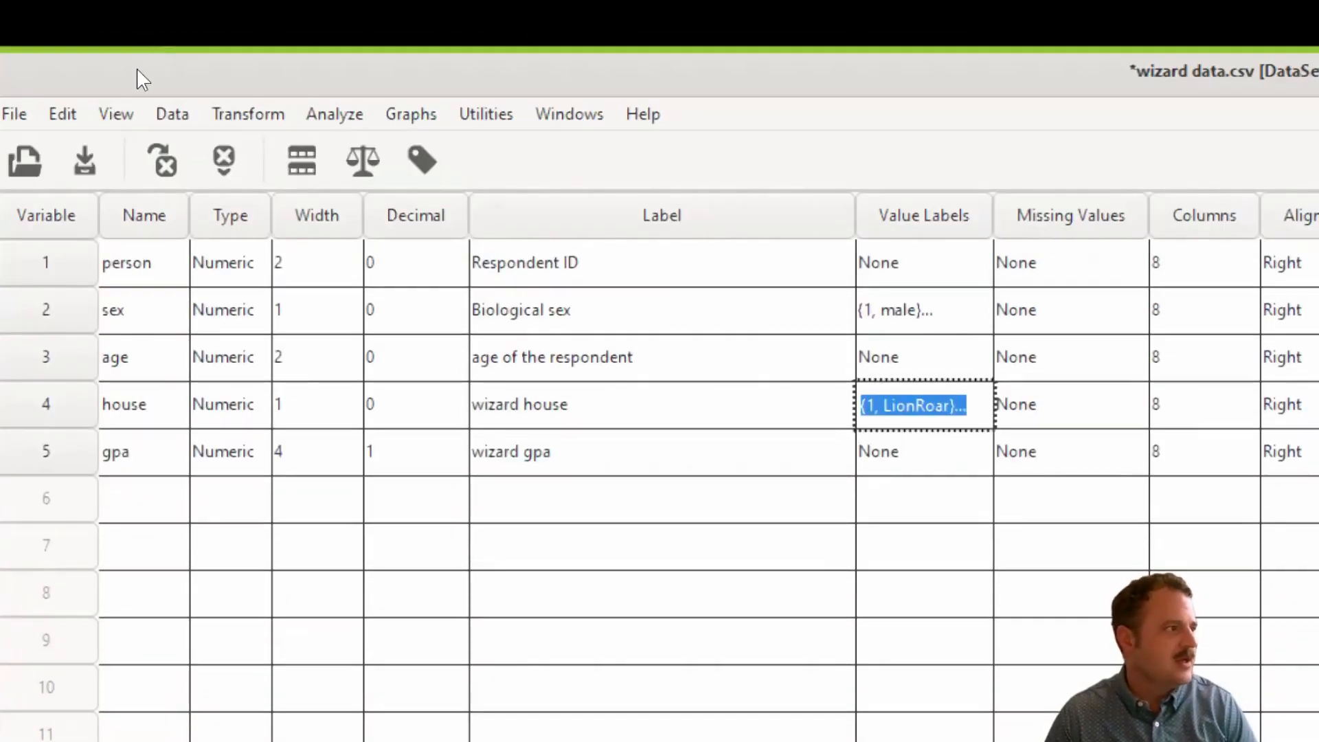
{"action": "left_click", "coordinate": [334, 114]}
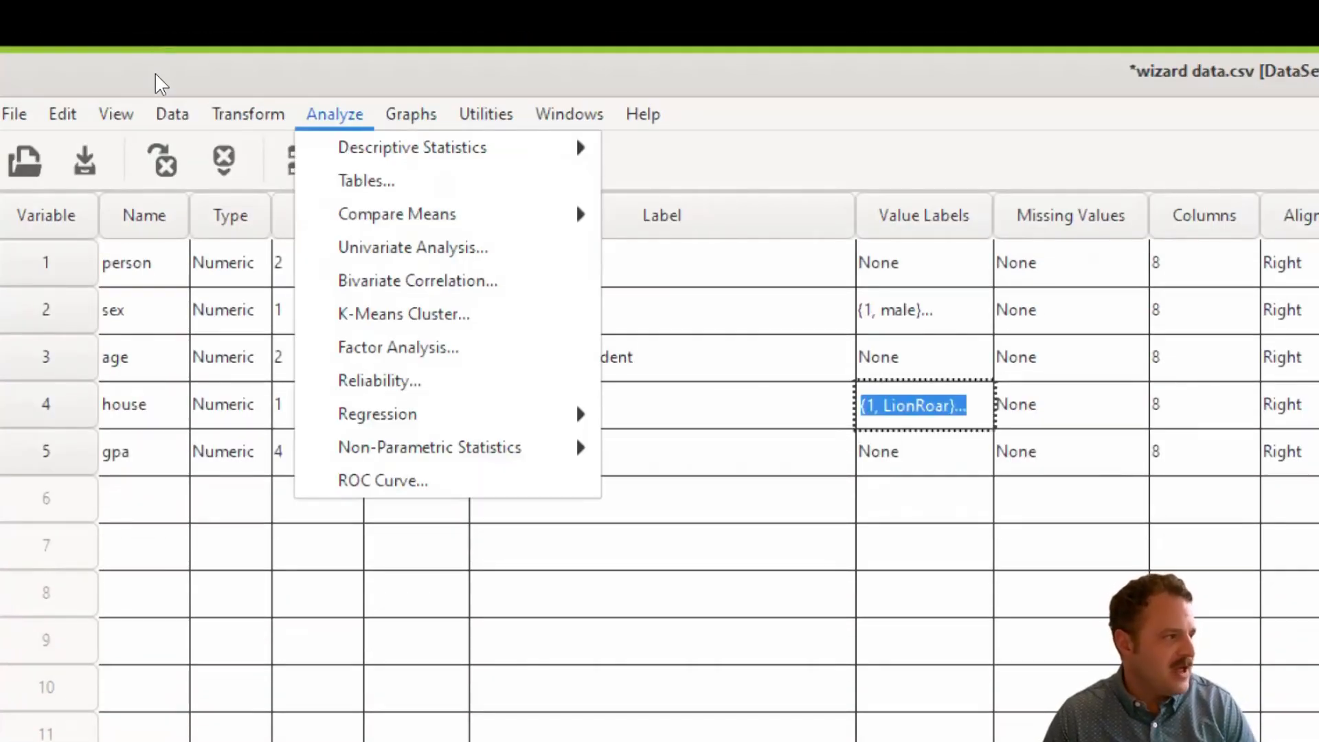
{"action": "mouse_move", "coordinate": [412, 148]}
{"action": "left_click", "coordinate": [690, 147]}
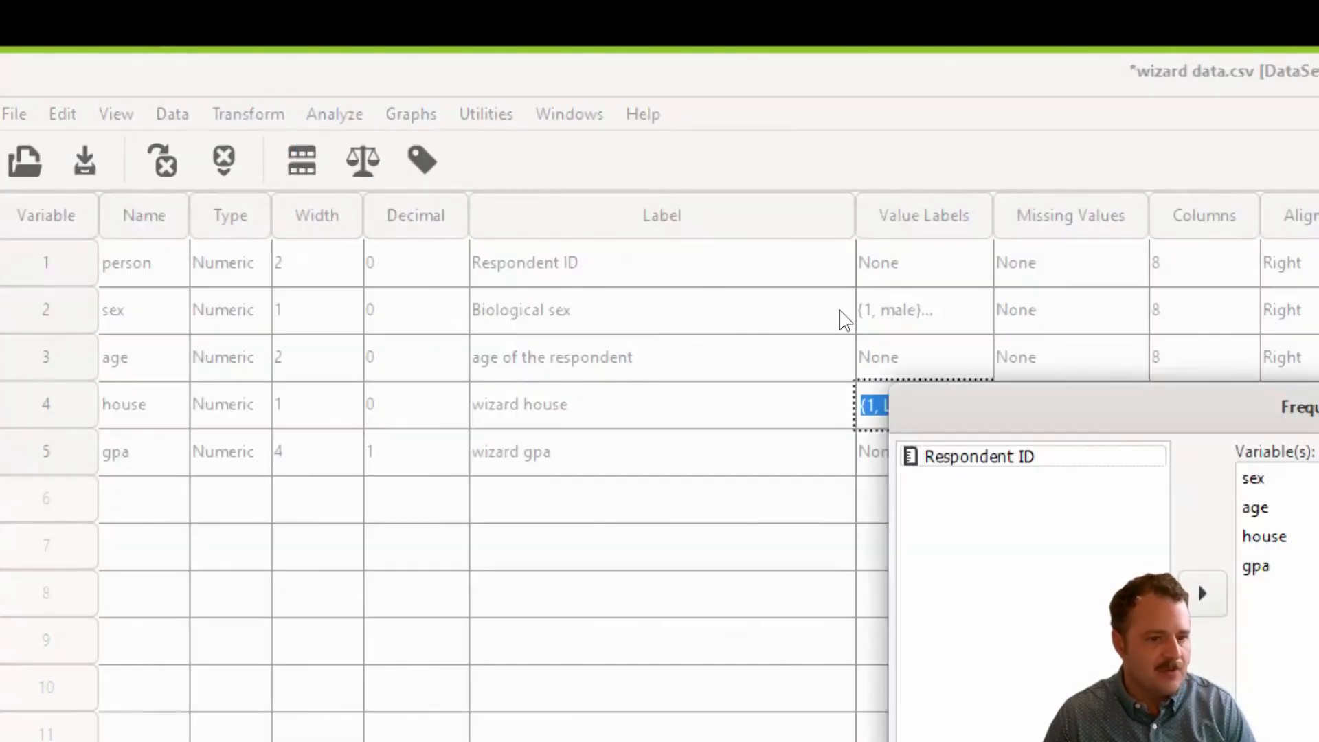
{"action": "left_click_drag", "start_coordinate": [1259, 406], "coordinate": [430, 281]}
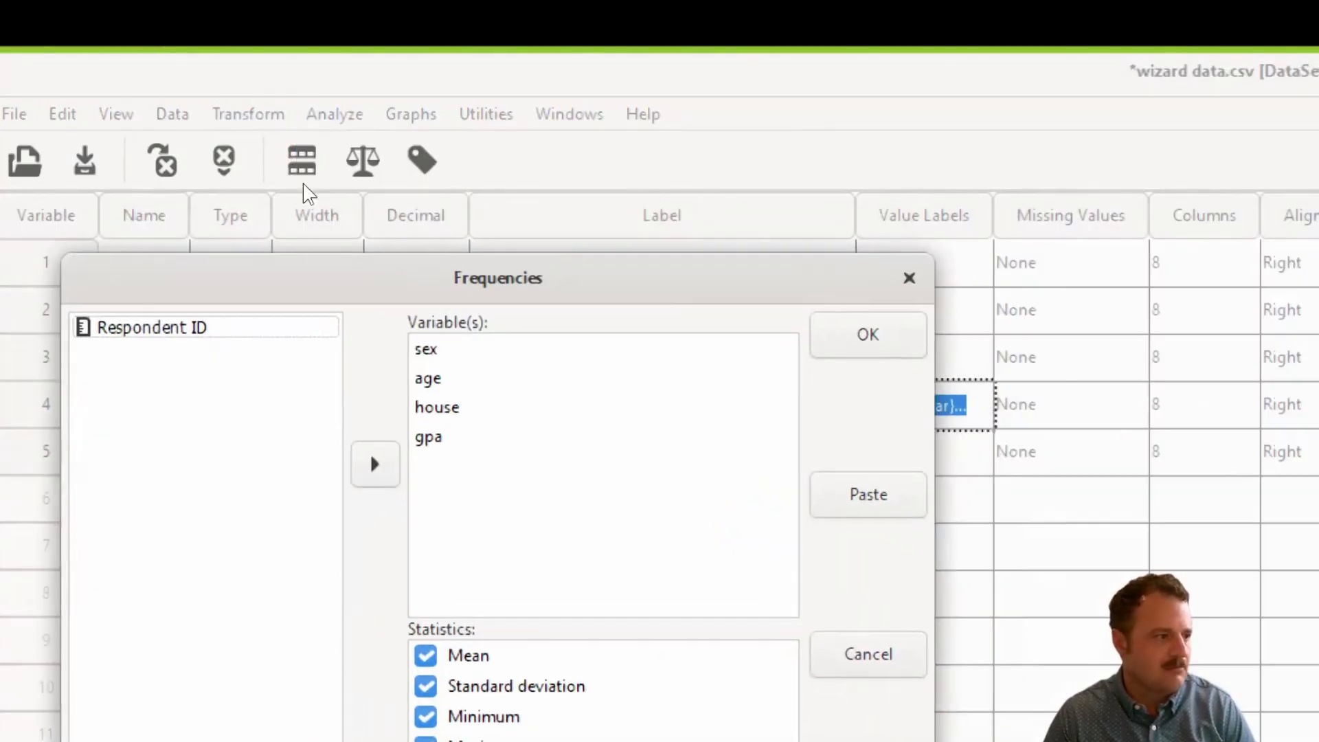
{"action": "left_click", "coordinate": [867, 333]}
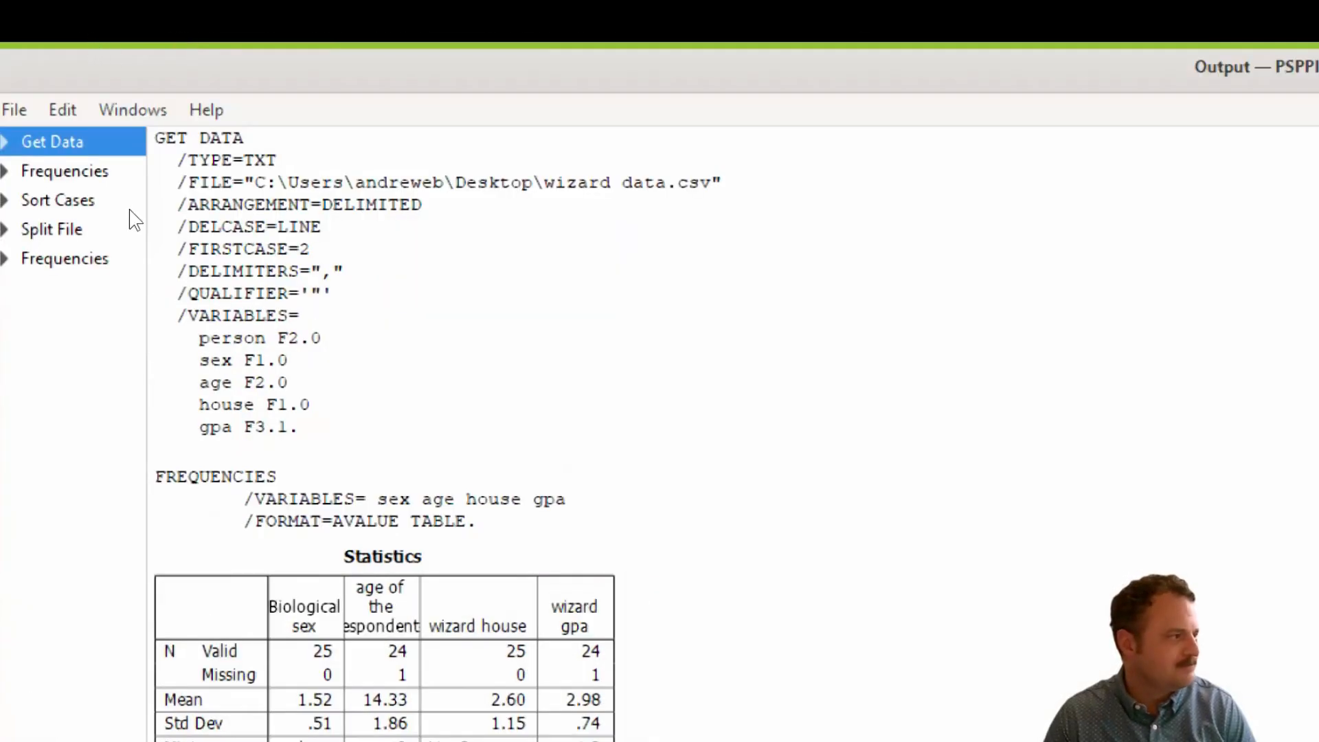
Examine the split frequency output, comparing the statistics and tables for LionRoar, BadBadger, EagleClaws and SneakySnake
{"action": "scroll", "coordinate": [144, 217], "scroll_direction": "down", "scroll_amount": 5}
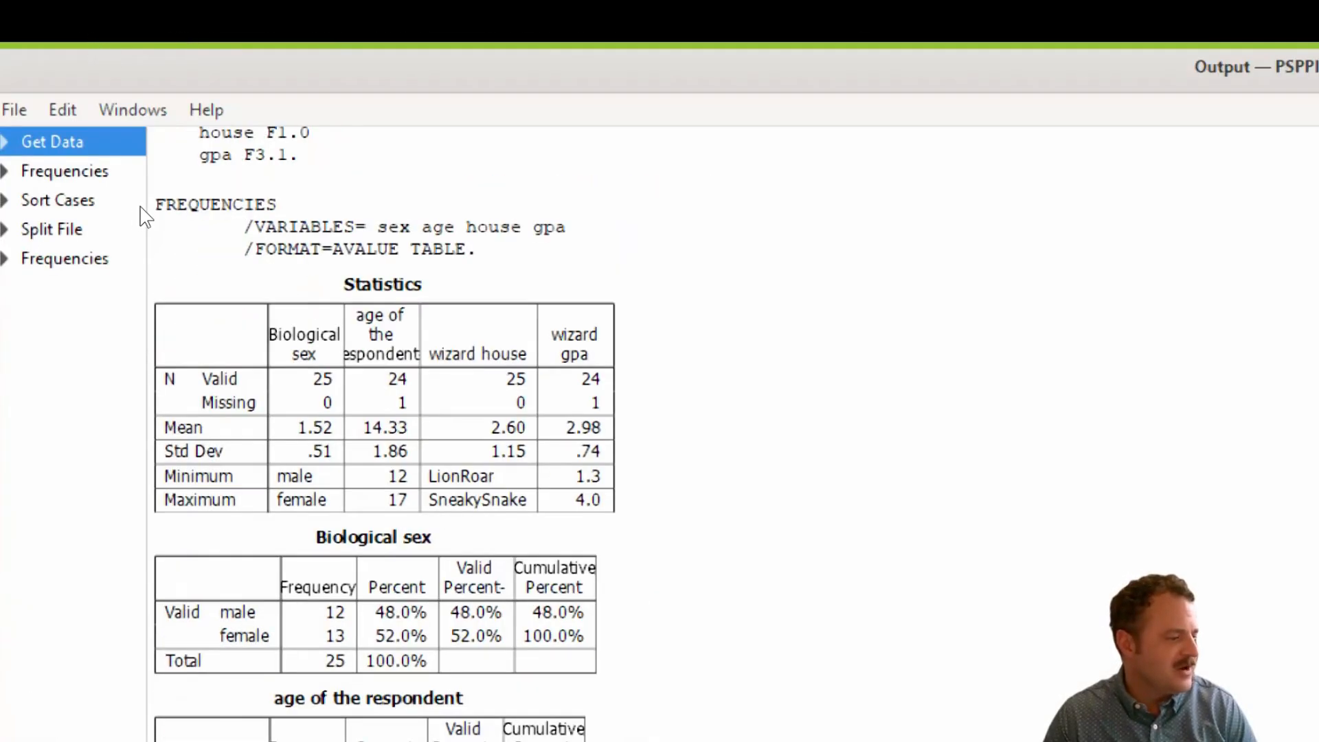
{"action": "scroll", "coordinate": [144, 216], "scroll_direction": "down", "scroll_amount": 5}
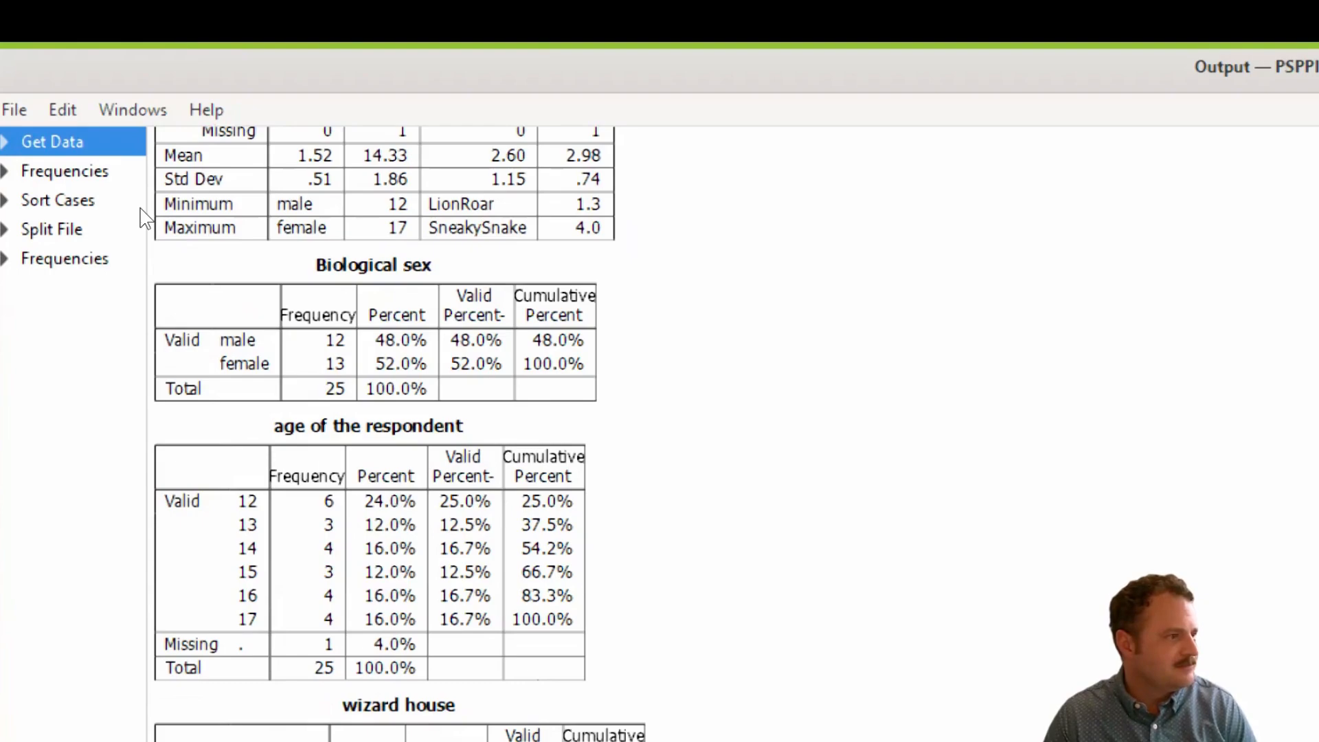
{"action": "scroll", "coordinate": [144, 217], "scroll_direction": "down", "scroll_amount": 3}
{"action": "scroll", "coordinate": [144, 216], "scroll_direction": "down", "scroll_amount": 7}
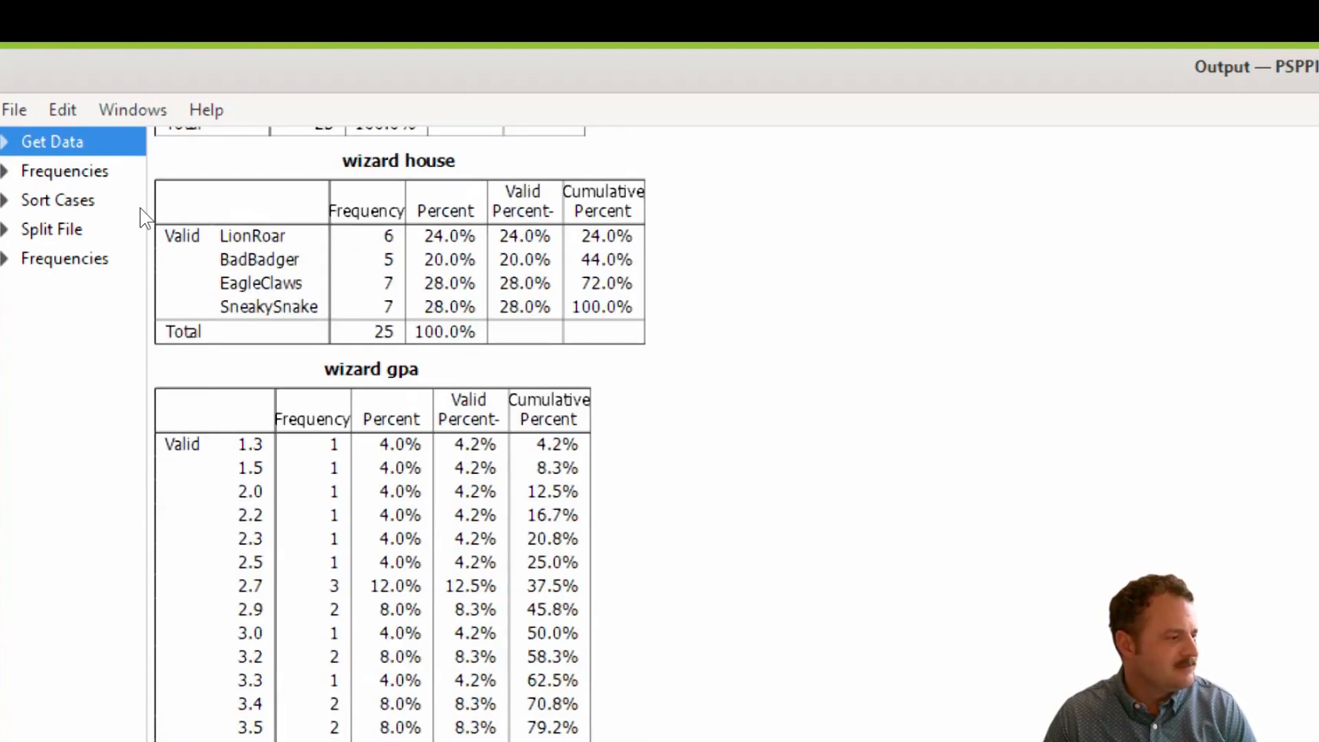
{"action": "scroll", "coordinate": [144, 217], "scroll_direction": "down", "scroll_amount": 10}
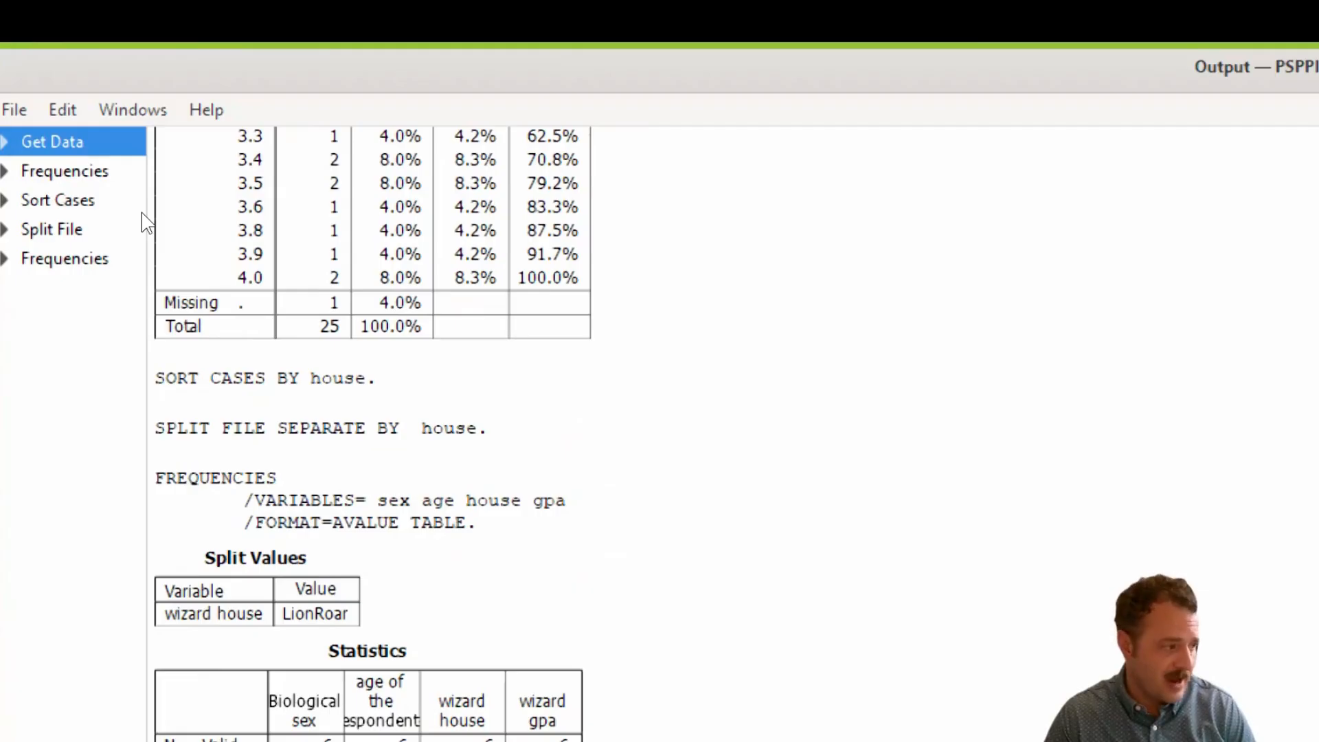
{"action": "scroll", "coordinate": [142, 212], "scroll_direction": "down", "scroll_amount": 5}
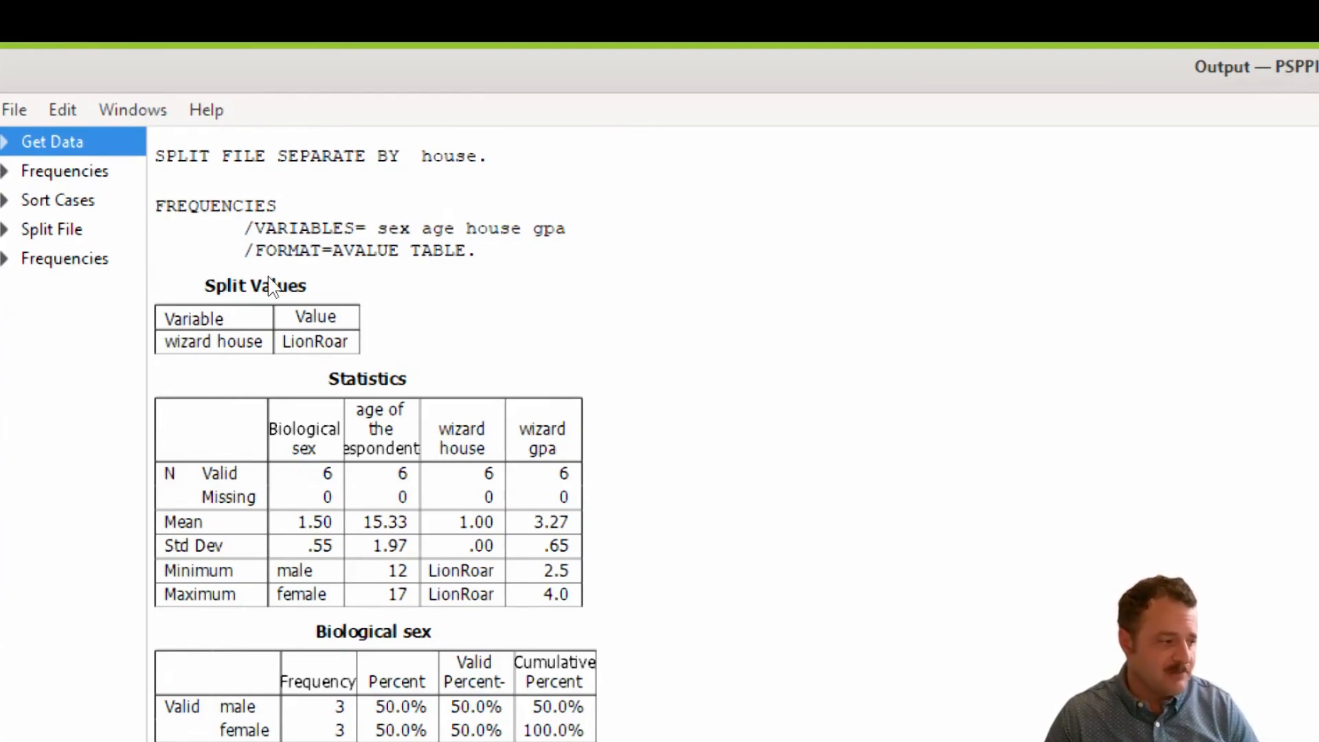
{"action": "scroll", "coordinate": [268, 290], "scroll_direction": "down", "scroll_amount": 15}
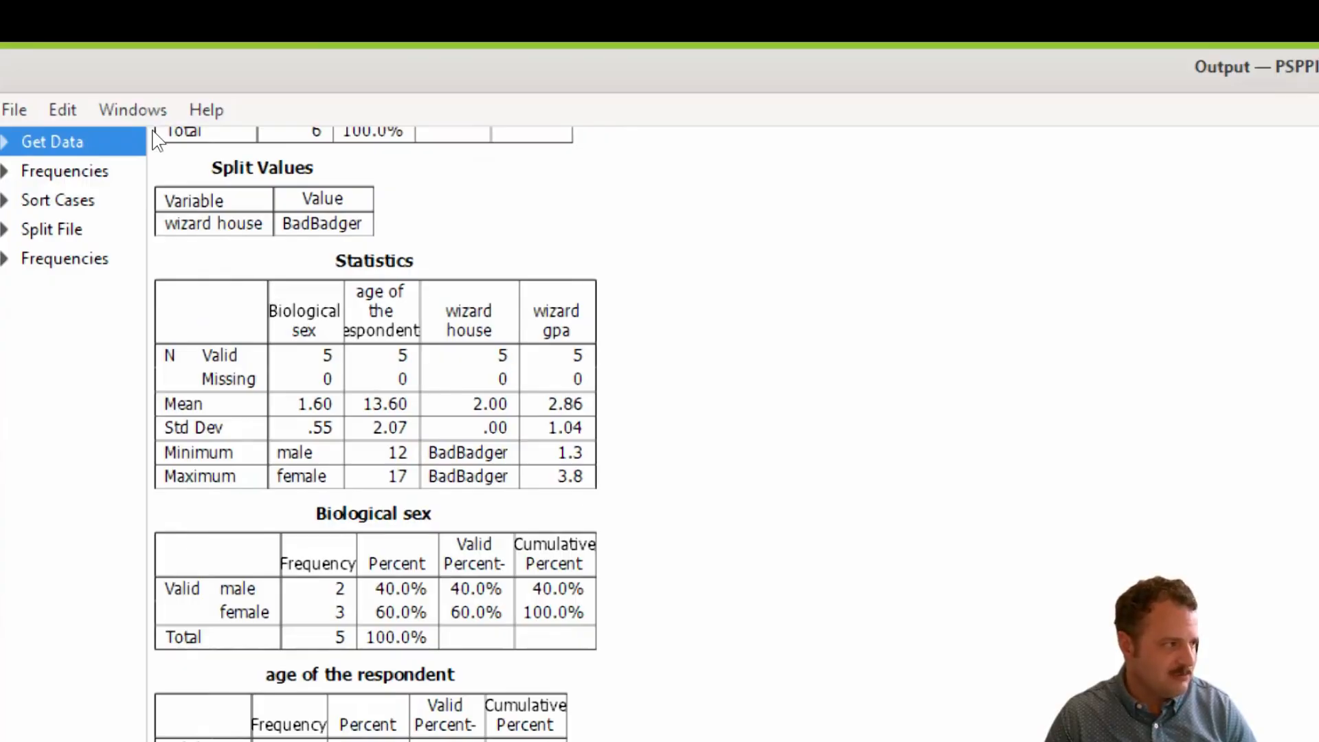
{"action": "scroll", "coordinate": [155, 138], "scroll_direction": "up", "scroll_amount": 15}
{"action": "scroll", "coordinate": [158, 203], "scroll_direction": "down", "scroll_amount": 5}
{"action": "scroll", "coordinate": [157, 213], "scroll_direction": "down", "scroll_amount": 10}
{"action": "scroll", "coordinate": [290, 312], "scroll_direction": "down", "scroll_amount": 3}
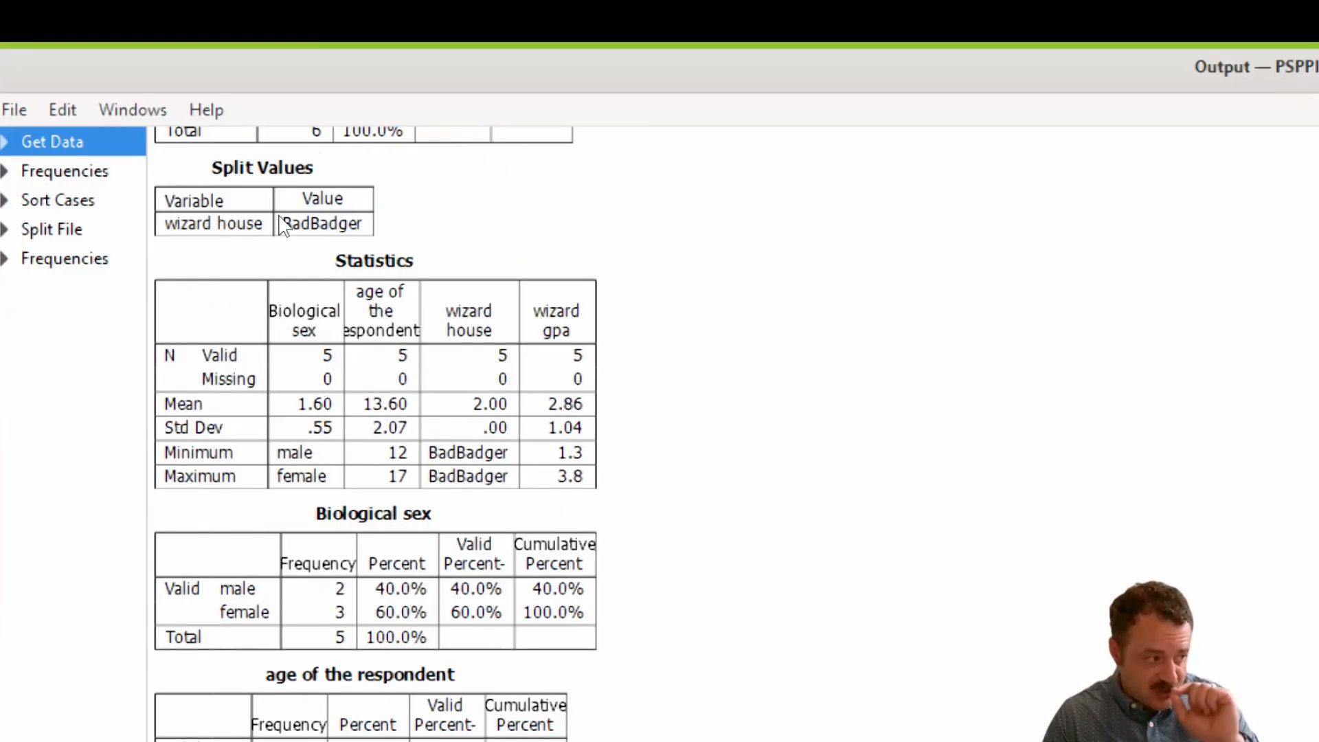
{"action": "scroll", "coordinate": [280, 226], "scroll_direction": "down", "scroll_amount": 10}
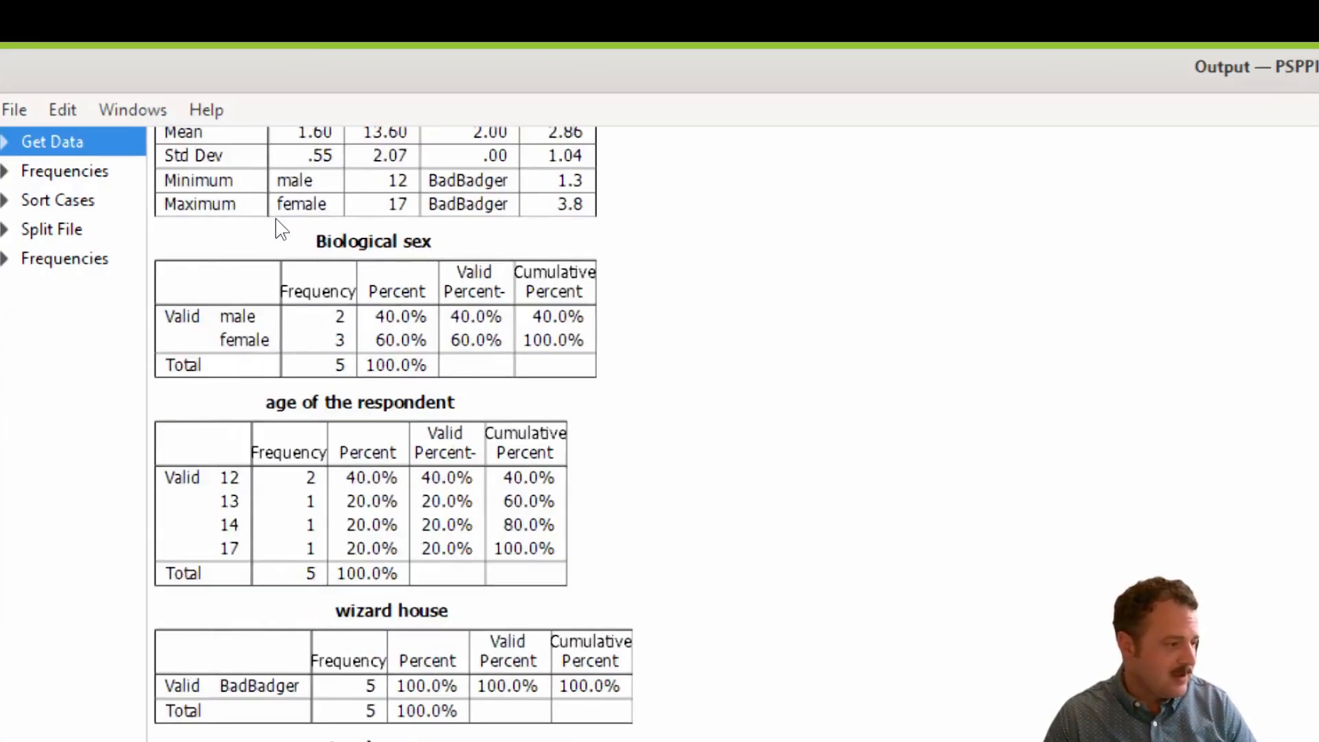
{"action": "scroll", "coordinate": [278, 227], "scroll_direction": "down", "scroll_amount": 5}
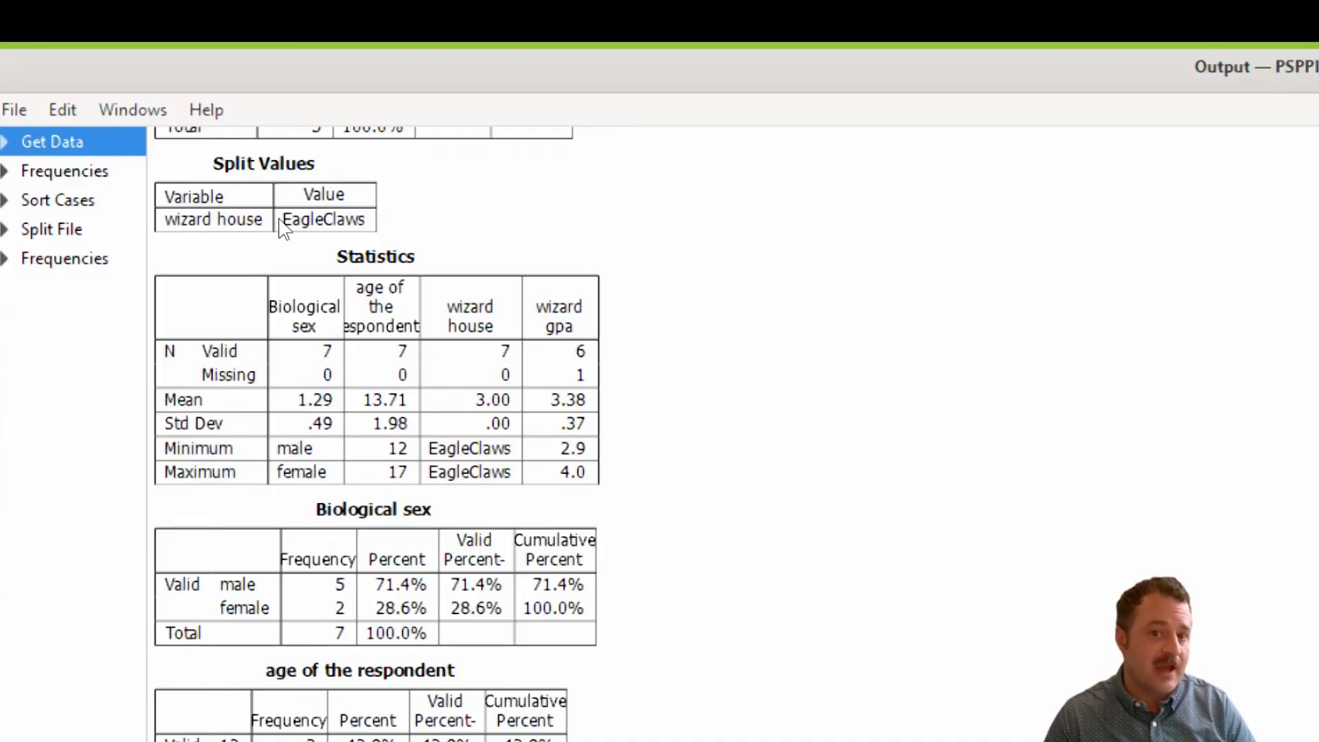
{"action": "scroll", "coordinate": [279, 226], "scroll_direction": "down", "scroll_amount": 20}
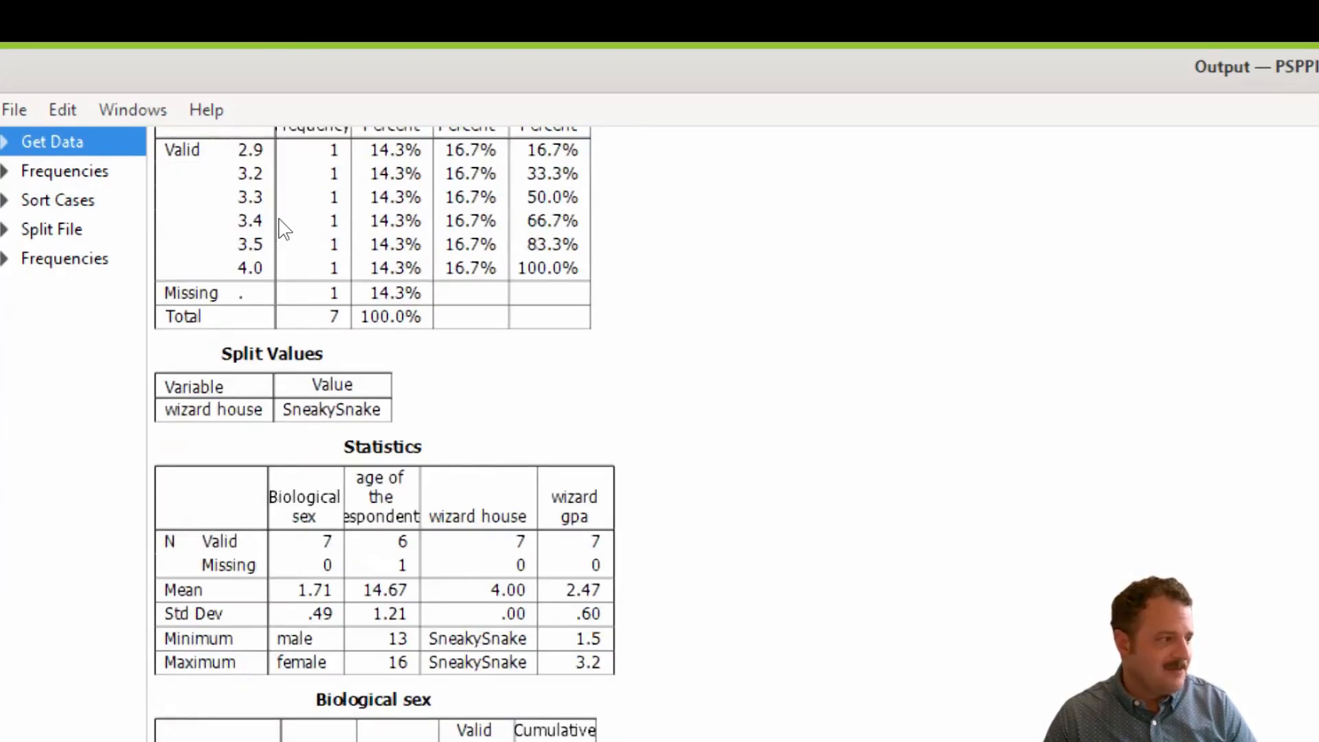